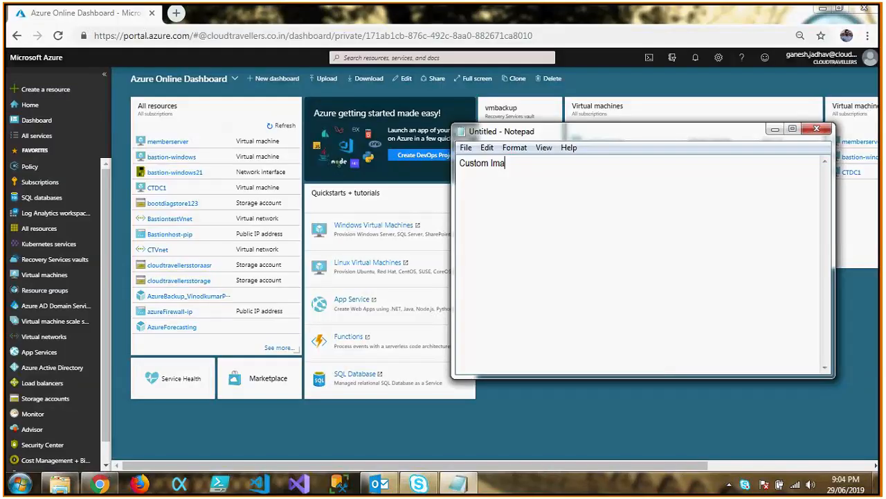
# Complete the note's heading as "Custom Images" and leave a blank line below it.
pyautogui.write('ges')
pyautogui.press('Return')
pyautogui.press('Return')
# Below the heading, write "Custom Images are set of pre defined configuration which helps us to deploy a VM with a specific configuration.".
pyautogui.write('Customs')
pyautogui.press('BackSpace')
pyautogui.write('Images are')
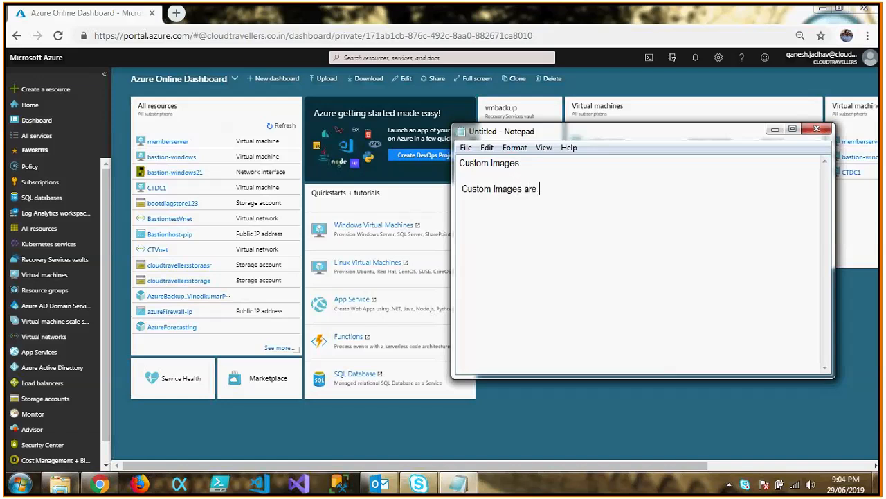
pyautogui.write(' set of pre defined configuration')
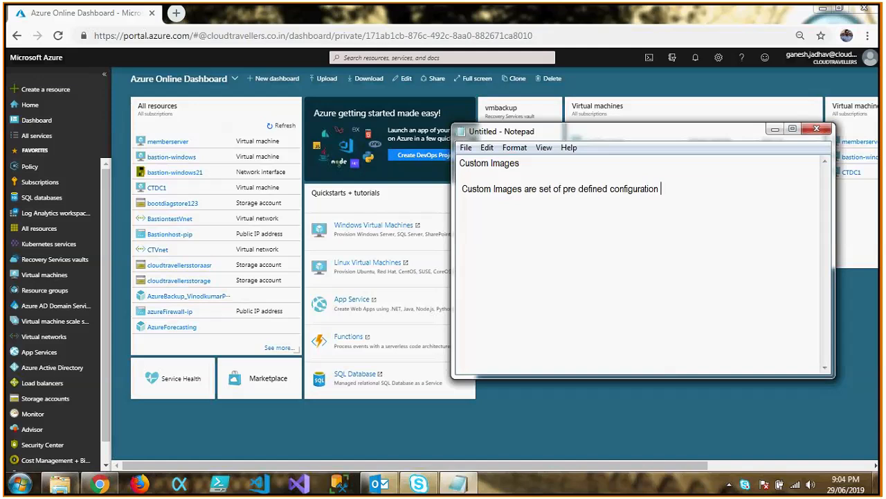
pyautogui.write(' which helps us to depl')
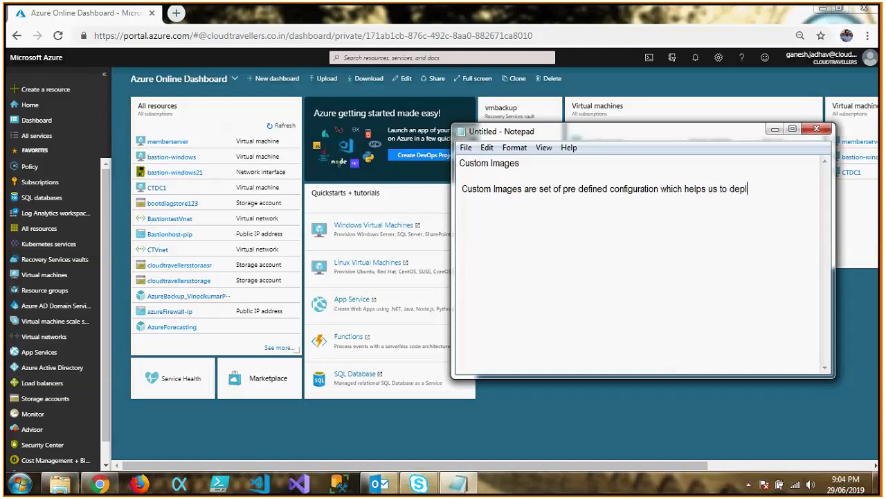
pyautogui.press('BackSpace')
pyautogui.write('loy a VM with a specific configuration.')
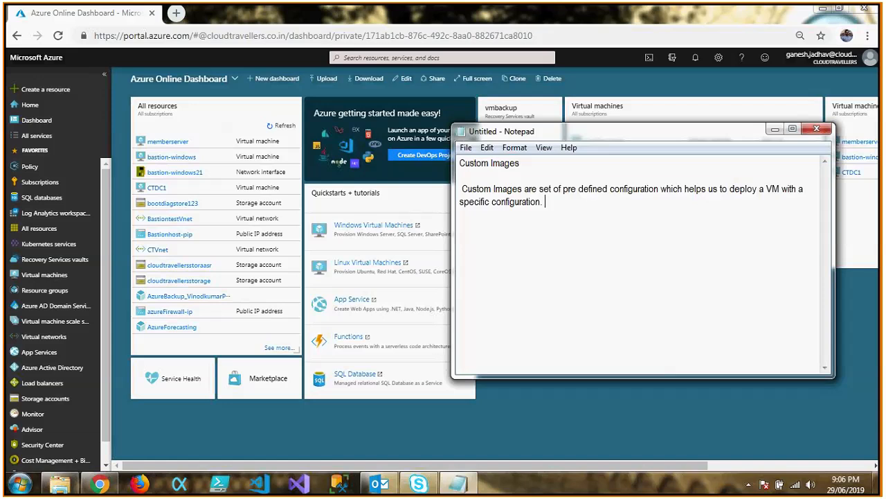
# Switch to the Azure portal and start creating a new virtual machine from the virtual machines list.
pyautogui.click(774, 129)
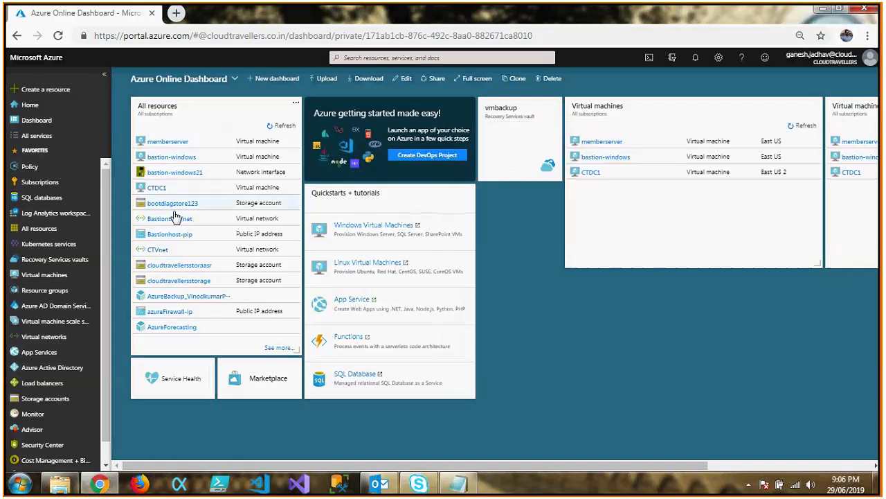
pyautogui.click(34, 276)
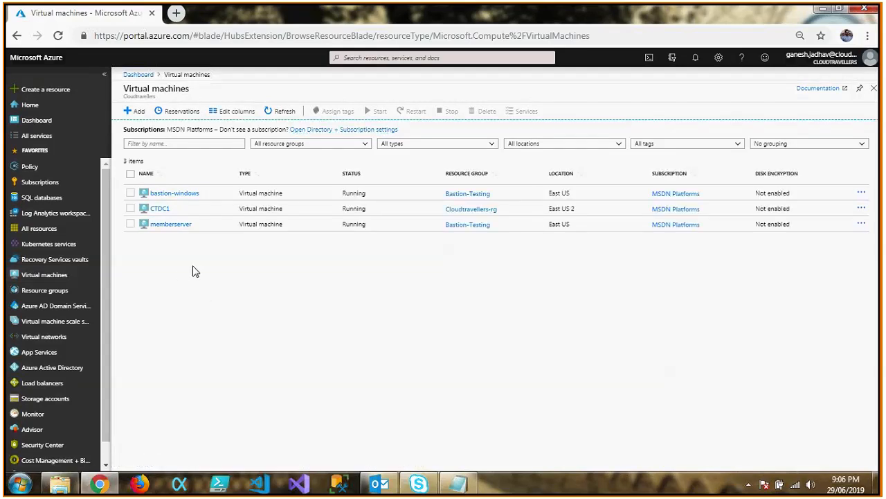
pyautogui.click(136, 113)
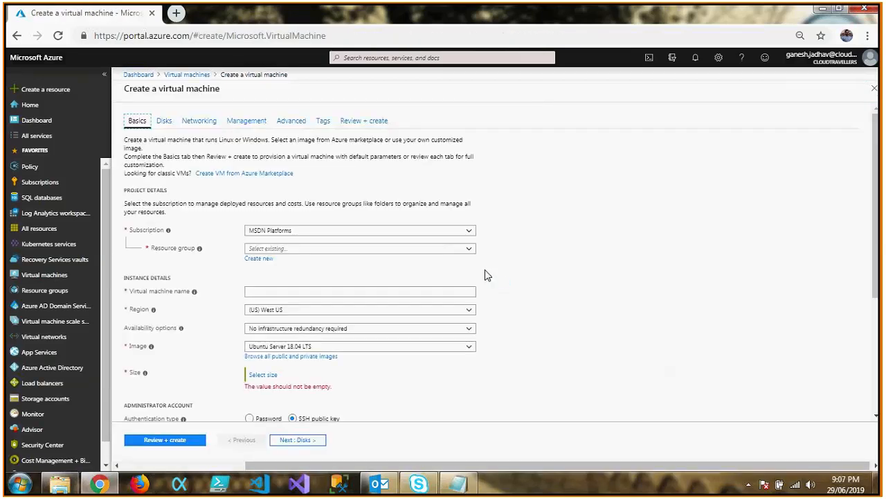
# Create a new resource group named CustomImages-RG for the virtual machine.
pyautogui.click(267, 259)
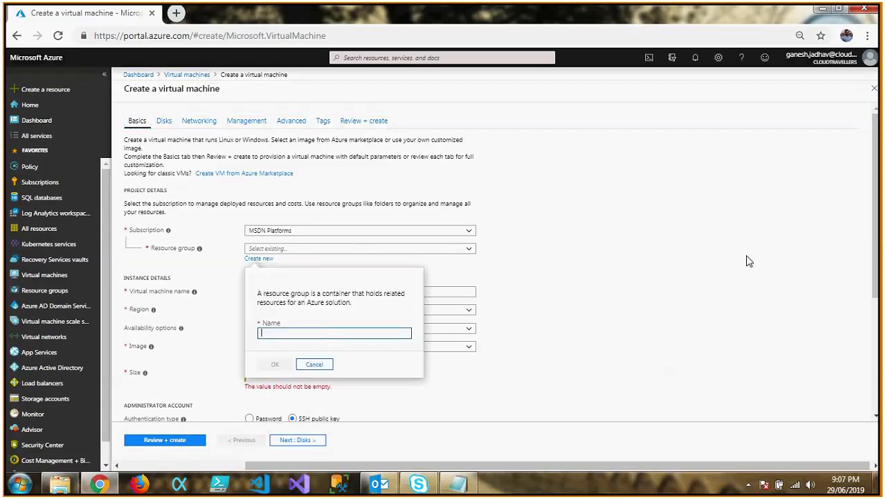
pyautogui.write('customImages-RG')
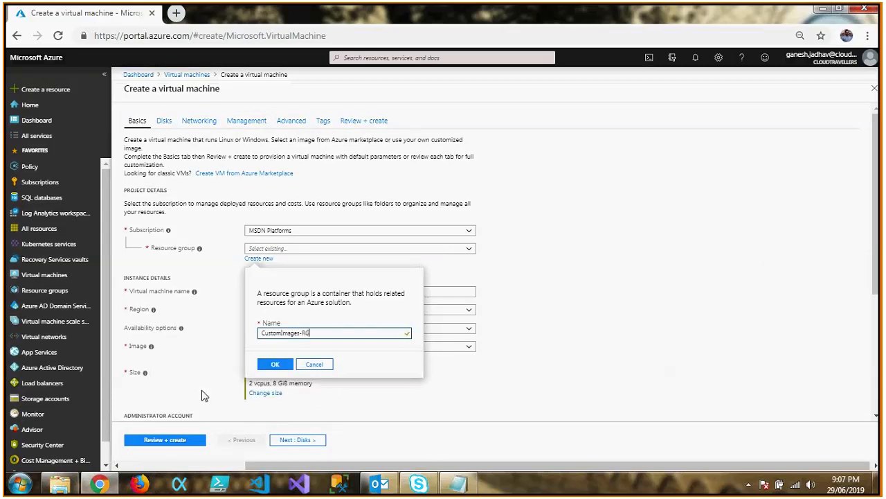
pyautogui.click(274, 365)
# Name the virtual machine CustomVm and set its region to (US) East US 2.
pyautogui.click(326, 292)
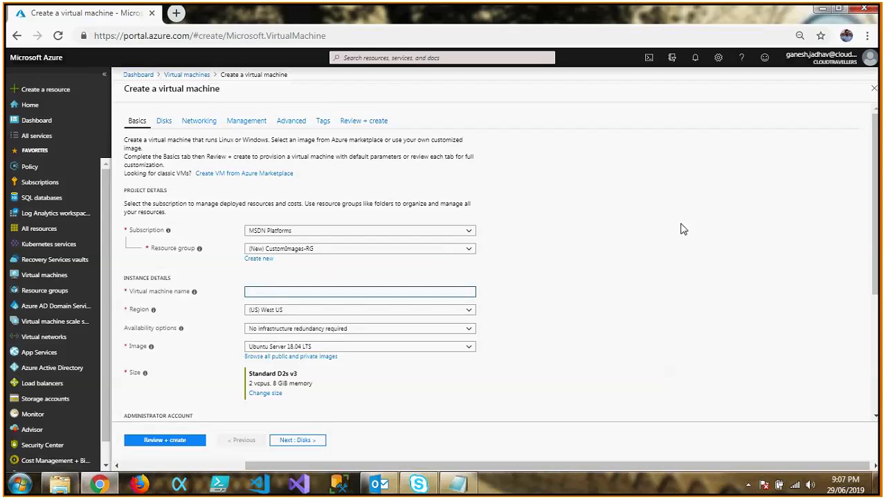
pyautogui.write('CustomVm')
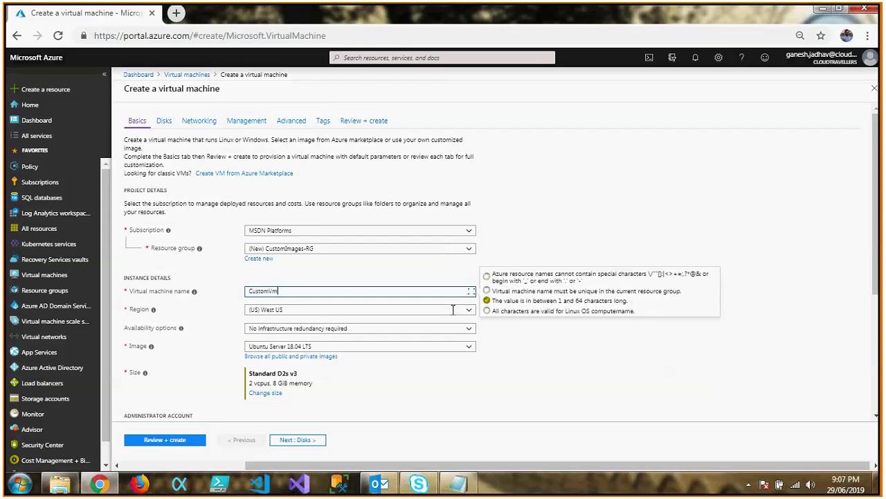
pyautogui.click(454, 310)
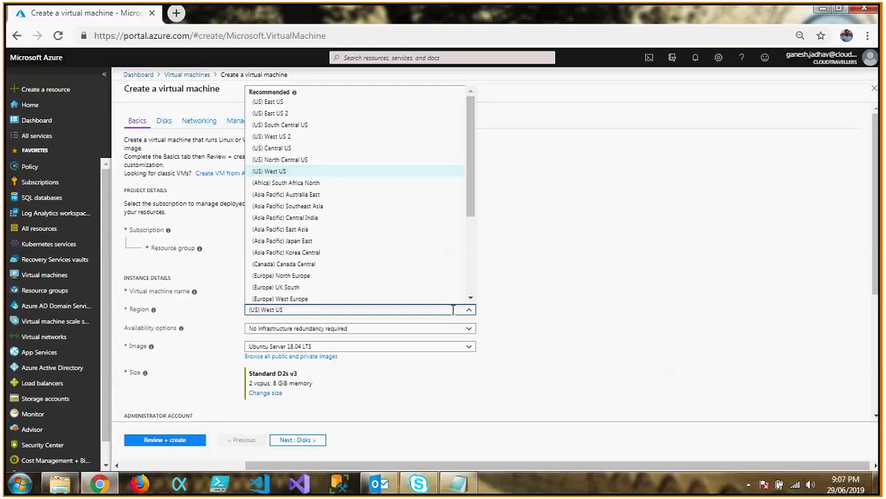
pyautogui.click(280, 113)
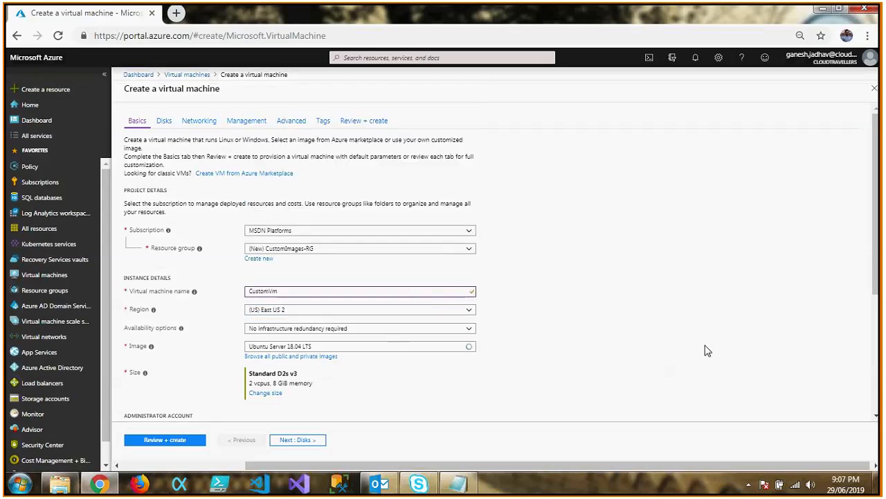
# Set the virtual machine's image to Windows Server 2019 Datacenter and its size to B4ms.
pyautogui.scroll(-2, 876, 270)
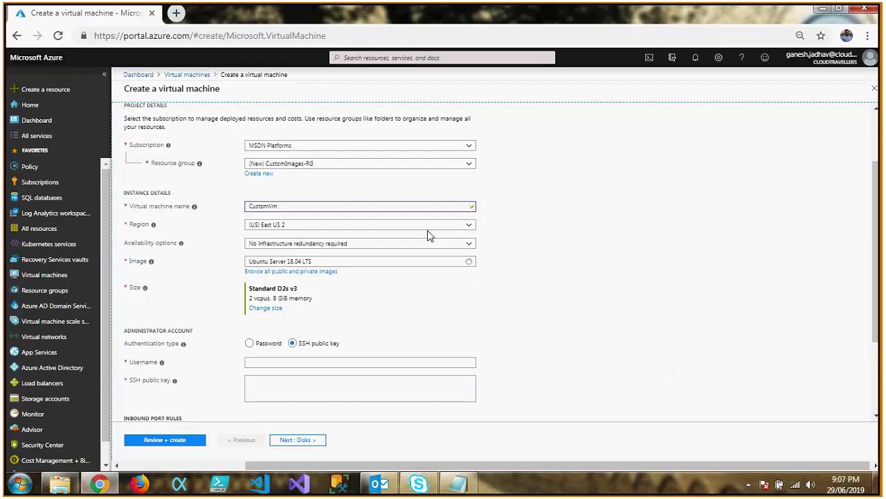
pyautogui.click(467, 262)
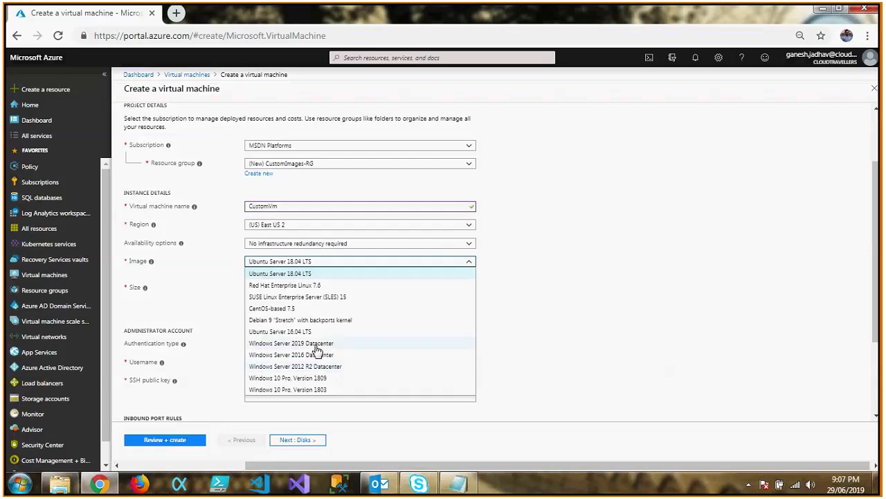
pyautogui.click(316, 346)
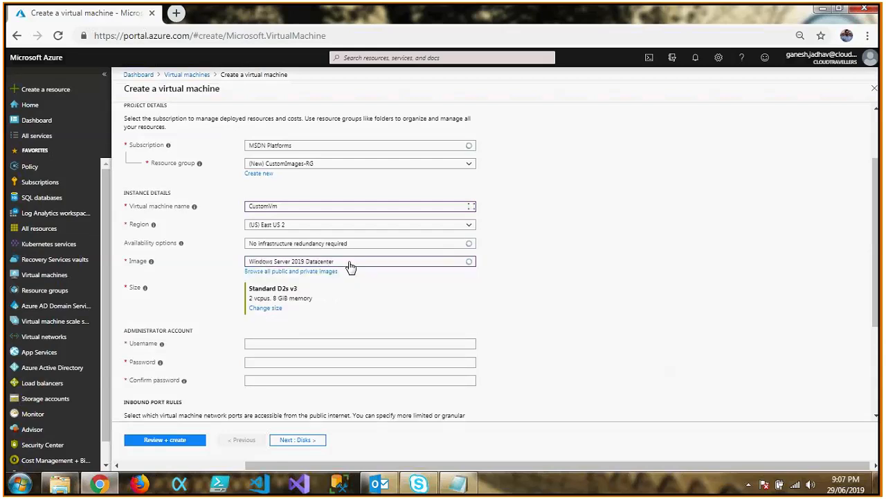
pyautogui.click(265, 308)
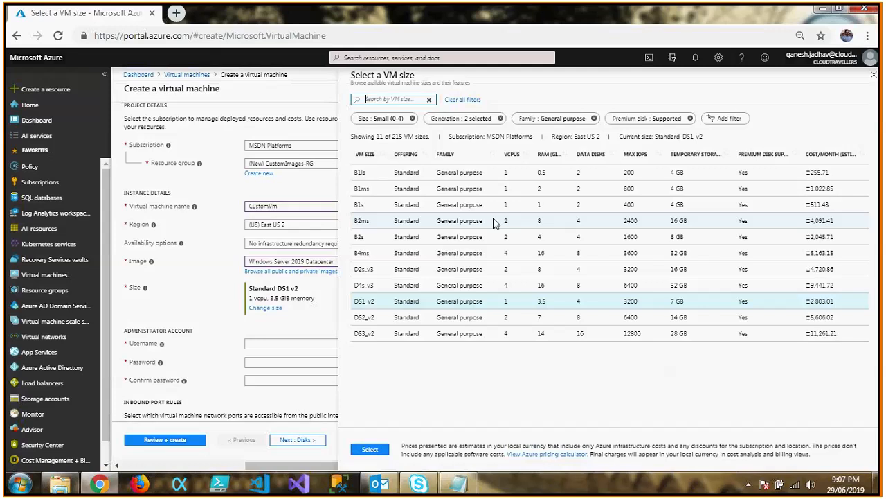
pyautogui.click(470, 258)
pyautogui.click(370, 452)
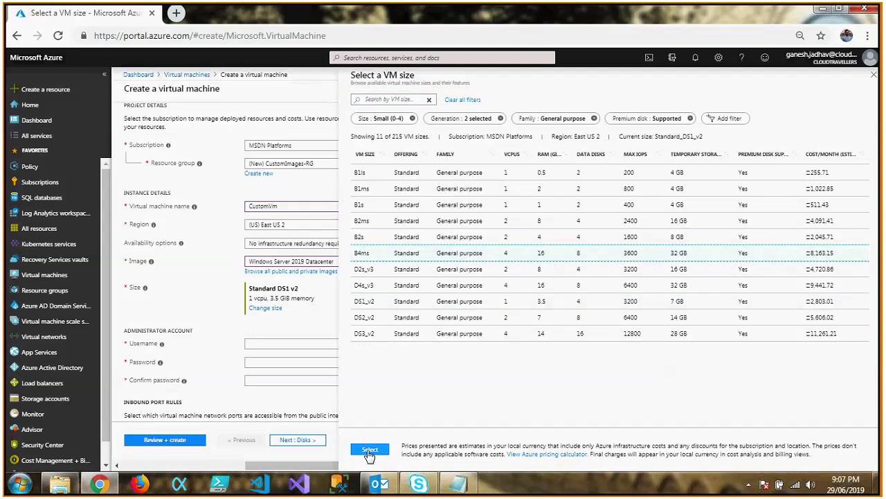
# Set the administrator username to azureadmin, and enter and confirm the account password.
pyautogui.scroll(-2, 382, 224)
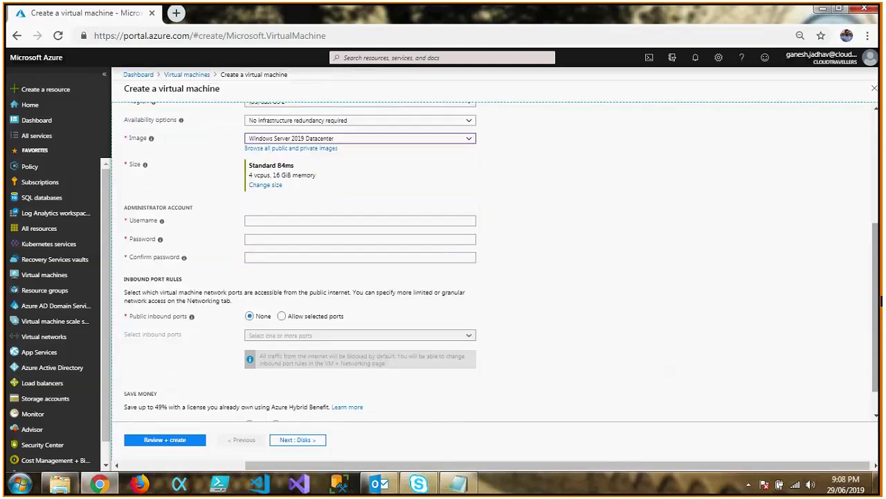
pyautogui.click(382, 220)
pyautogui.write('az')
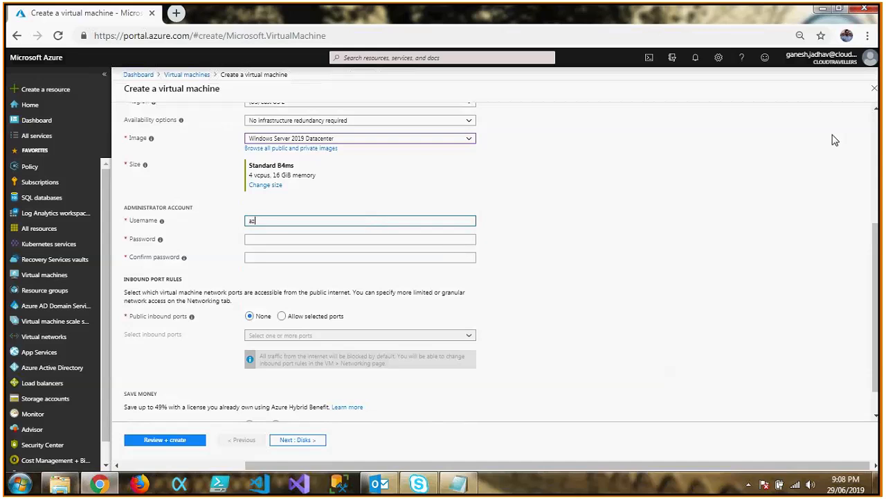
pyautogui.write('ureadmin')
pyautogui.press('Tab')
pyautogui.write('*****')
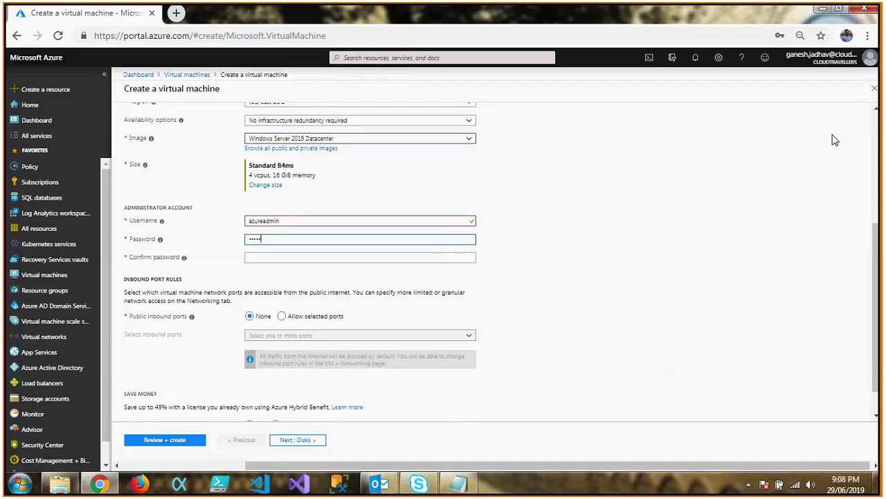
pyautogui.write('*********')
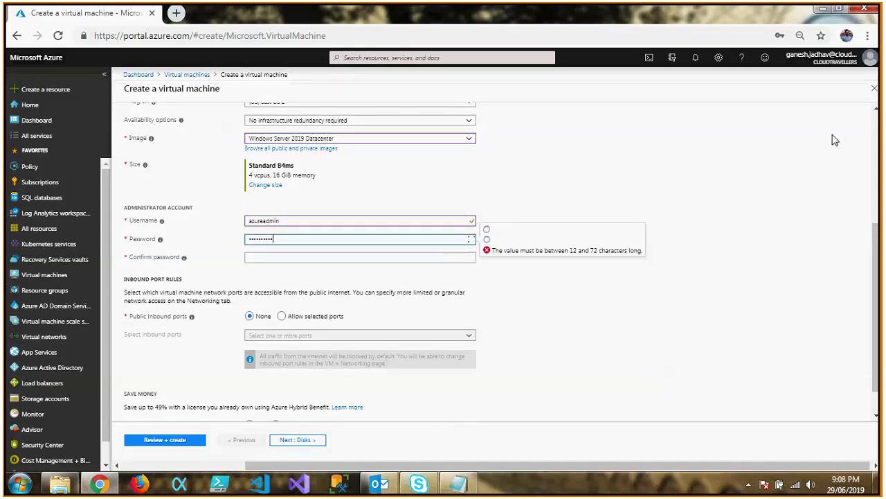
pyautogui.write('*')
pyautogui.press('Tab')
pyautogui.write('******')
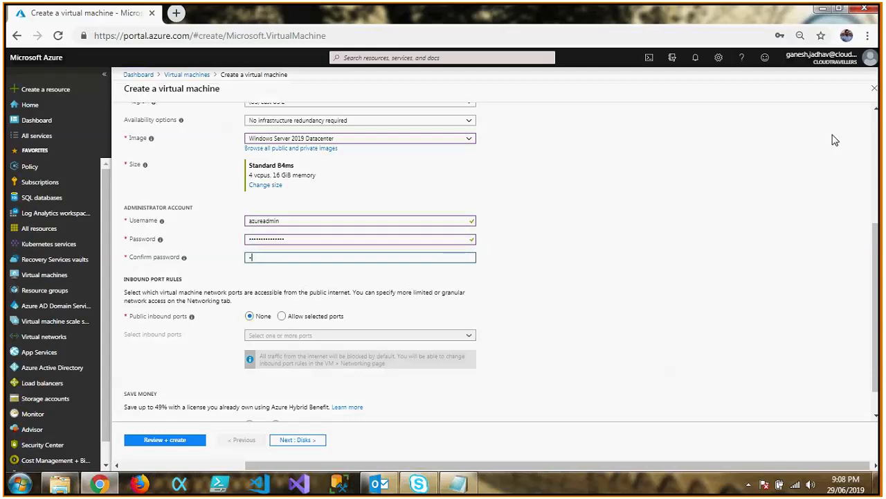
pyautogui.write('*********')
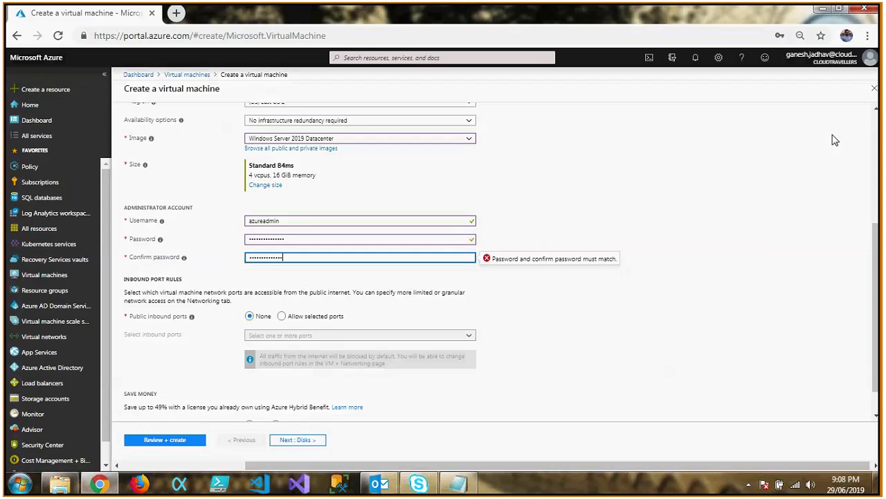
# Allow selected public inbound ports and choose RDP (3389) as the open port.
pyautogui.click(282, 316)
pyautogui.click(342, 341)
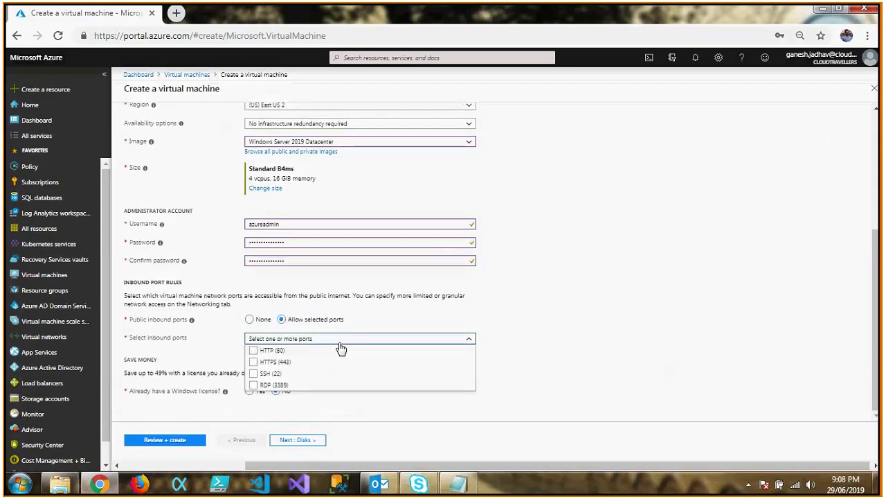
pyautogui.click(254, 384)
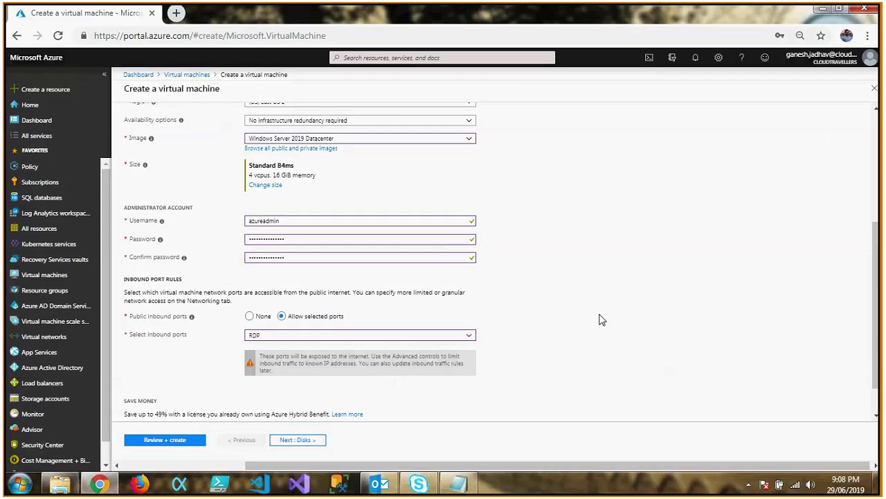
# Proceed to the disk settings and set the OS disk type to Standard HDD.
pyautogui.click(300, 444)
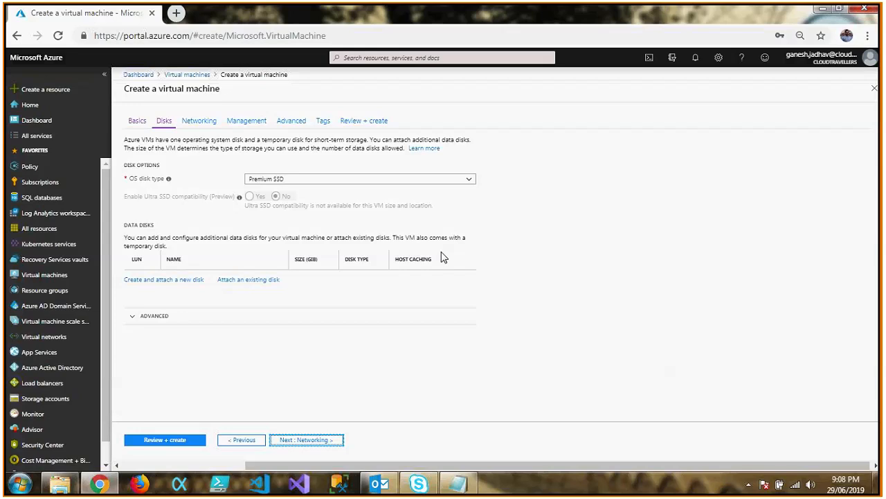
pyautogui.click(408, 182)
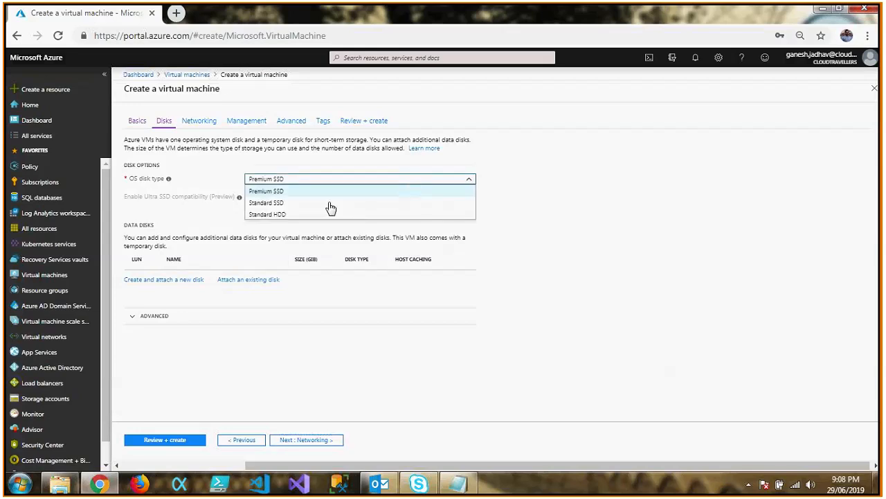
pyautogui.click(285, 216)
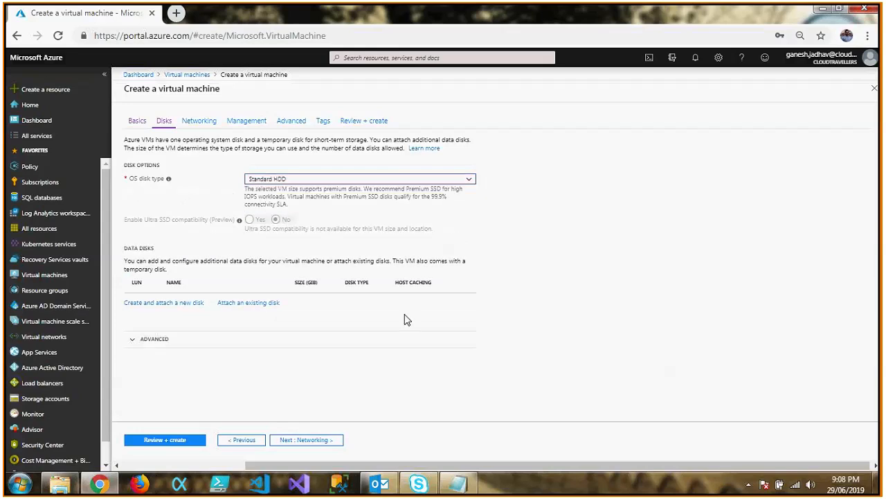
pyautogui.click(129, 346)
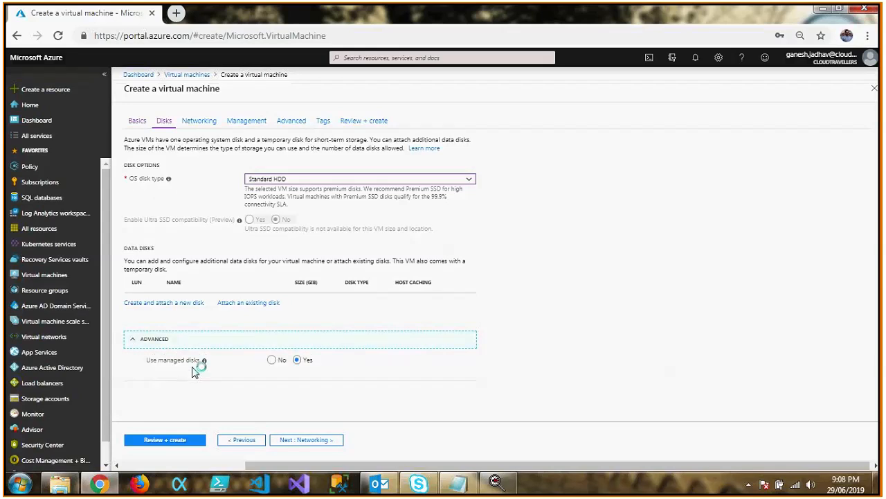
pyautogui.click(273, 361)
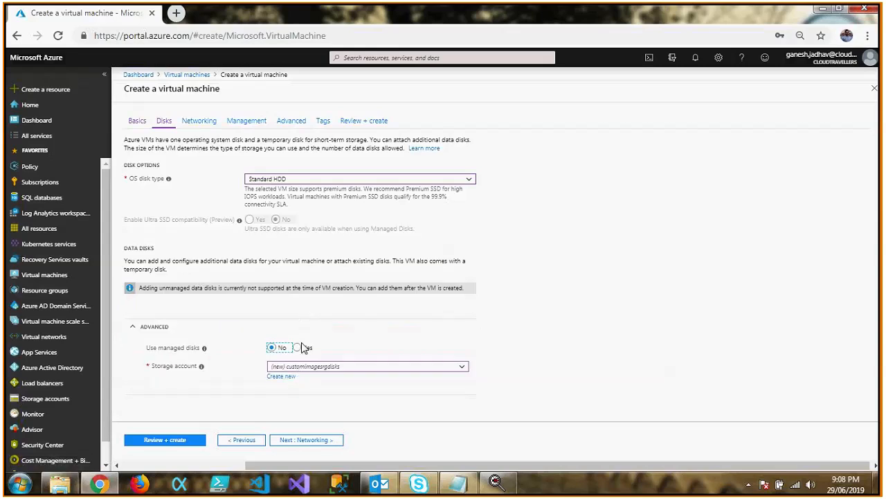
pyautogui.click(301, 347)
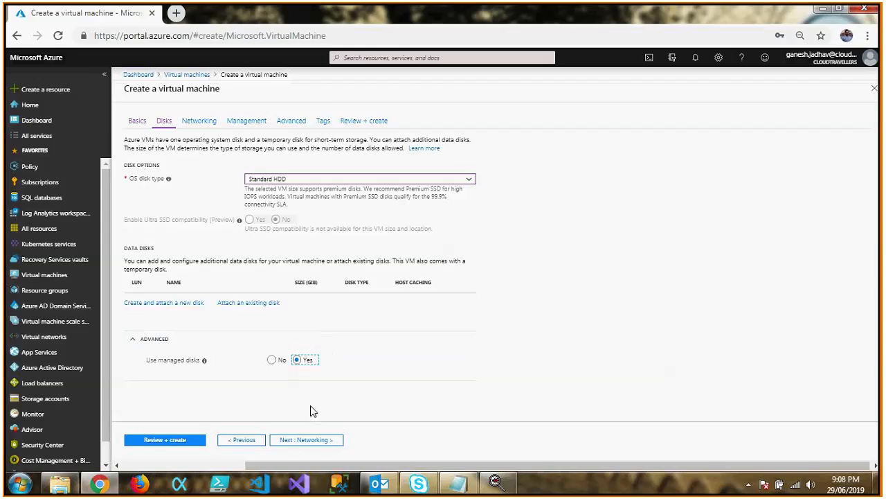
# Proceed to the networking settings and set the virtual network to CTVnet and the subnet to Subnet1 (192.168.10.0/25).
pyautogui.click(305, 441)
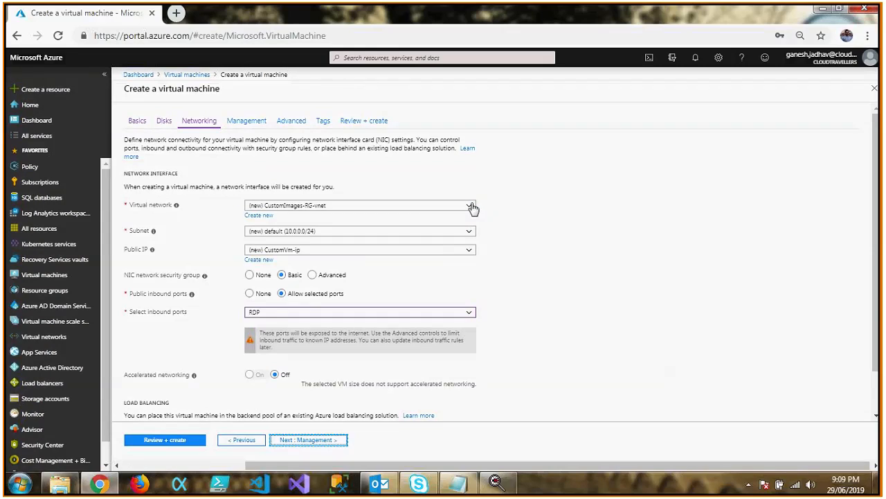
pyautogui.click(471, 206)
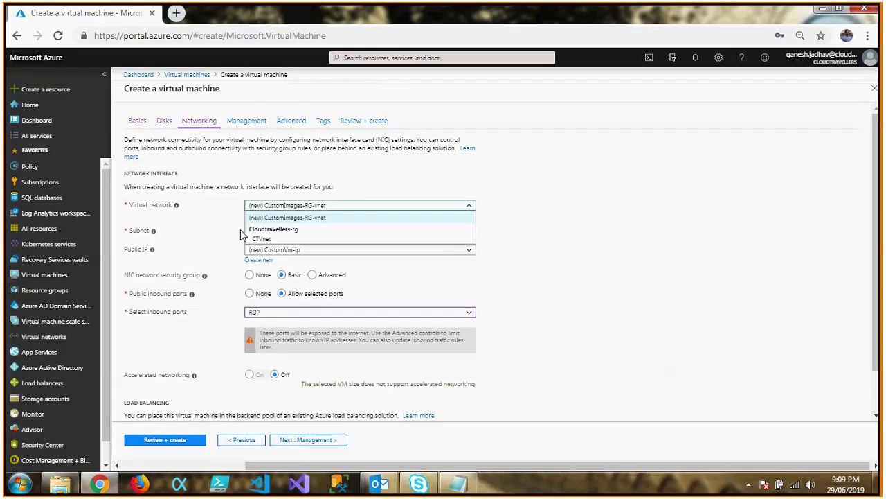
pyautogui.click(282, 239)
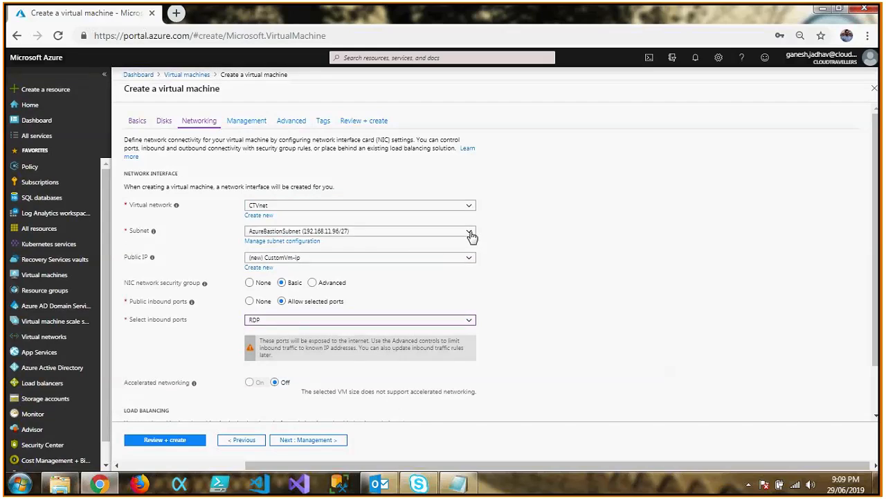
pyautogui.click(469, 233)
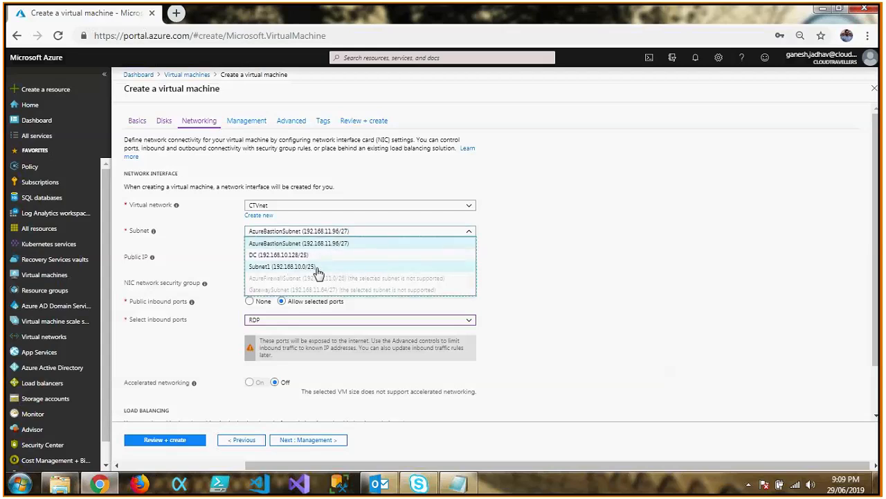
pyautogui.click(316, 268)
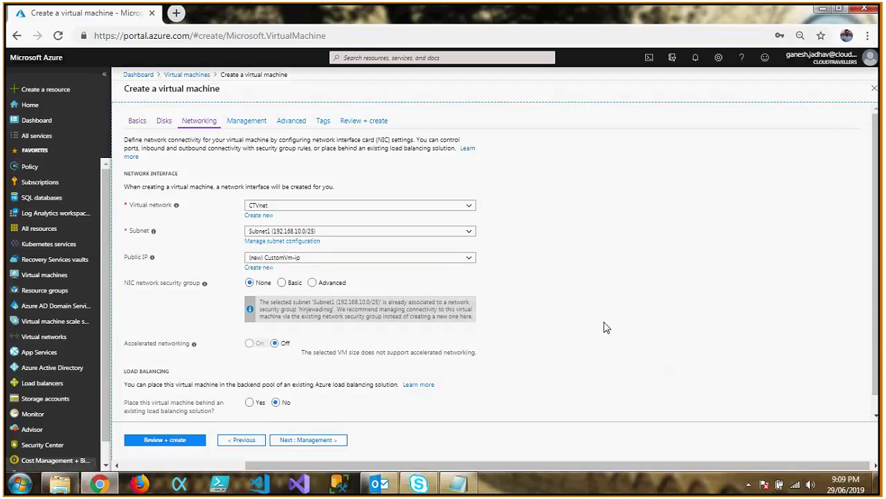
pyautogui.scroll(-1, 484, 360)
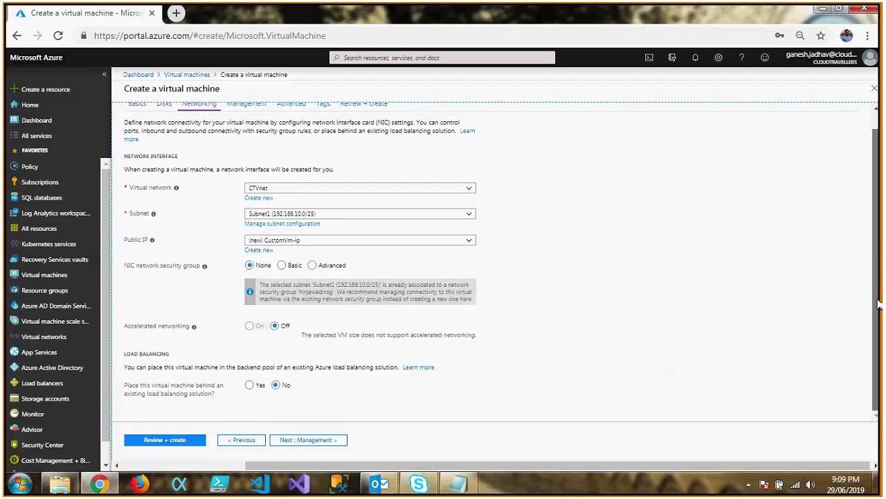
# Proceed to the management settings and turn off boot diagnostics and auto-shutdown.
pyautogui.click(313, 441)
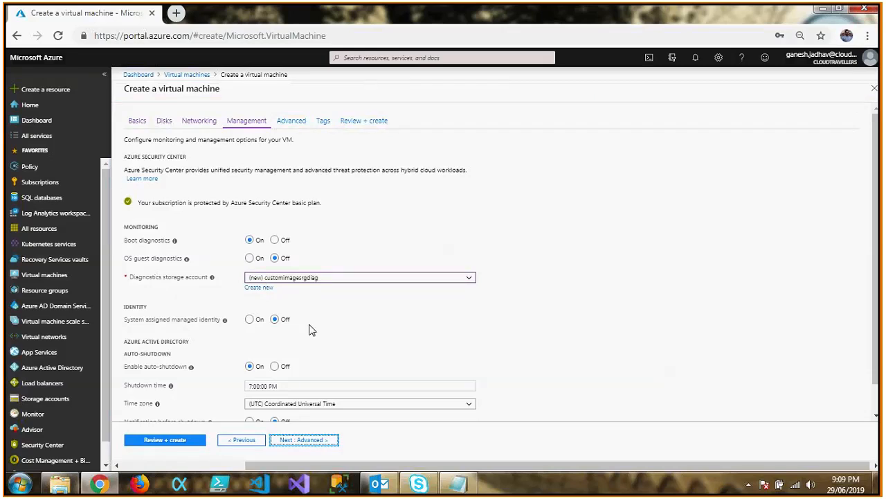
pyautogui.click(275, 240)
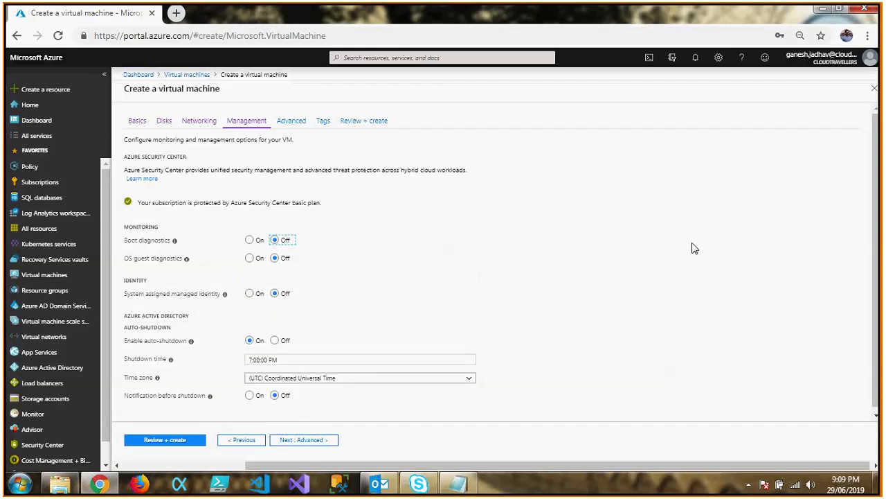
pyautogui.scroll(-1, 426, 298)
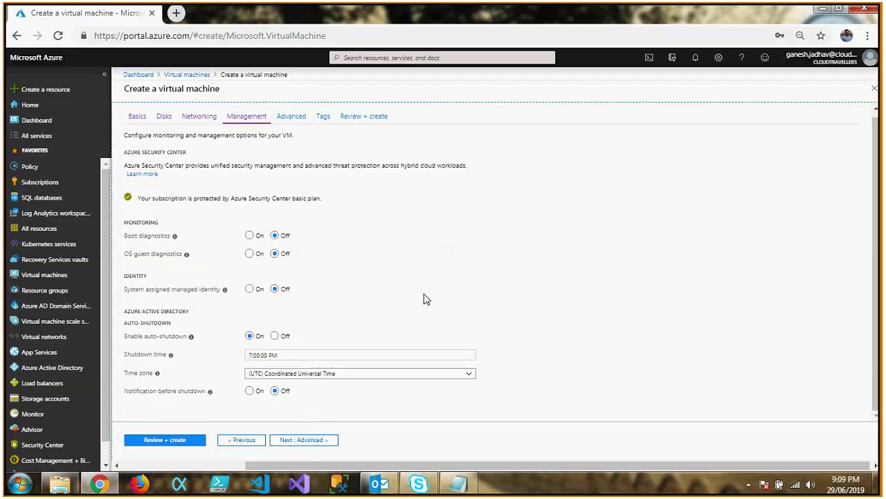
pyautogui.click(276, 335)
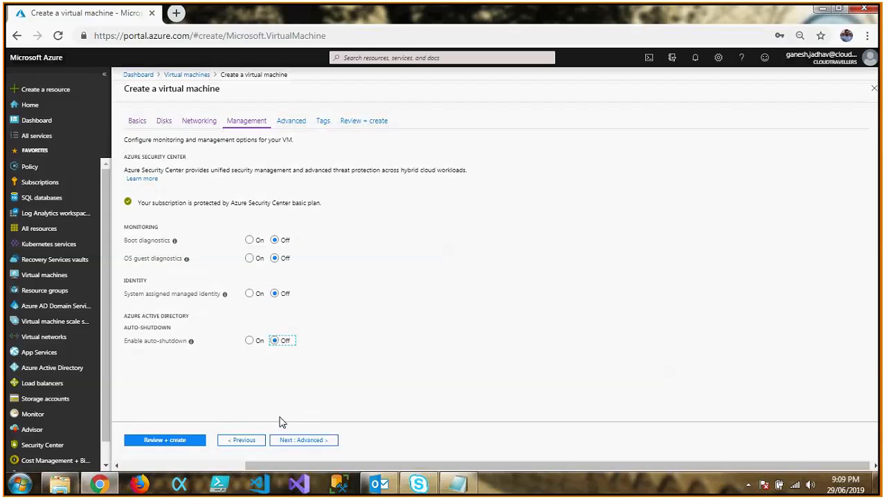
# Leave the advanced and tag settings at their defaults, then review and create the virtual machine.
pyautogui.click(297, 441)
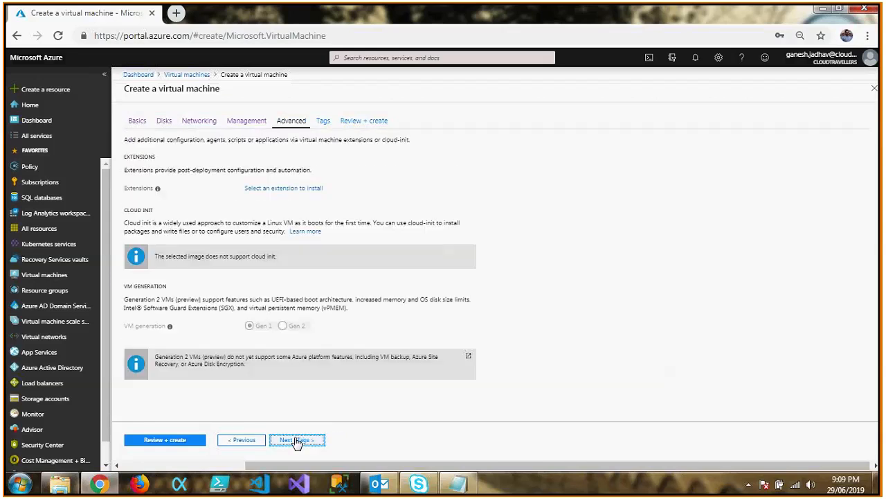
pyautogui.click(296, 441)
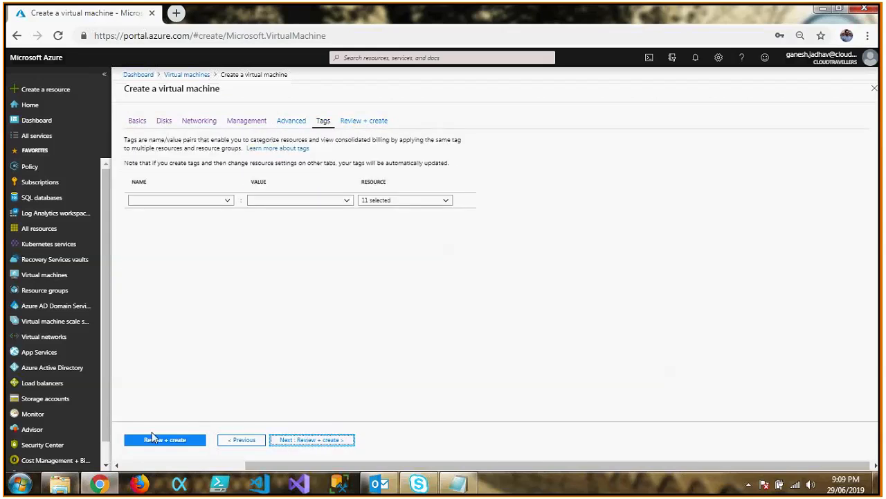
pyautogui.click(168, 439)
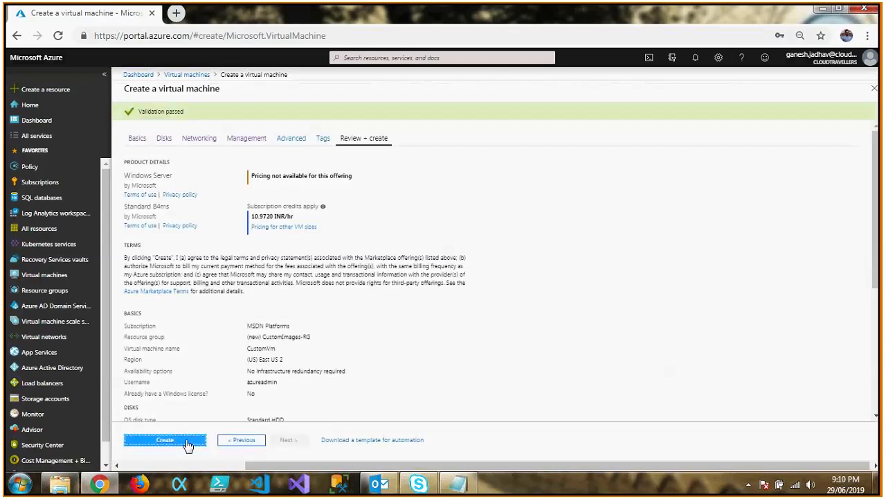
pyautogui.click(164, 441)
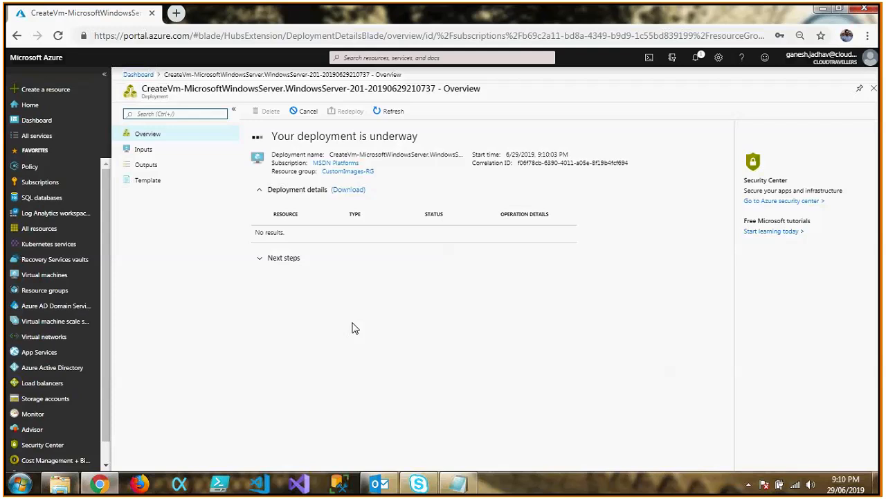
pyautogui.click(21, 484)
pyautogui.click(48, 426)
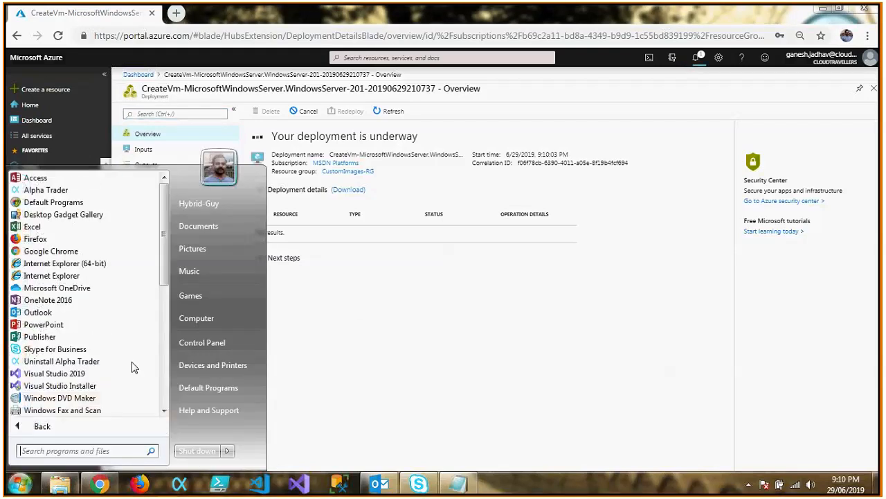
pyautogui.moveTo(170, 251); pyautogui.dragTo(127, 343)
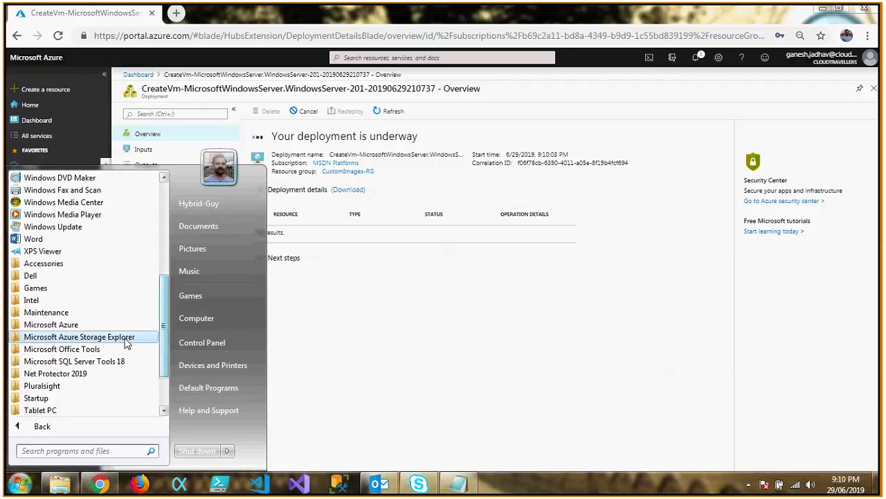
pyautogui.click(127, 339)
pyautogui.click(126, 338)
pyautogui.click(298, 353)
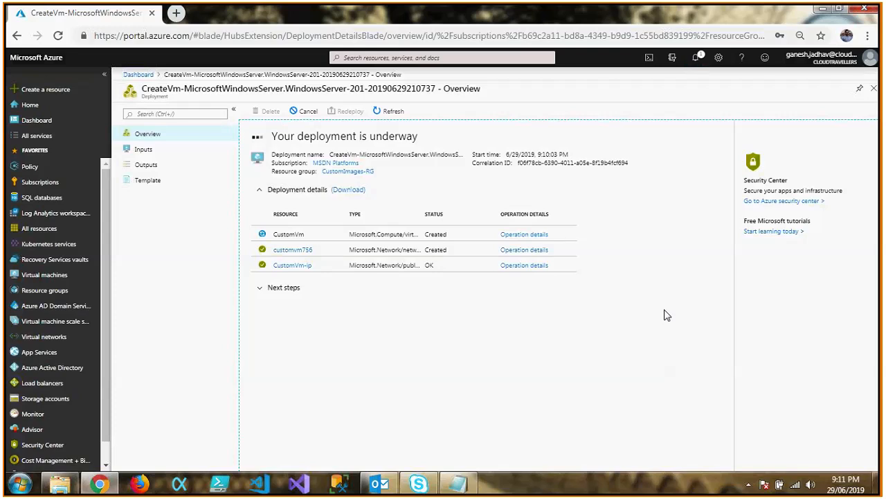
# Open Storage Explorer (preview) for the cloudtravellersstorage storage account.
pyautogui.click(50, 399)
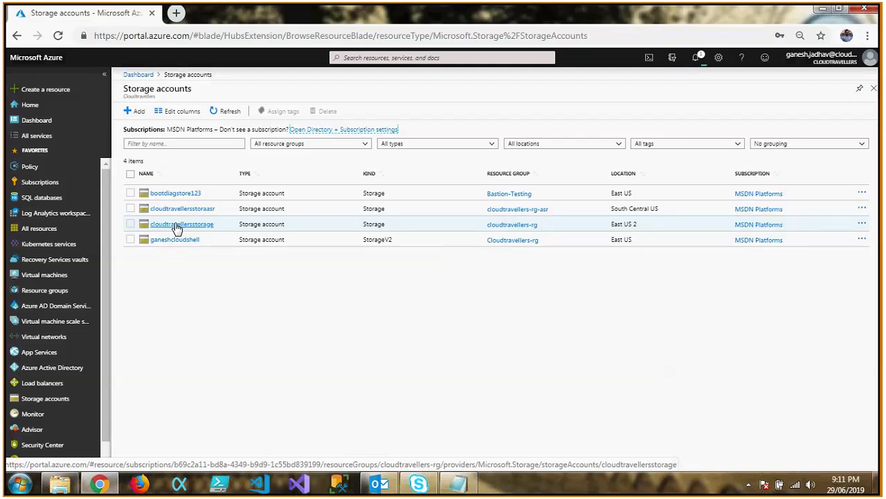
pyautogui.click(177, 226)
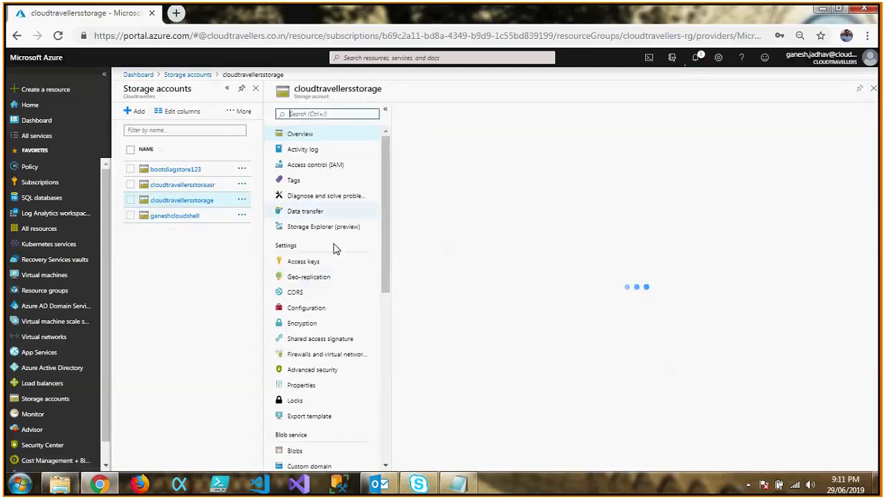
pyautogui.click(343, 231)
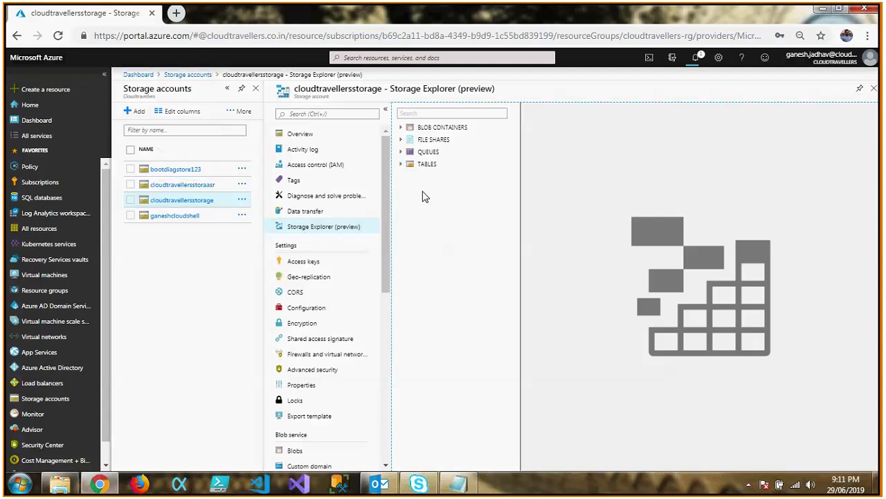
# Search the computer's programs for the storage explorer and launch Microsoft Azure Storage Explorer.
pyautogui.click(18, 484)
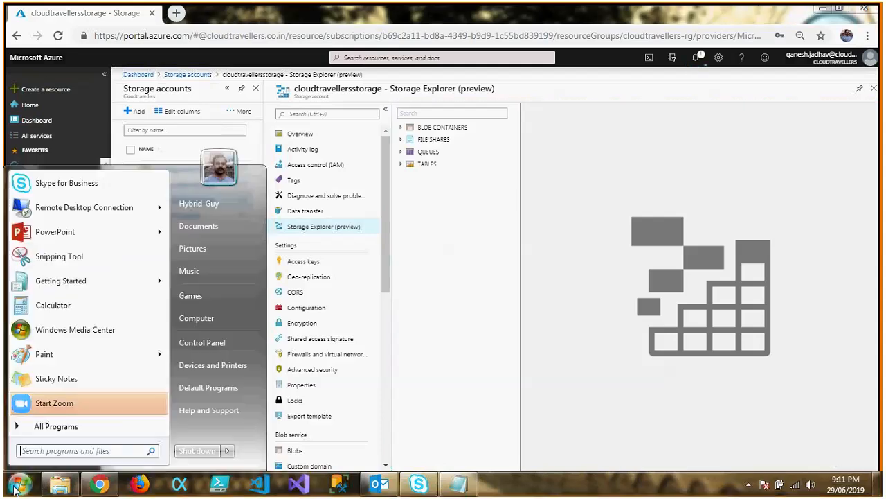
pyautogui.click(78, 449)
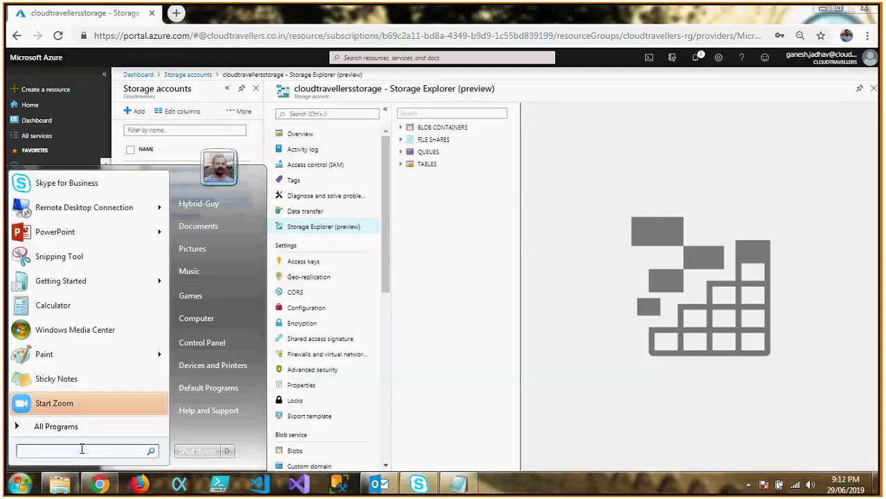
pyautogui.write('storage ex')
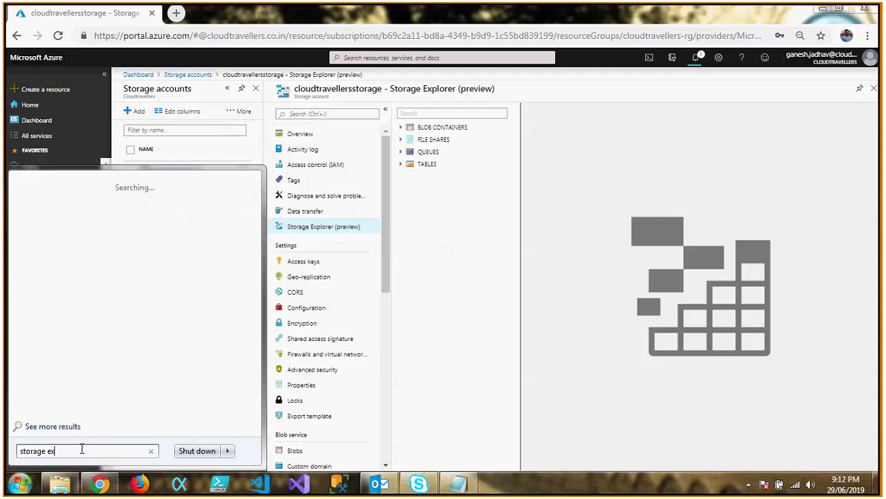
pyautogui.write('pl')
pyautogui.click(127, 203)
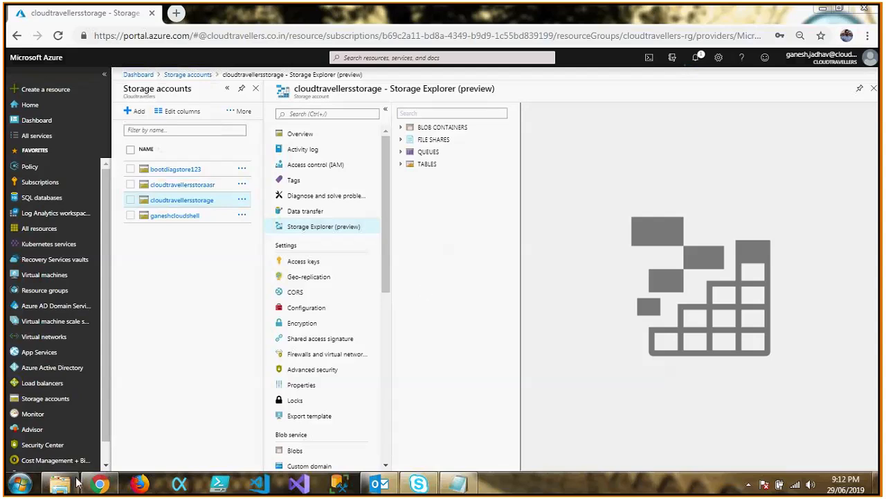
pyautogui.click(72, 482)
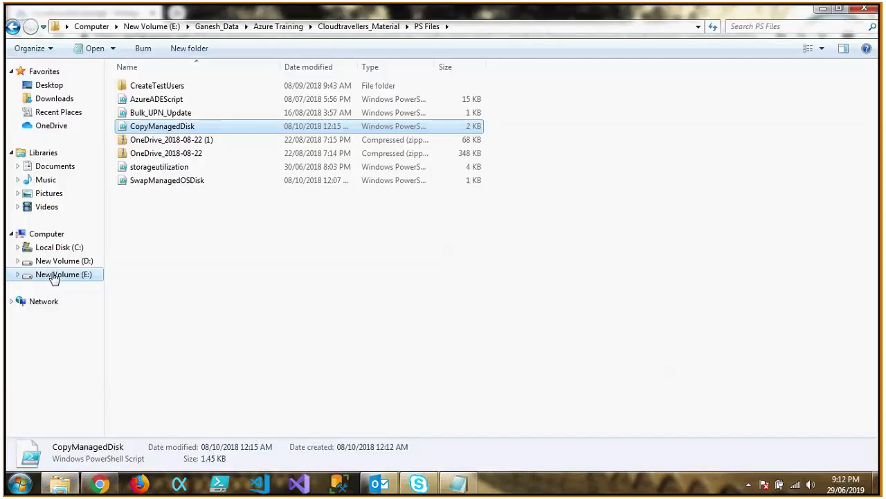
pyautogui.click(54, 234)
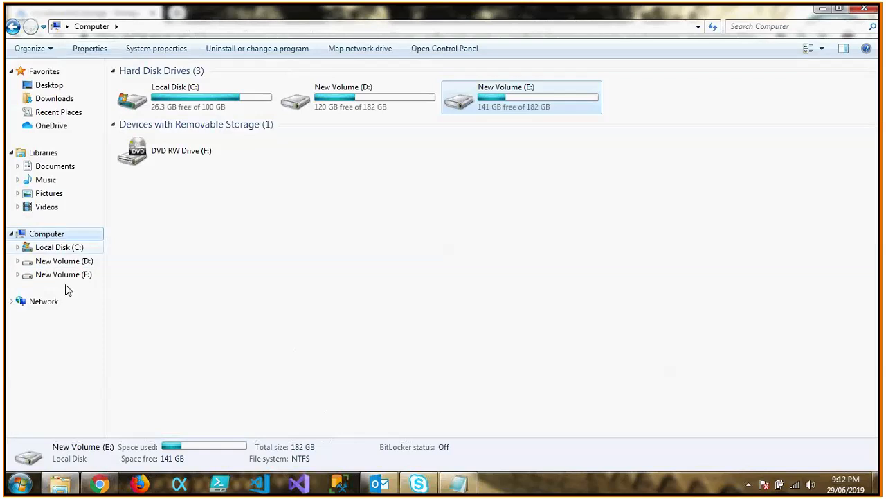
pyautogui.click(18, 262)
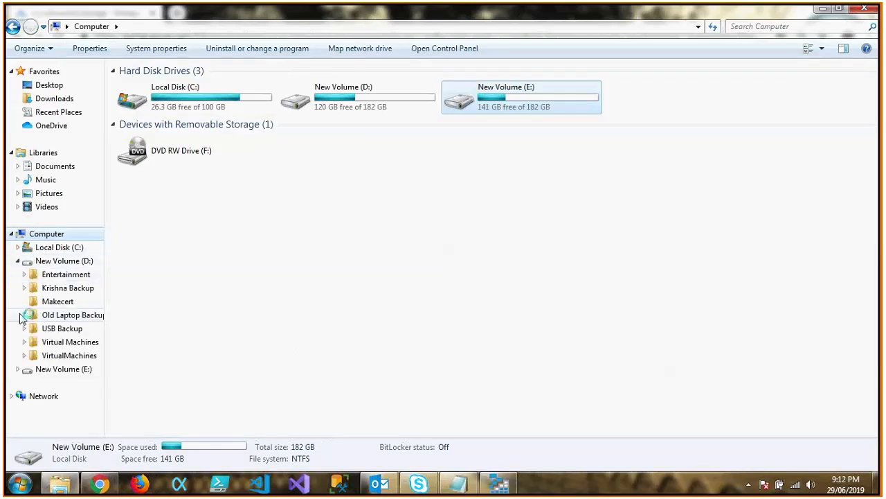
pyautogui.click(62, 274)
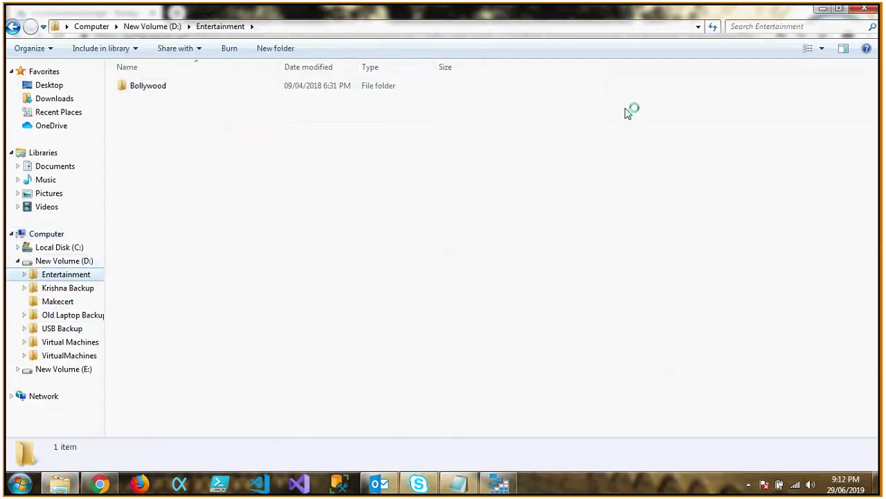
pyautogui.click(866, 9)
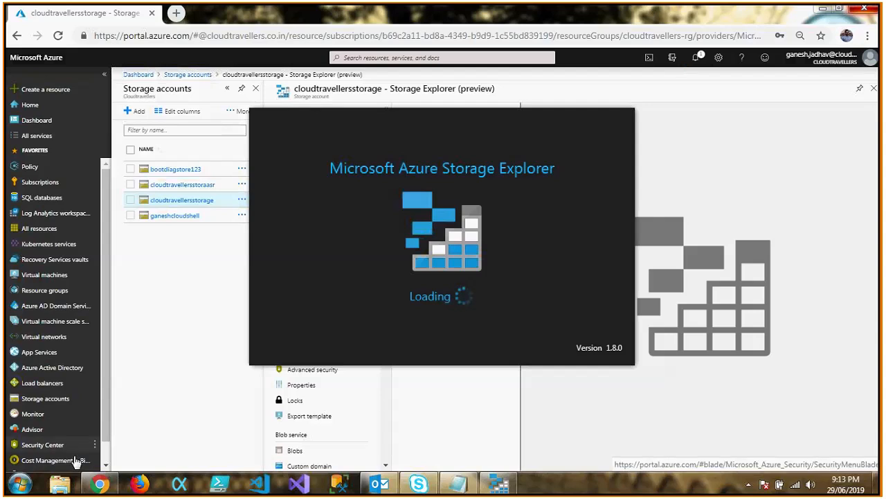
# Switch to the file manager and open the PS Files folder within Azure Training\Cloudtravellers_Material on drive E.
pyautogui.click(60, 483)
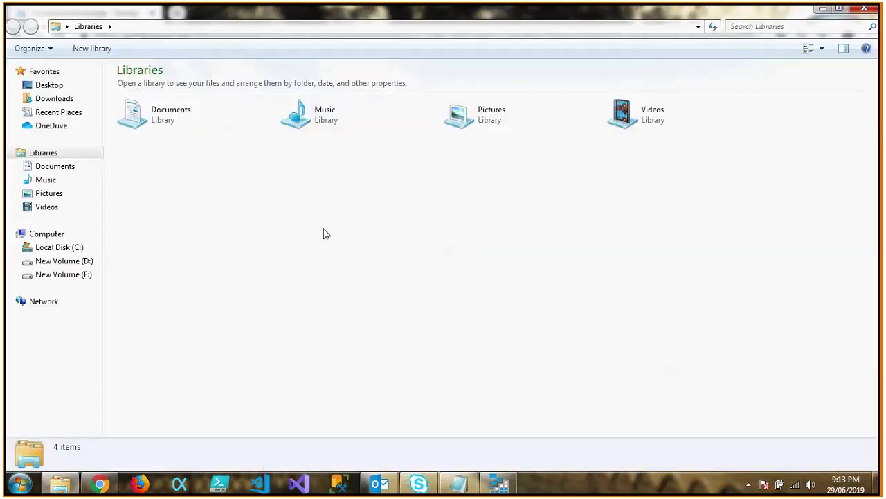
pyautogui.click(72, 280)
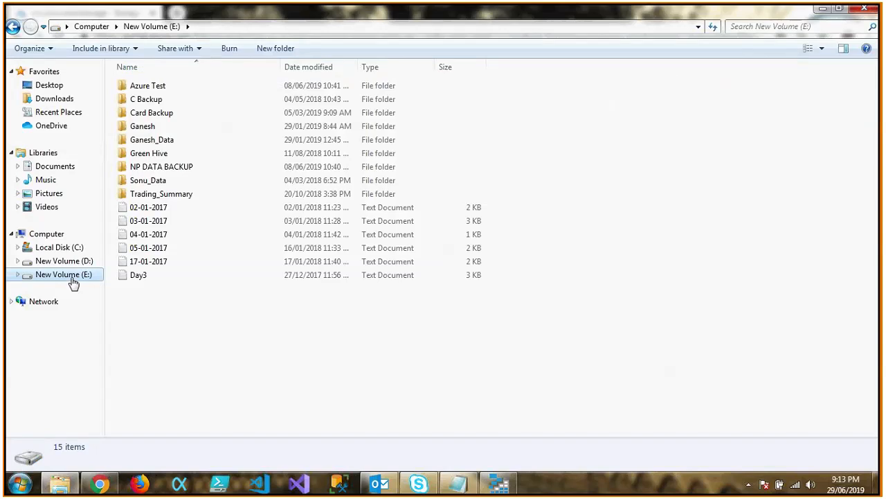
pyautogui.doubleClick(167, 139)
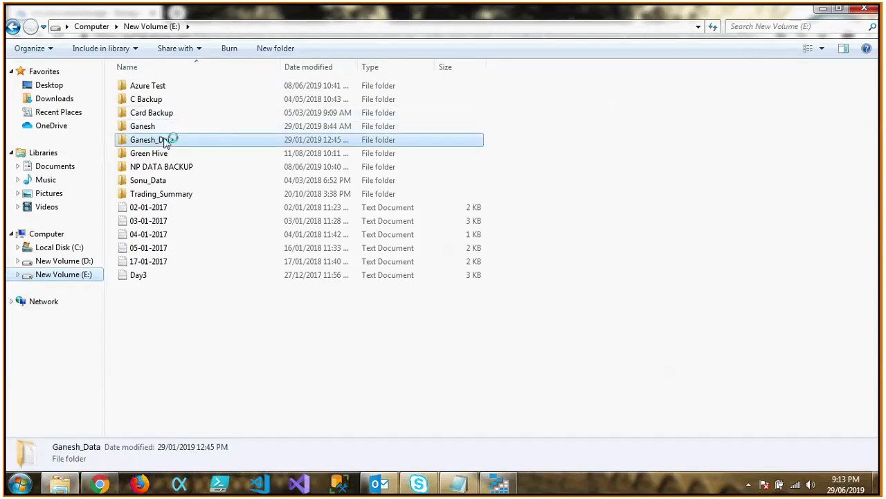
pyautogui.doubleClick(169, 87)
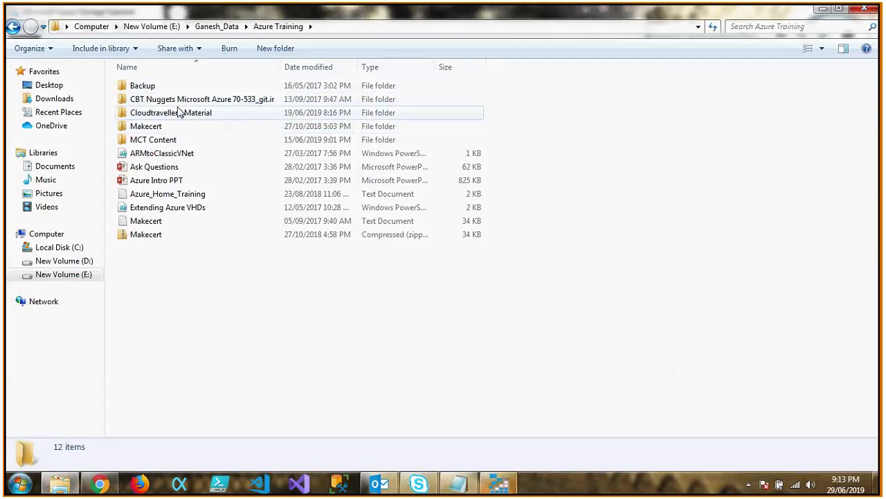
pyautogui.doubleClick(179, 113)
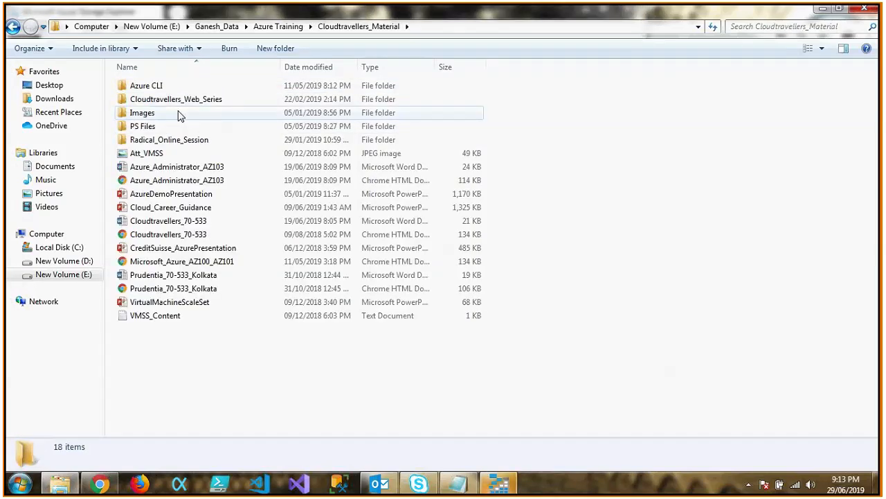
pyautogui.doubleClick(175, 128)
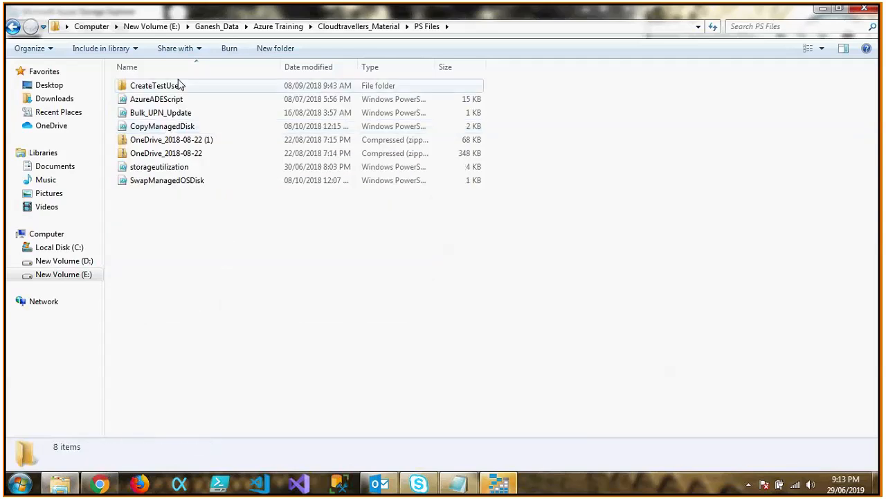
# Open the Azure PowerShell Scripts folder inside the OneDrive_2018-08-22 zip archive.
pyautogui.doubleClick(170, 155)
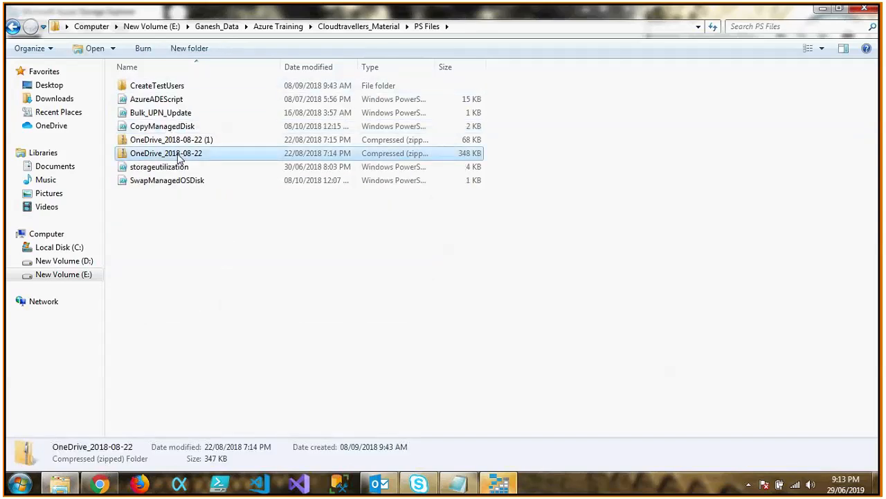
pyautogui.doubleClick(173, 86)
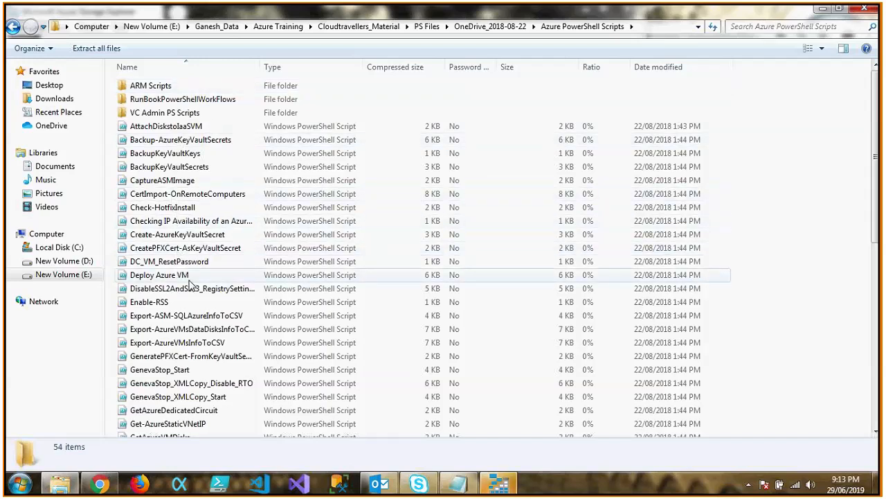
# Look through the list of scripts in Azure PowerShell Scripts for one that captures a virtual machine image.
pyautogui.click(462, 278)
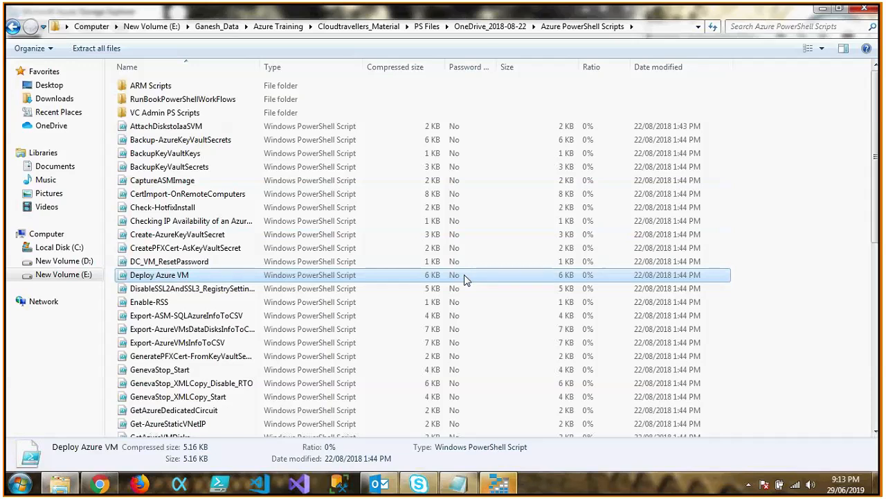
pyautogui.press('Down')
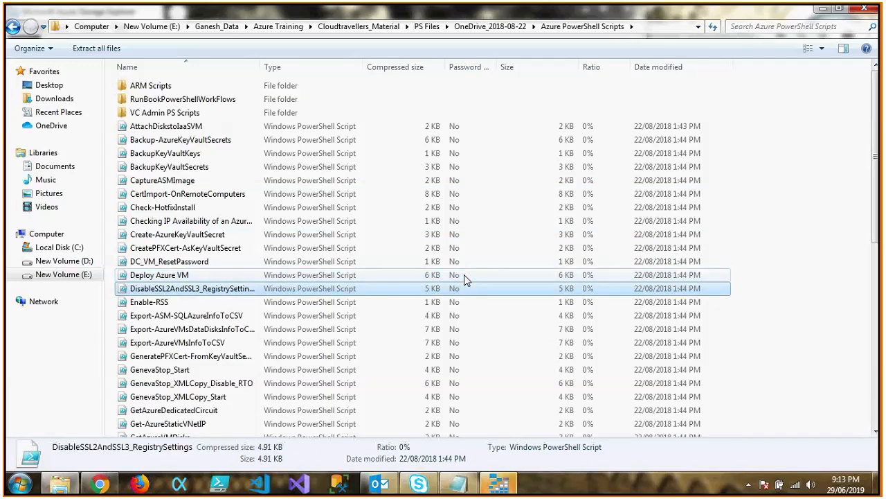
pyautogui.press('Down')
pyautogui.press('Down')
pyautogui.press('Down')
pyautogui.press('Down')
pyautogui.press('Down')
pyautogui.press('Down')
pyautogui.press('Down')
pyautogui.press('Down')
pyautogui.press('Down')
pyautogui.press('Down')
pyautogui.press('Down')
pyautogui.press('Down')
pyautogui.press('Down')
pyautogui.press('Down')
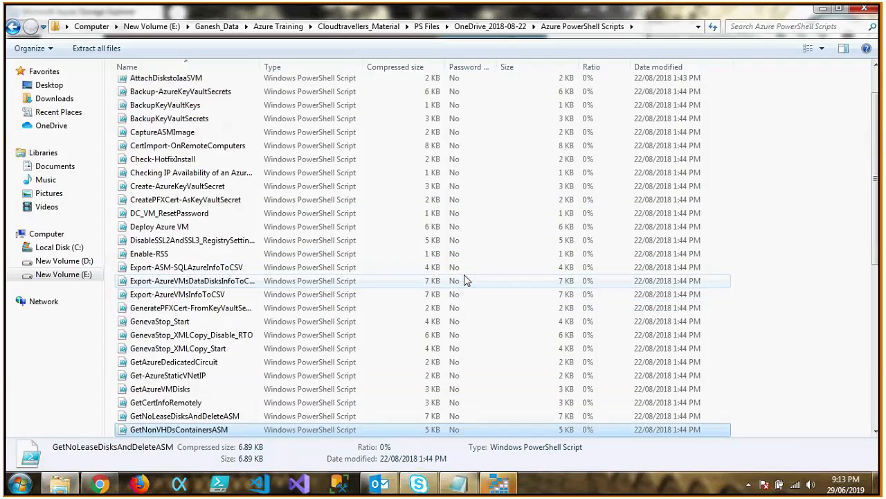
pyautogui.press('Down')
pyautogui.press('Down')
pyautogui.press('Down')
pyautogui.press('Down')
pyautogui.press('Down')
pyautogui.press('Down')
pyautogui.press('Down')
pyautogui.press('Down')
pyautogui.press('Down')
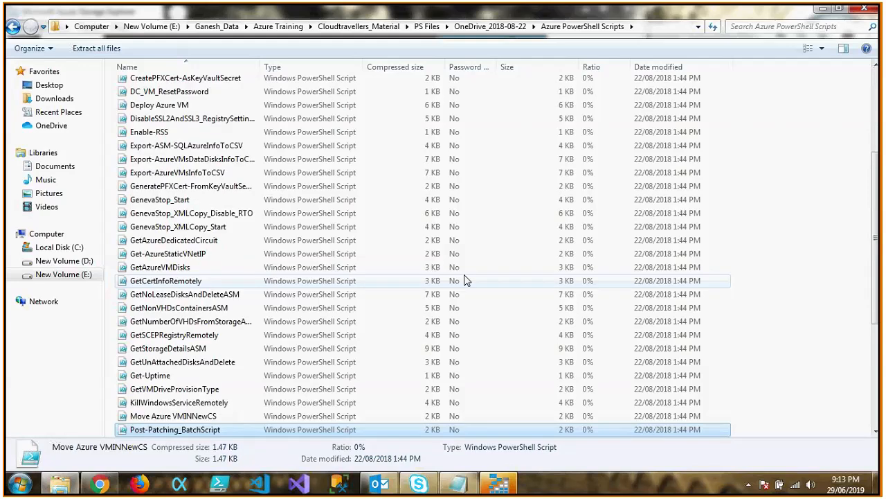
pyautogui.press('Down')
pyautogui.press('Down')
pyautogui.press('Down')
pyautogui.press('Down')
pyautogui.press('Down')
pyautogui.press('Down')
pyautogui.press('Down')
pyautogui.press('Down')
pyautogui.press('Down')
pyautogui.press('Down')
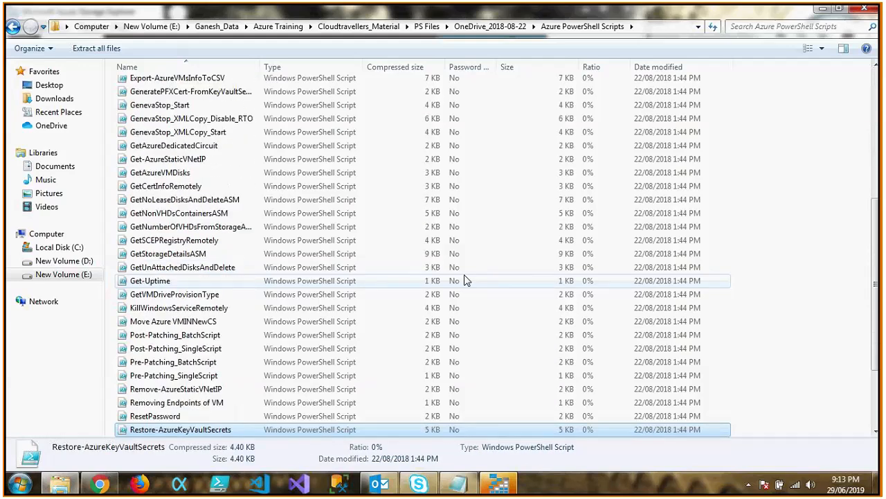
pyautogui.press('Down')
pyautogui.press('Down')
pyautogui.press('Down')
pyautogui.press('Down')
pyautogui.press('Down')
pyautogui.press('Up')
pyautogui.press('Up')
pyautogui.press('Up')
pyautogui.press('Up')
pyautogui.press('Up')
pyautogui.press('Up')
pyautogui.press('Up')
pyautogui.press('Up')
pyautogui.press('Up')
pyautogui.press('Up')
pyautogui.press('Up')
pyautogui.press('Up')
pyautogui.press('Up')
pyautogui.press('Up')
pyautogui.press('Up')
pyautogui.press('Up')
pyautogui.press('Up')
pyautogui.press('Up')
pyautogui.press('Up')
pyautogui.press('Up')
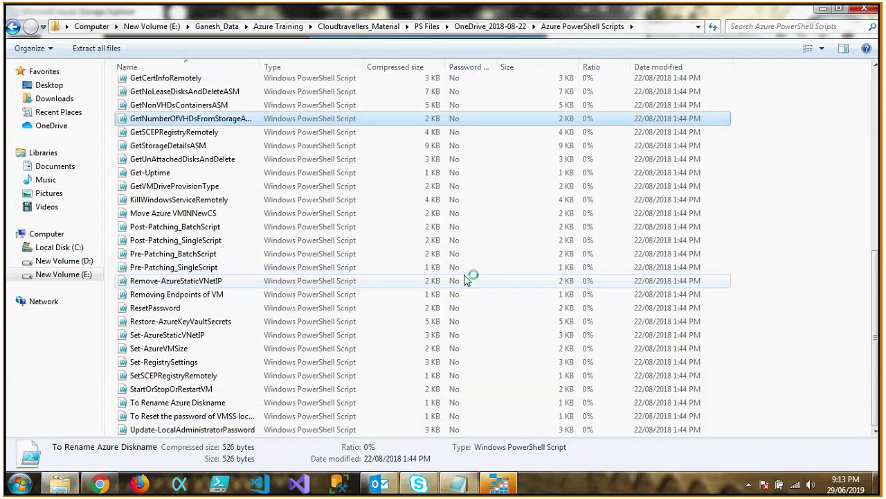
pyautogui.press('Up')
pyautogui.press('Up')
pyautogui.press('Up')
pyautogui.press('Up')
pyautogui.press('Up')
pyautogui.press('Up')
pyautogui.press('Up')
pyautogui.press('Up')
pyautogui.press('Up')
pyautogui.press('Up')
pyautogui.press('Up')
pyautogui.press('Up')
pyautogui.press('Up')
pyautogui.press('Up')
pyautogui.press('Up')
pyautogui.press('Up')
pyautogui.press('Up')
pyautogui.press('Up')
pyautogui.press('Up')
pyautogui.press('Up')
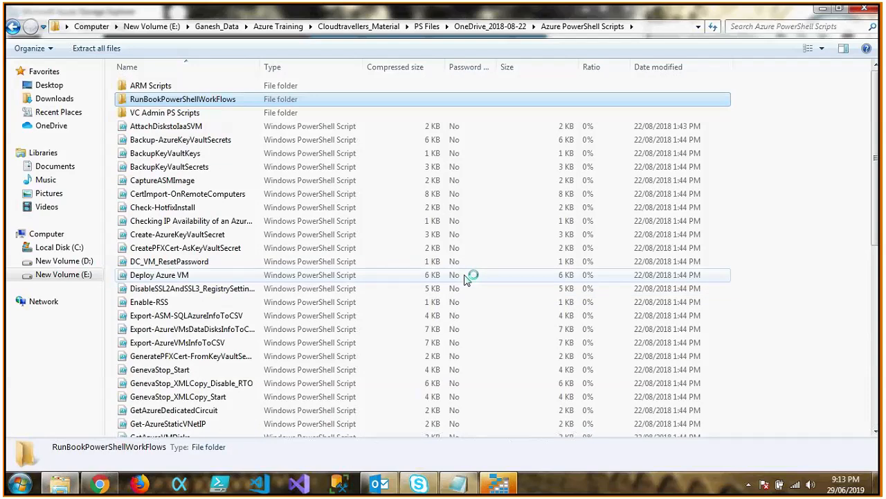
pyautogui.press('Down')
pyautogui.press('Down')
pyautogui.press('Down')
pyautogui.press('Down')
pyautogui.press('Down')
pyautogui.press('Down')
pyautogui.press('Down')
pyautogui.press('Down')
pyautogui.press('Down')
pyautogui.press('Down')
pyautogui.press('Down')
pyautogui.press('Up')
pyautogui.press('Up')
pyautogui.press('Up')
pyautogui.press('Up')
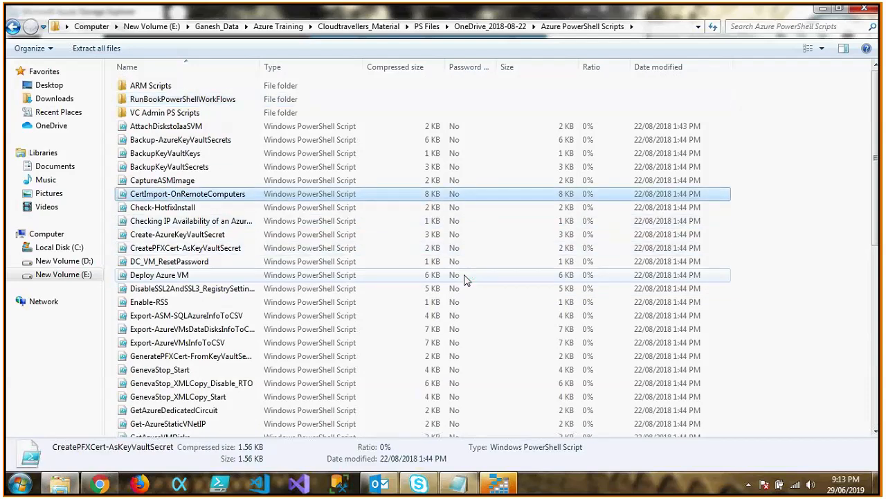
pyautogui.press('Up')
pyautogui.press('Up')
pyautogui.press('Down')
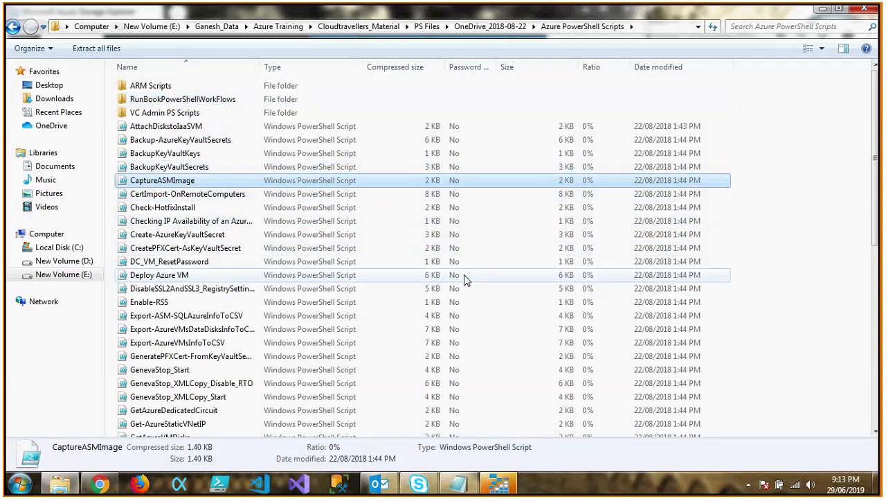
# Open the ARM Scripts subfolder of Azure PowerShell Scripts.
pyautogui.press('Up')
pyautogui.press('Up')
pyautogui.press('Up')
pyautogui.press('Up')
pyautogui.press('Up')
pyautogui.press('Up')
pyautogui.press('Up')
pyautogui.press('Return')
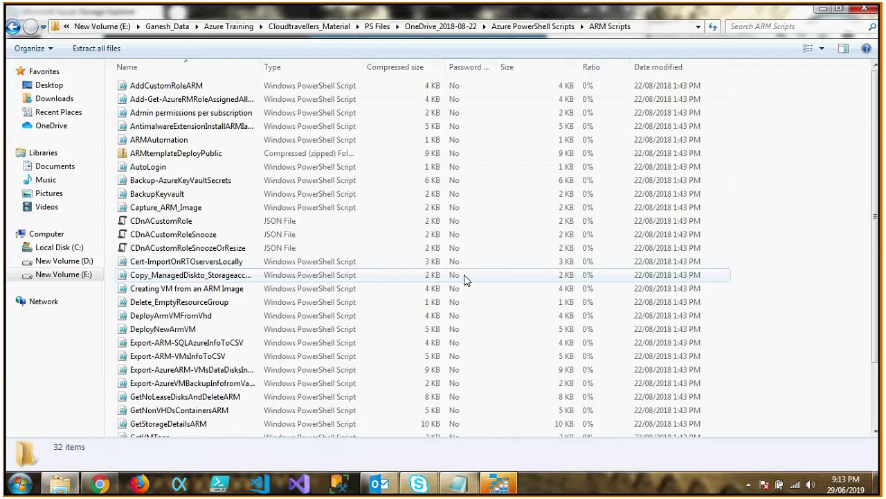
# Find the Capture_ARM_Image script in the ARM Scripts folder and open it in Notepad.
pyautogui.press('Down')
pyautogui.press('Down')
pyautogui.press('Down')
pyautogui.press('Up')
pyautogui.press('Up')
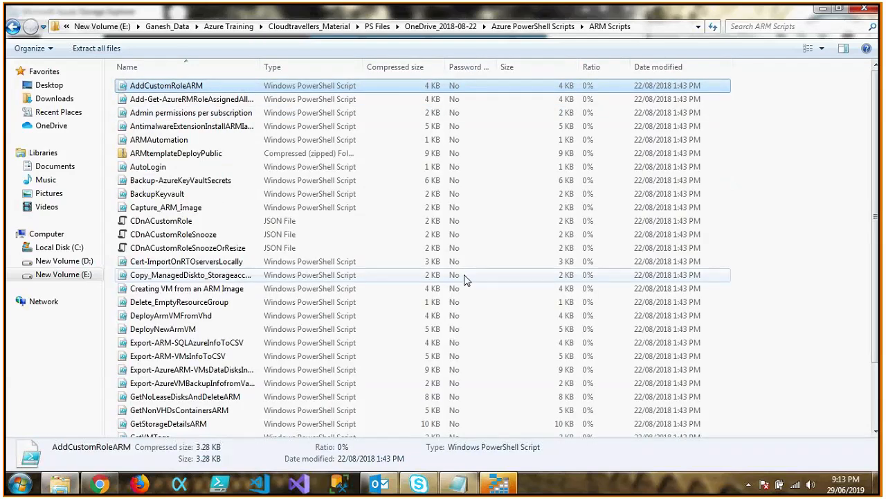
pyautogui.press('b')
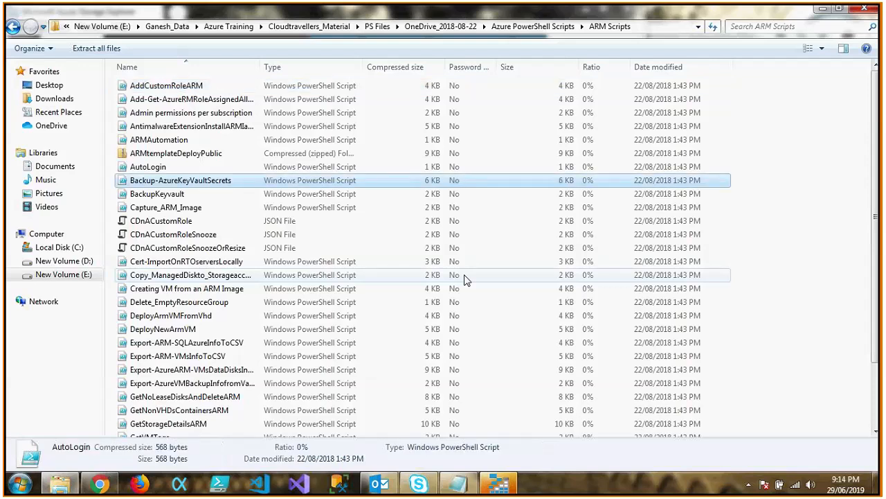
pyautogui.press('c')
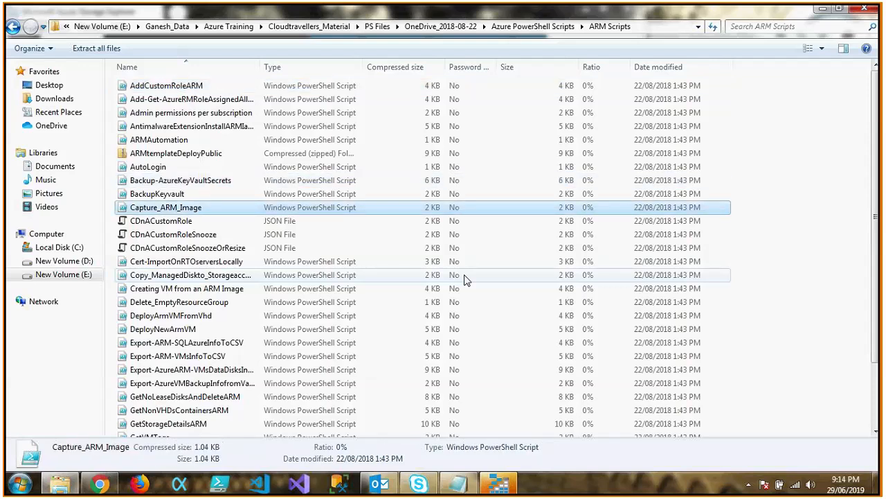
pyautogui.press('Down')
pyautogui.press('Down')
pyautogui.press('Down')
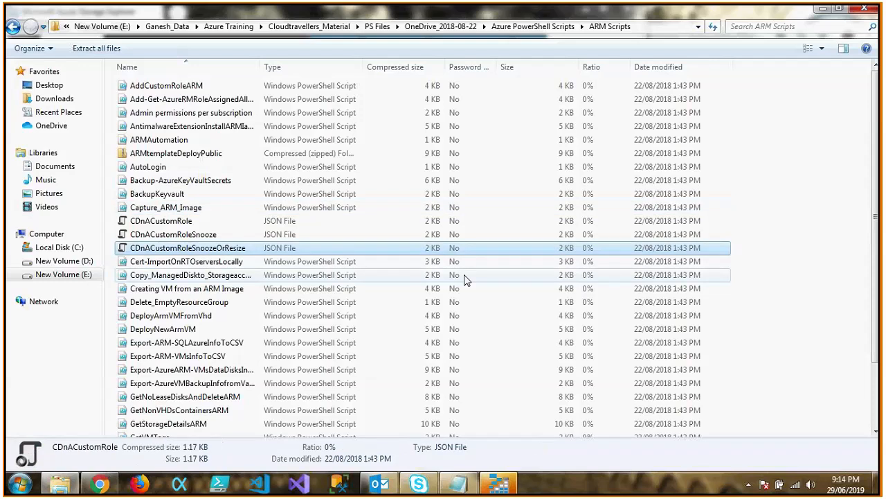
pyautogui.press('Down')
pyautogui.press('Down')
pyautogui.press('Down')
pyautogui.press('Up')
pyautogui.press('Up')
pyautogui.press('Up')
pyautogui.press('Up')
pyautogui.press('Up')
pyautogui.press('Up')
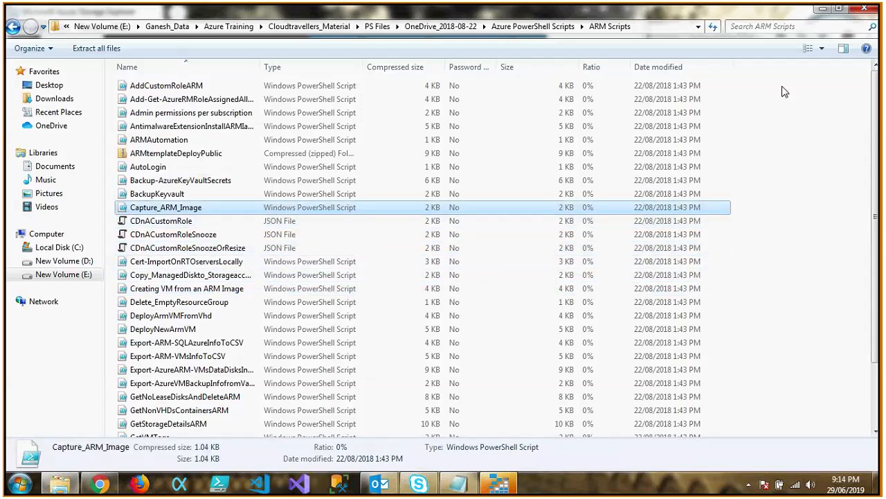
pyautogui.doubleClick(199, 211)
# Set the display font of the script text to Times New Roman, size 16.
pyautogui.click(62, 22)
pyautogui.click(76, 52)
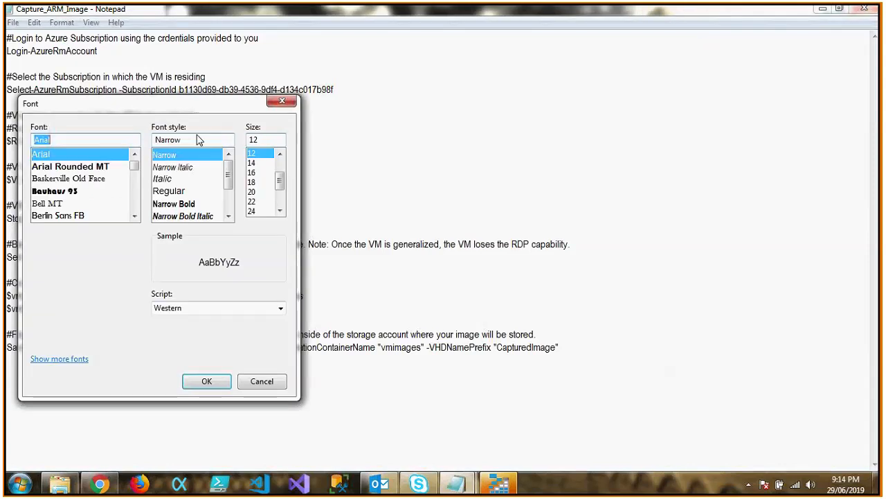
pyautogui.click(58, 202)
pyautogui.write('time')
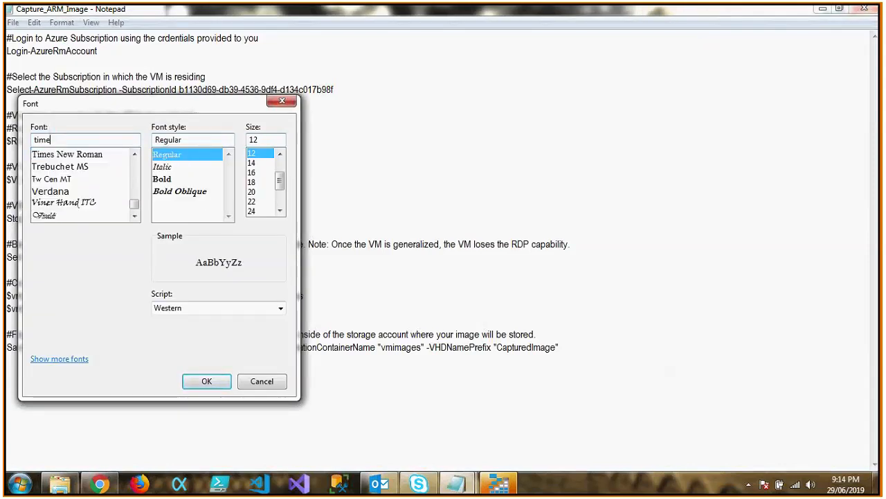
pyautogui.press('Return')
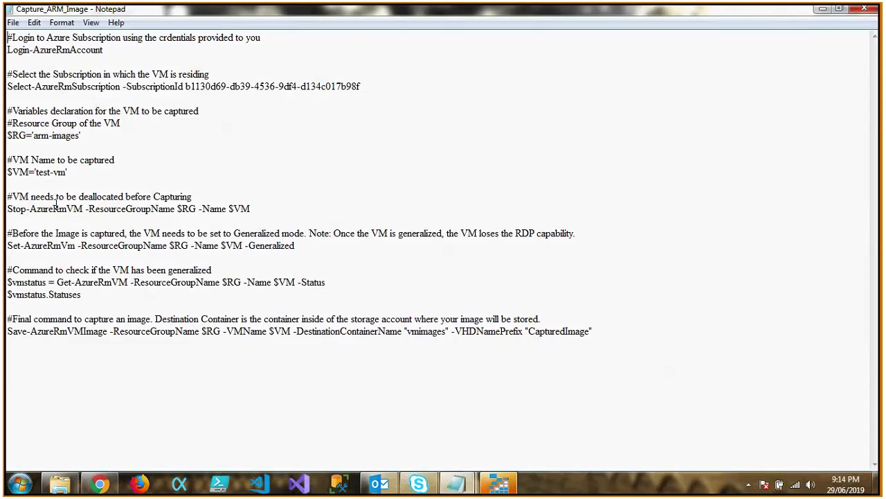
pyautogui.click(62, 22)
pyautogui.click(75, 53)
pyautogui.click(252, 173)
pyautogui.click(205, 381)
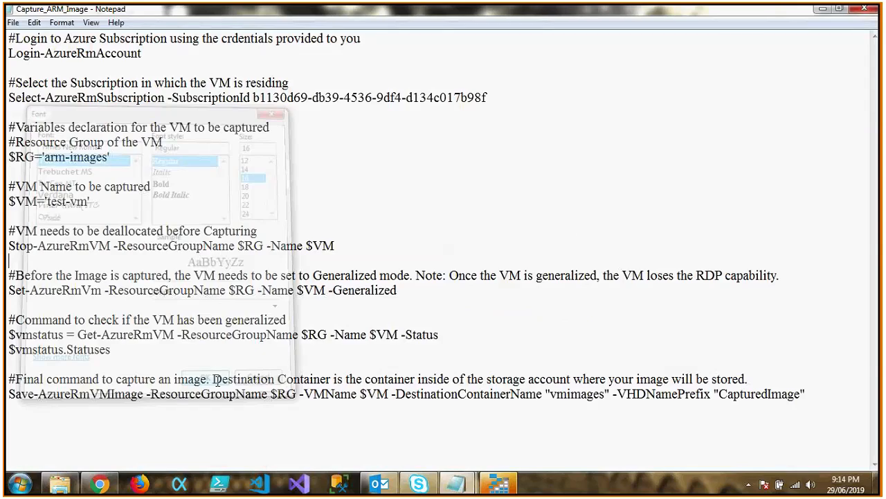
# Examine the script's Login-AzureRmAccount and Select-AzureRmSubscription commands for signing in and selecting the VM's subscription.
pyautogui.moveTo(10, 38); pyautogui.dragTo(397, 291)
pyautogui.click(611, 399)
pyautogui.moveTo(147, 53); pyautogui.dragTo(9, 54)
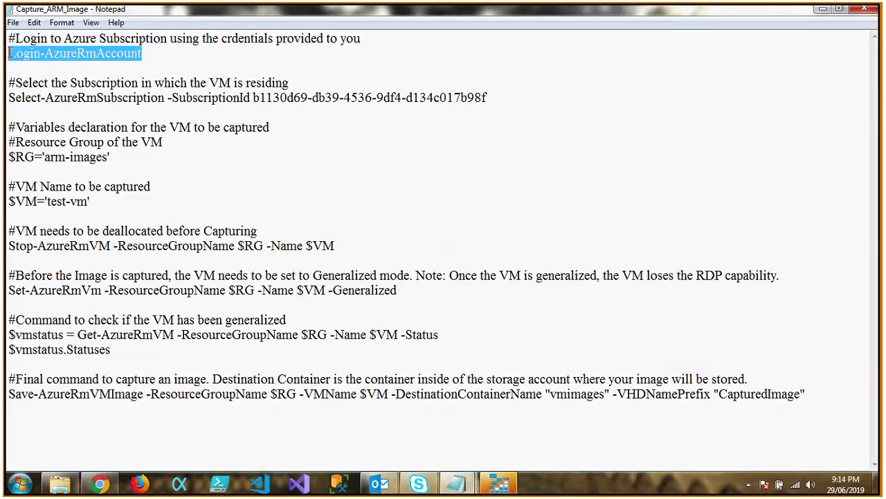
pyautogui.click(9, 54)
pyautogui.moveTo(9, 54); pyautogui.dragTo(143, 55)
pyautogui.click(158, 59)
pyautogui.click(79, 67)
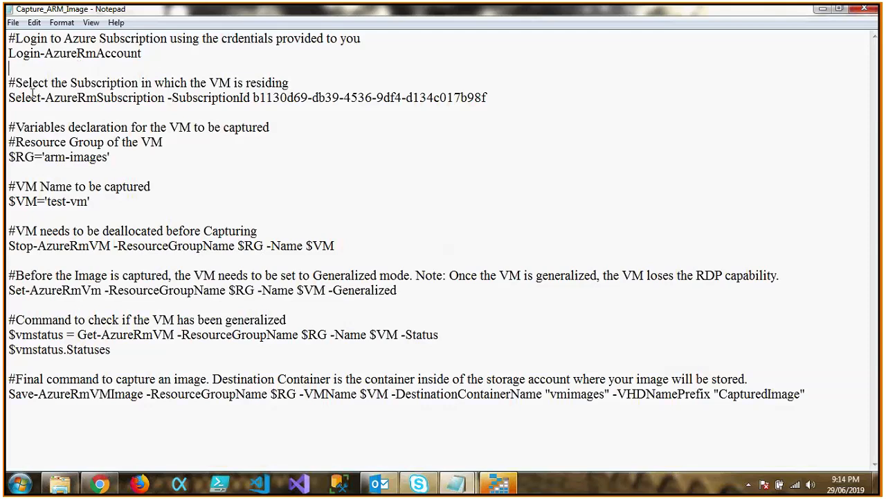
pyautogui.moveTo(10, 97); pyautogui.dragTo(490, 107)
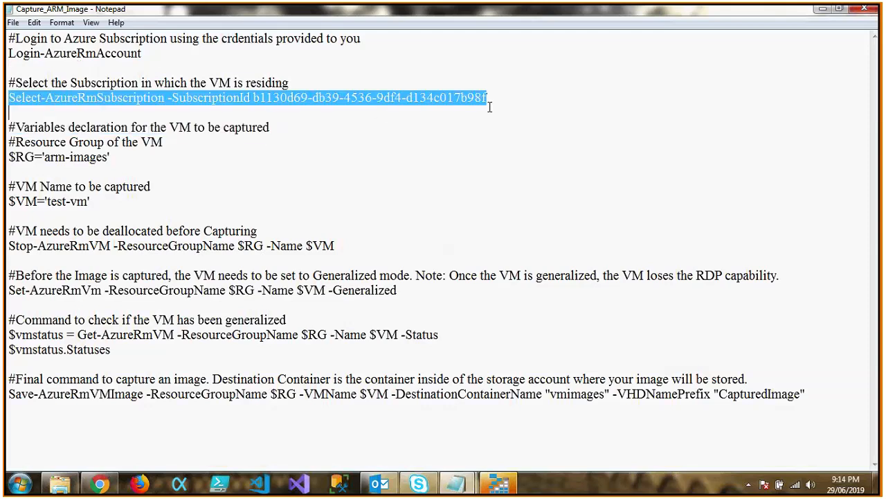
pyautogui.click(490, 107)
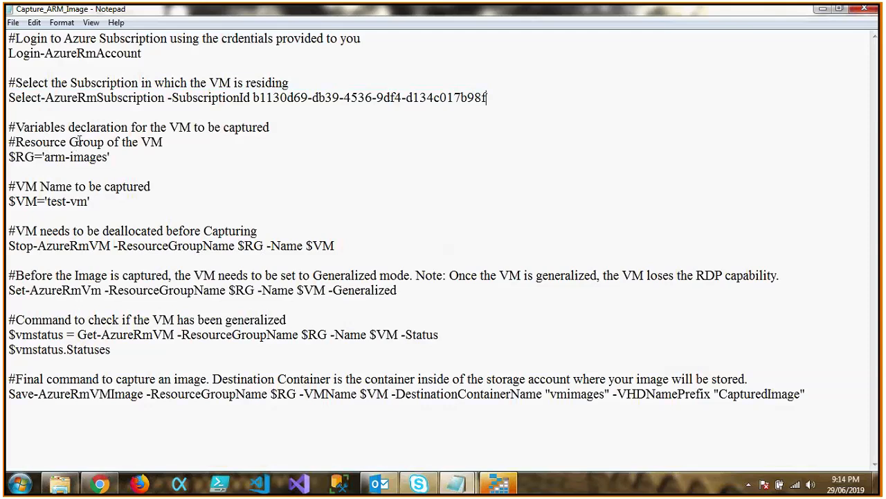
# Examine the $RG resource group and $VM name variables declared for the virtual machine being captured.
pyautogui.moveTo(119, 157); pyautogui.dragTo(8, 157)
pyautogui.click(8, 156)
pyautogui.moveTo(75, 186); pyautogui.dragTo(47, 198)
pyautogui.click(111, 200)
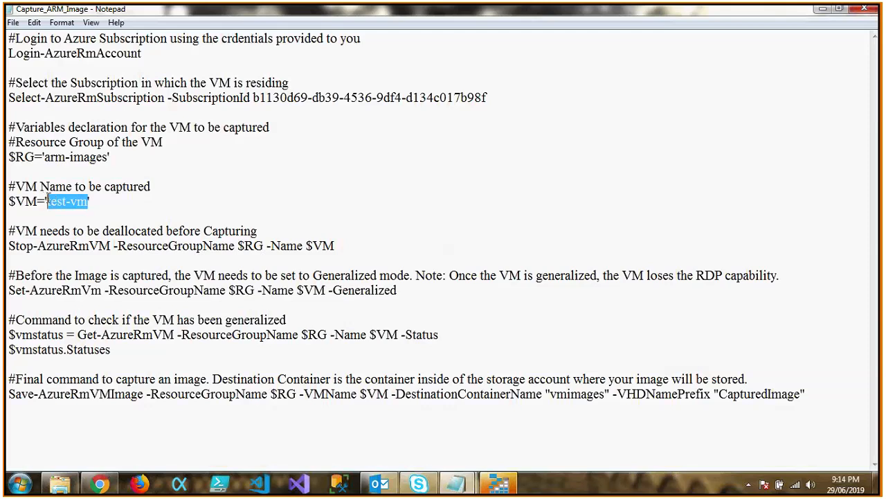
pyautogui.click(47, 198)
pyautogui.moveTo(47, 201); pyautogui.dragTo(87, 202)
pyautogui.click(87, 201)
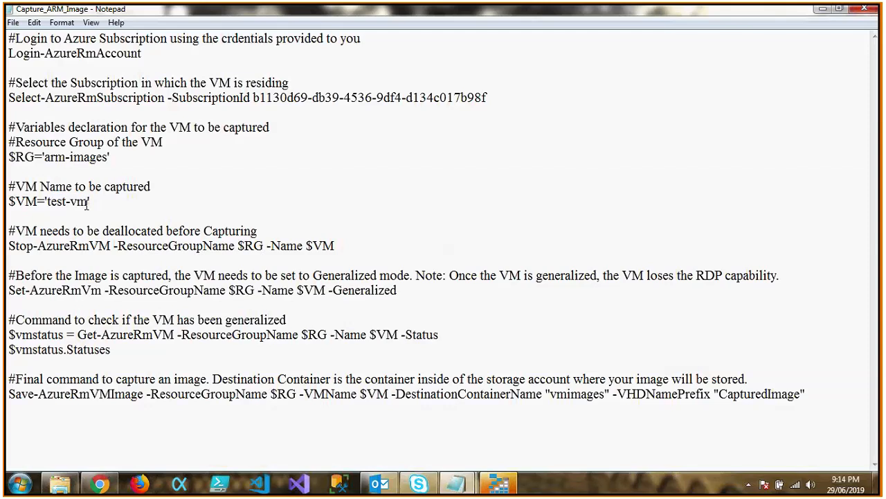
# Examine the script's commands that deallocate the VM, set it to generalized mode and save the captured image to a storage container.
pyautogui.moveTo(340, 246); pyautogui.dragTo(5, 255)
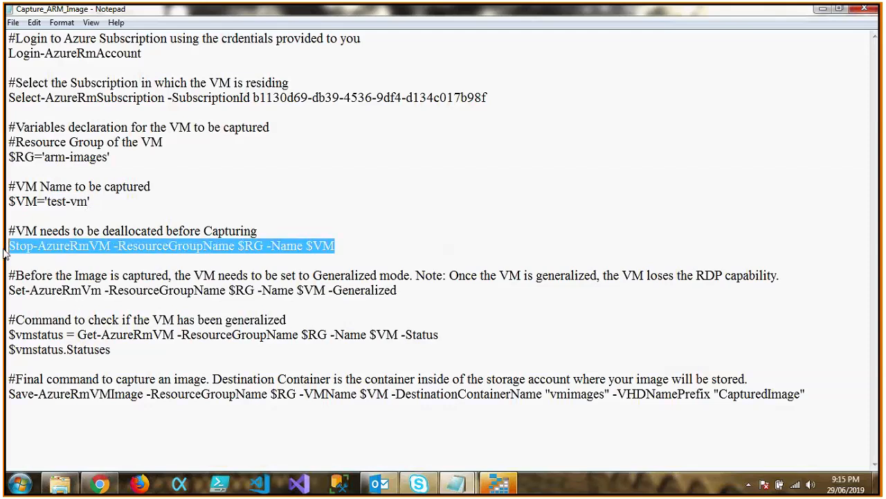
pyautogui.click(333, 246)
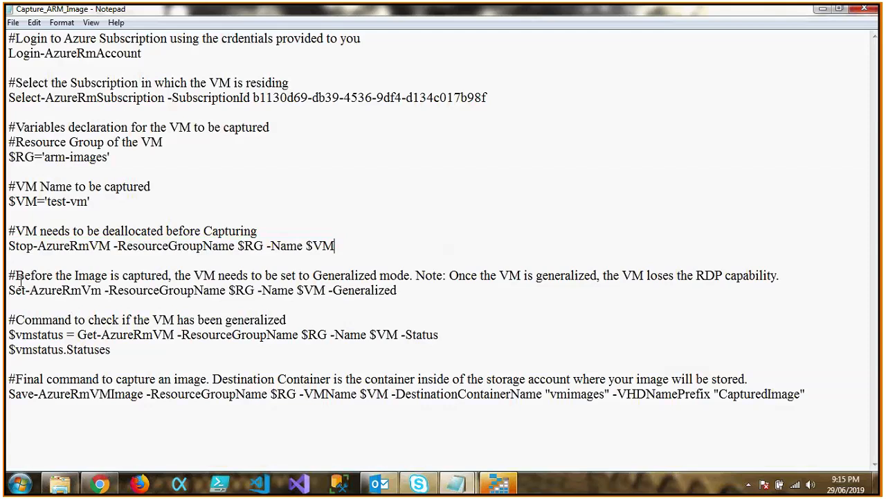
pyautogui.moveTo(10, 276); pyautogui.dragTo(177, 275)
pyautogui.click(178, 275)
pyautogui.moveTo(10, 290); pyautogui.dragTo(406, 292)
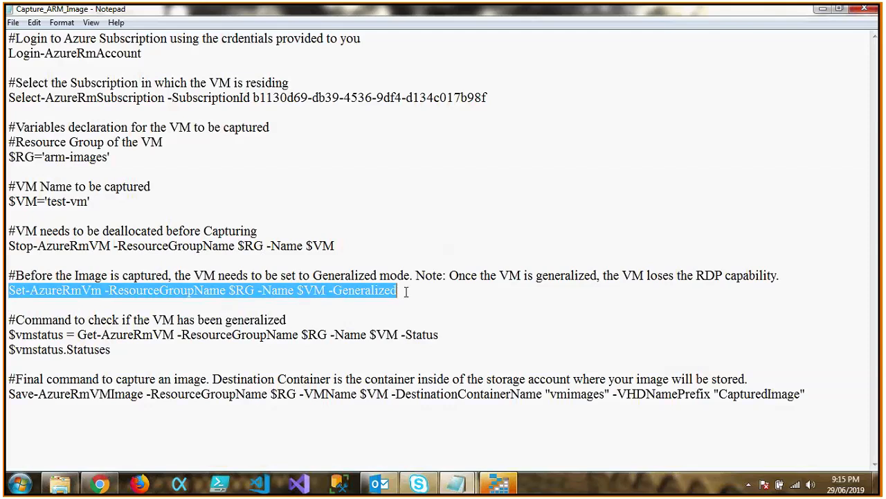
pyautogui.click(408, 291)
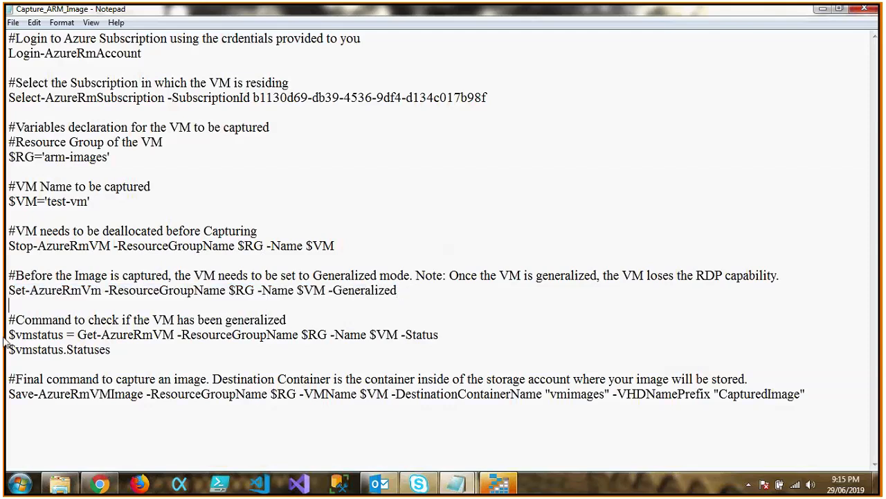
pyautogui.moveTo(9, 394); pyautogui.dragTo(826, 414)
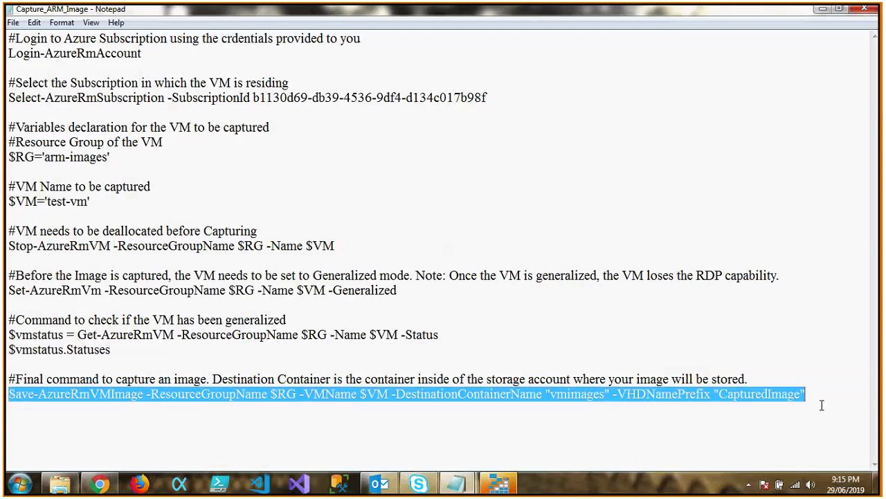
pyautogui.click(823, 407)
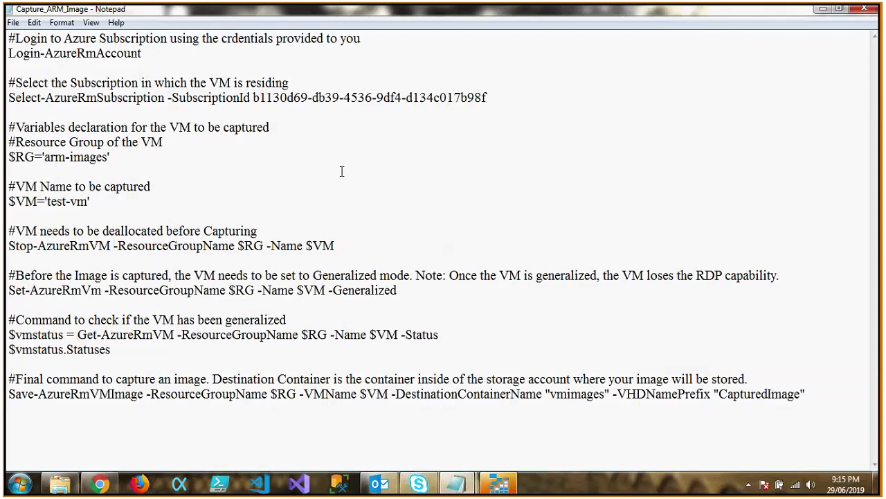
pyautogui.click(765, 325)
pyautogui.moveTo(806, 394); pyautogui.dragTo(5, 27)
pyautogui.click(590, 221)
# Minimize the Capture_ARM_Image script and the ARM Scripts folder to return to Microsoft Azure Storage Explorer.
pyautogui.click(822, 10)
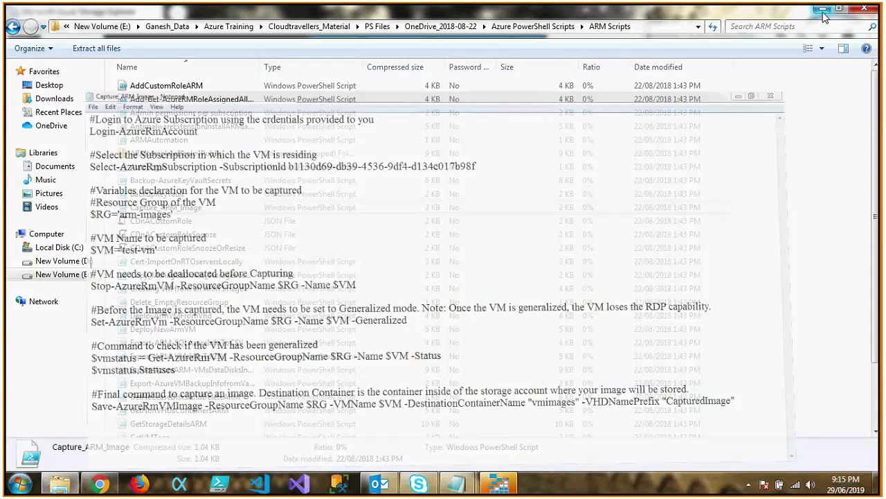
pyautogui.click(823, 10)
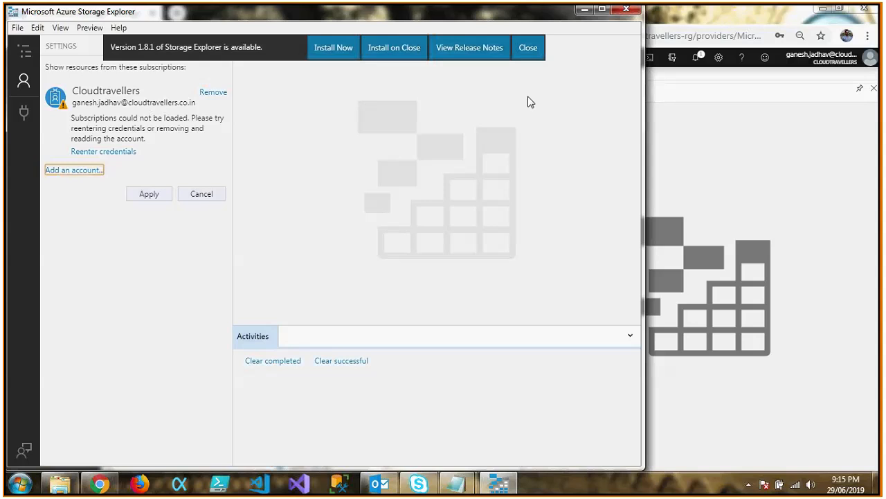
# Dismiss the Storage Explorer update notice and remove the Cloudtravellers account, confirming its removal.
pyautogui.click(529, 47)
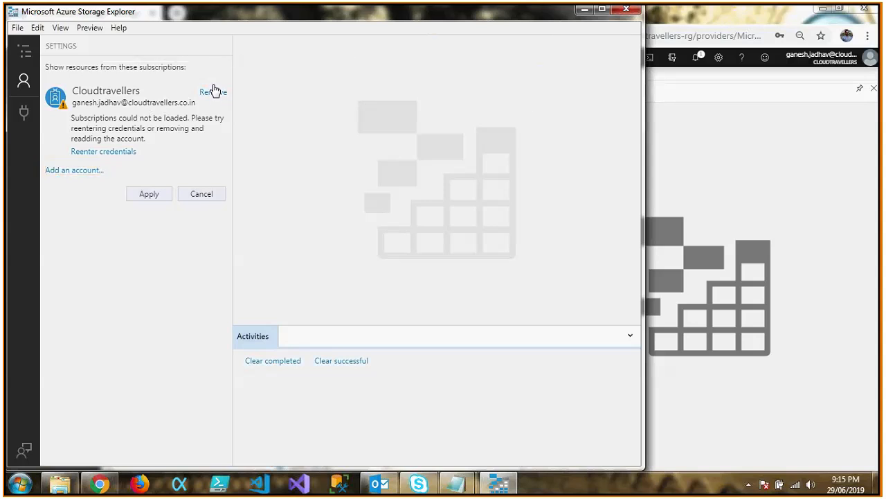
pyautogui.click(213, 93)
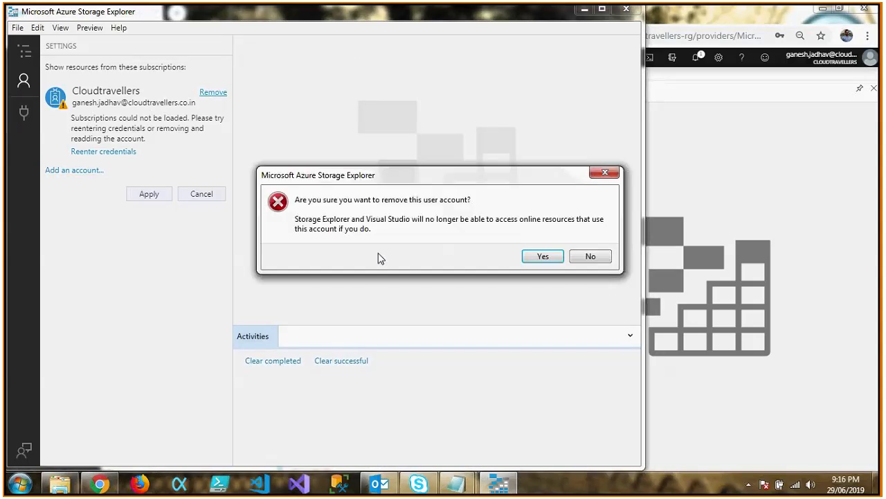
pyautogui.click(540, 256)
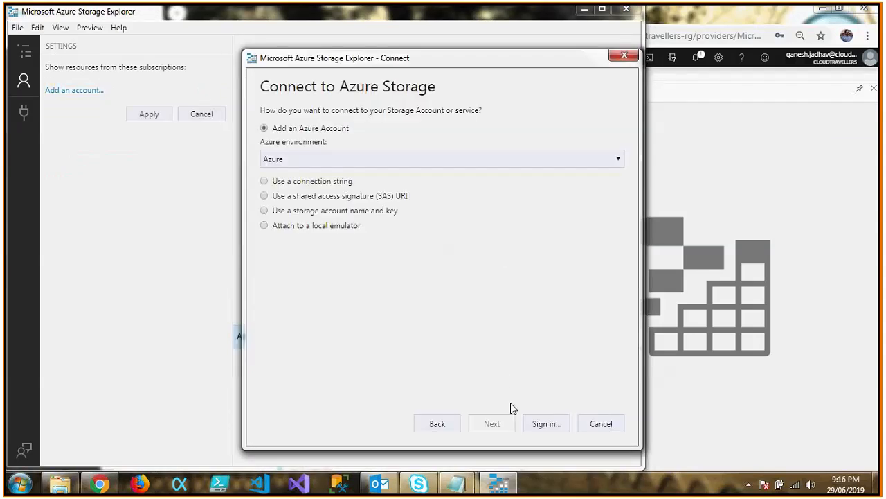
# Sign in to Azure with the account's e-mail and password and apply all of its subscriptions, including MSDN Platforms.
pyautogui.click(562, 428)
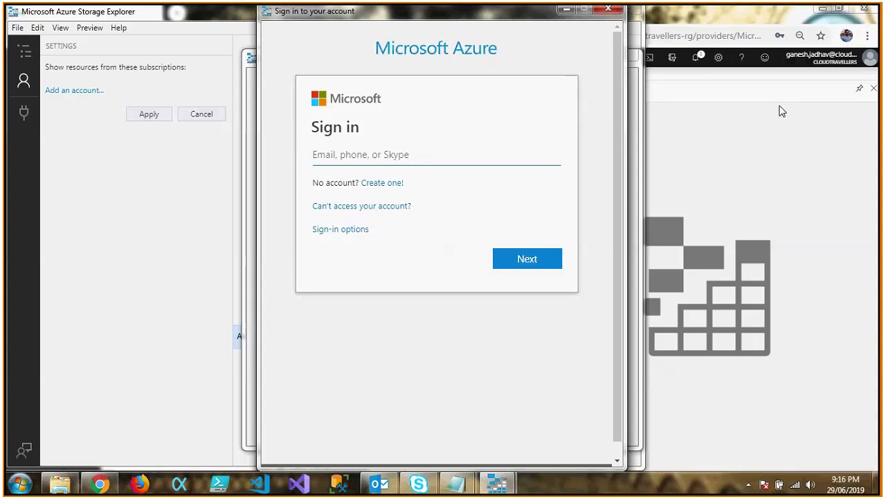
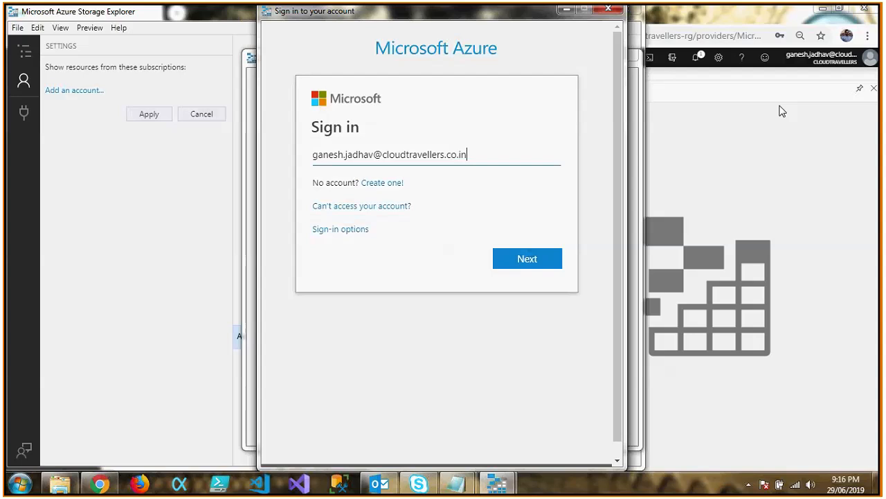
pyautogui.press('Return')
pyautogui.write('•••••••••')
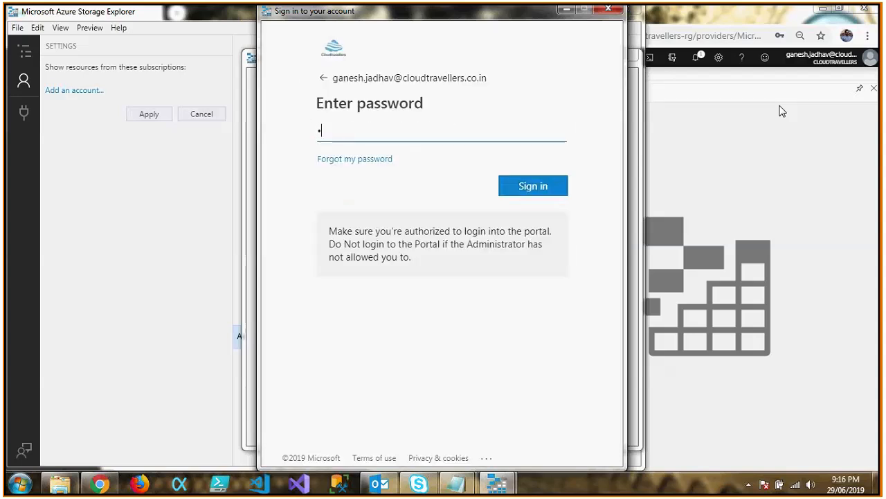
pyautogui.write('••')
pyautogui.press('Return')
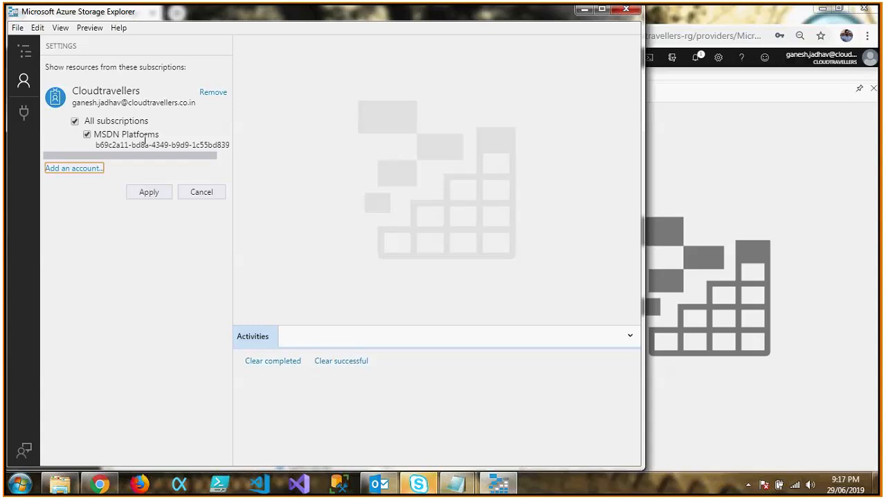
pyautogui.click(147, 192)
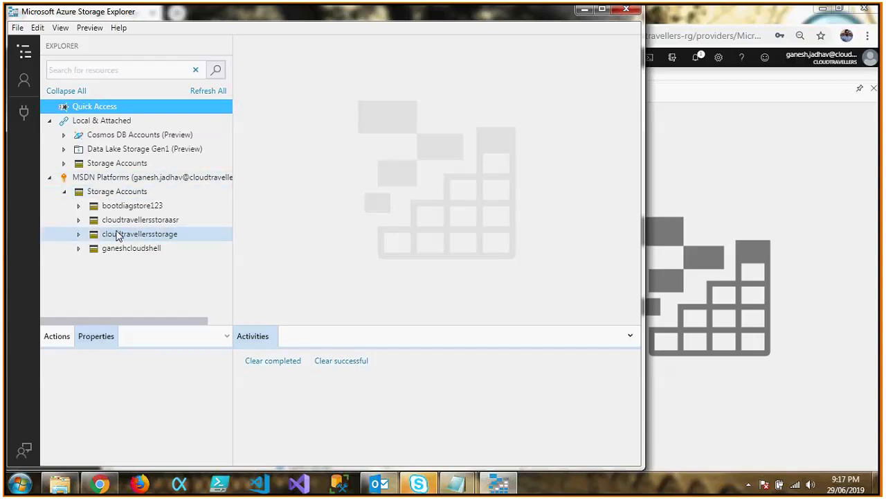
# Open the vhds blob container of the cloudtravellersstorage account and maximize the Storage Explorer window.
pyautogui.click(81, 207)
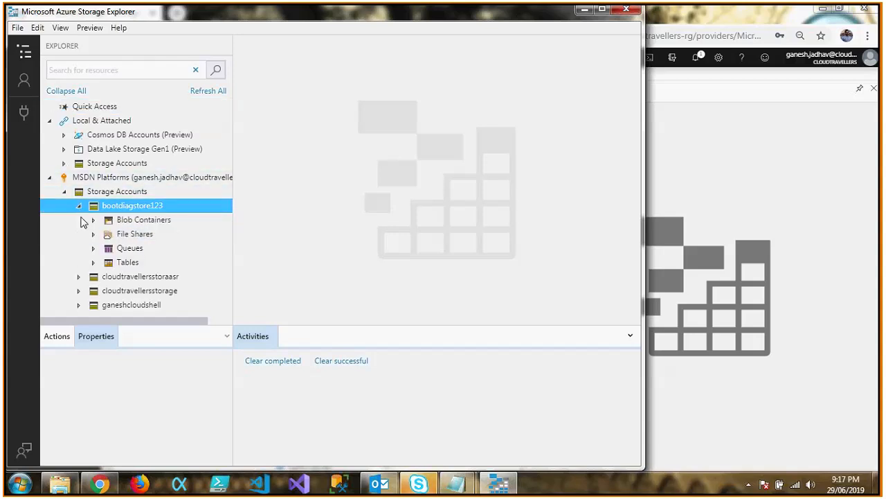
pyautogui.click(83, 208)
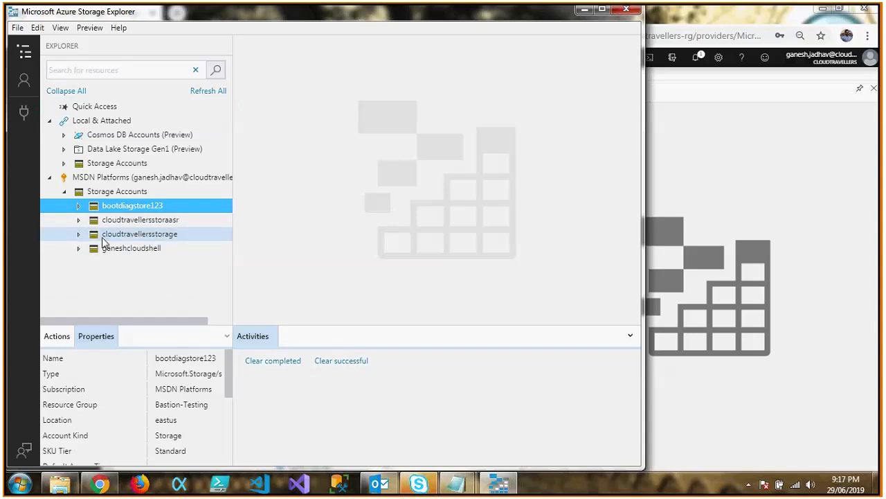
pyautogui.click(78, 235)
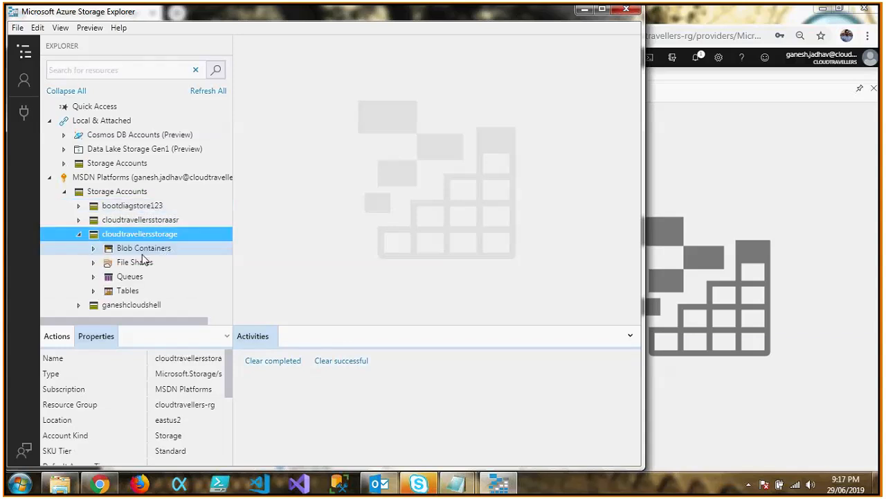
pyautogui.click(93, 249)
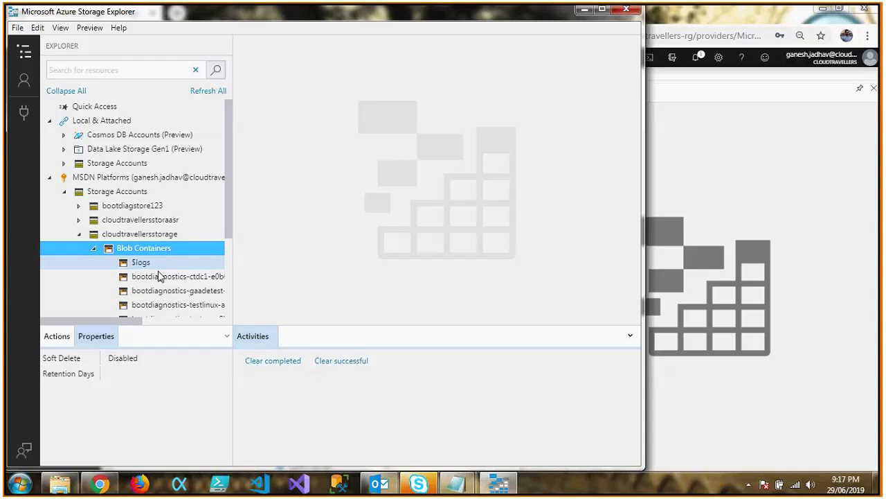
pyautogui.moveTo(227, 203); pyautogui.dragTo(229, 264)
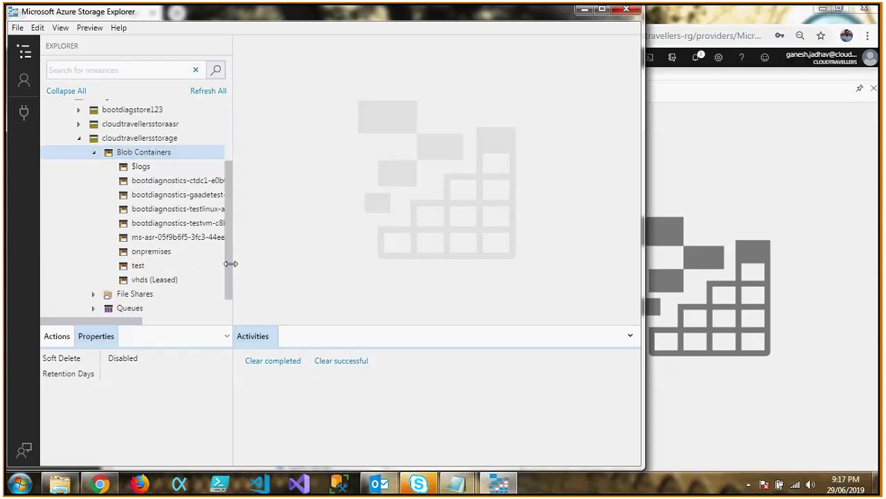
pyautogui.click(146, 279)
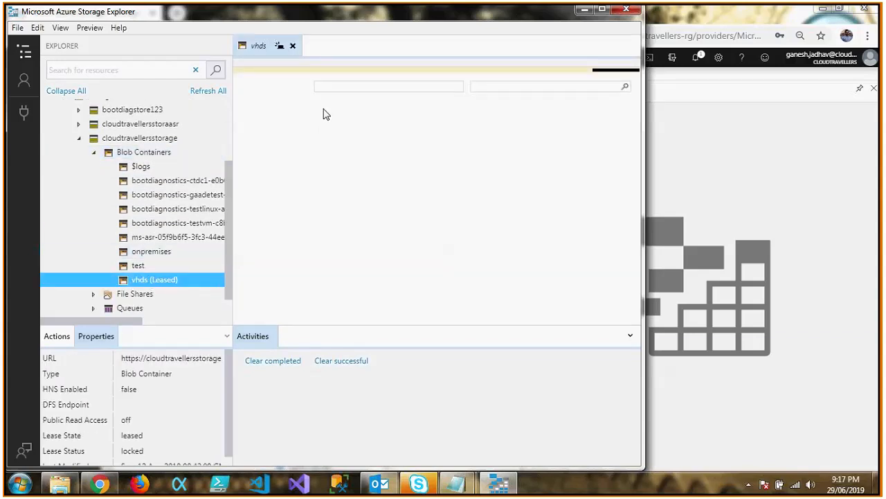
pyautogui.click(602, 9)
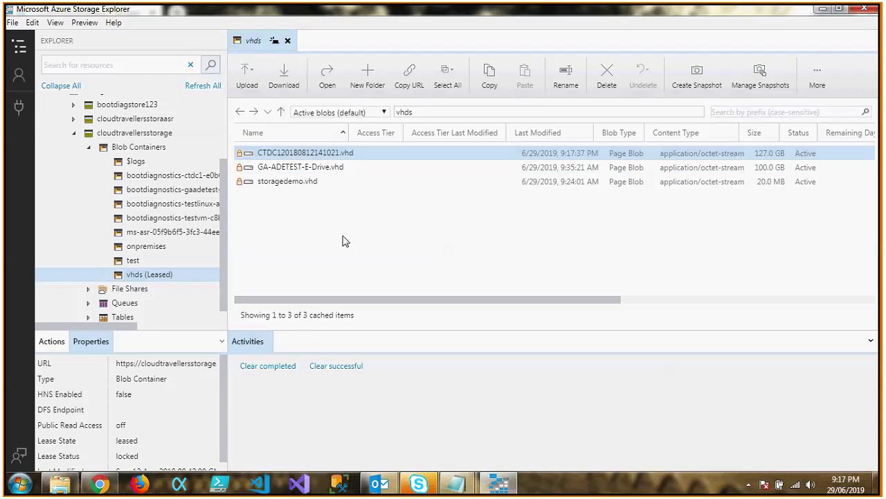
# Switch to the Azure portal in Chrome, close the cloudtravellersstorage page and open the list of virtual machines.
pyautogui.click(100, 483)
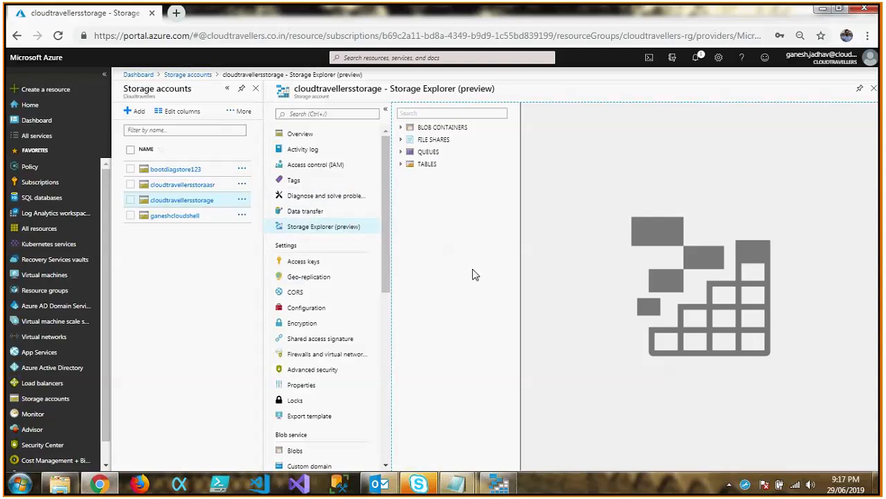
pyautogui.click(874, 88)
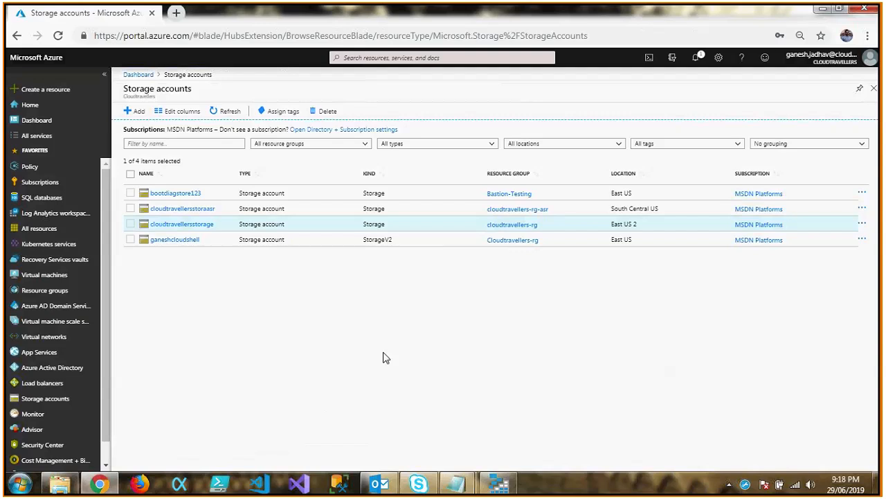
pyautogui.click(40, 277)
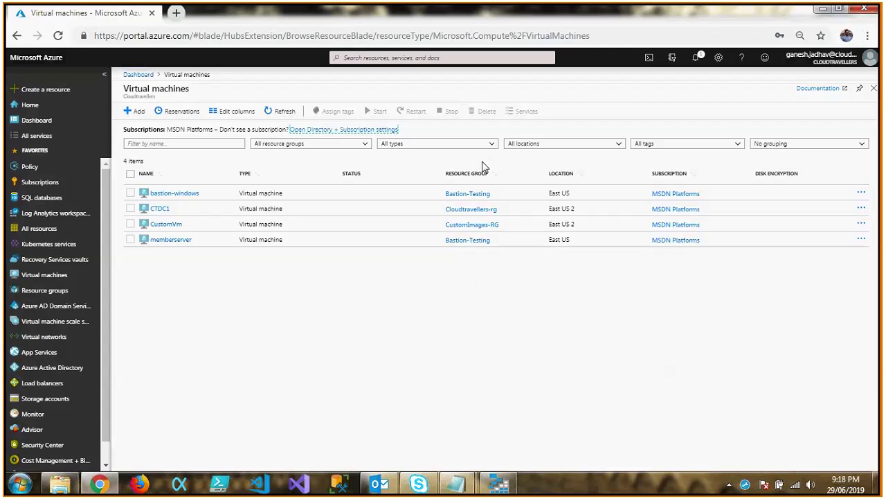
# Check the portal notifications for the virtual machine deployment and close them again.
pyautogui.click(695, 58)
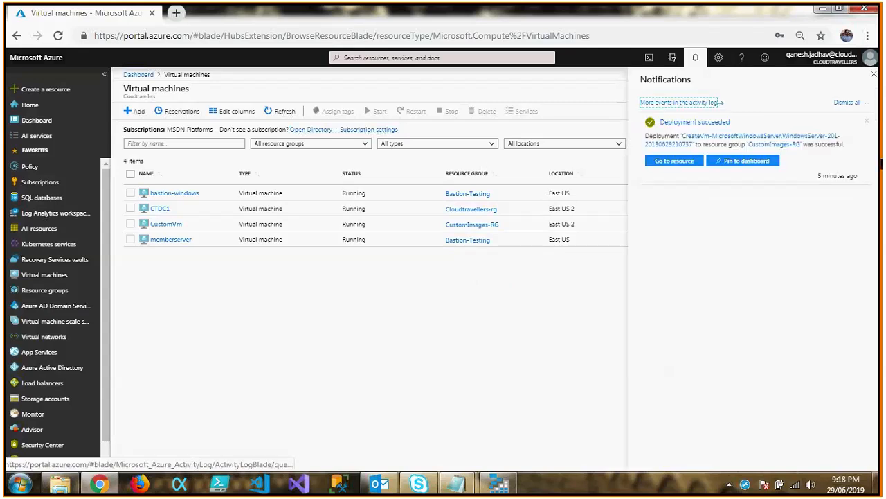
pyautogui.click(694, 59)
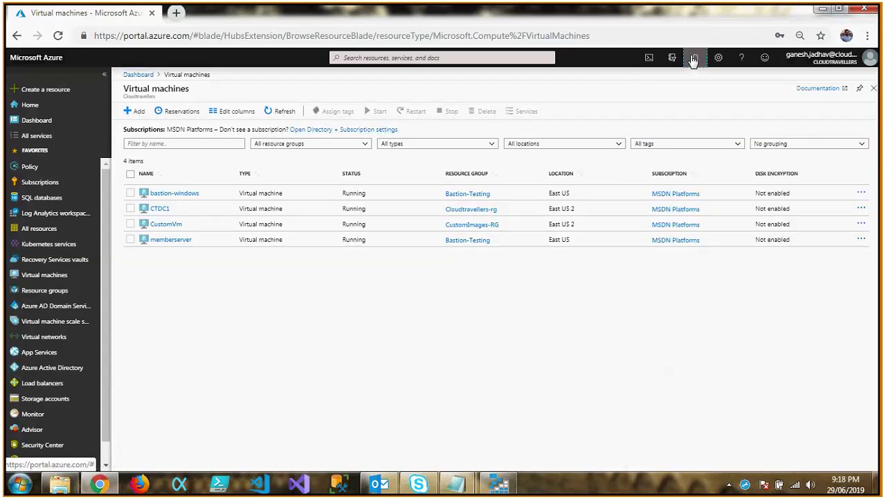
pyautogui.click(694, 59)
pyautogui.click(693, 62)
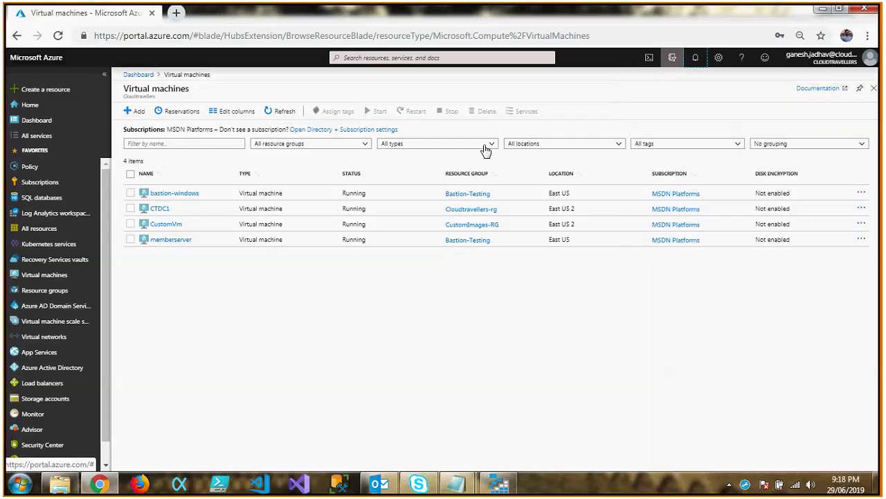
# Copy the public IP address of CustomVm and start a Remote Desktop connection to it using mstsc.
pyautogui.click(170, 224)
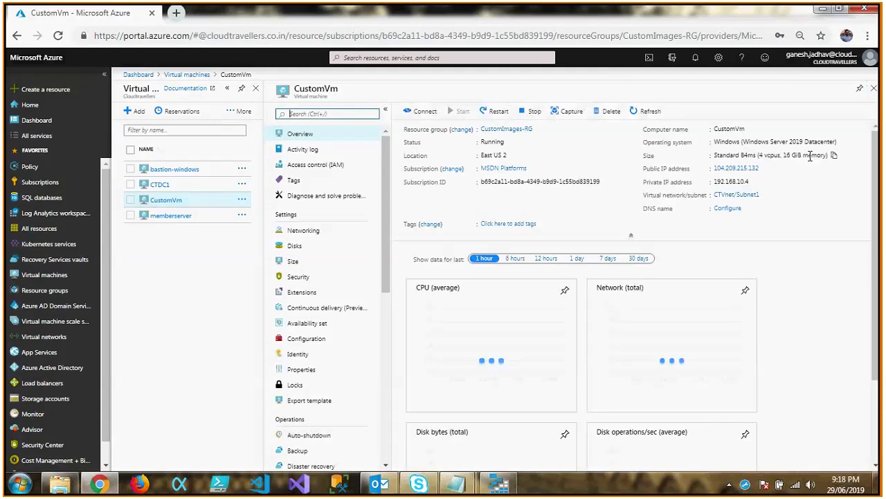
pyautogui.click(766, 169)
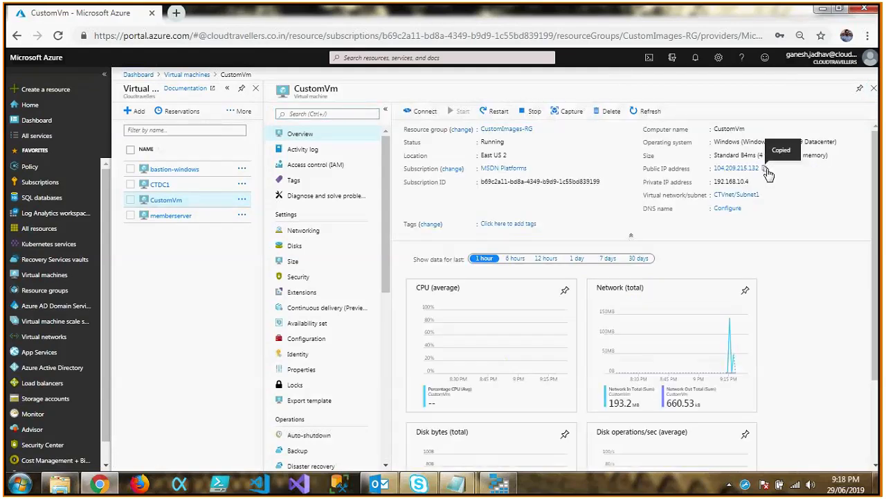
pyautogui.press('super+r')
pyautogui.write('mstsc')
pyautogui.press('Return')
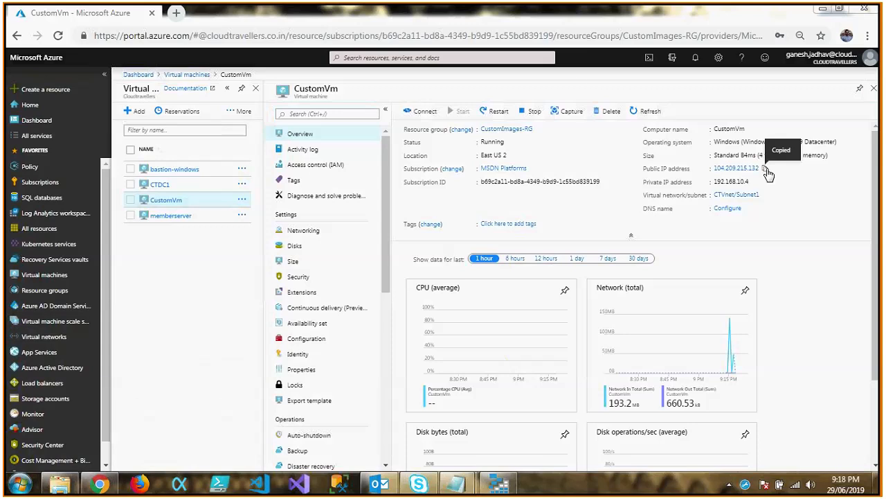
pyautogui.hotkey('ctrl', 'v')
pyautogui.press('Return')
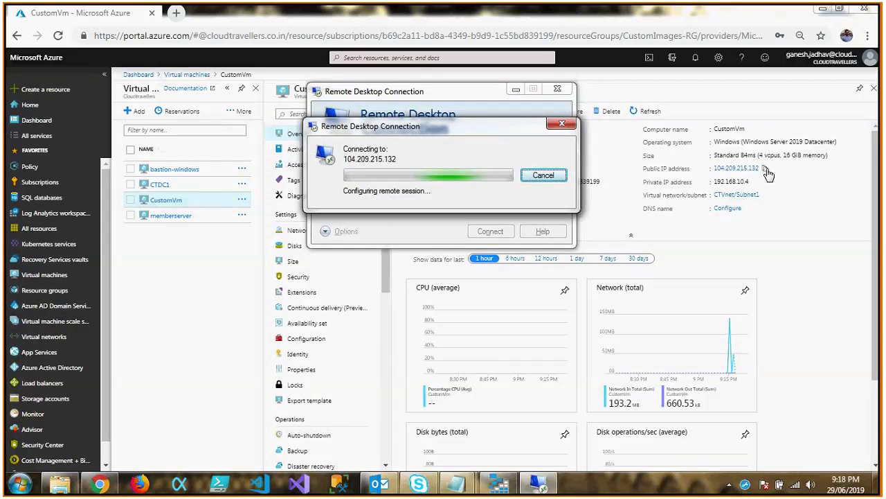
# Log in to CustomVm as .\azureadmin with the account password and accept its untrusted certificate.
pyautogui.write('.\\azureadmin')
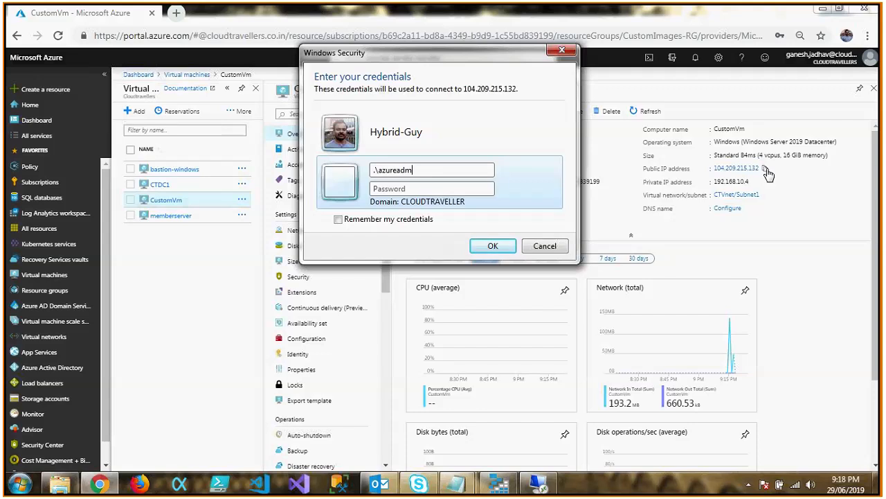
pyautogui.press('Tab')
pyautogui.write('●●●●●●●●●●●●●●●')
pyautogui.press('Return')
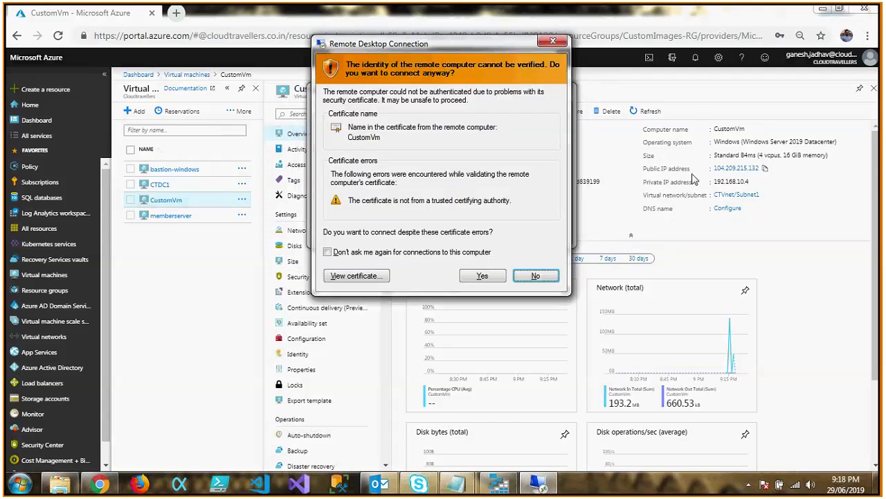
pyautogui.click(486, 277)
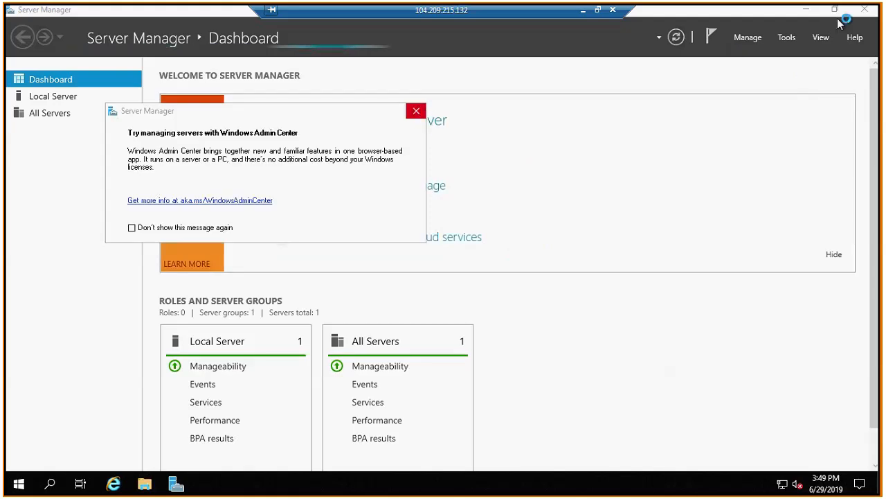
# Close Server Manager and set up Internet Explorer 11 with the recommended security, privacy and compatibility settings.
pyautogui.click(865, 11)
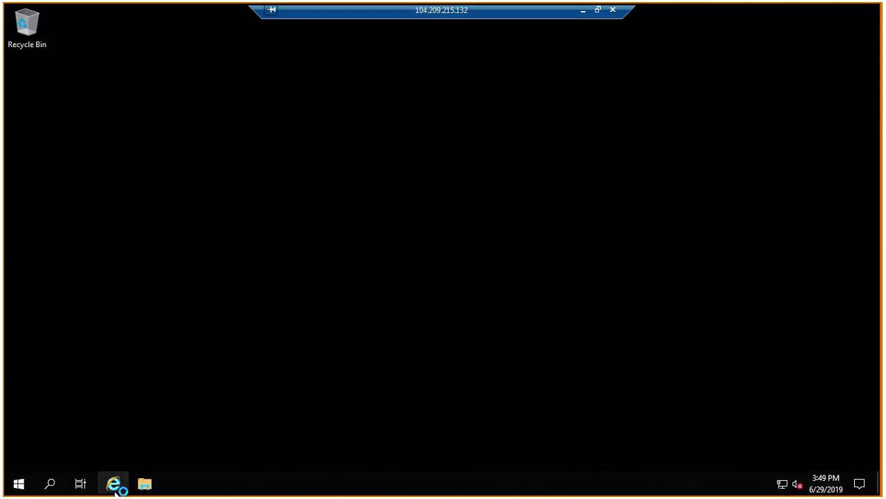
pyautogui.click(113, 484)
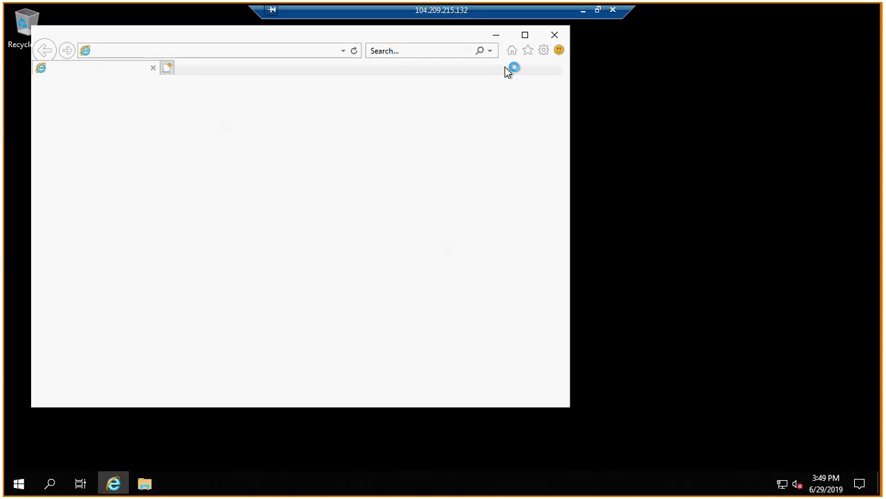
pyautogui.click(525, 35)
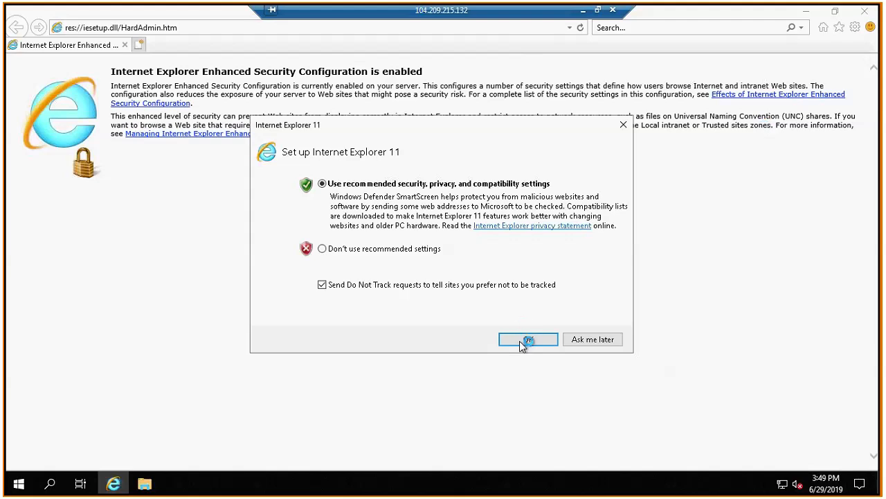
pyautogui.click(526, 340)
# Locate the File download option in the custom security settings of Internet Explorer's Internet zone and confirm the settings.
pyautogui.click(856, 26)
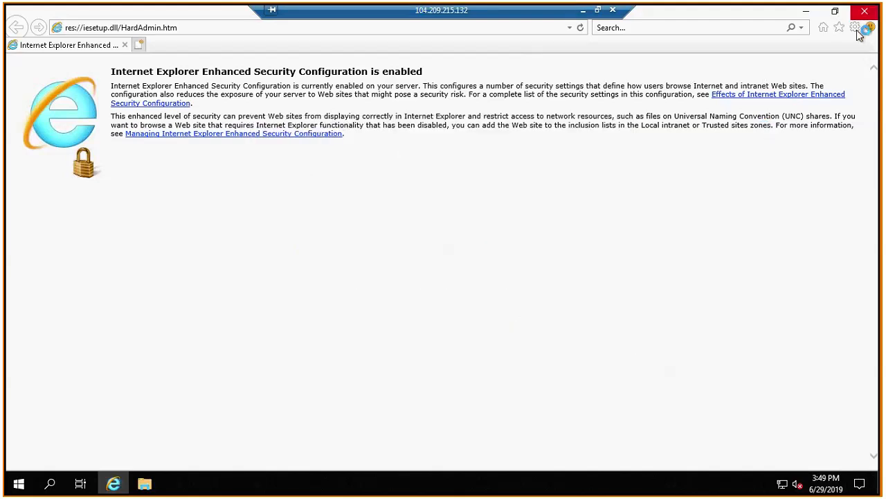
pyautogui.click(796, 194)
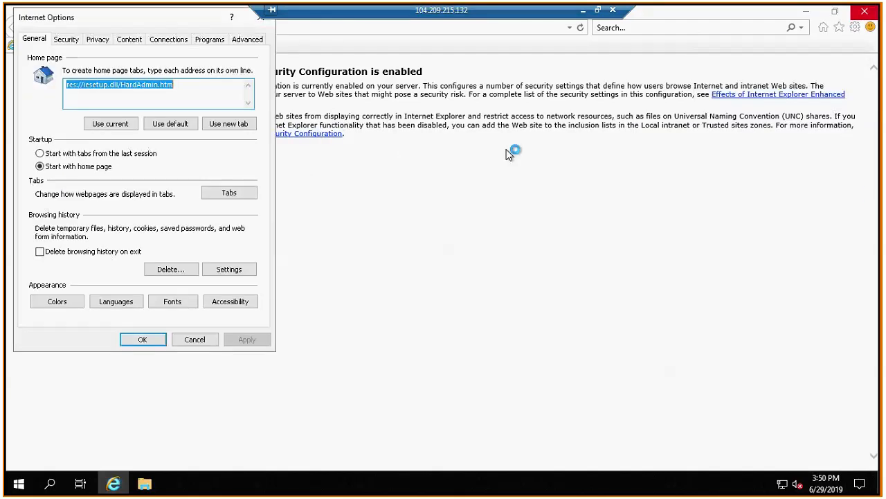
pyautogui.click(67, 40)
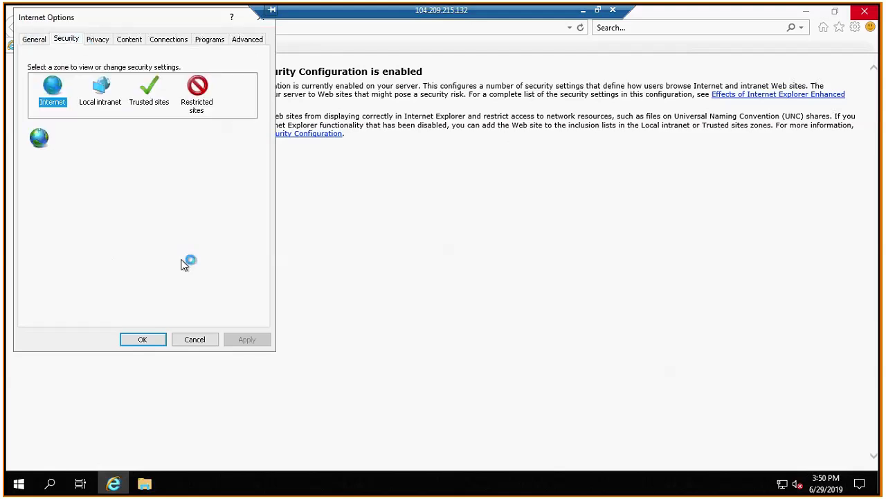
pyautogui.click(156, 271)
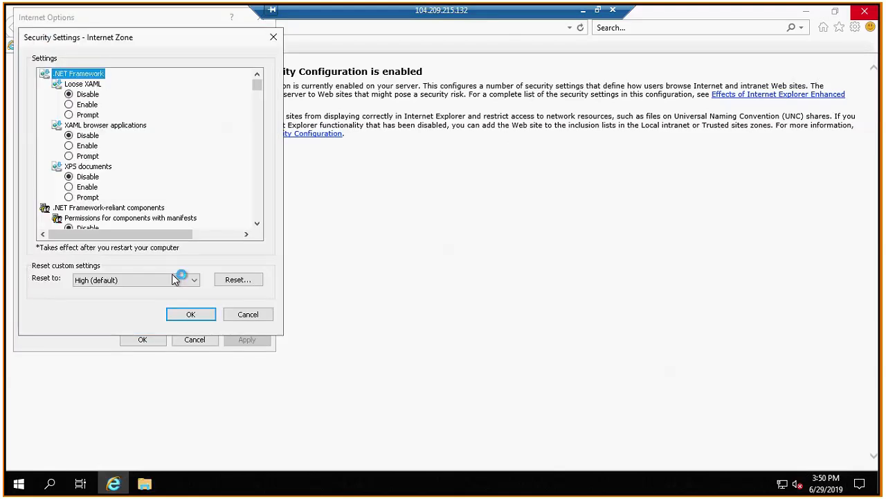
pyautogui.press('f')
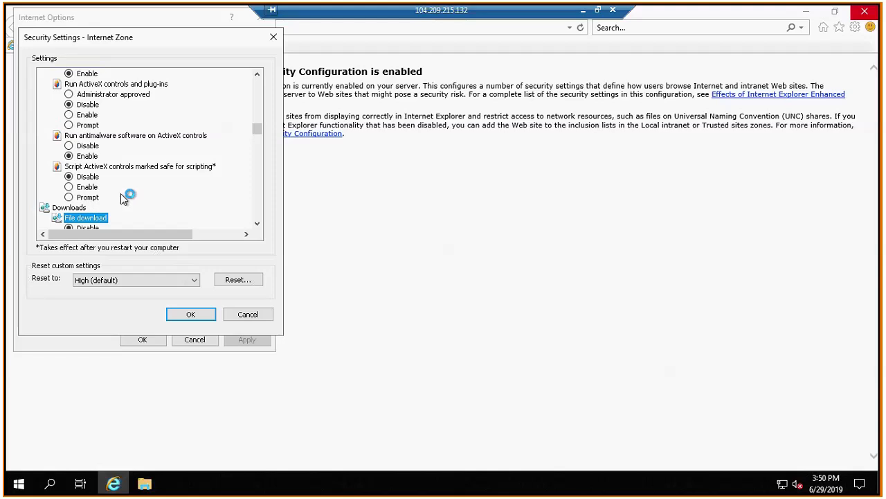
pyautogui.scroll(-1, 260, 230)
pyautogui.click(257, 224)
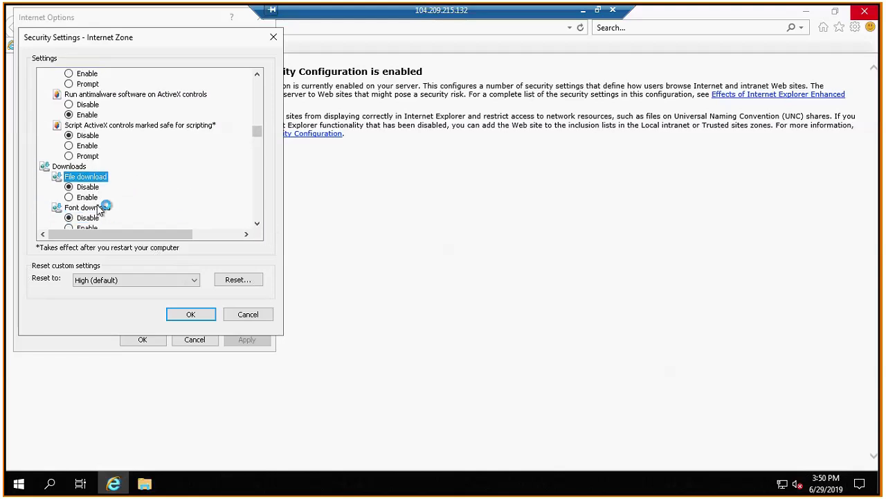
pyautogui.click(201, 317)
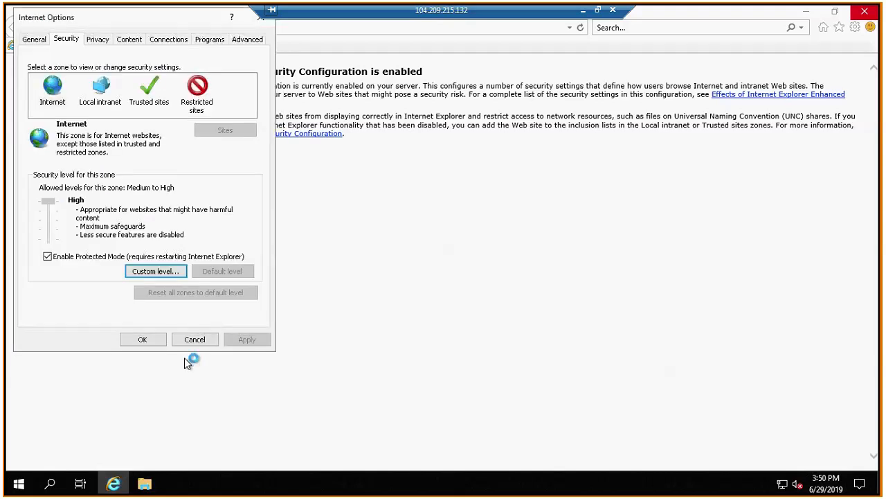
pyautogui.click(151, 340)
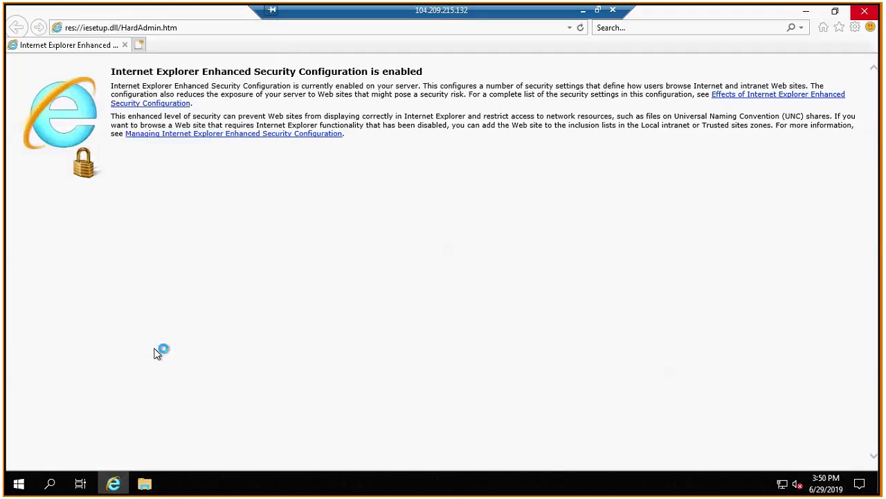
# Browse to google.com, dismiss the security message and turn off prompting for blocked website content.
pyautogui.click(159, 28)
pyautogui.write('google.com')
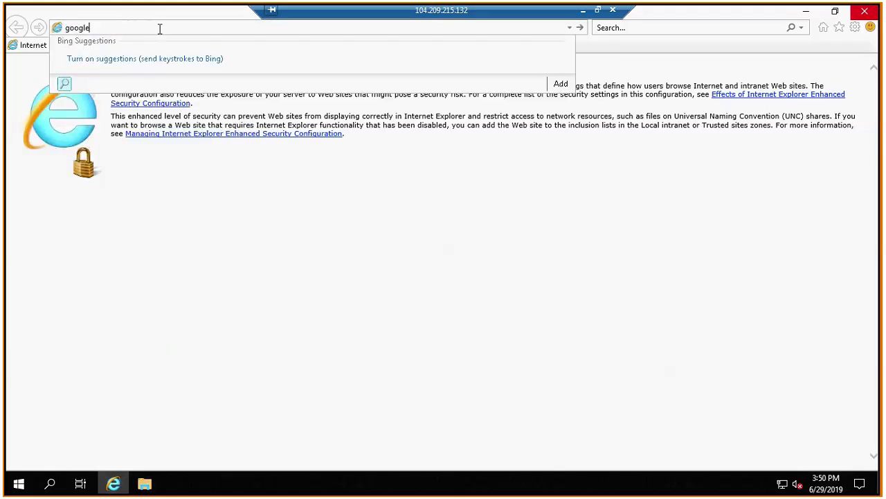
pyautogui.press('Return')
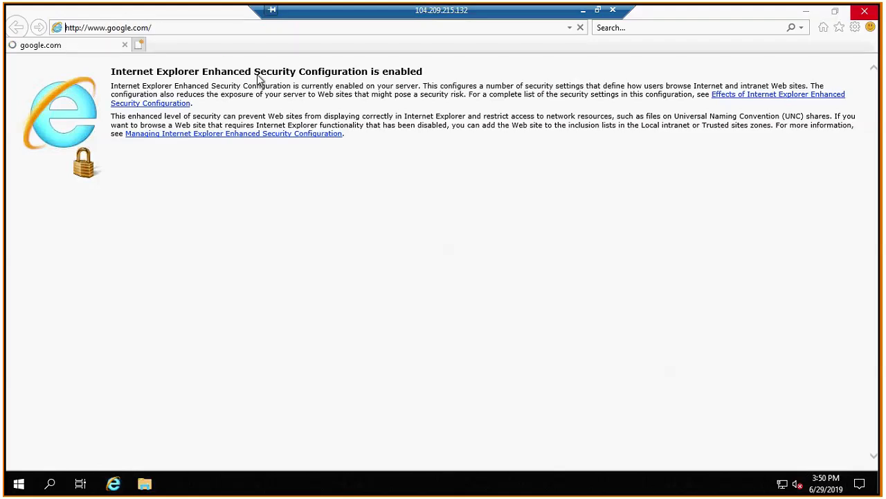
pyautogui.click(454, 257)
pyautogui.click(462, 277)
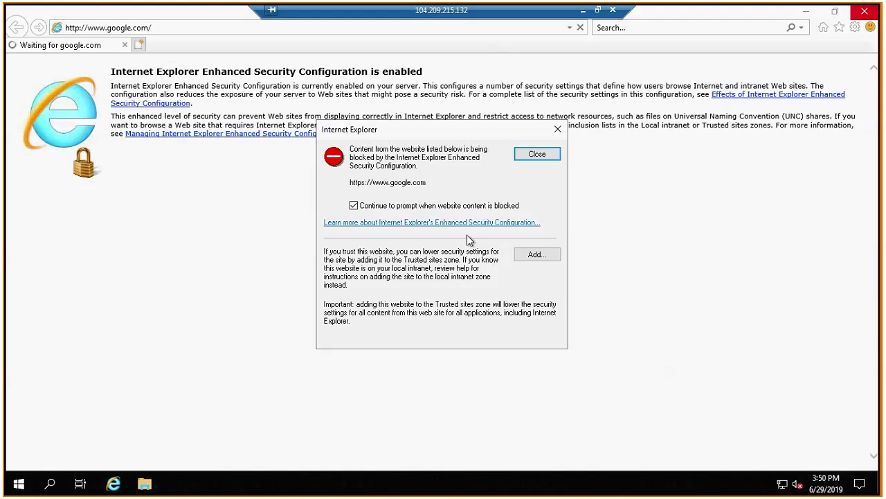
pyautogui.click(413, 208)
pyautogui.click(538, 155)
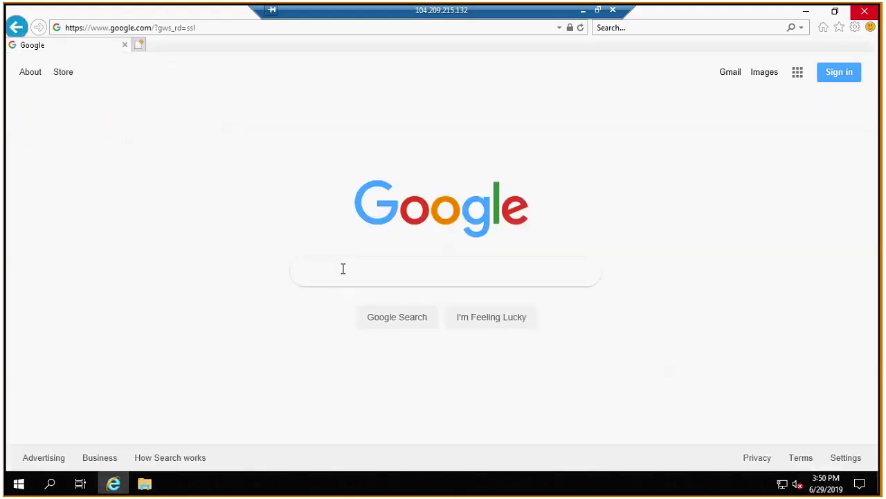
# Search Google for "download google chrome", open the google.com/chrome result and try to download Chrome.
pyautogui.write('download google chrome')
pyautogui.press('Return')
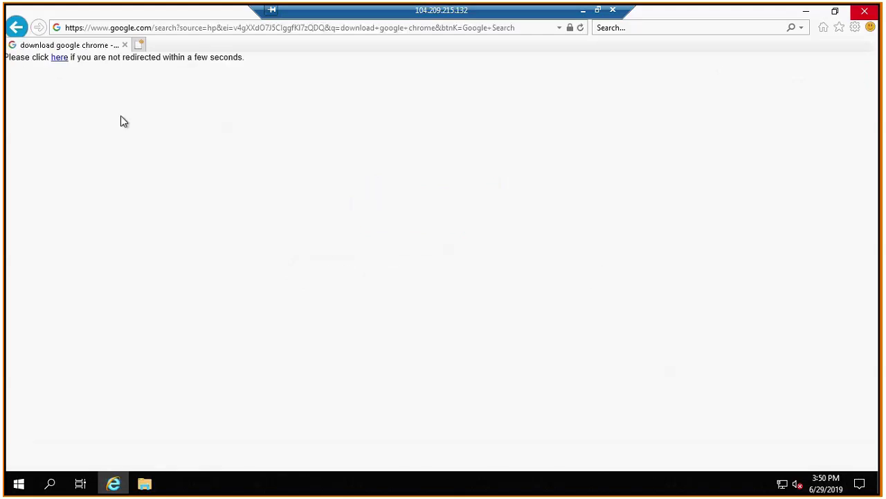
pyautogui.click(59, 57)
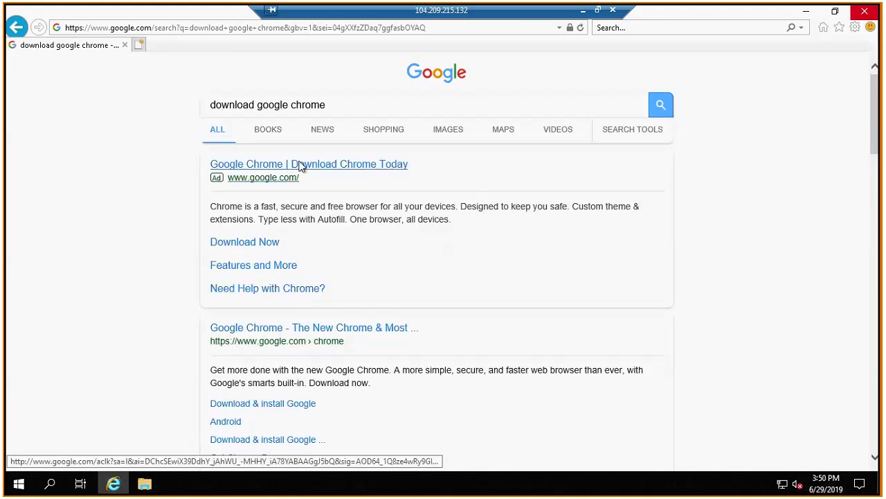
pyautogui.click(304, 331)
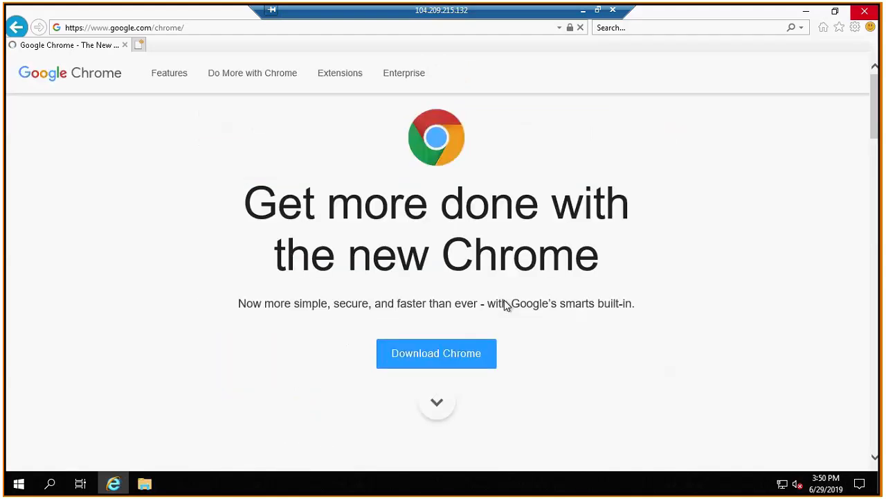
pyautogui.click(471, 355)
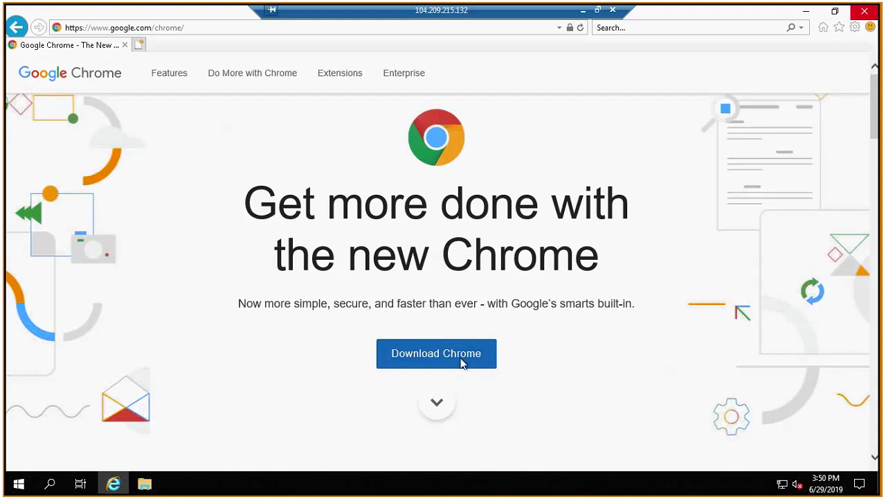
# Copy the Chrome page's address from the VM and open it in a new browser tab on the local computer.
pyautogui.click(203, 27)
pyautogui.hotkey('ctrl', 'c')
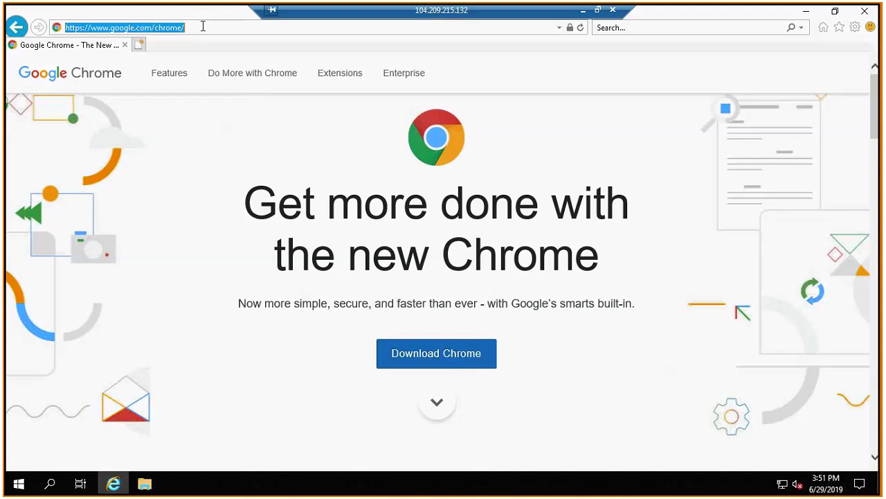
pyautogui.click(583, 12)
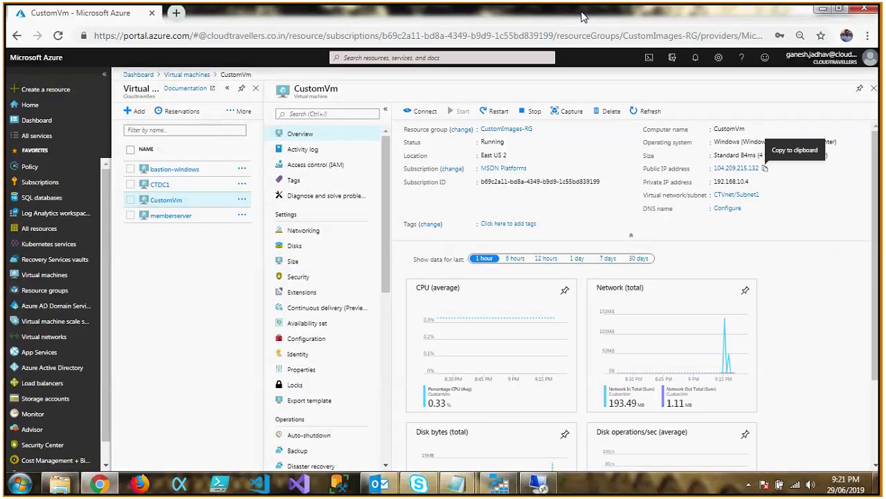
pyautogui.hotkey('ctrl', 'a')
pyautogui.hotkey('ctrl', 't')
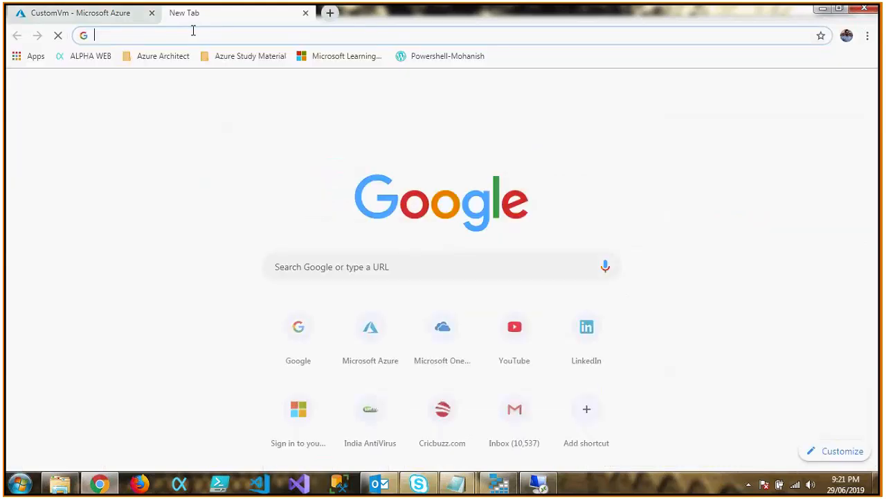
pyautogui.hotkey('ctrl', 'v')
pyautogui.press('Return')
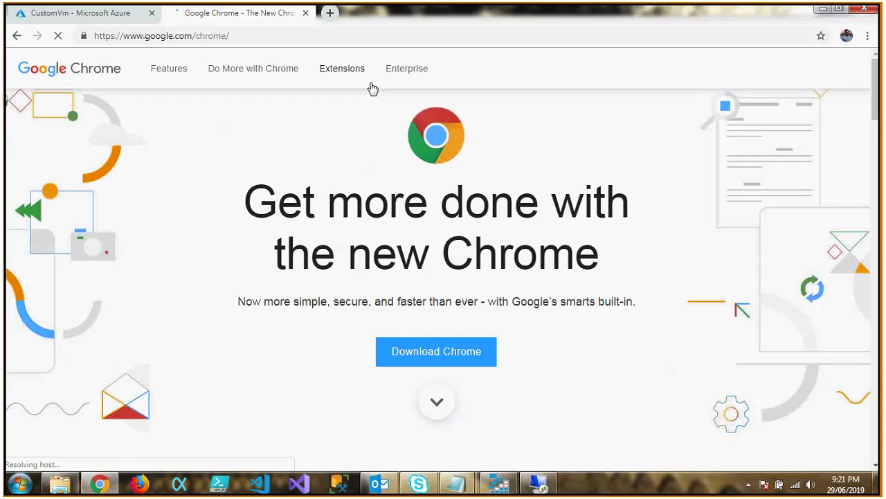
# Download Chrome for Windows without setting it as the default browser or sending usage statistics and crash reports.
pyautogui.click(457, 374)
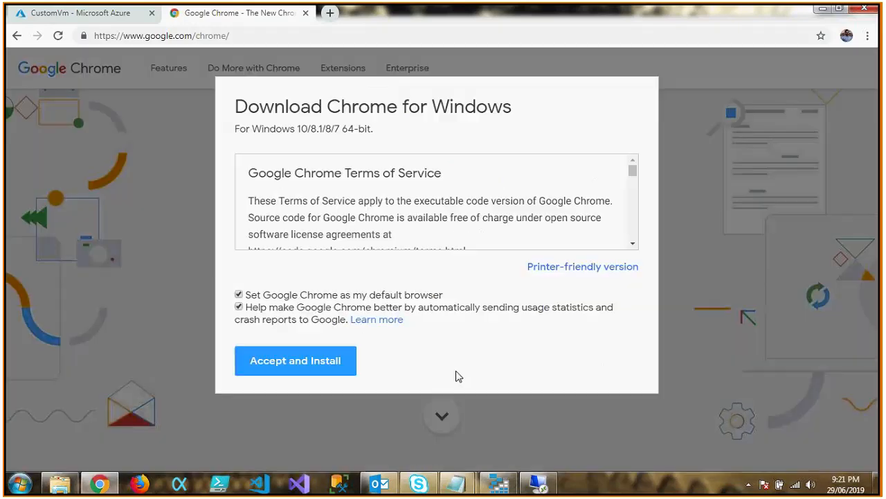
pyautogui.click(239, 296)
pyautogui.click(239, 307)
pyautogui.click(293, 367)
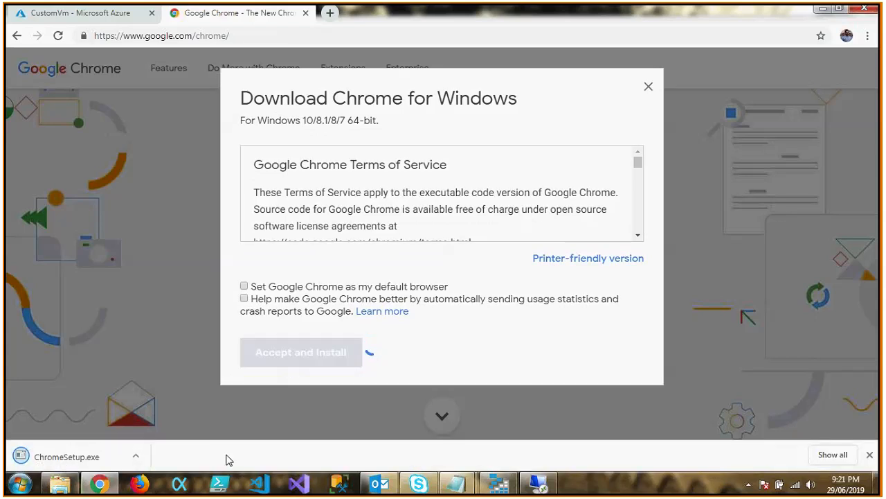
# Copy ChromeSetup from the local Downloads folder in a new Windows Explorer window and close the Explorer windows.
pyautogui.click(61, 484)
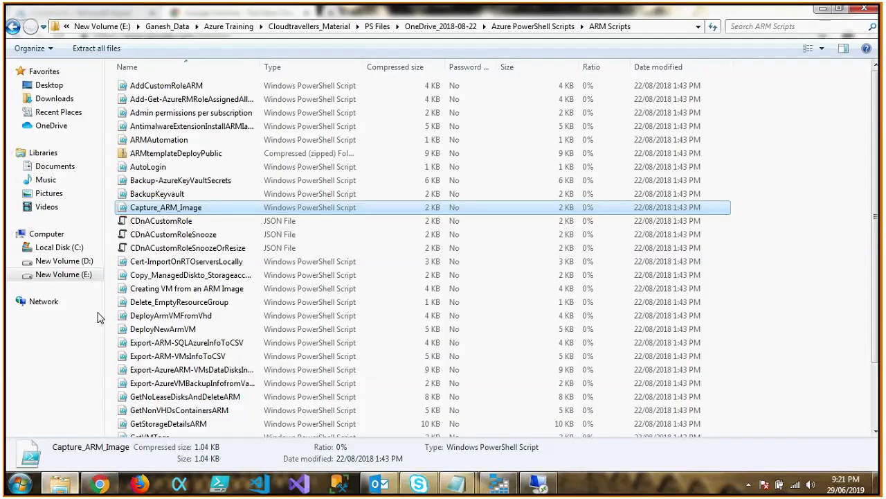
pyautogui.rightClick(61, 485)
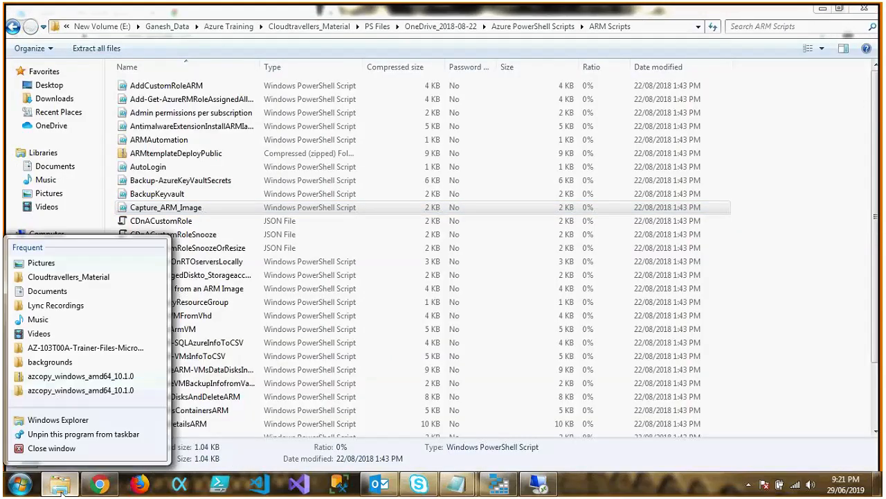
pyautogui.click(58, 419)
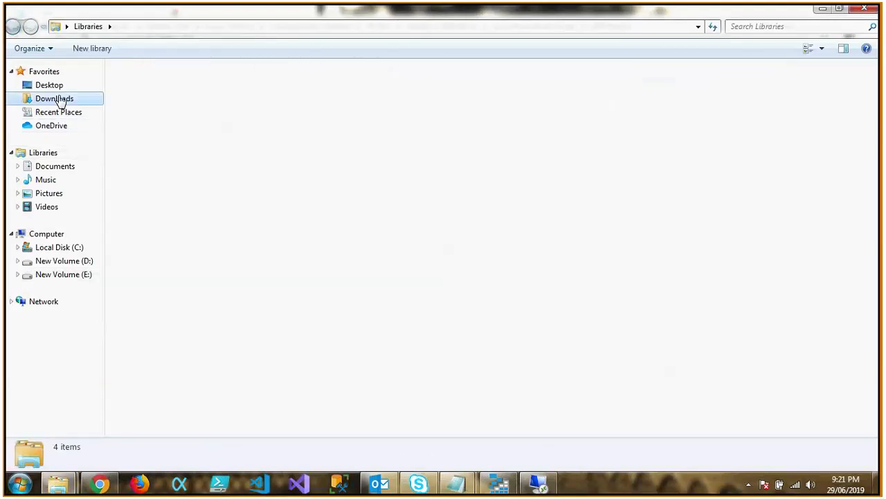
pyautogui.click(56, 98)
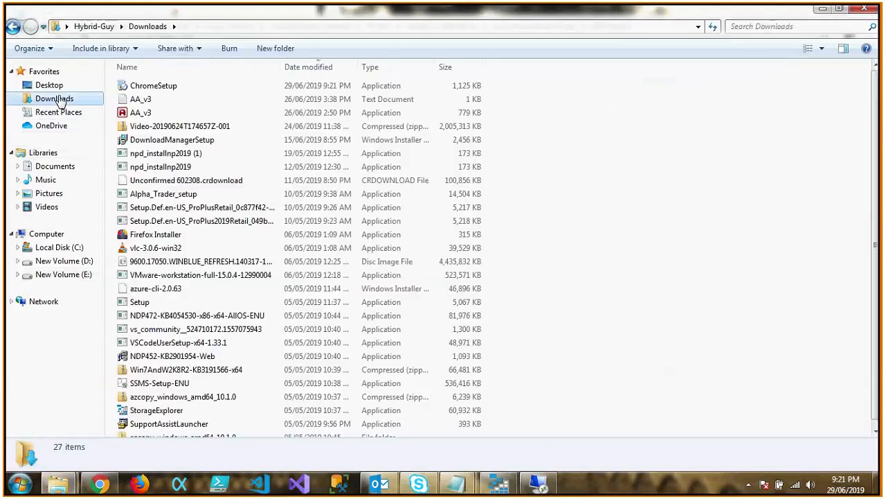
pyautogui.rightClick(174, 86)
pyautogui.click(233, 241)
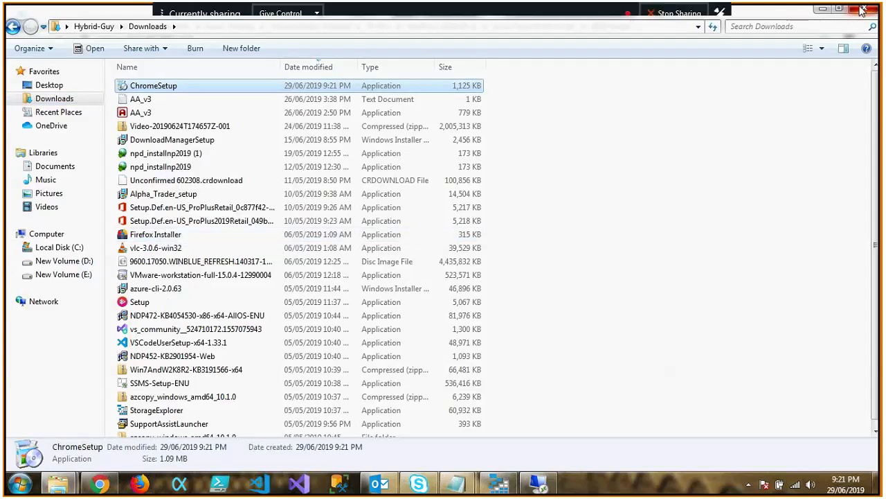
pyautogui.click(862, 10)
pyautogui.click(855, 12)
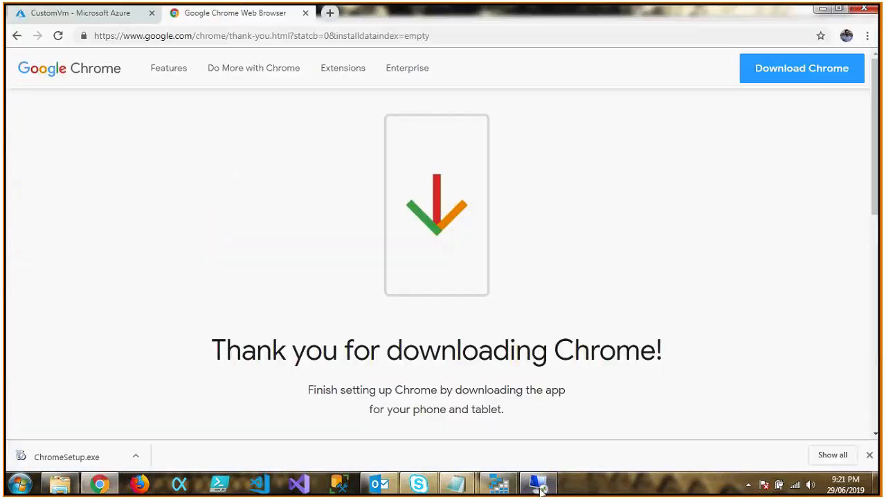
# Switch back to the Remote Desktop session, paste ChromeSetup into the VM's Downloads folder and run it.
pyautogui.click(539, 484)
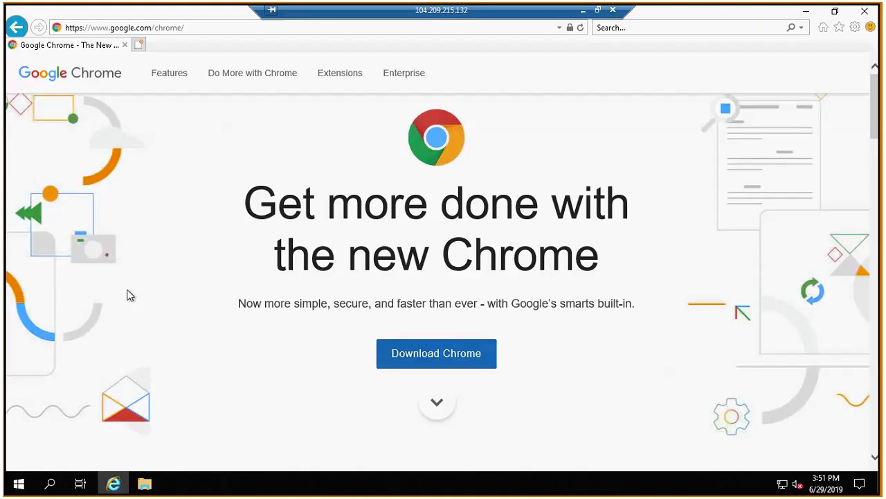
pyautogui.click(805, 12)
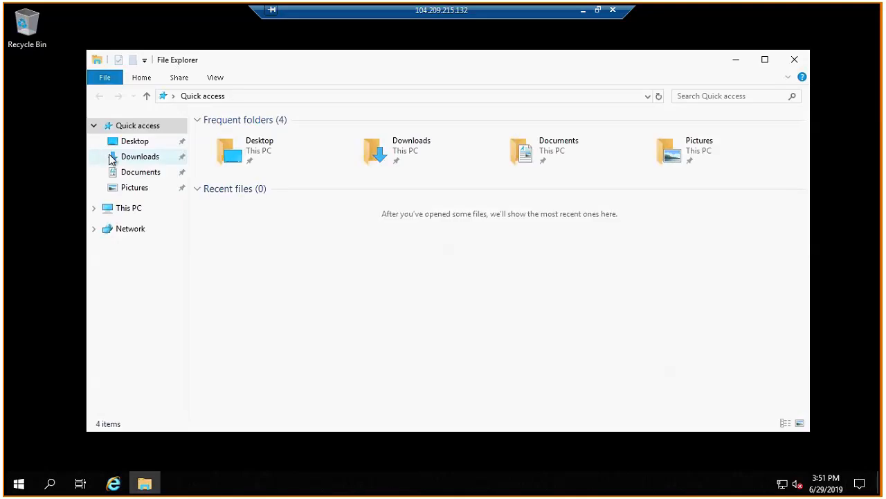
pyautogui.click(111, 157)
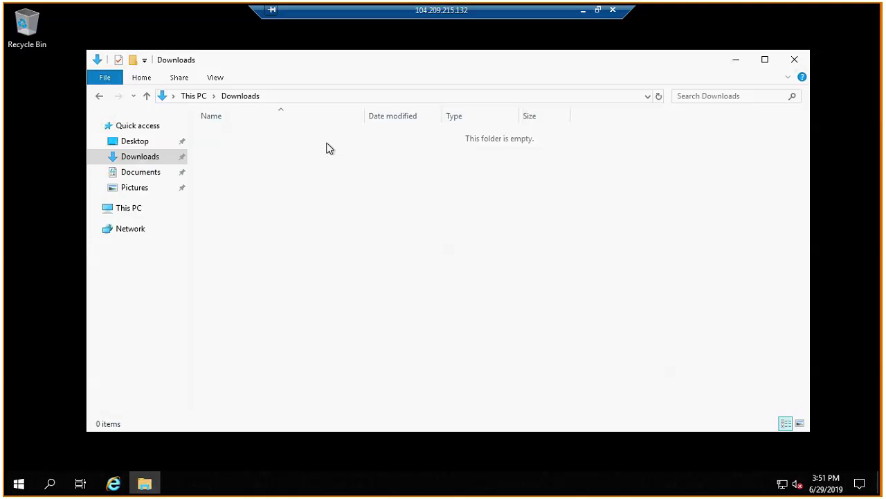
pyautogui.hotkey('ctrl', 'v')
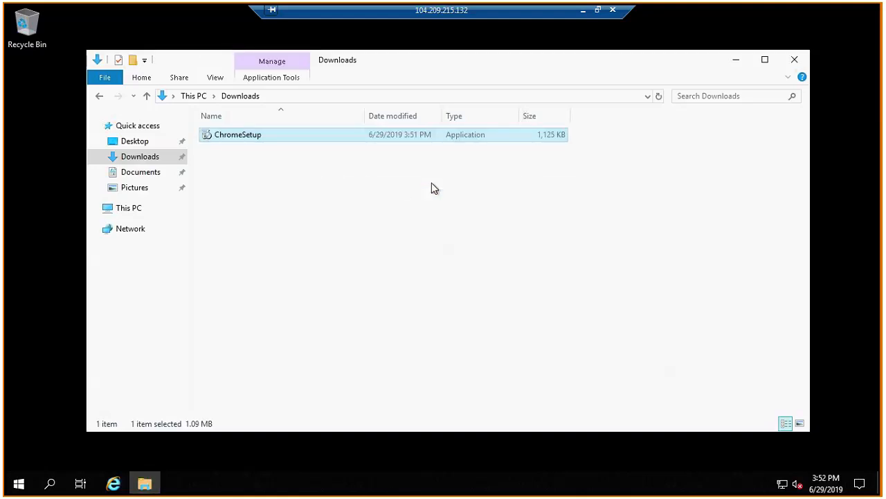
pyautogui.doubleClick(256, 134)
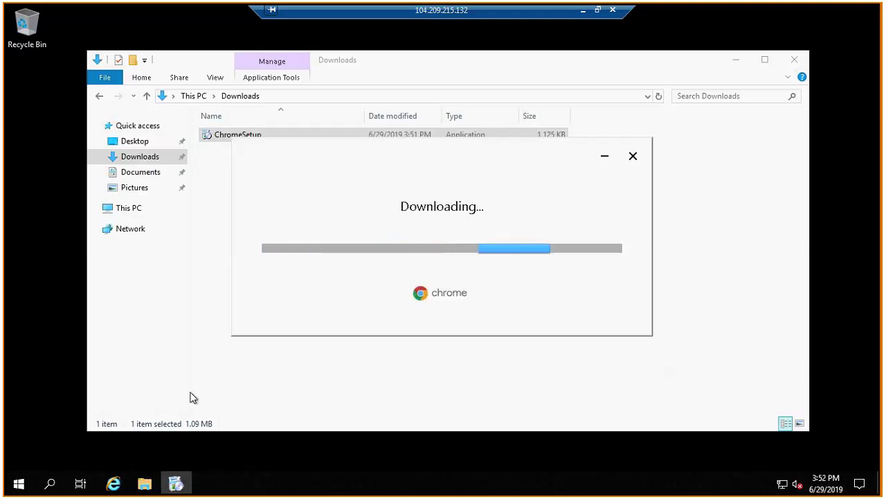
# Open Google in the VM's Internet Explorer and search for "download winrar".
pyautogui.click(113, 484)
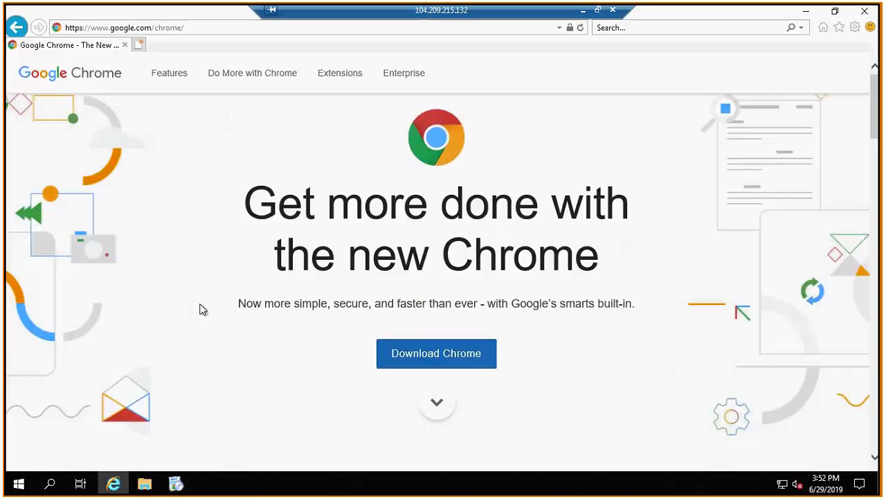
pyautogui.click(215, 27)
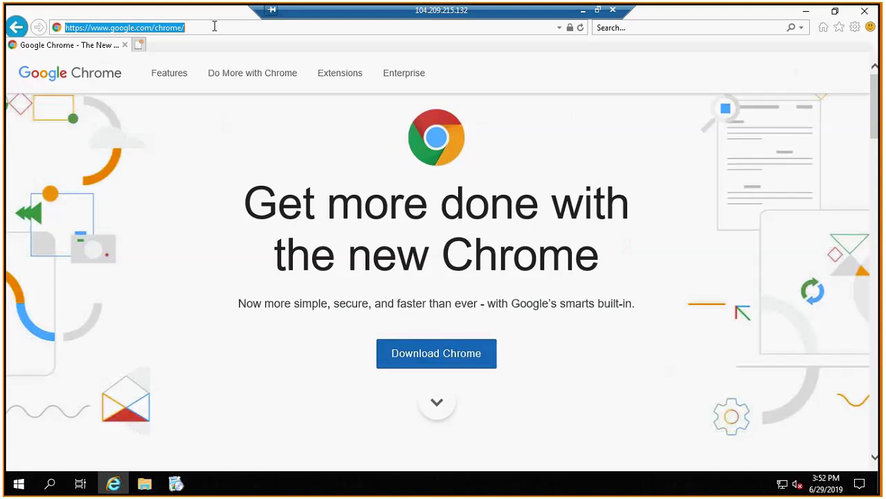
pyautogui.write('google.com/')
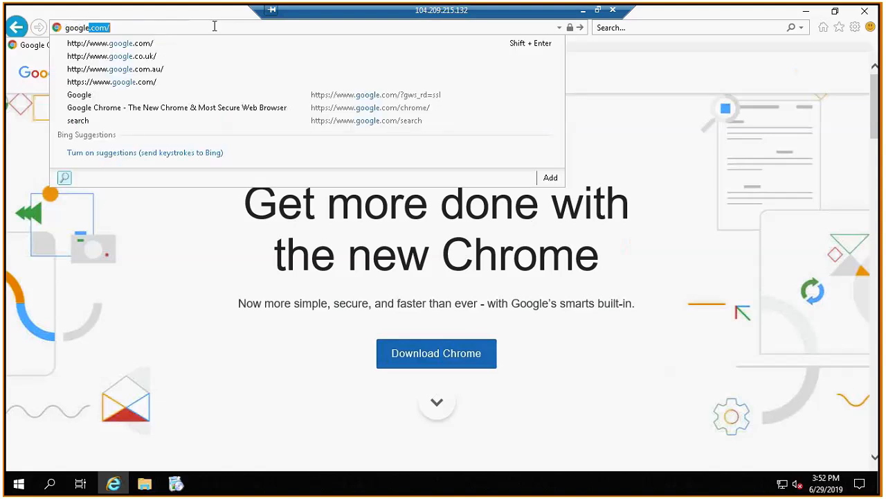
pyautogui.press('Return')
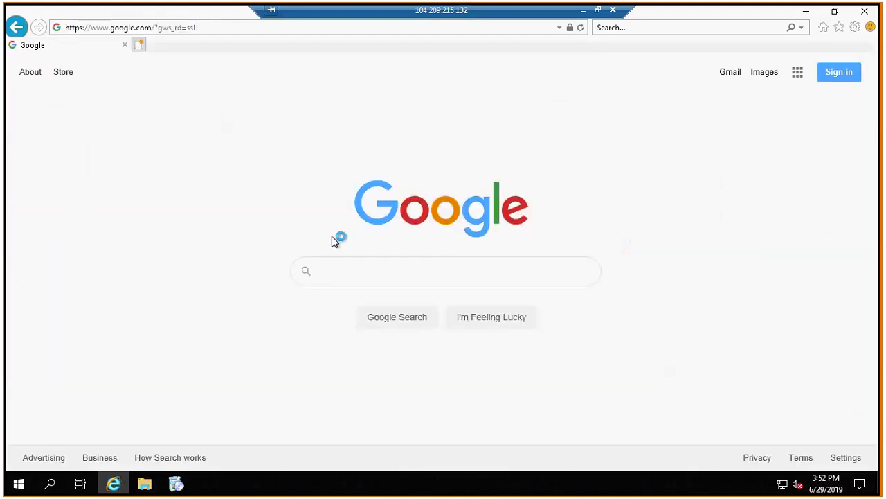
pyautogui.write('download')
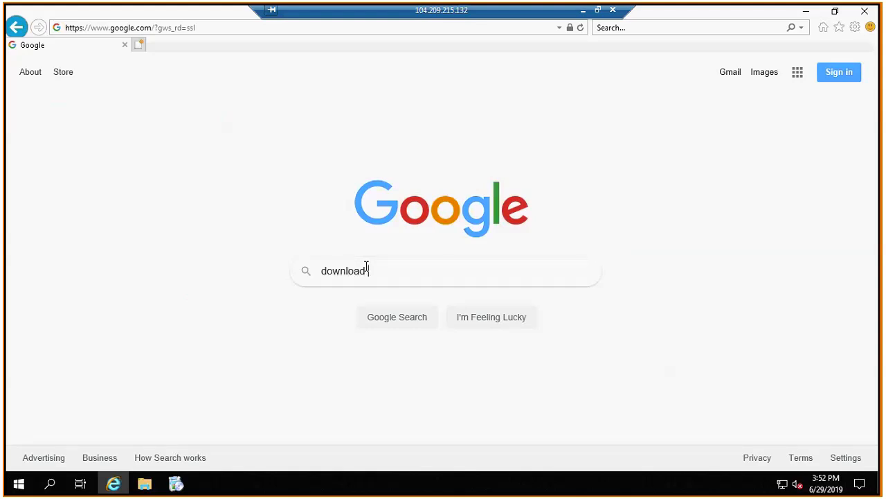
pyautogui.write(' winrar')
pyautogui.press('Return')
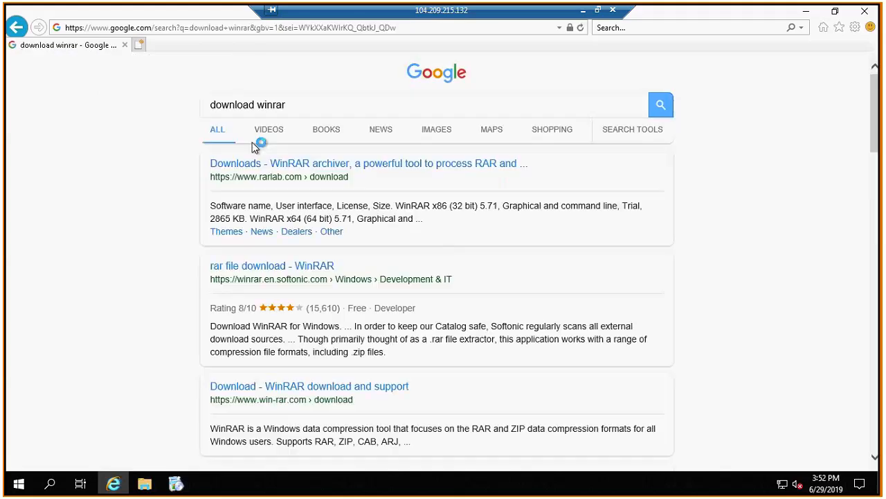
# Try to download WinRAR x64 (64 bit) 5.71 from the RARLAB downloads page in Internet Explorer.
pyautogui.click(349, 168)
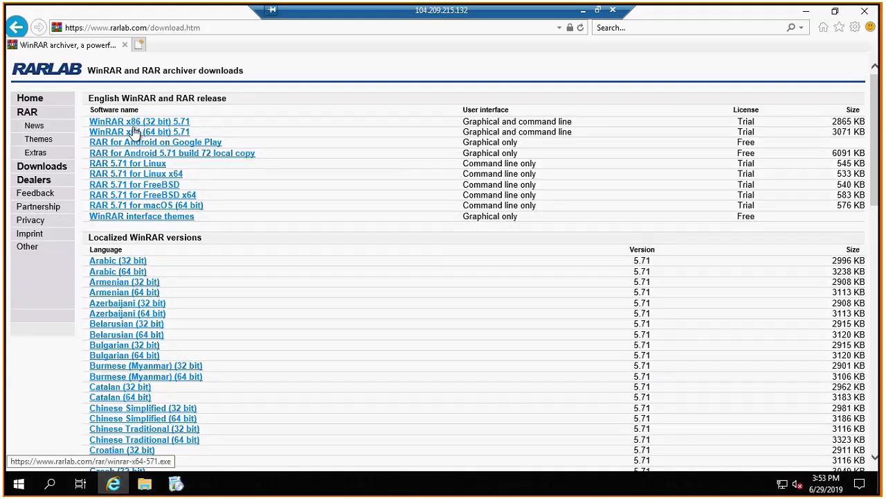
pyautogui.click(175, 133)
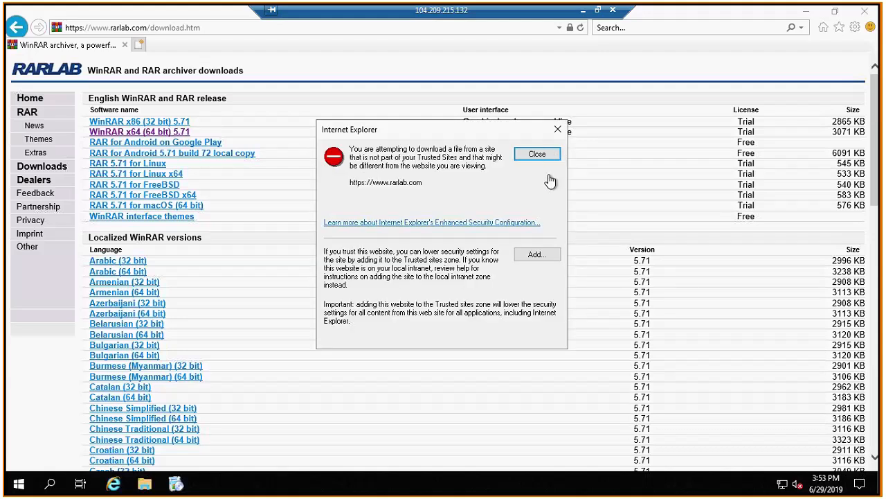
pyautogui.click(544, 255)
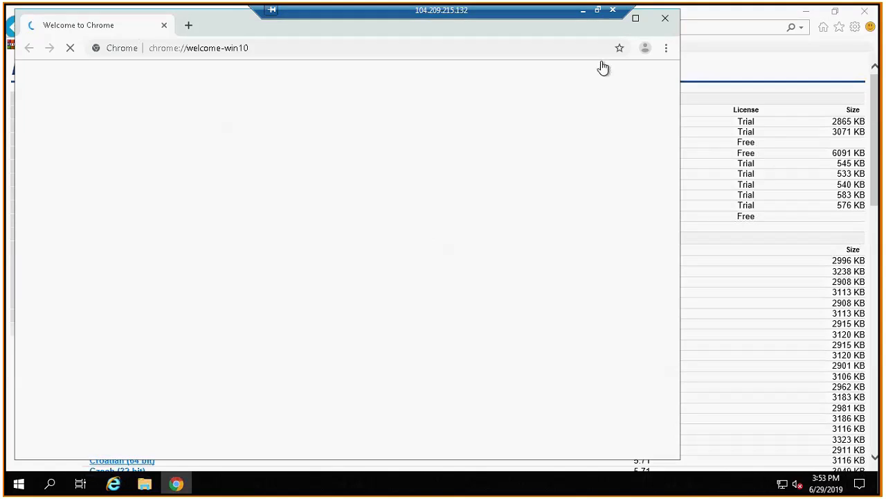
# Maximize the newly opened Chrome window, go to Google and search for "download winrar".
pyautogui.click(670, 28)
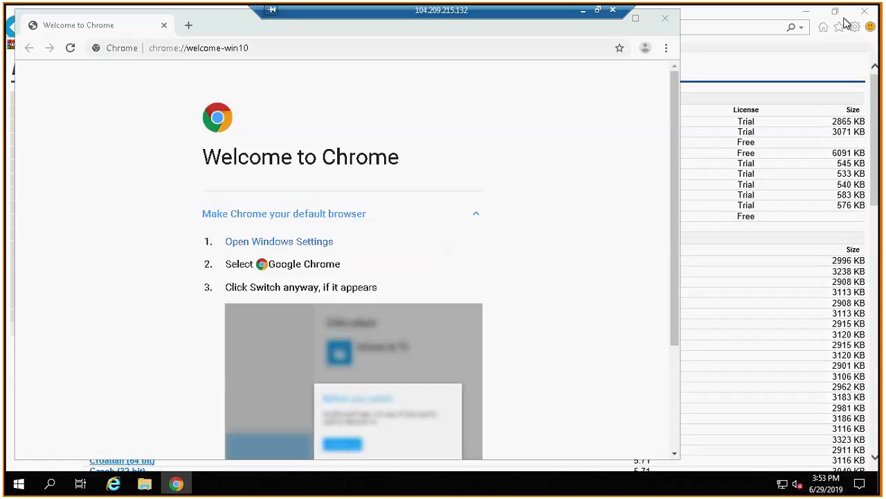
pyautogui.click(637, 18)
pyautogui.click(235, 39)
pyautogui.click(235, 39)
pyautogui.write('google')
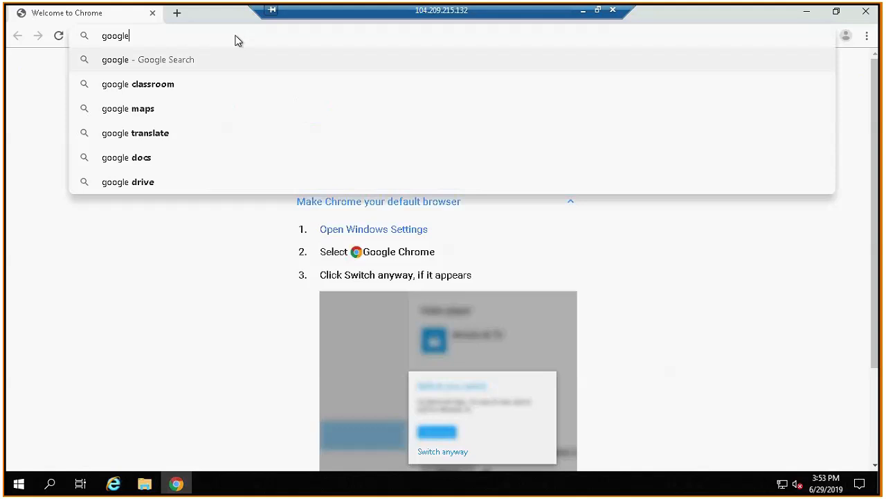
pyautogui.press('Return')
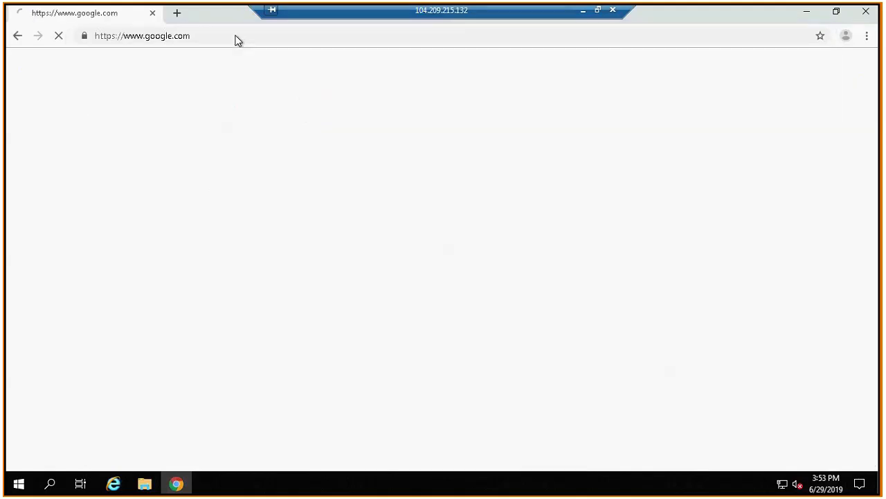
pyautogui.write('download winrar')
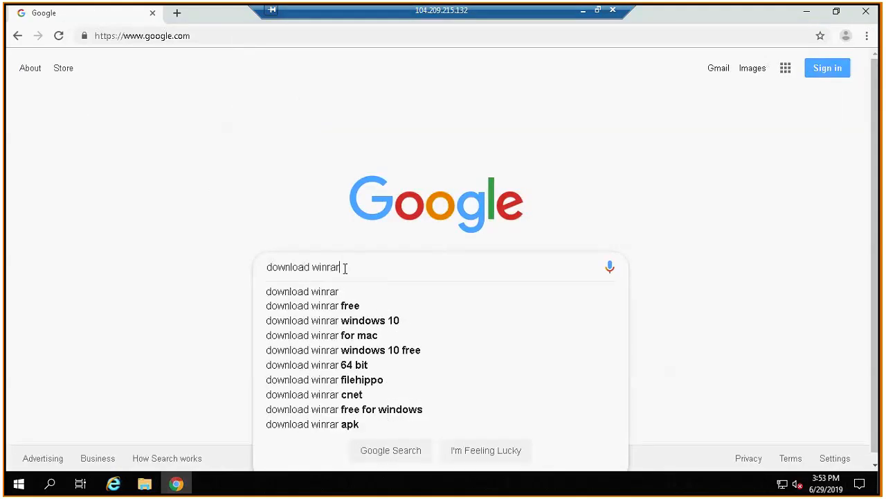
pyautogui.press('Return')
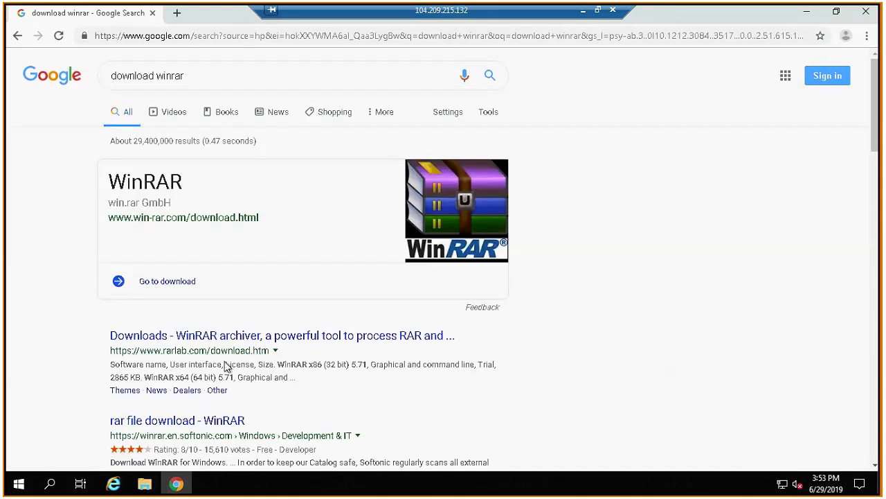
# Download WinRAR x64 (64 bit) 5.71 from the RARLAB downloads page and run its installer.
pyautogui.click(264, 335)
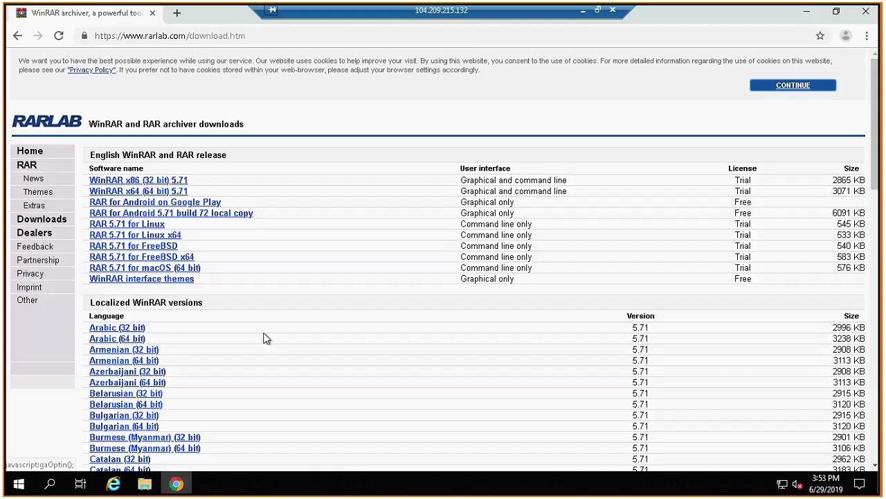
pyautogui.click(152, 191)
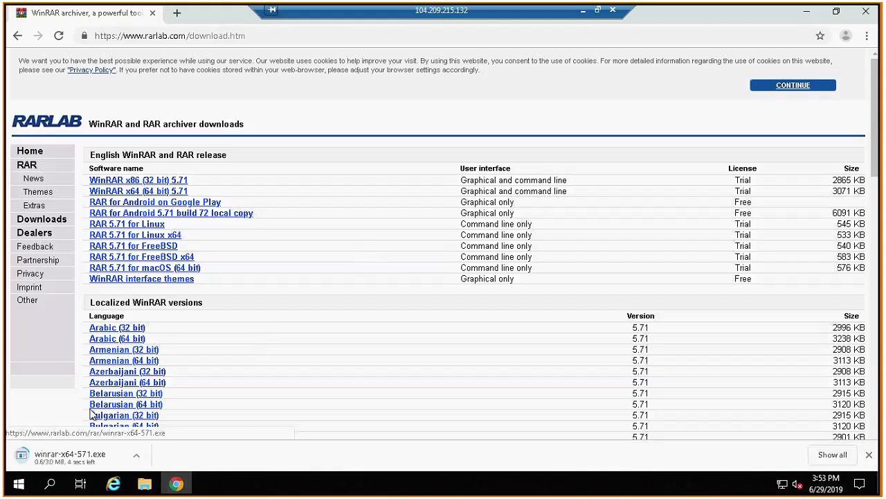
pyautogui.click(76, 446)
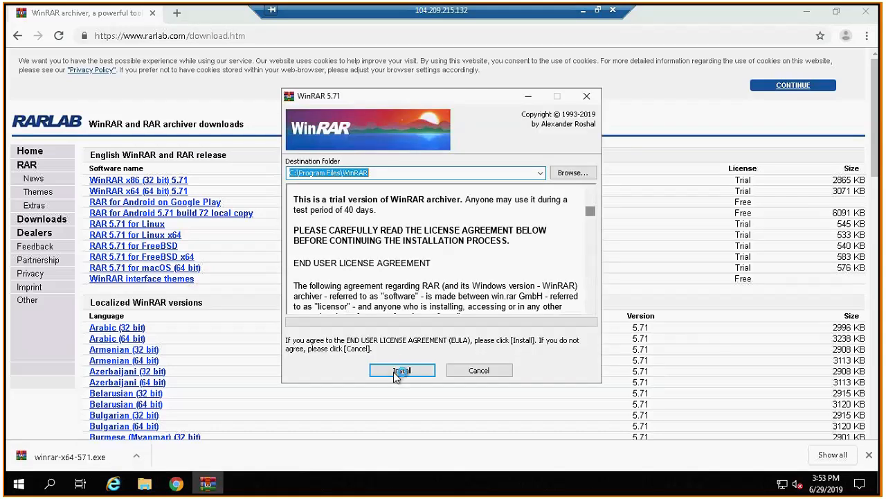
# Install WinRAR with the default folder and integration options, finish the setup and close the WinRAR folder window.
pyautogui.click(395, 372)
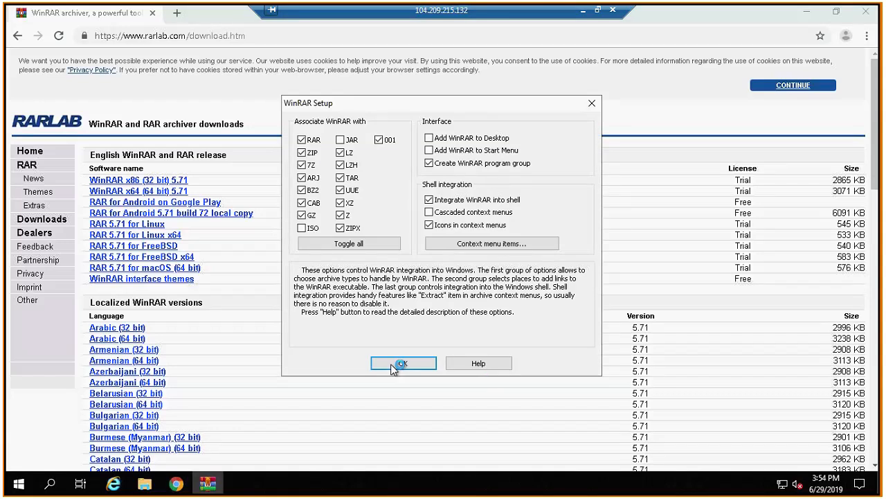
pyautogui.click(391, 364)
pyautogui.click(445, 364)
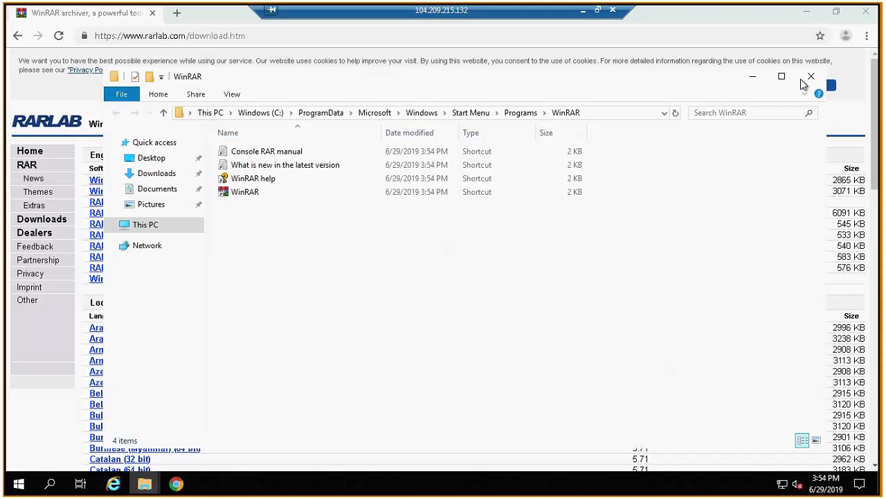
pyautogui.click(811, 77)
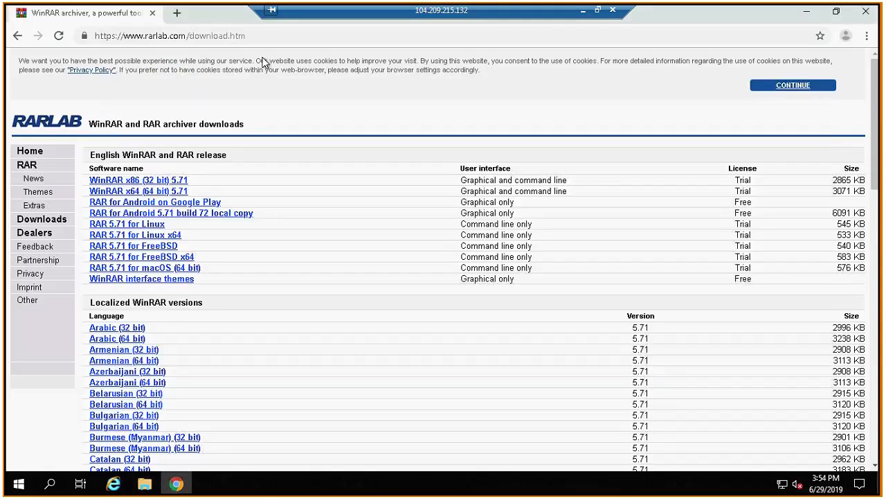
# Return to Google in Chrome and search for "download vlc media player".
pyautogui.click(260, 37)
pyautogui.write('google.com')
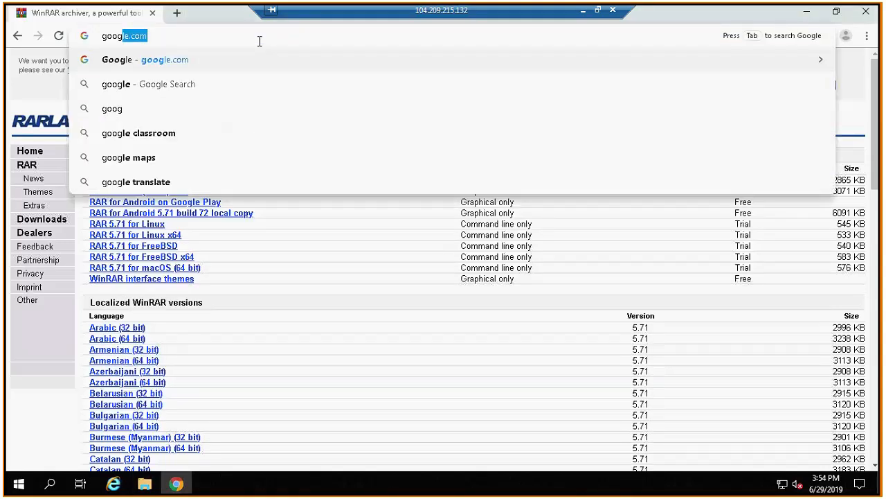
pyautogui.press('Return')
pyautogui.write('dow')
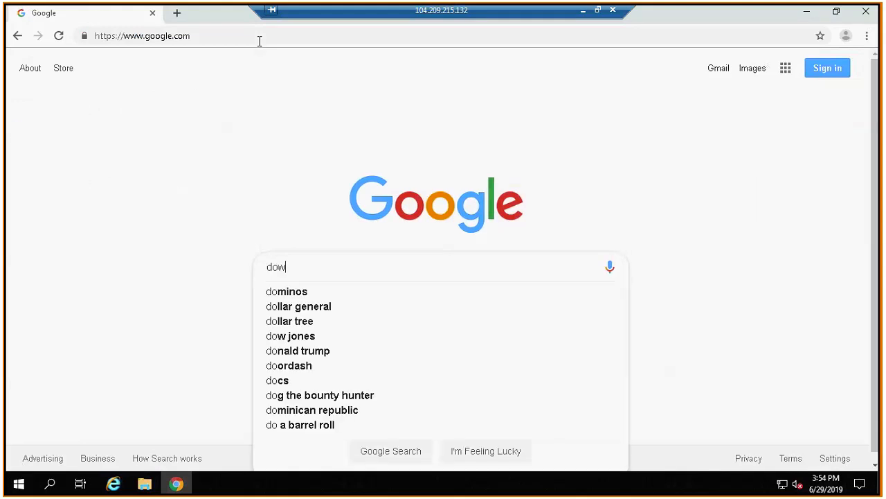
pyautogui.write('nla')
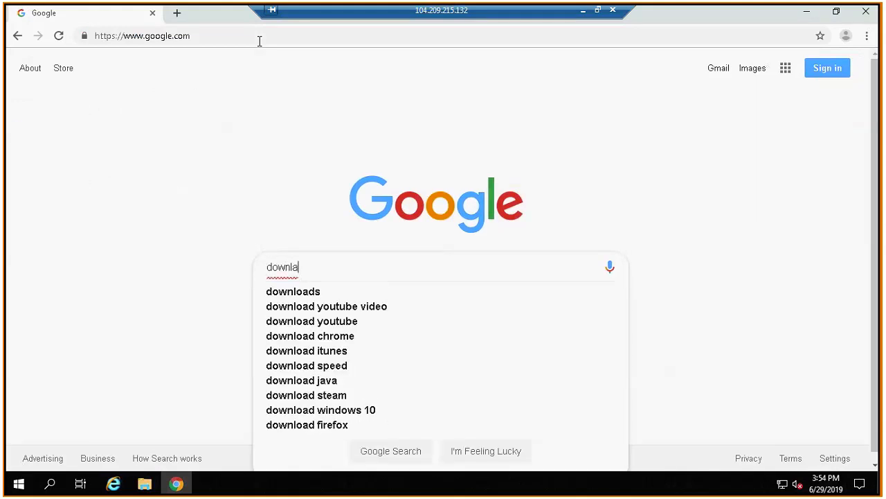
pyautogui.press('BackSpace')
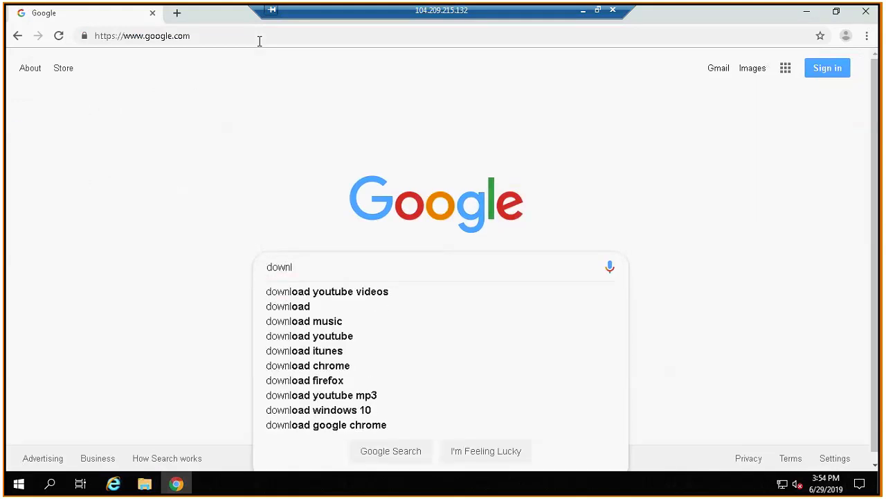
pyautogui.write('oad vlc ')
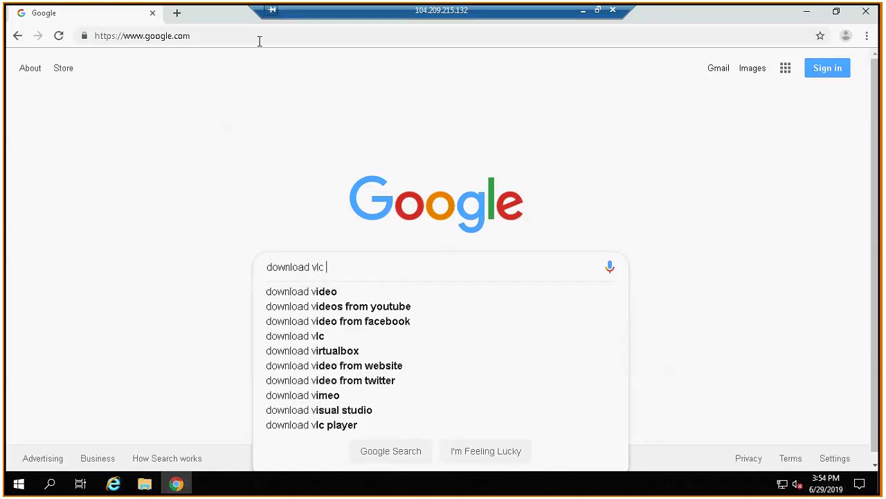
pyautogui.write('media player')
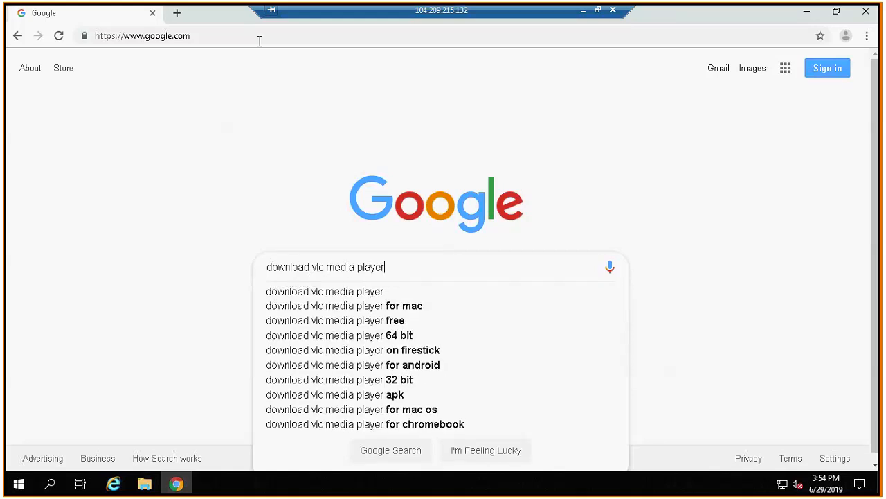
pyautogui.press('Return')
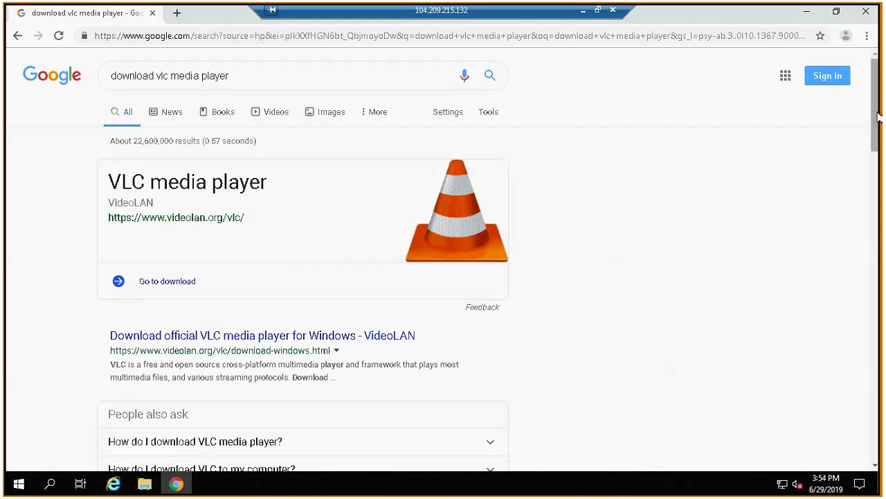
# Download VLC for Windows from the official VideoLAN page and run its installer.
pyautogui.scroll(-1, 467, 190)
pyautogui.click(216, 278)
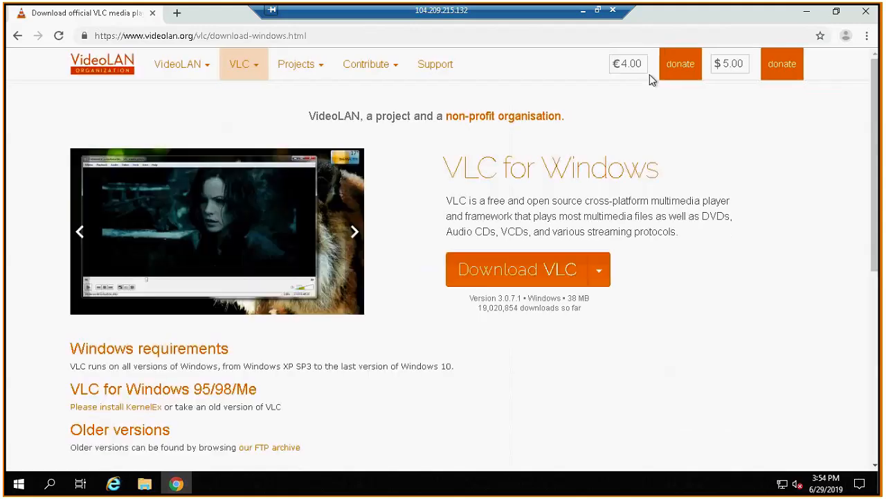
pyautogui.click(509, 273)
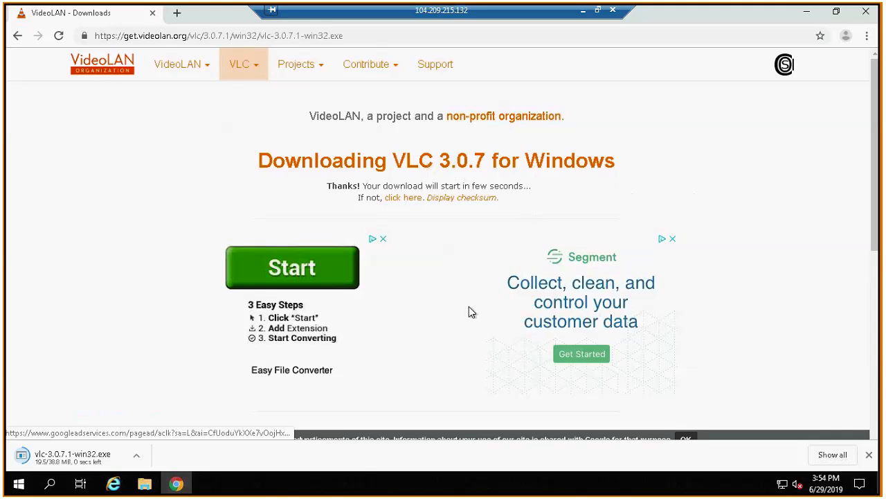
pyautogui.click(95, 454)
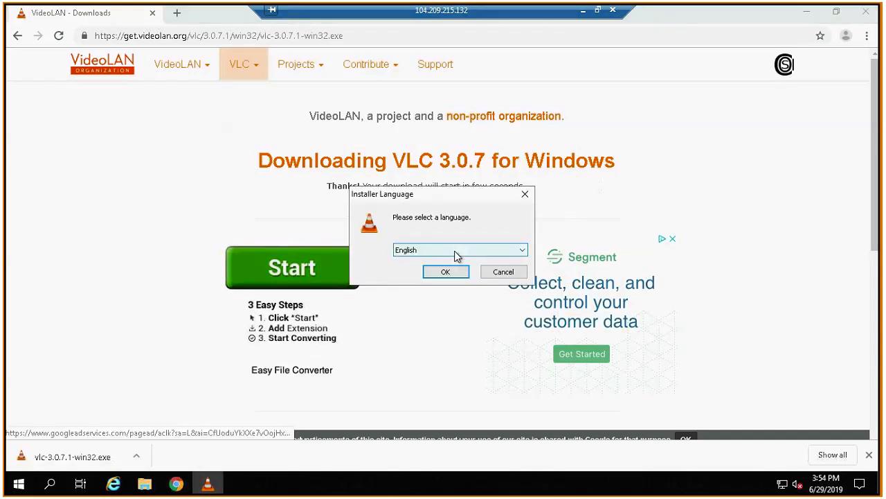
# Start the VLC media player installation in English with the default components and folder, and close the Chrome window.
pyautogui.click(451, 275)
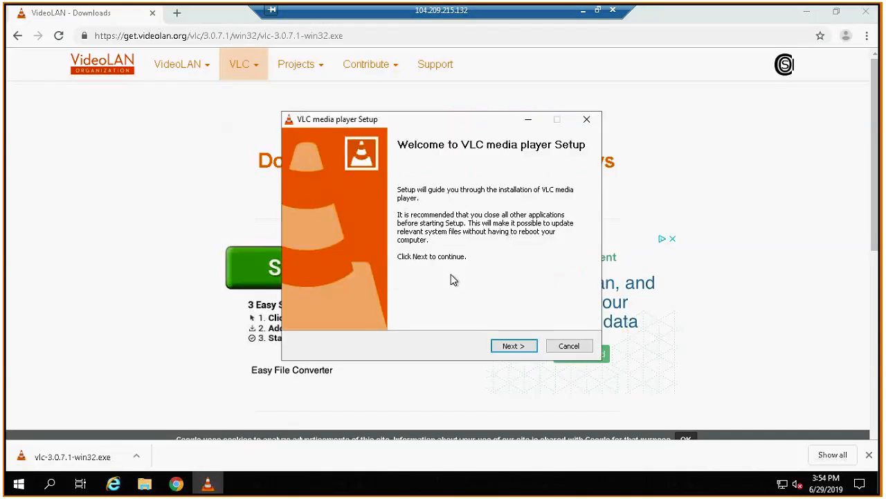
pyautogui.click(514, 347)
pyautogui.click(514, 349)
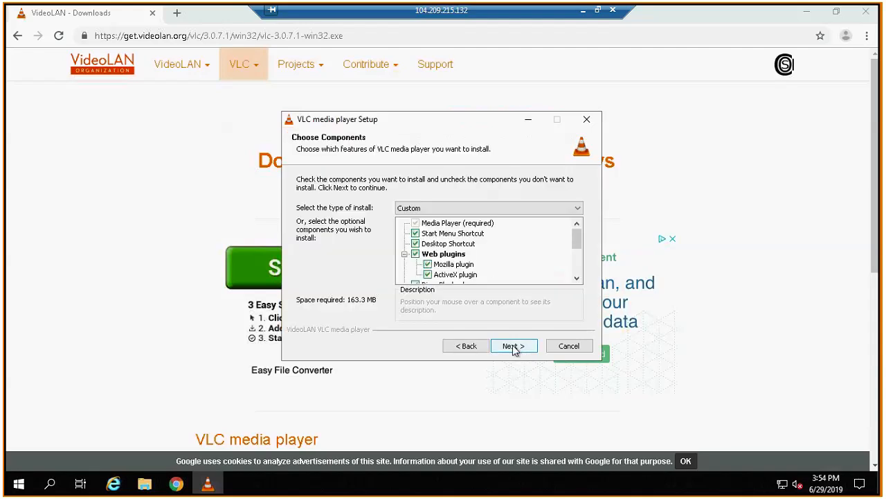
pyautogui.click(514, 346)
pyautogui.click(514, 346)
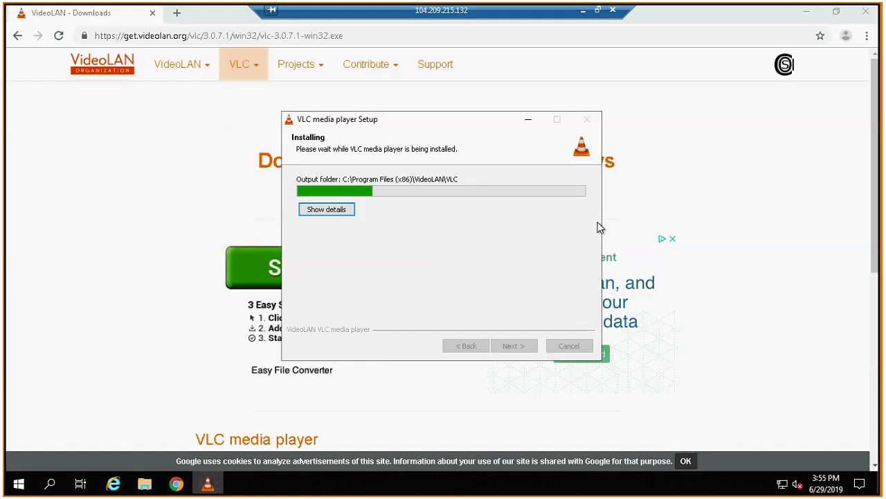
pyautogui.click(865, 15)
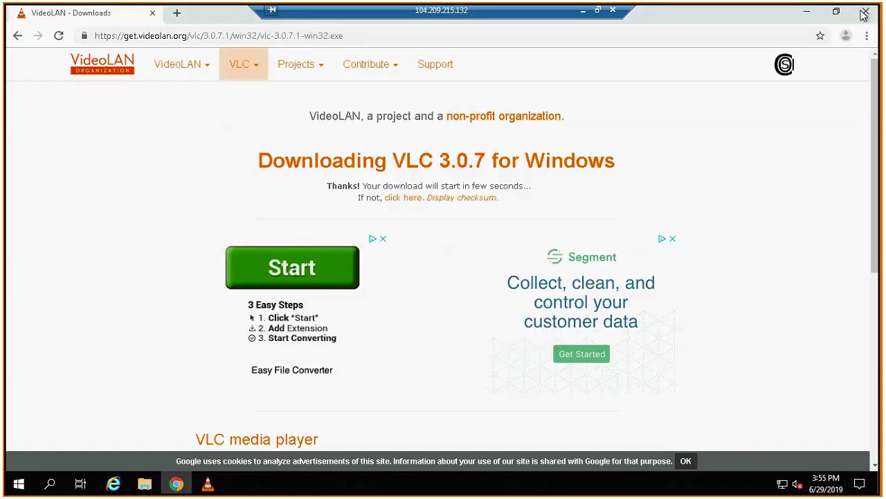
pyautogui.click(864, 15)
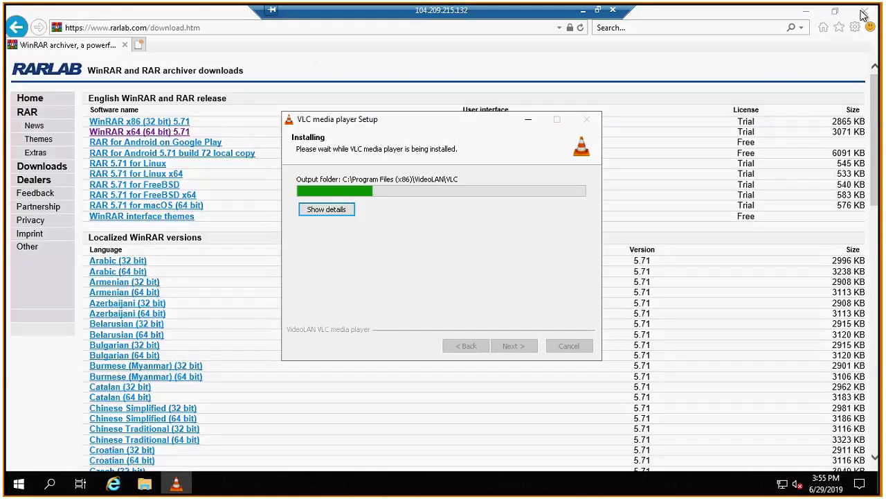
# Dismiss the Internet Explorer trusted-site dialogs behind the VLC setup, finish the setup with the run option on, and close the browser.
pyautogui.click(865, 15)
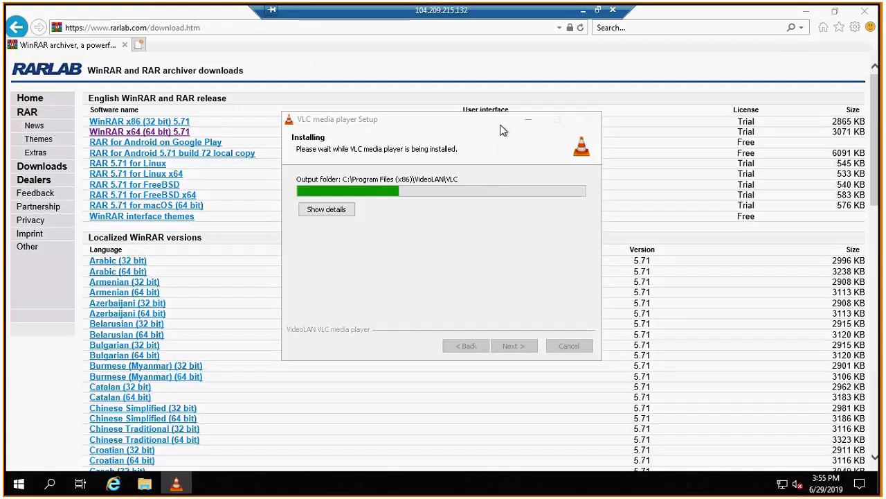
pyautogui.moveTo(503, 131); pyautogui.dragTo(351, 139)
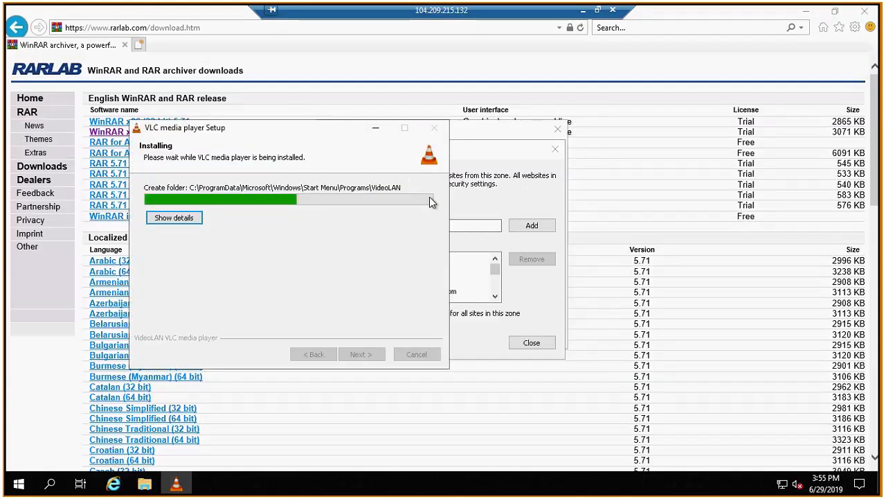
pyautogui.click(521, 343)
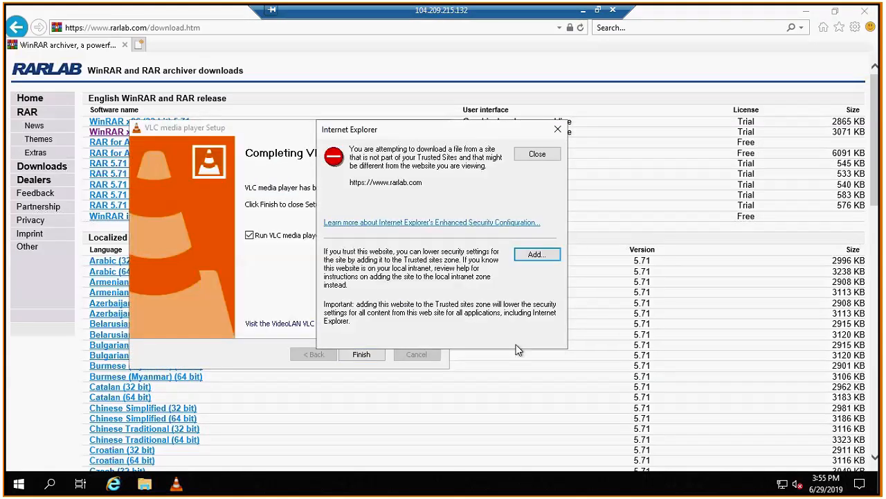
pyautogui.click(361, 354)
pyautogui.click(557, 128)
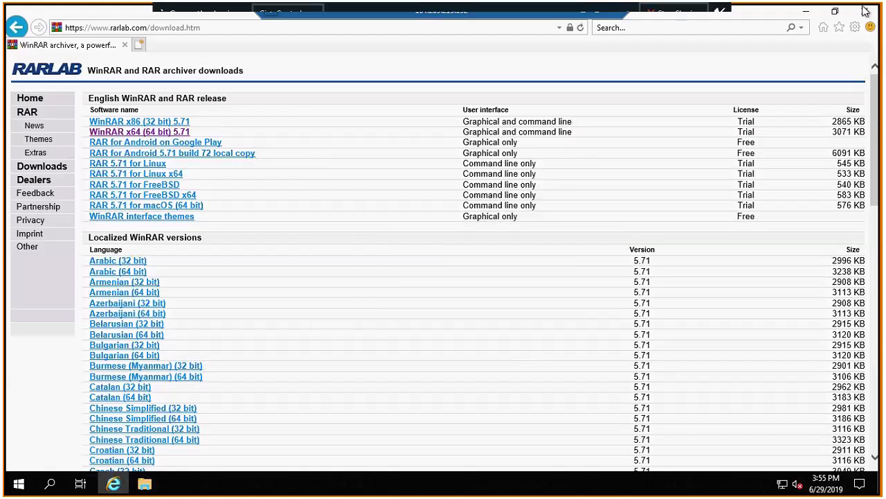
pyautogui.click(865, 11)
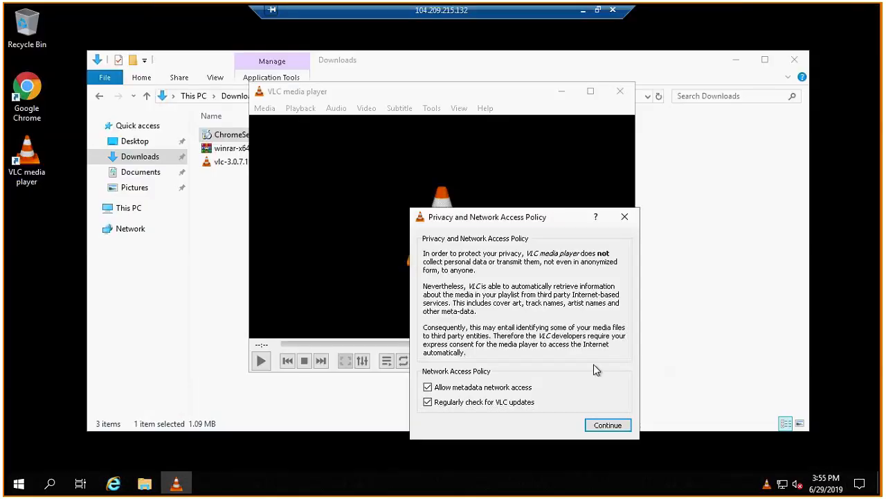
# Accept VLC's privacy and network access policy with both options enabled, and close VLC and the Downloads folder window.
pyautogui.click(605, 425)
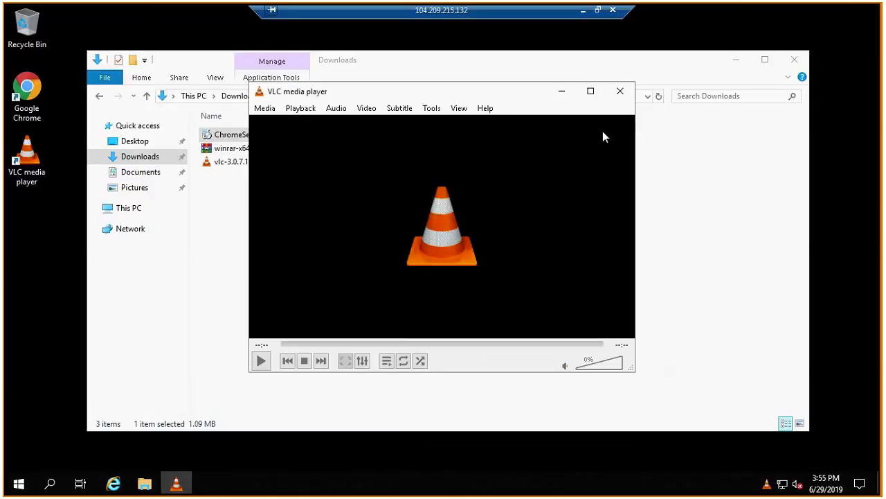
pyautogui.click(620, 92)
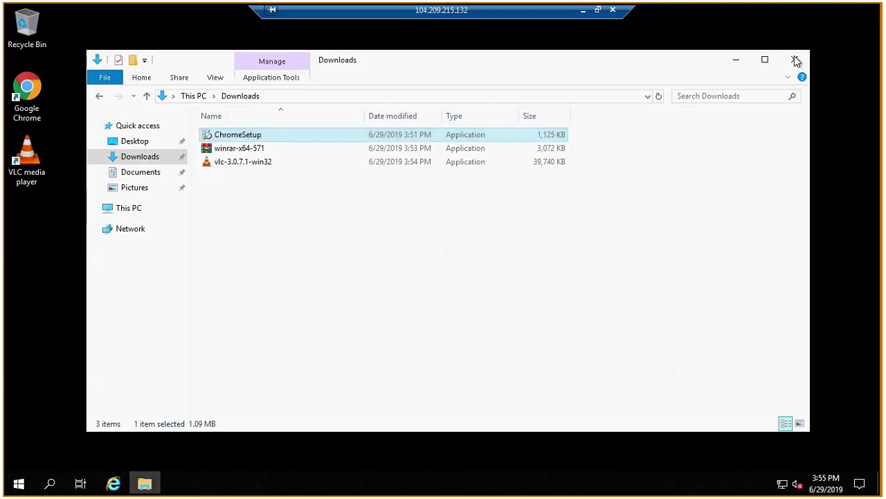
pyautogui.click(796, 61)
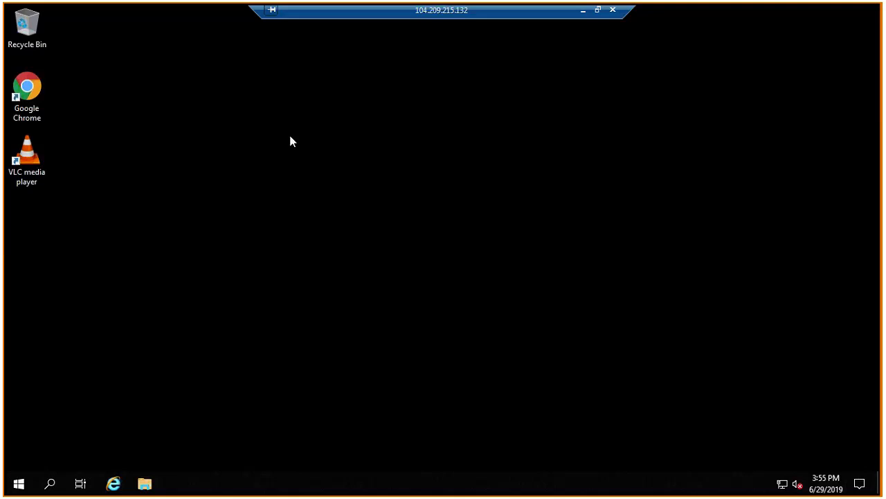
# Examine the system properties of This PC, including edition, memory and computer name, and close both windows.
pyautogui.click(146, 484)
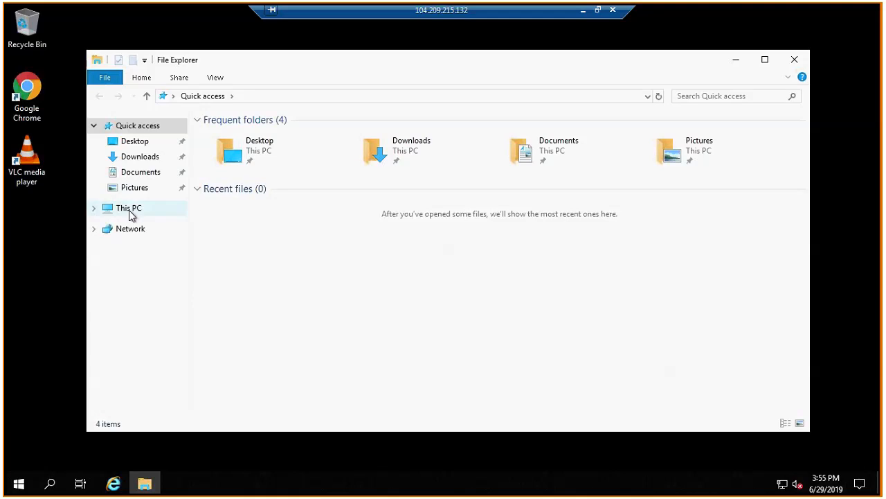
pyautogui.rightClick(131, 209)
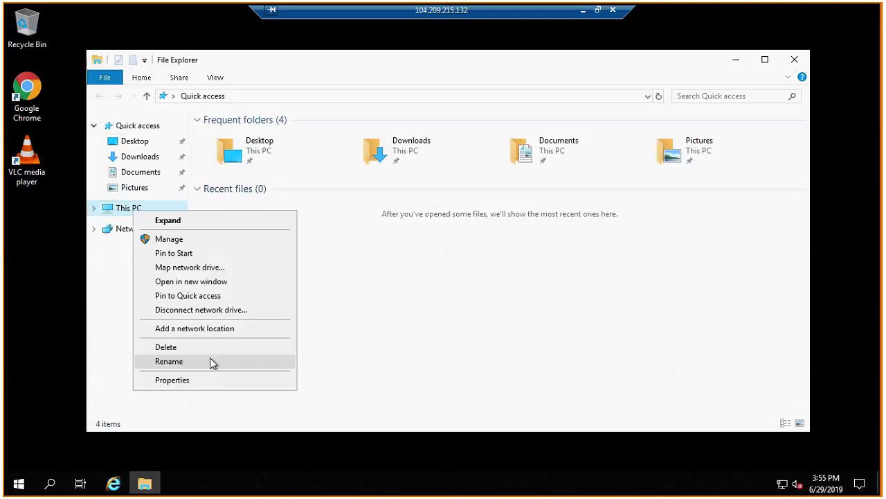
pyautogui.click(243, 378)
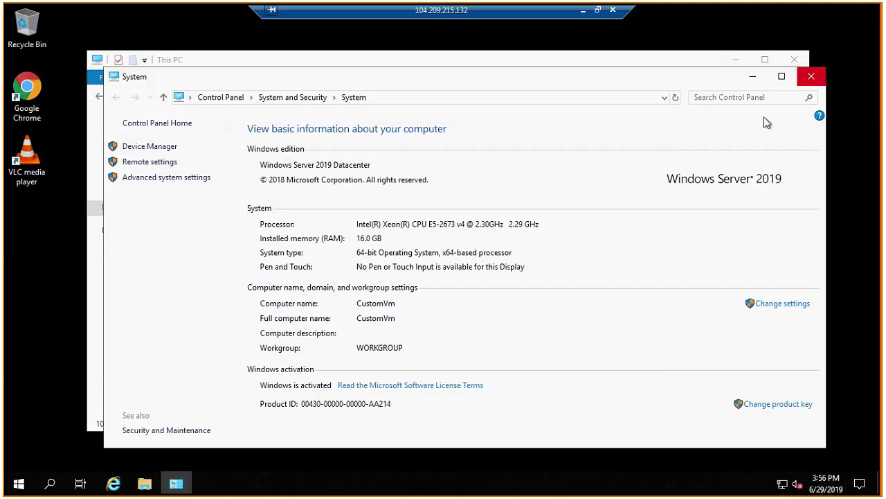
pyautogui.click(811, 76)
pyautogui.click(795, 60)
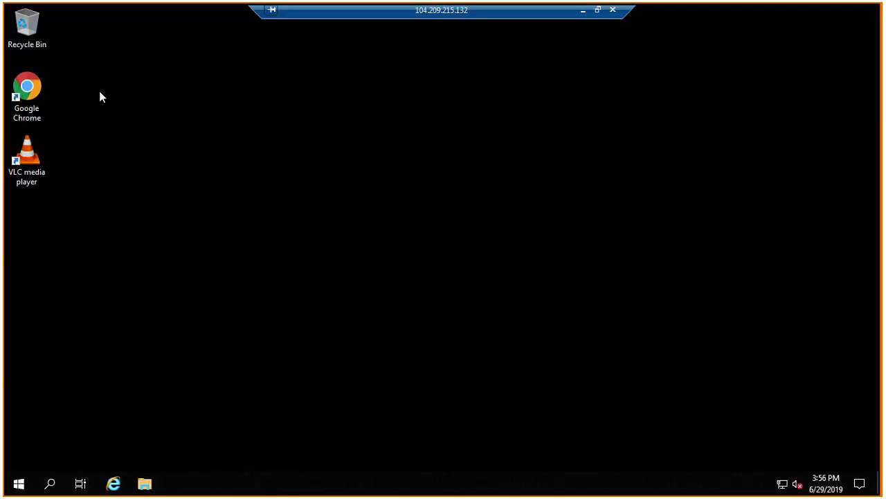
# Check the Chrome and VLC desktop shortcuts, and search the installed apps for "winrar" without launching it.
pyautogui.moveTo(96, 82); pyautogui.dragTo(9, 119)
pyautogui.click(136, 160)
pyautogui.moveTo(101, 160); pyautogui.dragTo(4, 199)
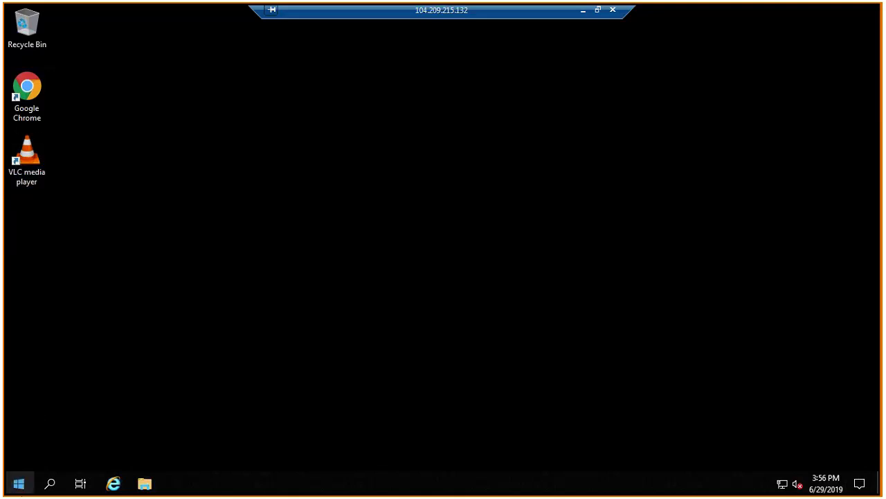
pyautogui.click(19, 483)
pyautogui.write('c')
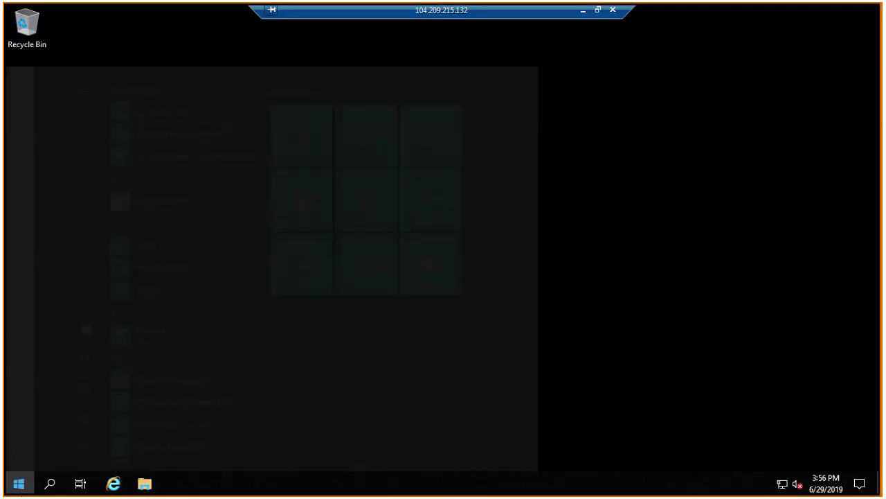
pyautogui.write('winrar')
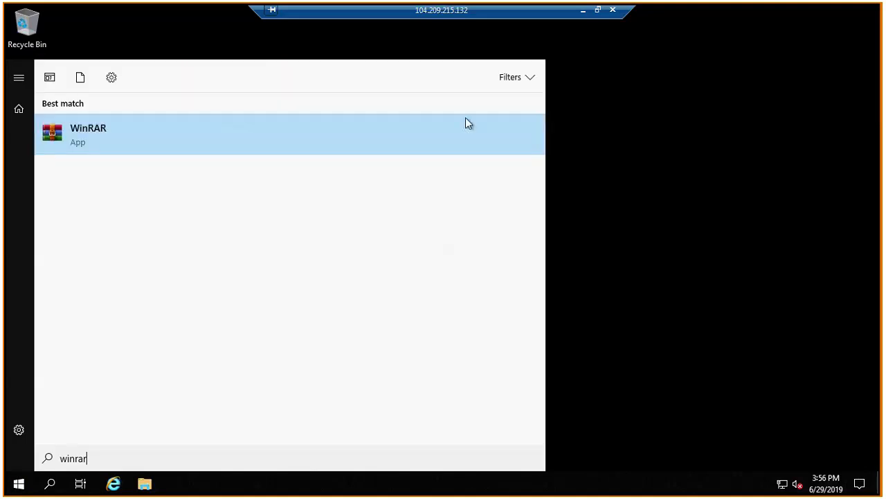
pyautogui.click(664, 136)
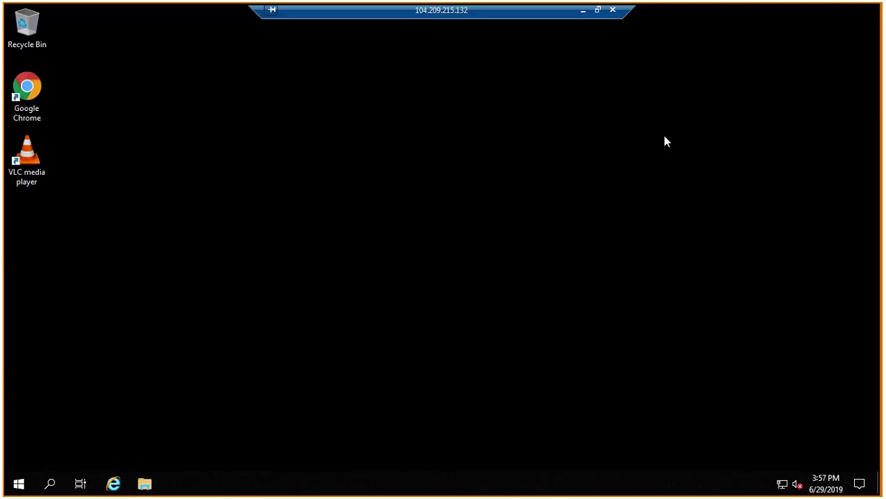
# Examine the user profile folders in C:\Users and close the folder window.
pyautogui.click(145, 480)
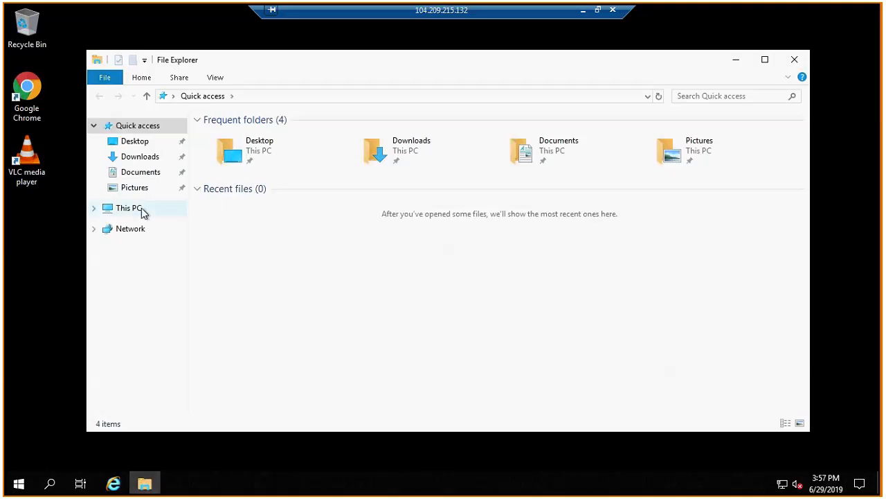
pyautogui.click(141, 208)
pyautogui.doubleClick(309, 274)
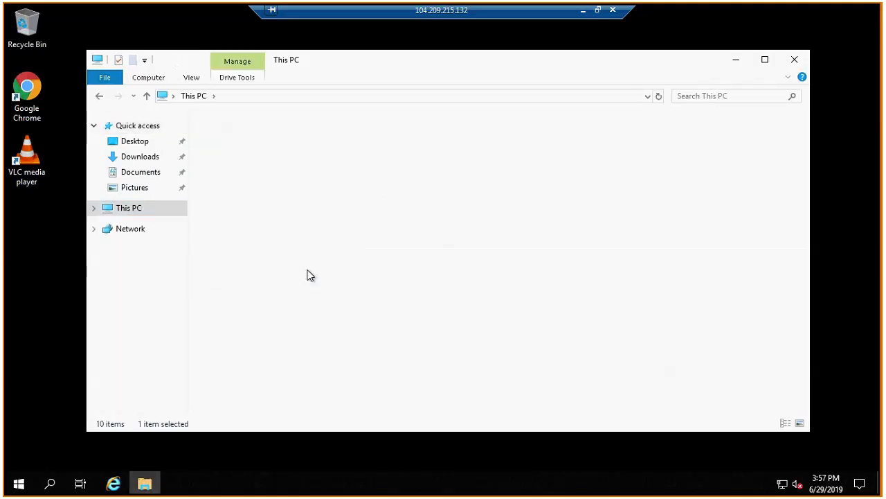
pyautogui.doubleClick(219, 192)
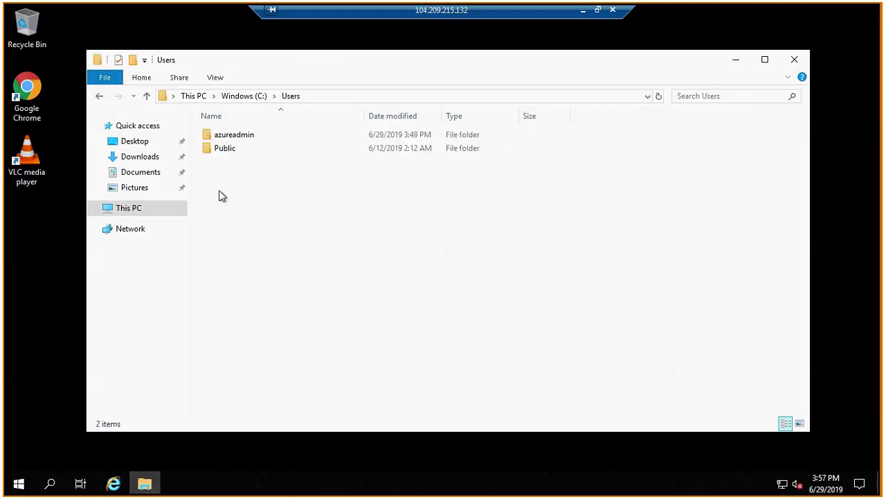
pyautogui.moveTo(247, 185)
pyautogui.mouseDown()
pyautogui.moveTo(224, 134)
pyautogui.moveTo(246, 196)
pyautogui.mouseUp()
pyautogui.moveTo(244, 191); pyautogui.dragTo(213, 115)
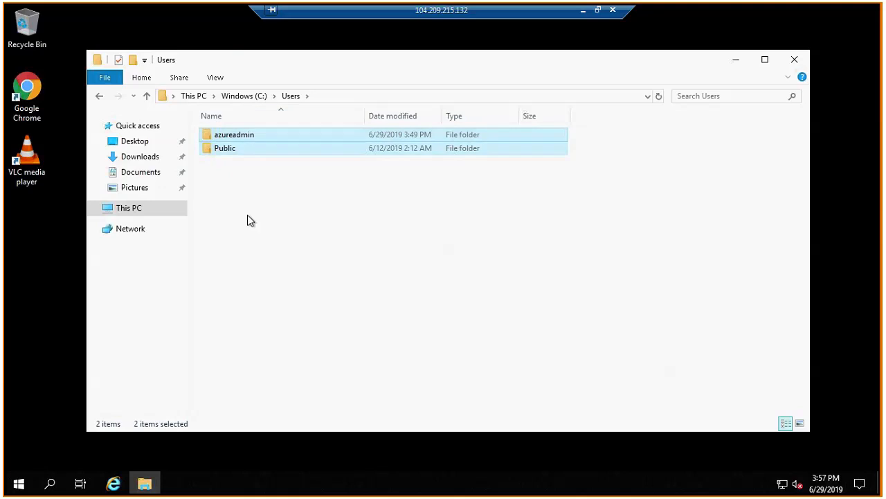
pyautogui.click(247, 216)
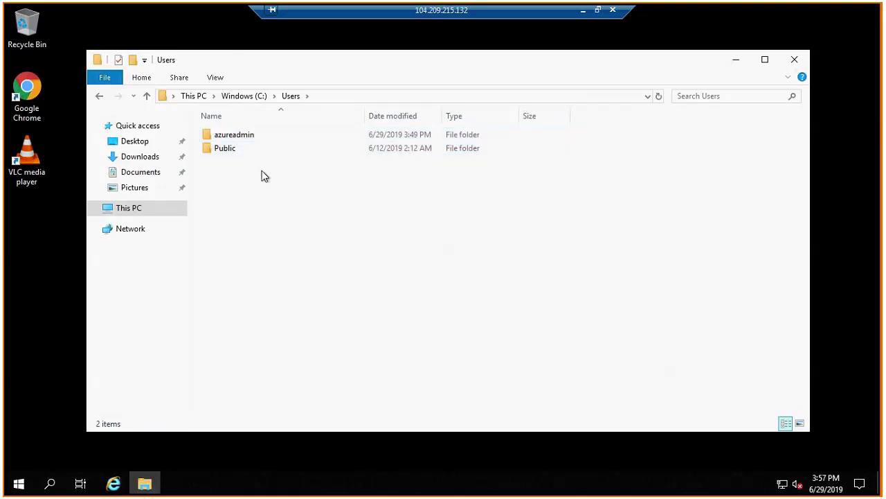
pyautogui.moveTo(206, 120); pyautogui.dragTo(374, 264)
pyautogui.click(377, 268)
pyautogui.click(796, 59)
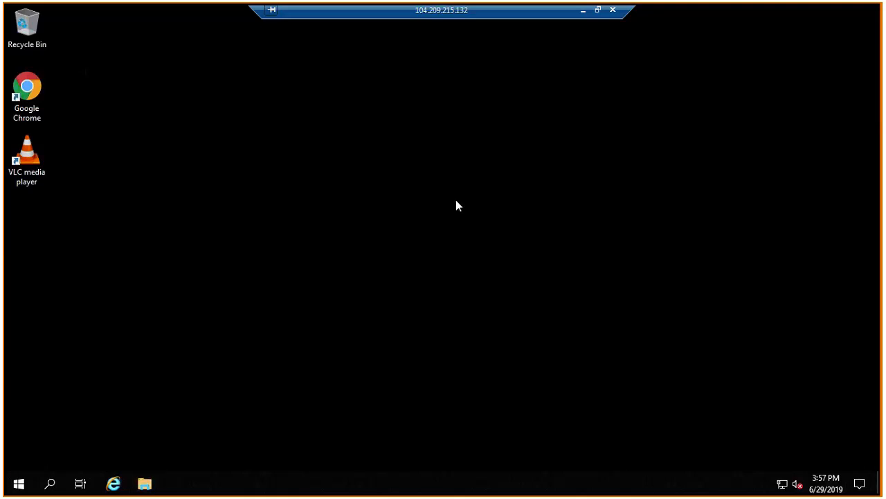
# Try to open "sysprep" through the Run dialog.
pyautogui.press('super+r')
pyautogui.write('s')
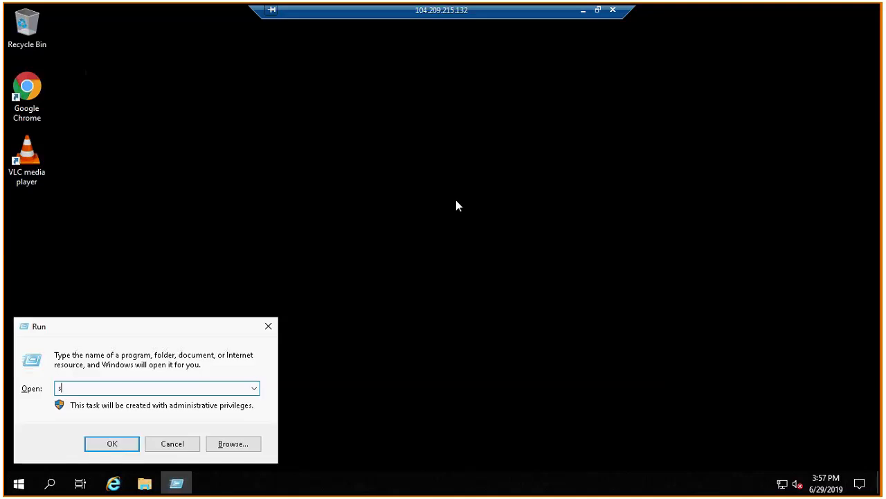
pyautogui.write('ysprep')
pyautogui.press('Return')
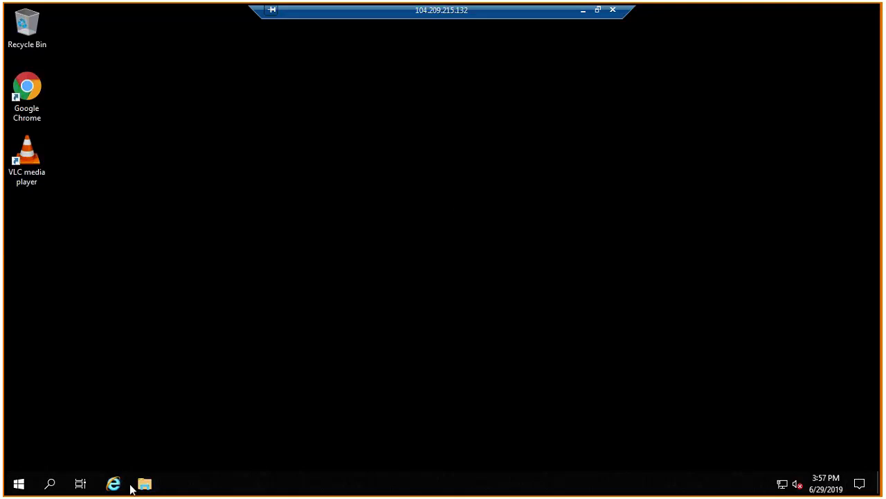
# Open the C:\Windows\System32\Sysprep folder in File Explorer.
pyautogui.click(143, 484)
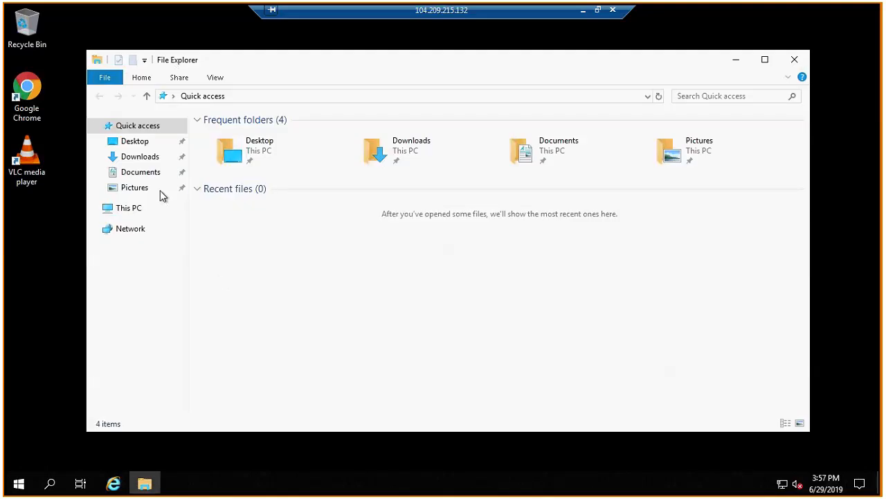
pyautogui.click(144, 210)
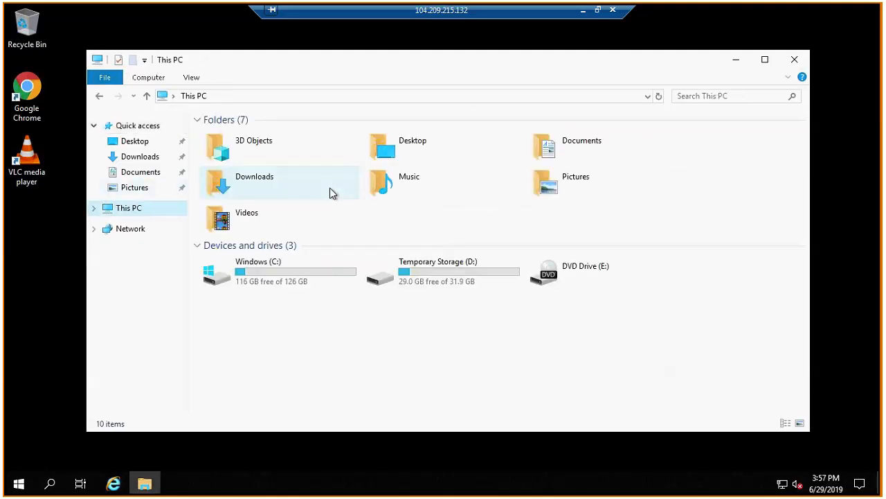
pyautogui.doubleClick(270, 291)
pyautogui.press('w')
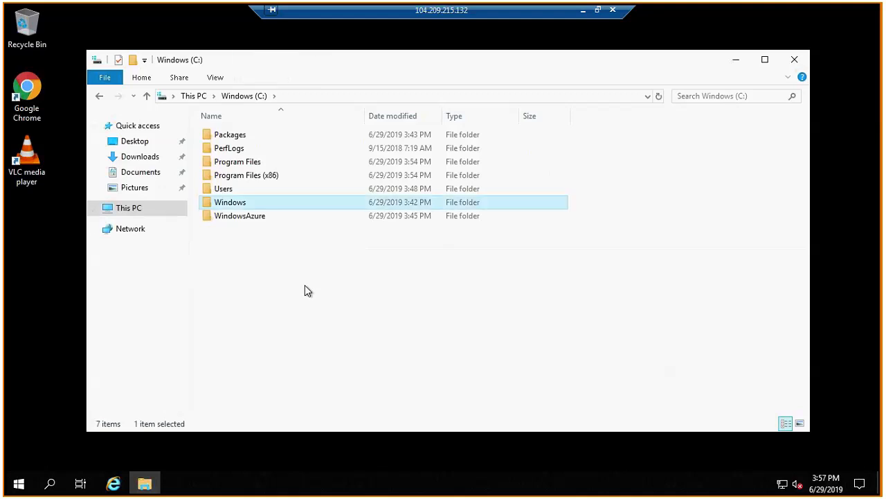
pyautogui.press('Return')
pyautogui.press('s')
pyautogui.press('y')
pyautogui.press('s')
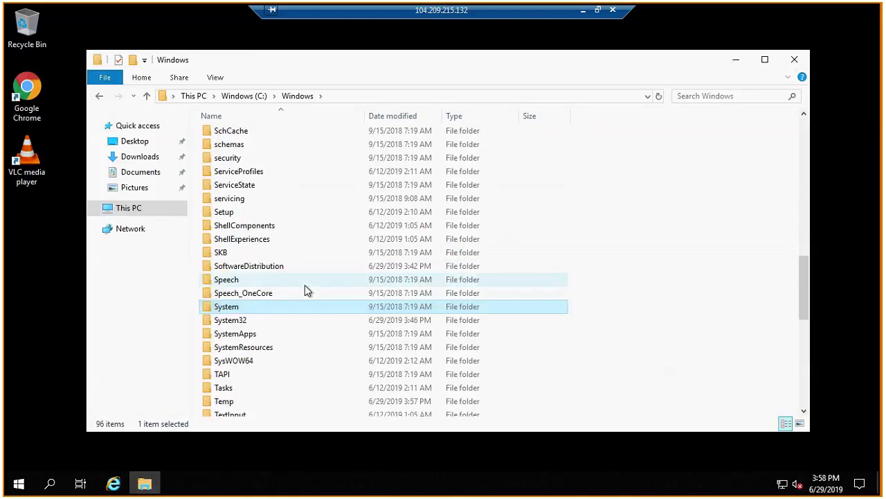
pyautogui.press('t')
pyautogui.press('e')
pyautogui.press('m')
pyautogui.press('3')
pyautogui.press('Return')
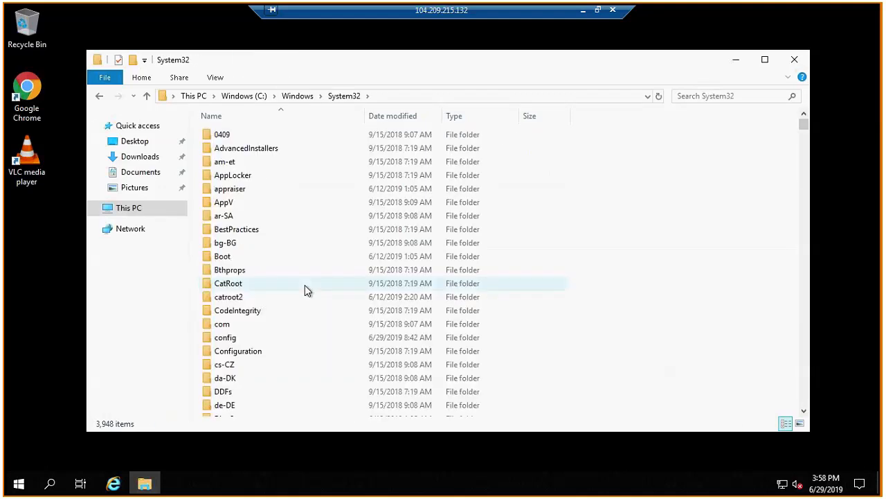
pyautogui.press('s')
pyautogui.press('y')
pyautogui.press('s')
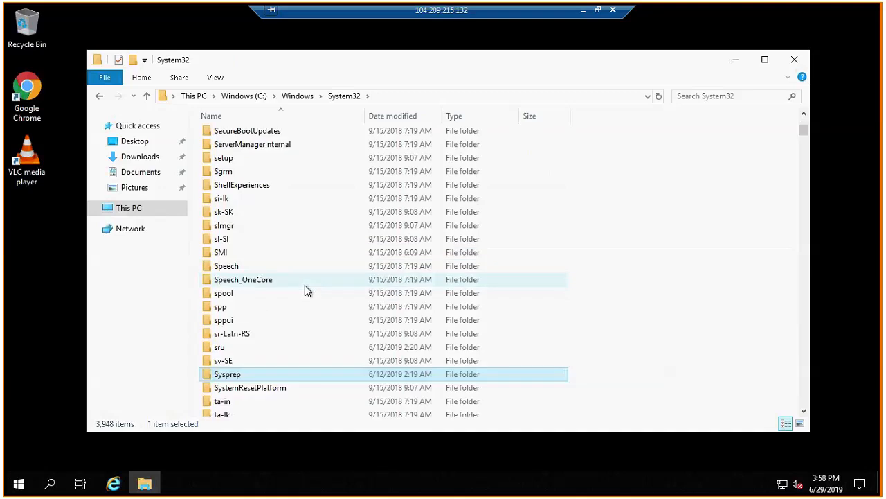
pyautogui.press('Return')
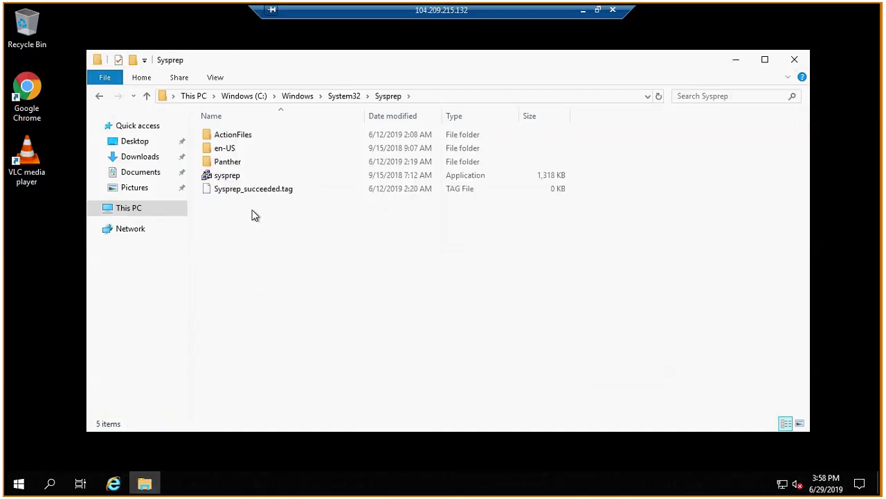
# Launch sysprep, close the folder window, and run it with Enter System Out-of-Box Experience (OOBE), Generalize enabled and the Shutdown option.
pyautogui.doubleClick(237, 176)
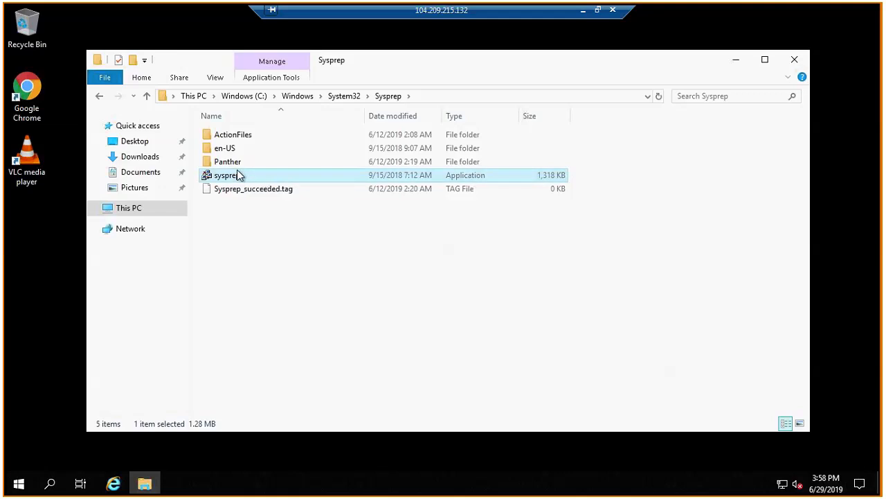
pyautogui.click(795, 60)
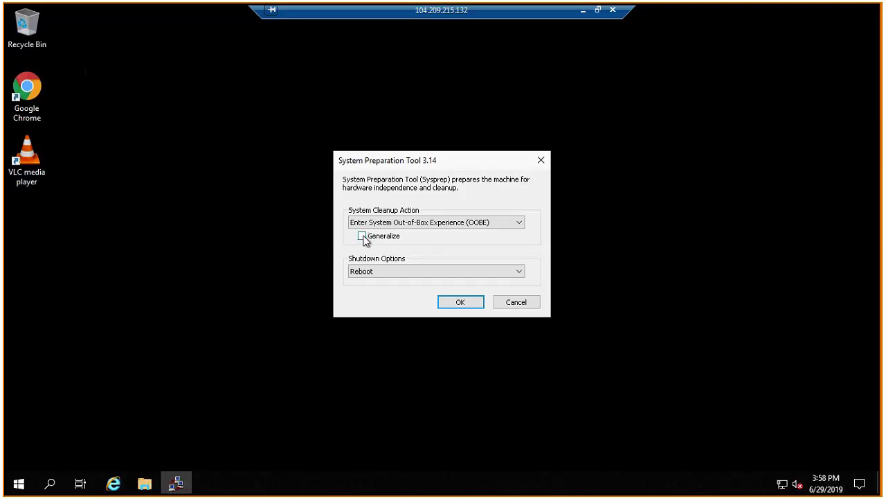
pyautogui.click(376, 275)
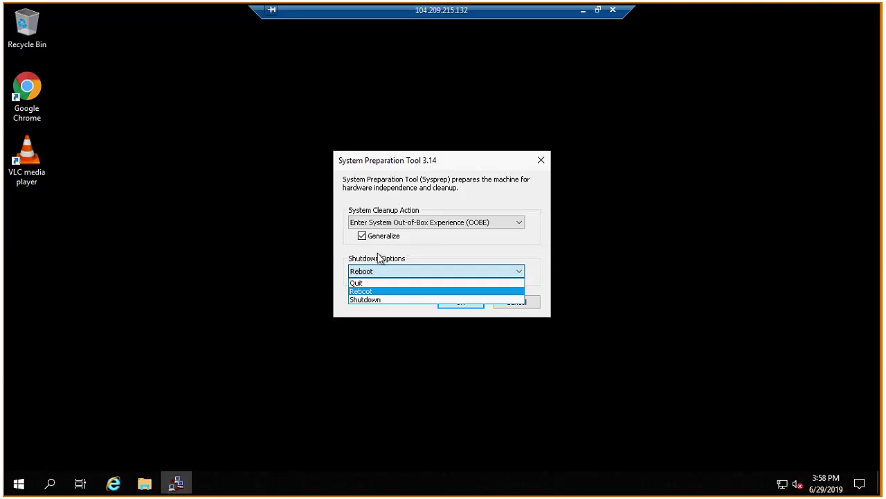
pyautogui.click(373, 299)
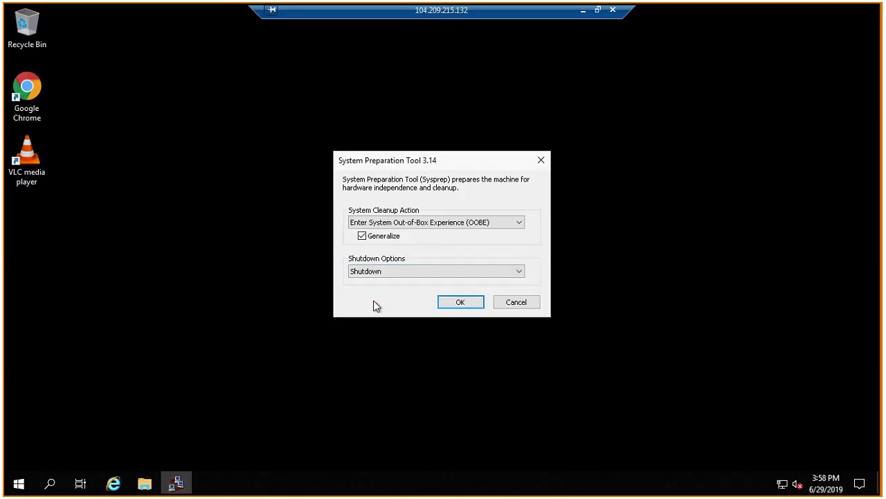
pyautogui.click(461, 302)
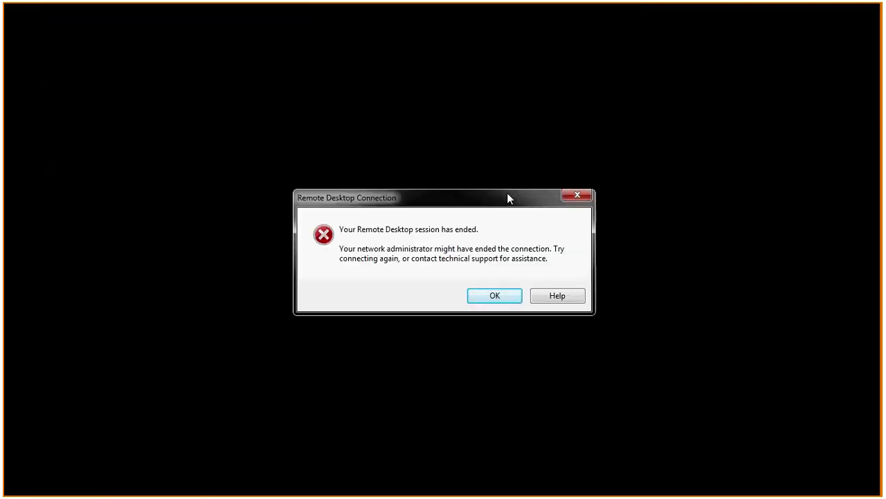
# Dismiss the ended Remote Desktop session and its connection window, and return to CustomVm's Azure overview, closing the Chrome download page and downloads bar.
pyautogui.click(506, 300)
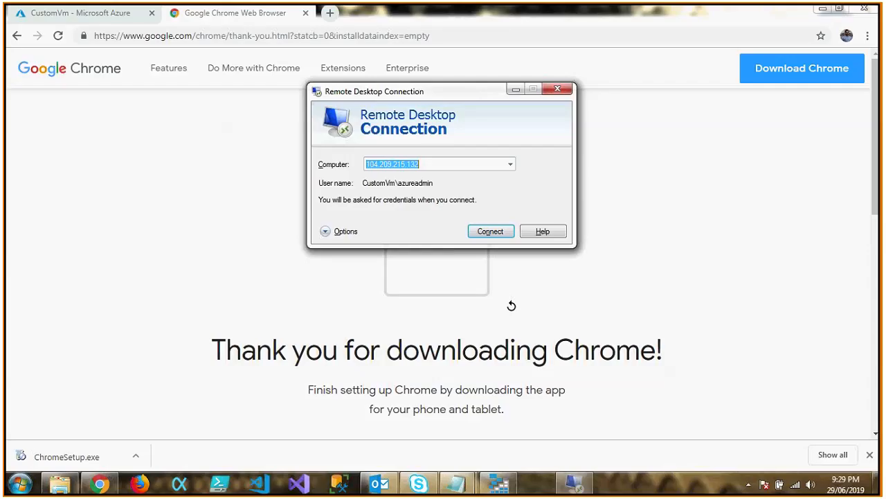
pyautogui.click(557, 90)
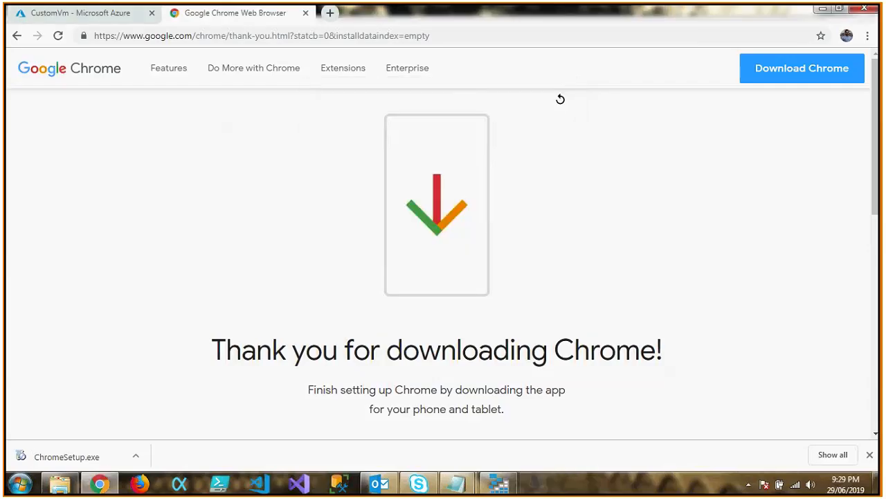
pyautogui.click(301, 13)
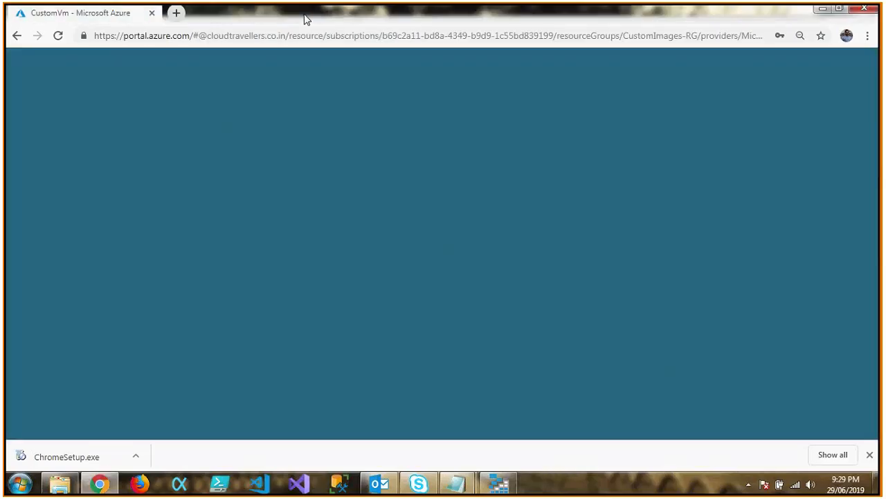
pyautogui.click(388, 163)
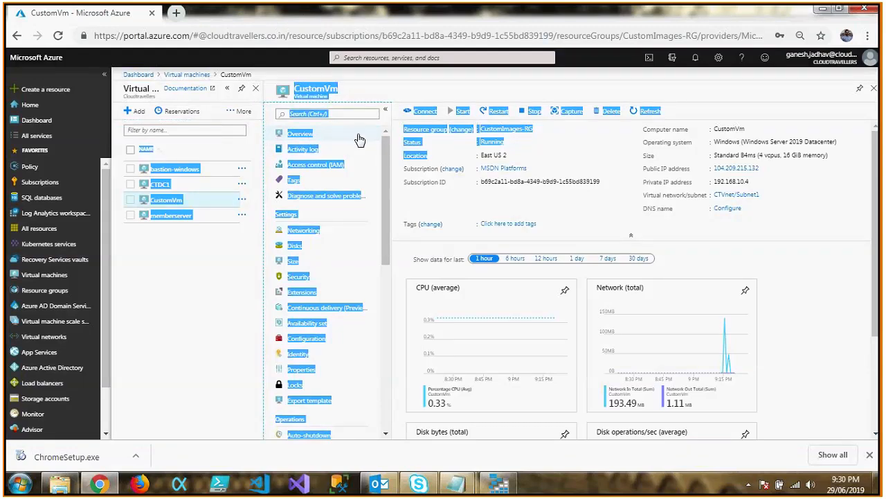
pyautogui.click(462, 89)
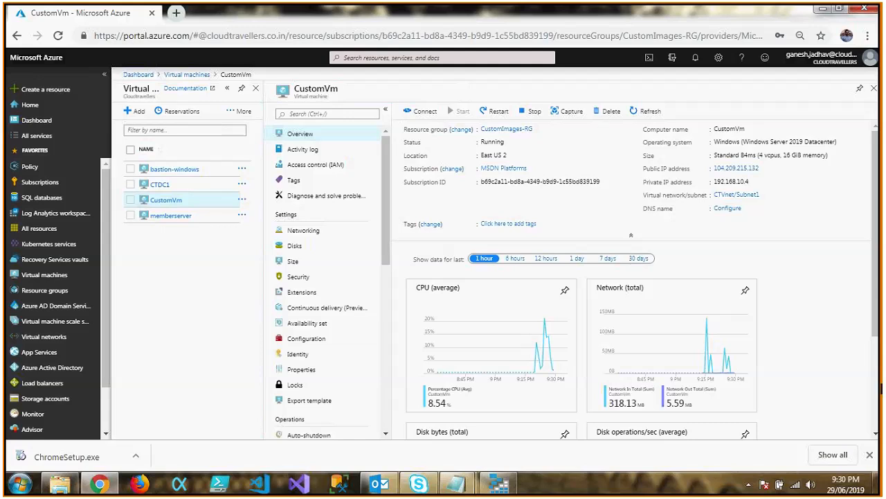
pyautogui.click(871, 455)
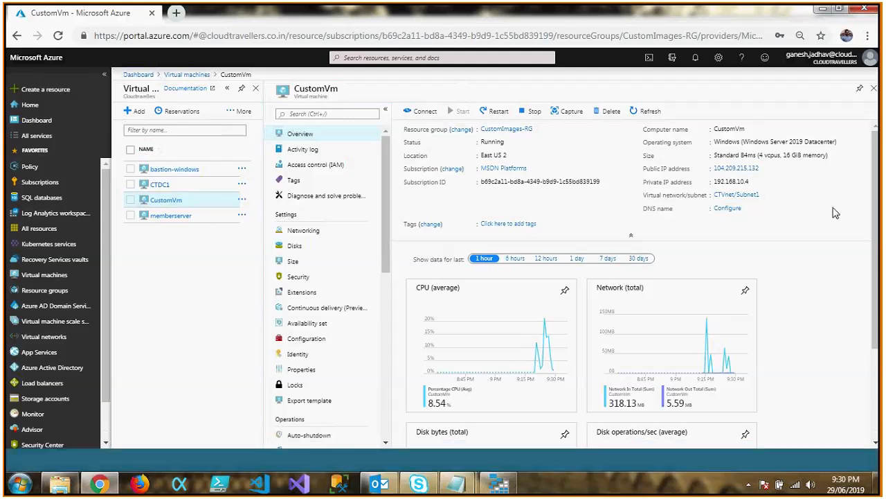
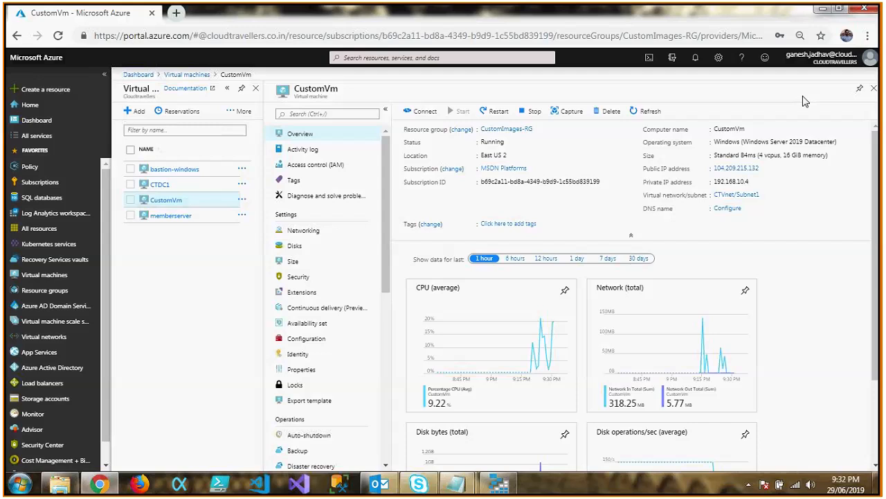
# Refresh the virtual machines list, reopen CustomVm, and reload its overview page to check its current status.
pyautogui.click(874, 88)
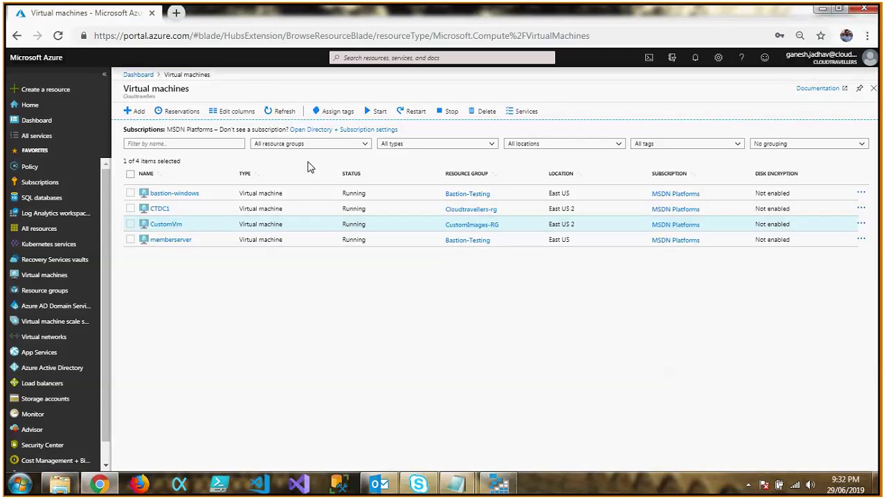
pyautogui.click(284, 111)
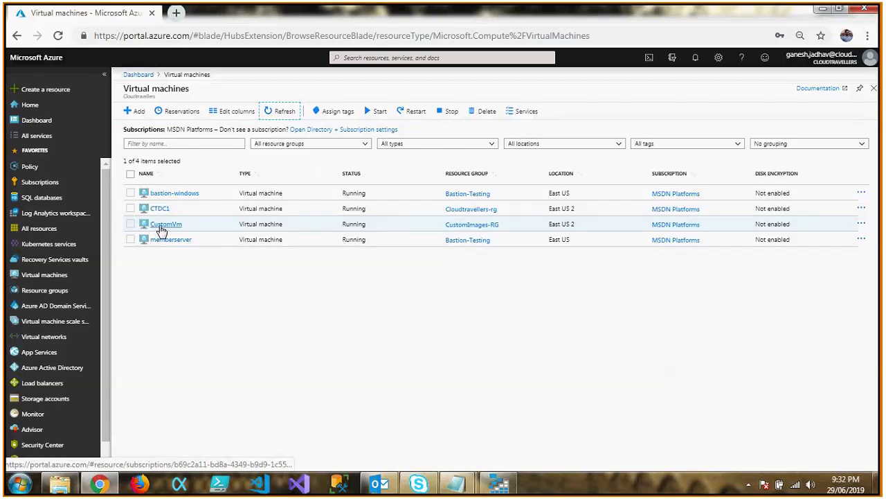
pyautogui.click(160, 226)
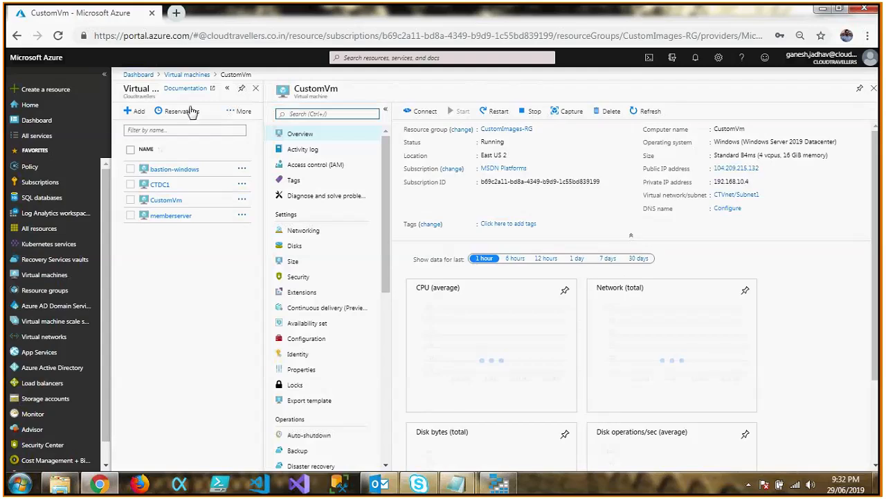
pyautogui.click(280, 35)
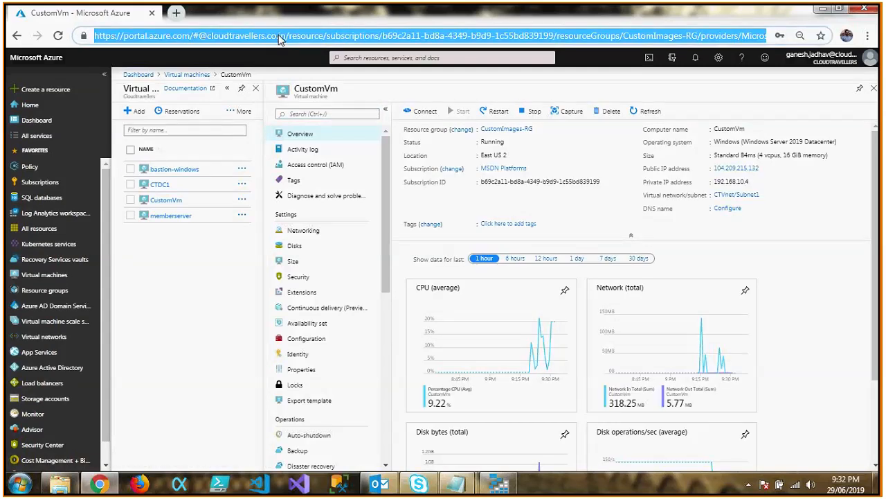
pyautogui.press('Return')
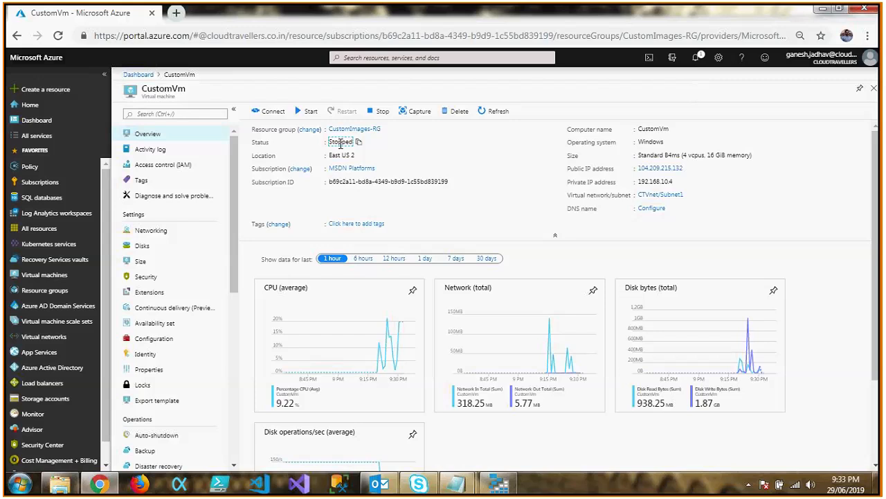
# Stop CustomVm without reserving its public IP address, and check the notifications for the stop operation.
pyautogui.click(373, 115)
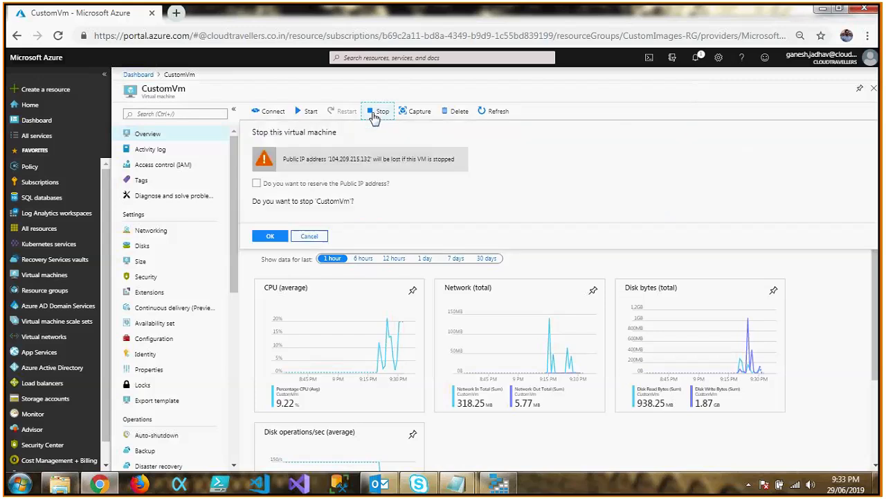
pyautogui.click(269, 237)
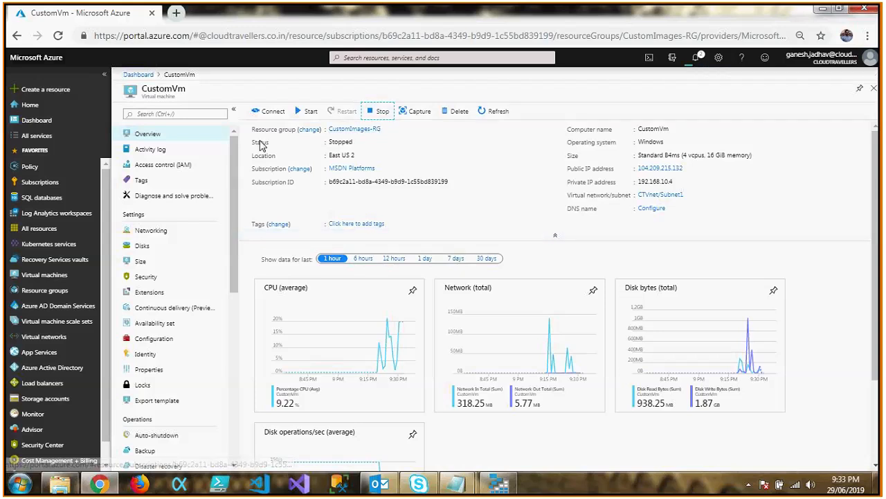
pyautogui.doubleClick(341, 142)
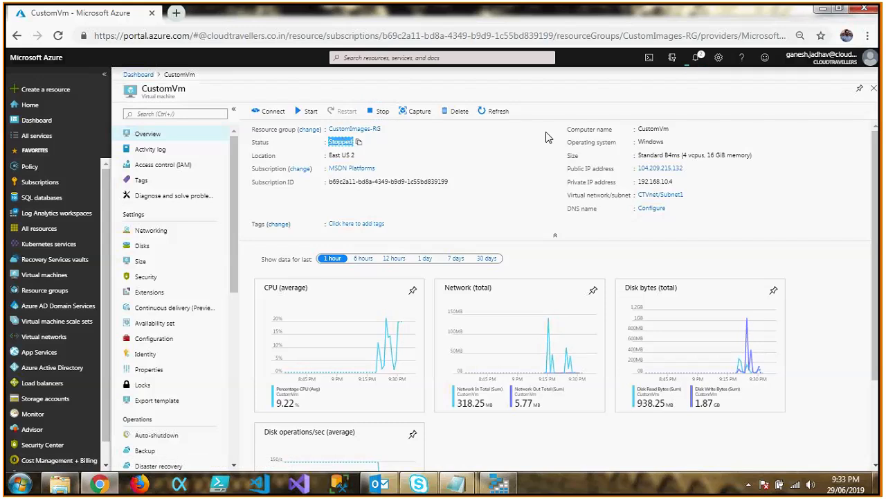
pyautogui.click(692, 60)
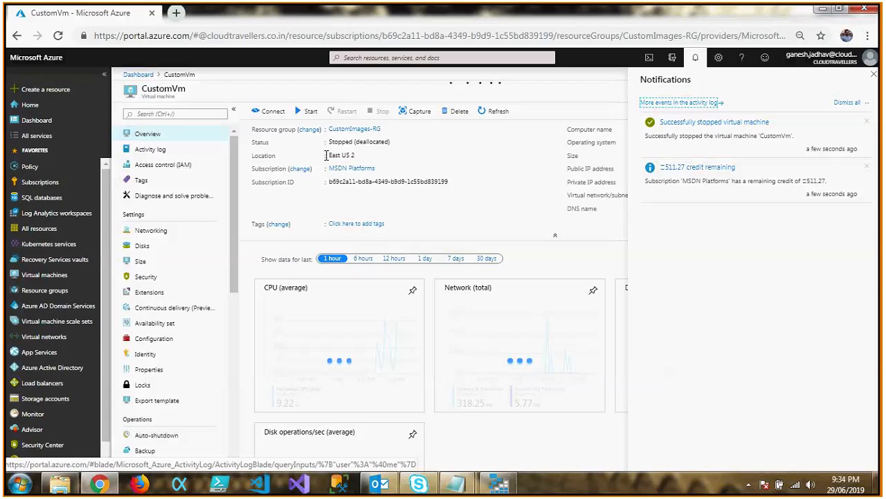
pyautogui.click(695, 57)
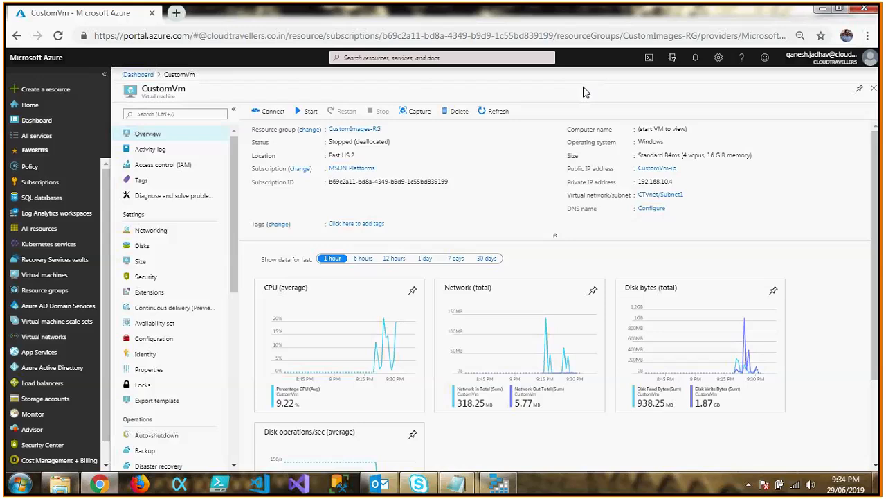
# Begin capturing an image of CustomVm and name the image mySAPCustomImage.
pyautogui.click(415, 116)
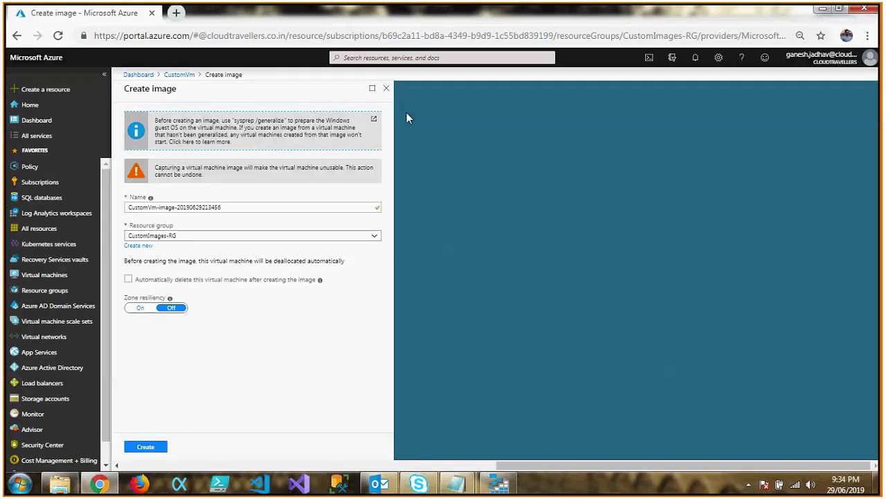
pyautogui.click(178, 205)
pyautogui.hotkey('ctrl', 'a')
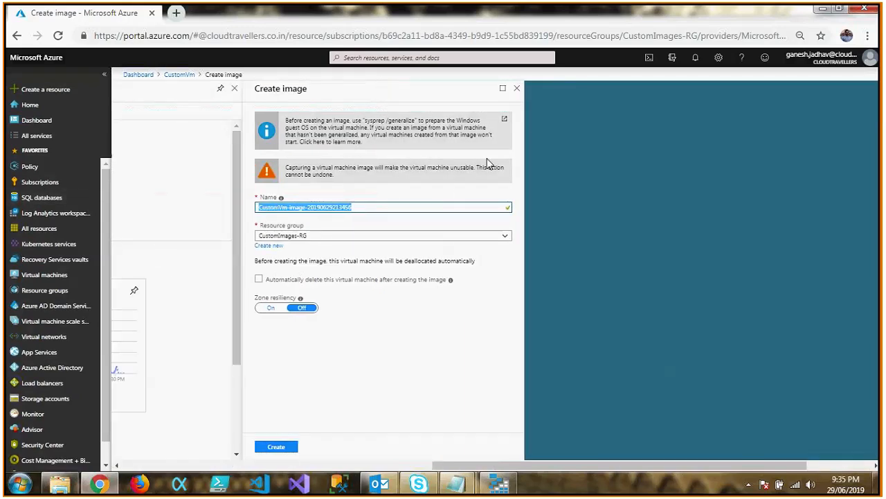
pyautogui.press('BackSpace')
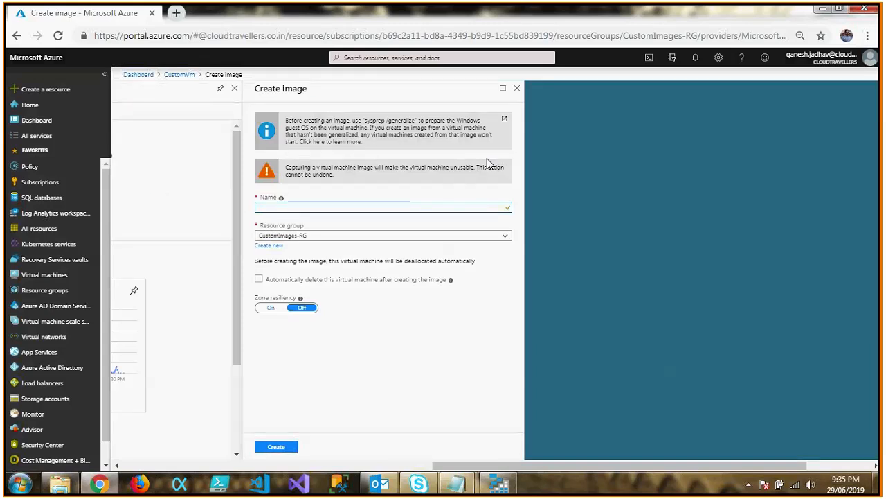
pyautogui.write('mySAPCustomImahg')
pyautogui.press('BackSpace')
pyautogui.press('BackSpace')
pyautogui.write('ge')
pyautogui.click(504, 193)
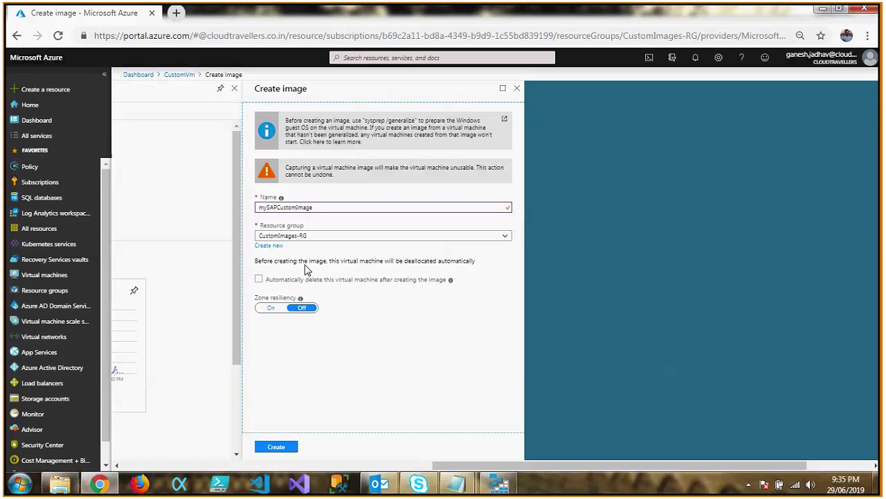
# Review the automatic deallocation note, enable automatic deletion of the virtual machine after image creation, and create the image.
pyautogui.moveTo(267, 263); pyautogui.dragTo(474, 273)
pyautogui.click(326, 261)
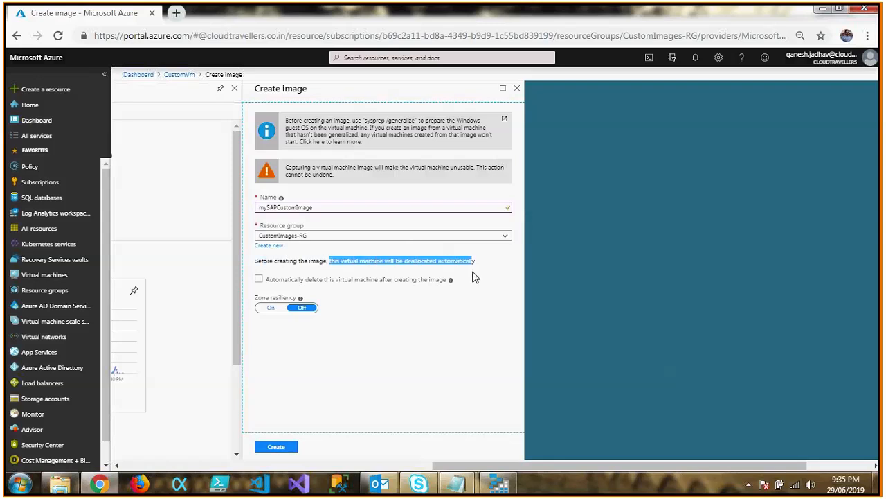
pyautogui.click(475, 269)
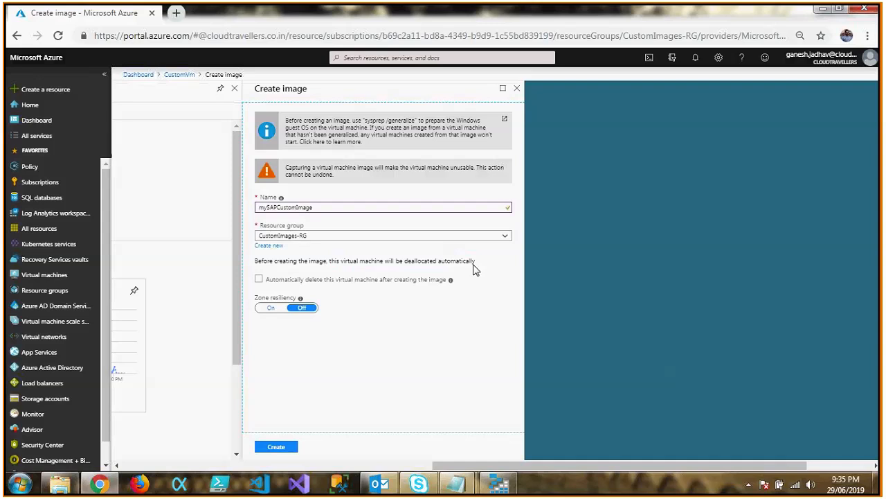
pyautogui.moveTo(474, 264); pyautogui.dragTo(386, 252)
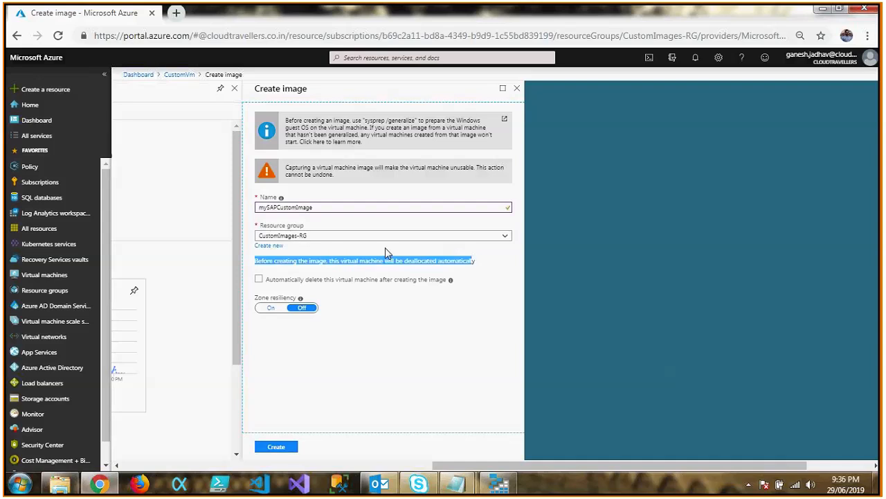
pyautogui.click(385, 247)
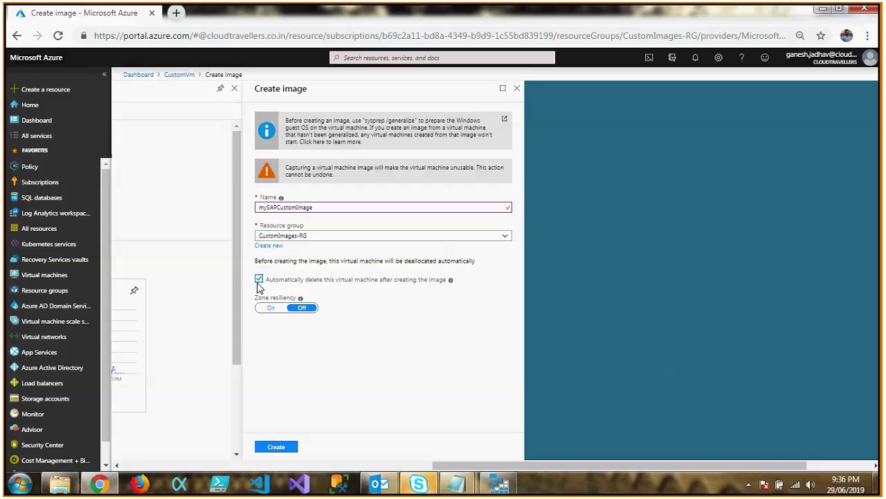
pyautogui.click(280, 451)
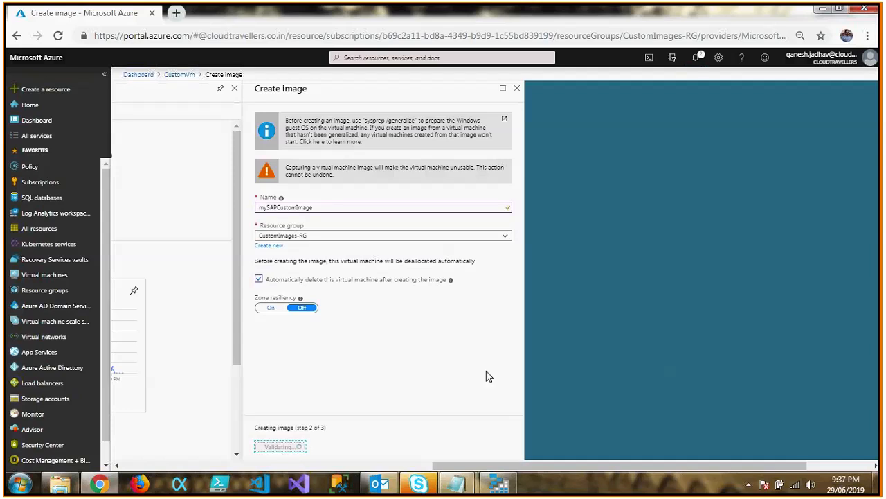
# Check the image creation notifications, and open and refresh the virtual machines list to verify whether CustomVm is deleted.
pyautogui.click(696, 59)
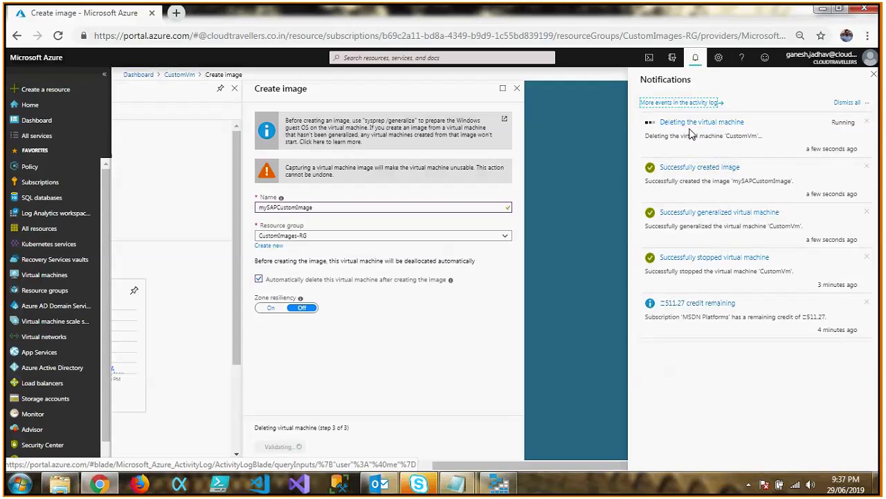
pyautogui.click(698, 58)
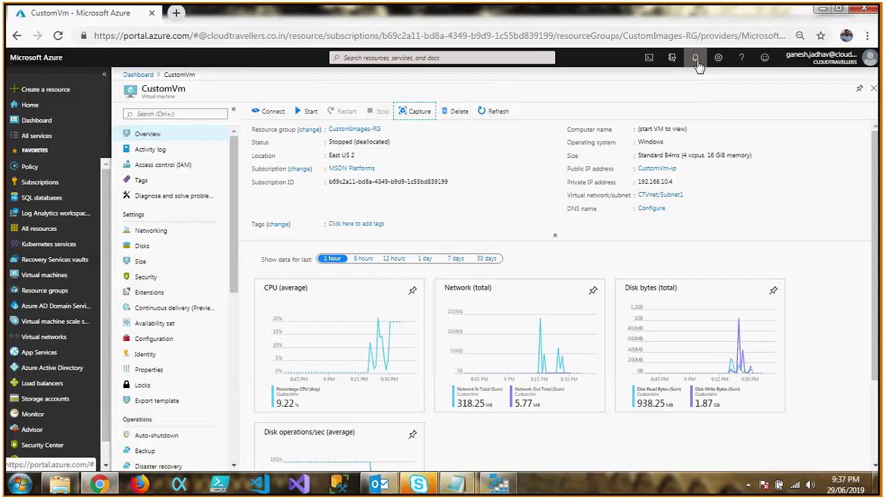
pyautogui.click(874, 88)
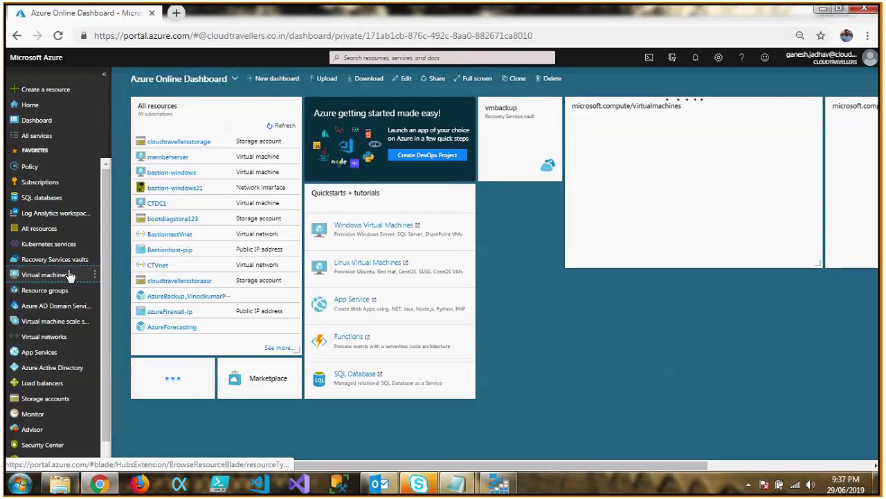
pyautogui.click(70, 275)
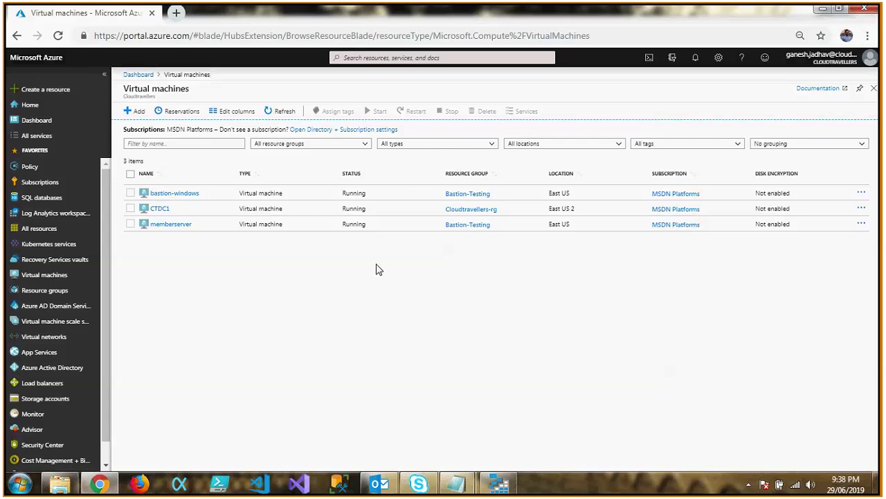
pyautogui.click(280, 111)
# Search all services for "images", open the Images service, and open mySAPCustomImage.
pyautogui.click(48, 136)
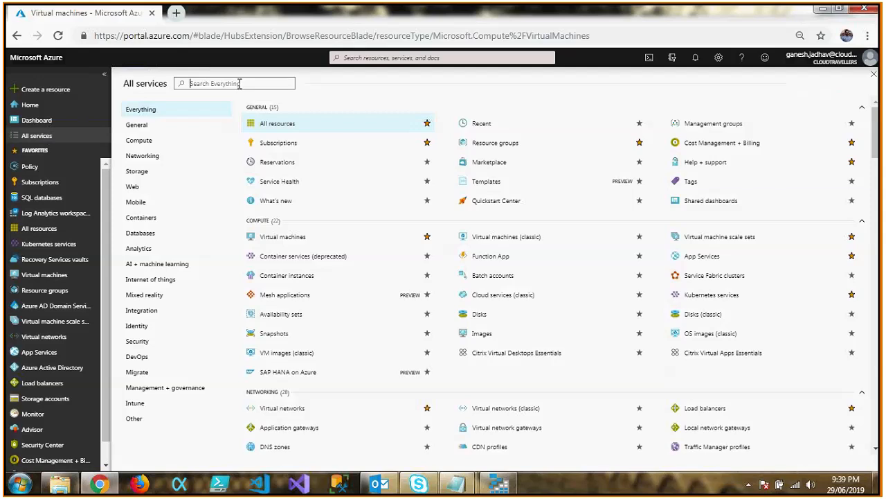
pyautogui.write('images')
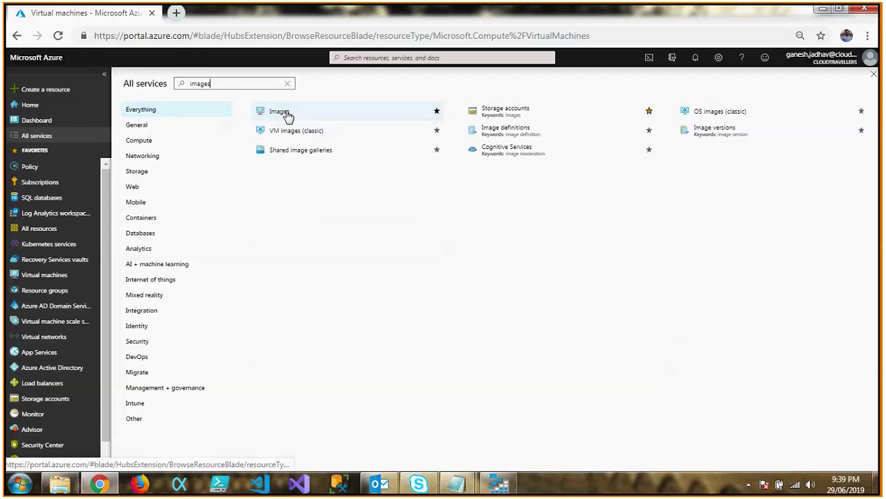
pyautogui.click(288, 116)
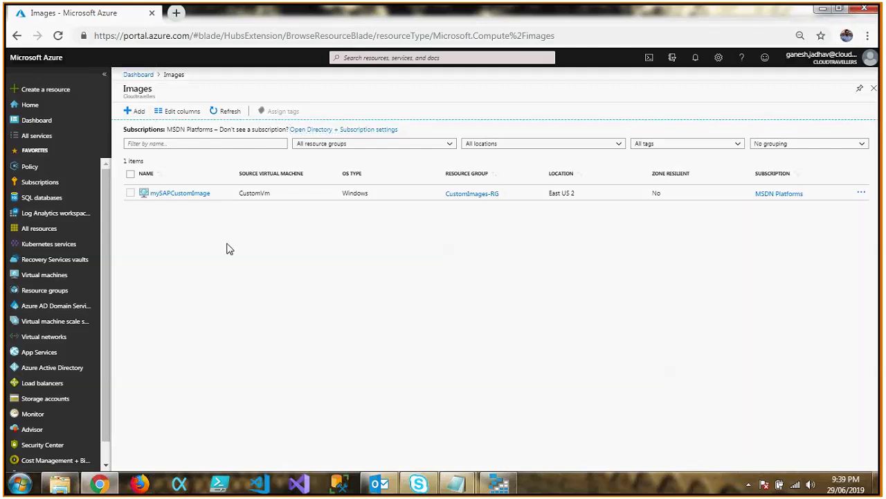
pyautogui.click(187, 193)
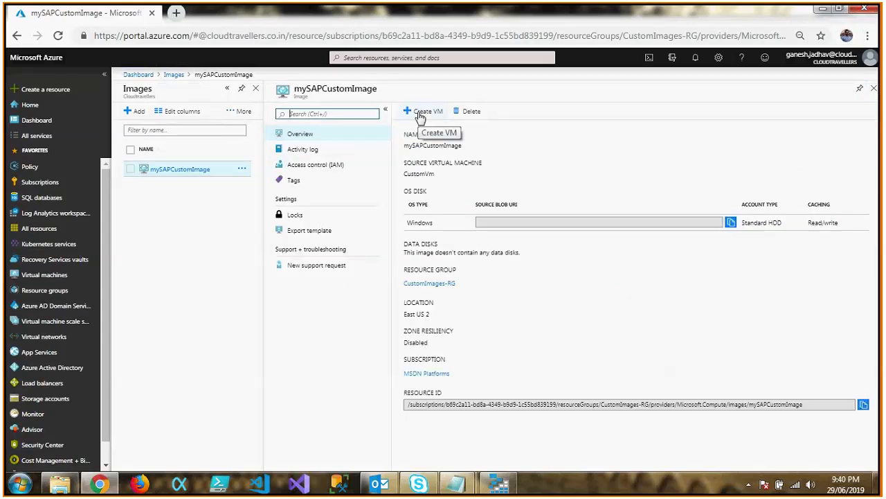
# Start creating a virtual machine from mySAPCustomImage and assign it a new resource group named VMDeployment-rg.
pyautogui.click(420, 116)
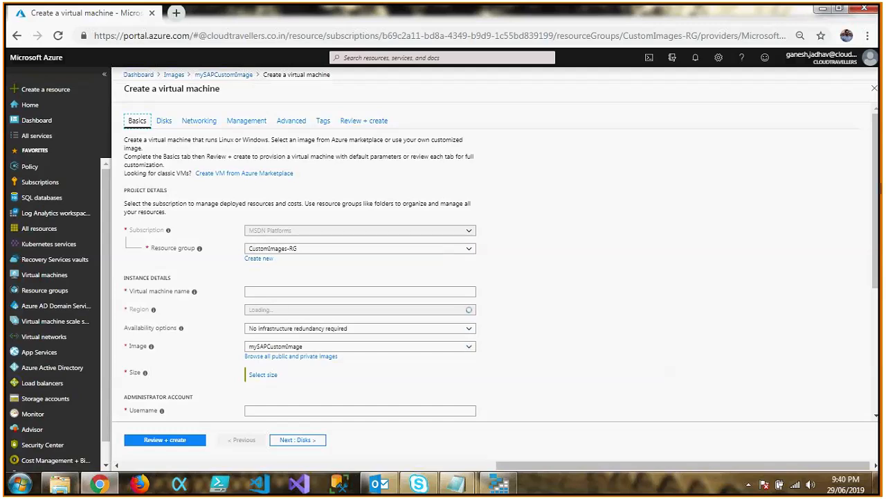
pyautogui.scroll(-1, 878, 196)
pyautogui.click(437, 253)
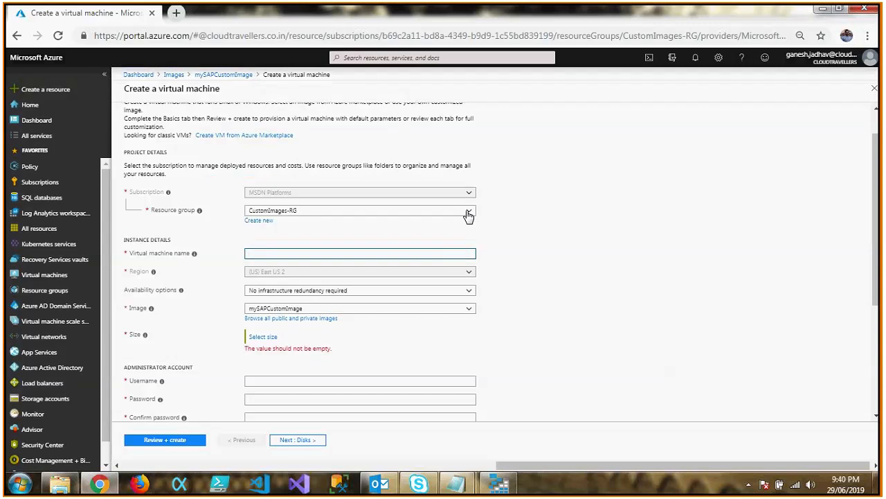
pyautogui.click(468, 213)
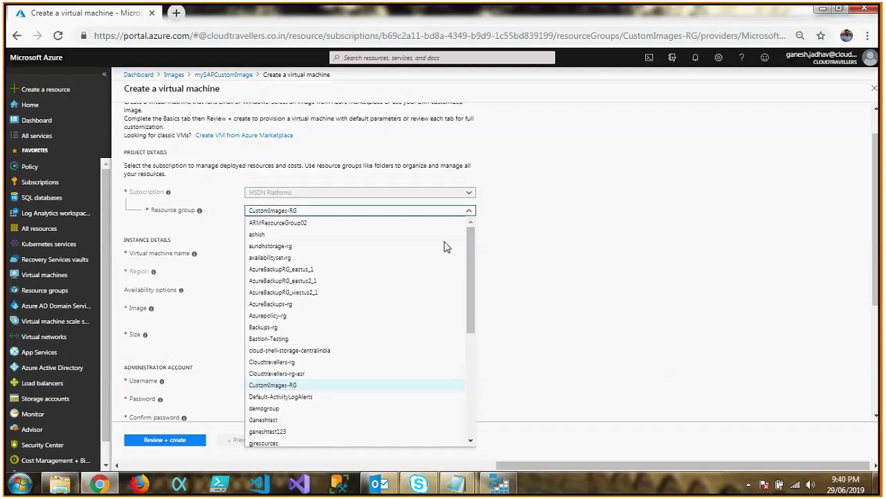
pyautogui.click(588, 284)
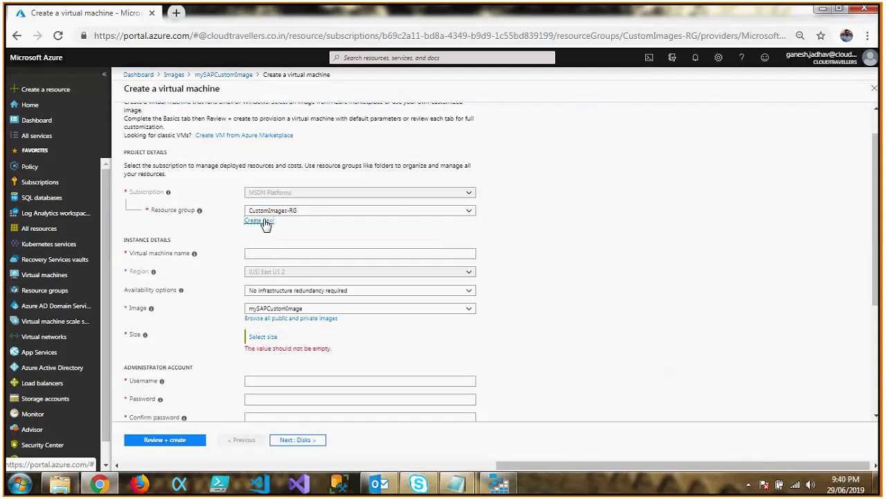
pyautogui.click(261, 220)
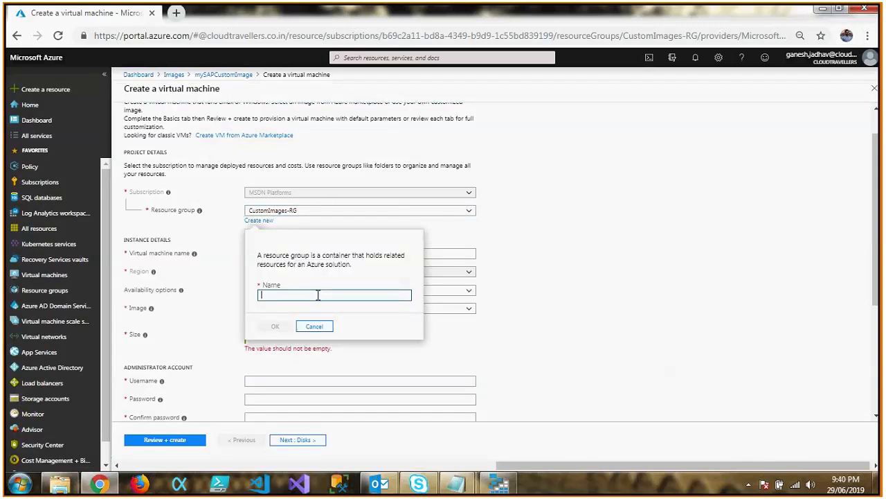
pyautogui.write('VMDeployment-rg')
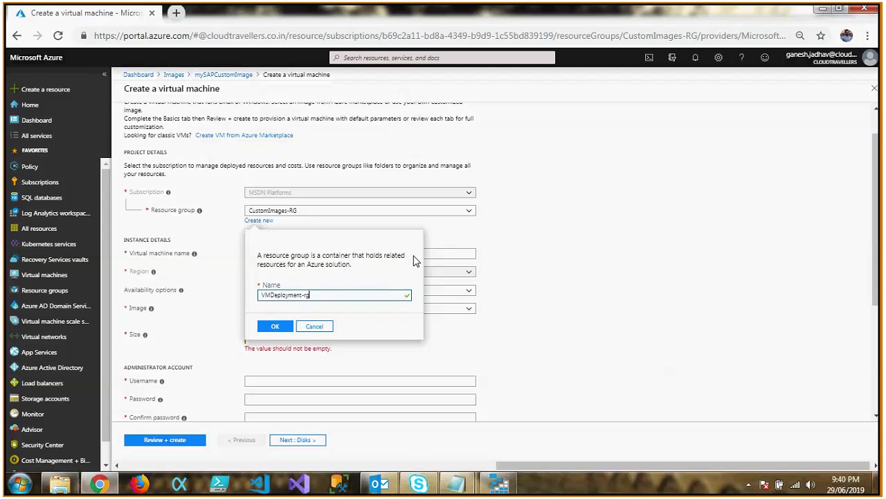
pyautogui.click(271, 332)
# Name the new virtual machine myfirstcustomvm.
pyautogui.click(289, 253)
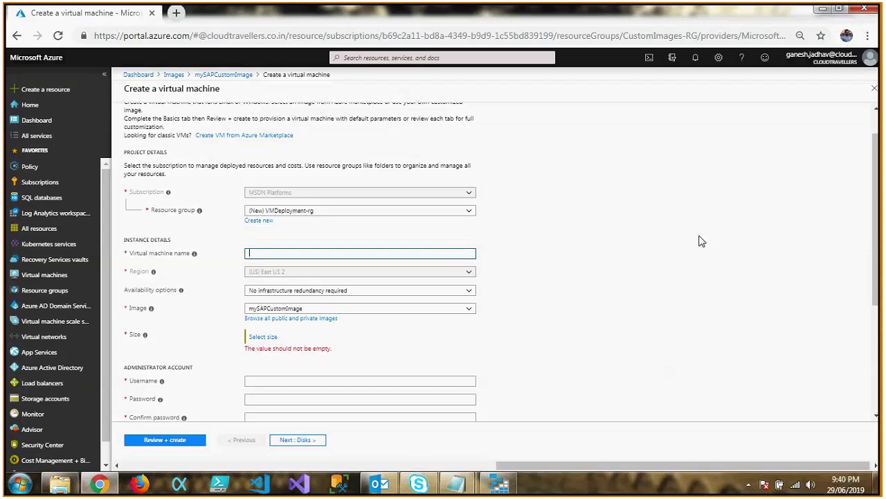
pyautogui.write('M')
pyautogui.write('yfirst')
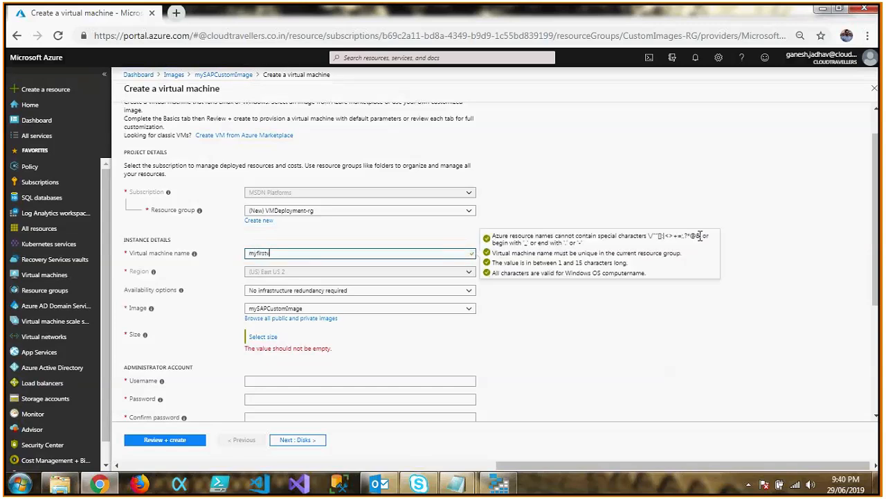
pyautogui.write('customvm')
# Choose the Standard B2s size with 2 vCPUs and 4 GiB memory for the virtual machine.
pyautogui.click(878, 196)
pyautogui.moveTo(878, 196); pyautogui.dragTo(879, 234)
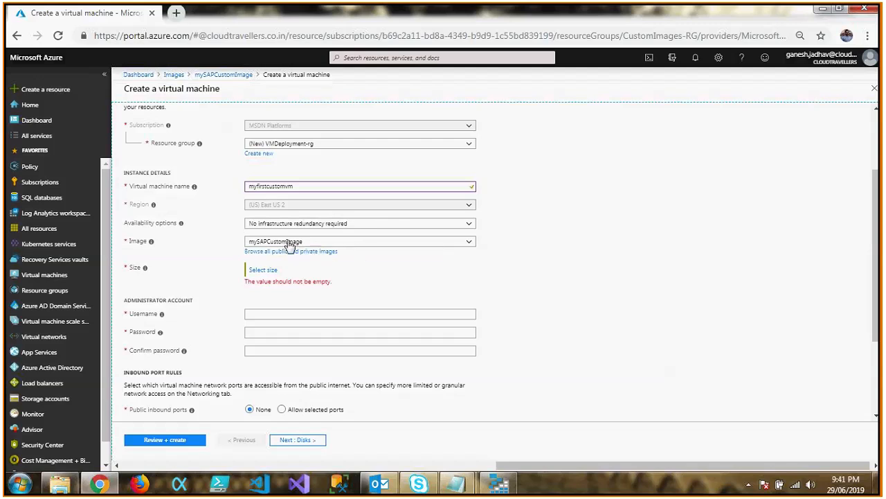
pyautogui.click(267, 271)
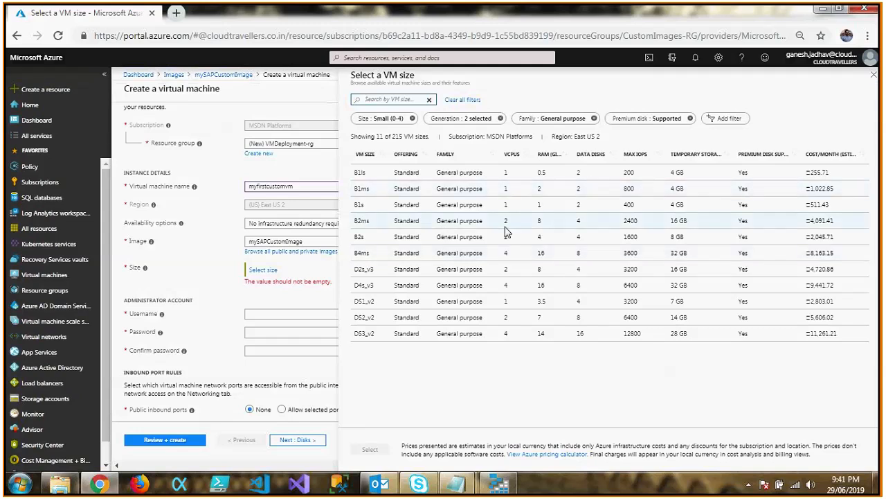
pyautogui.click(371, 241)
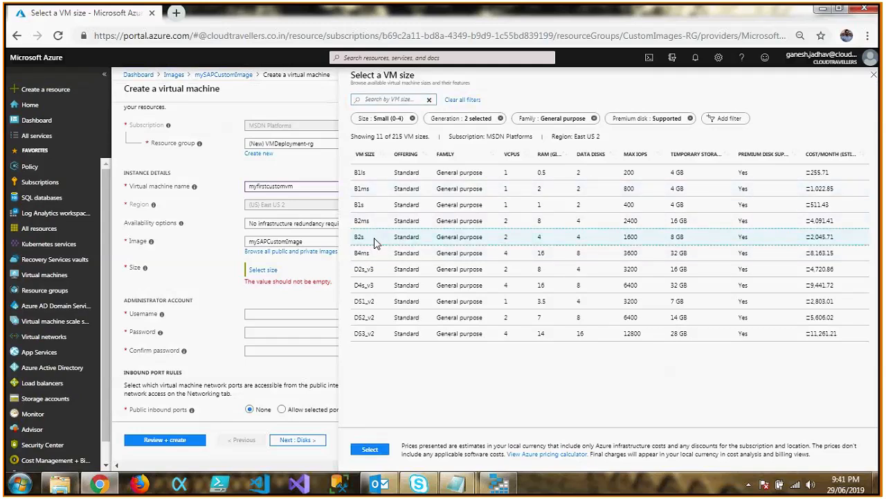
pyautogui.click(369, 448)
# Set the administrator username to azureadmin, then enter and confirm the administrator account password.
pyautogui.scroll(-1, 444, 305)
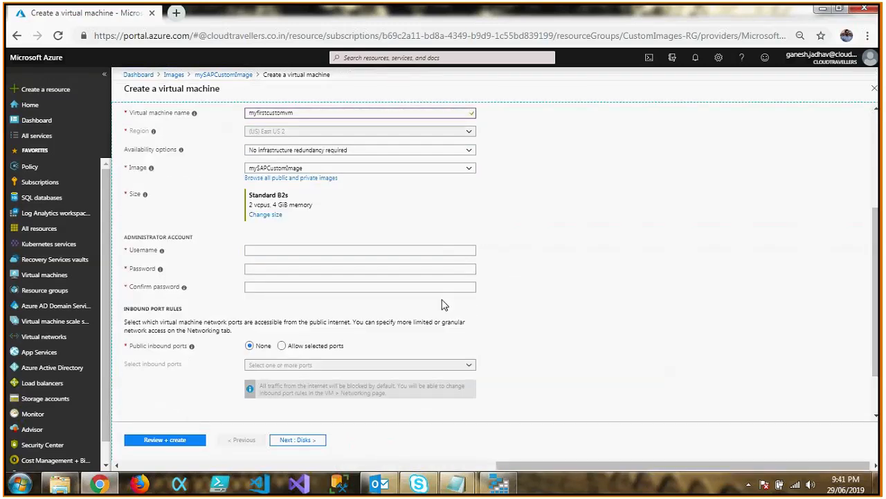
pyautogui.click(382, 249)
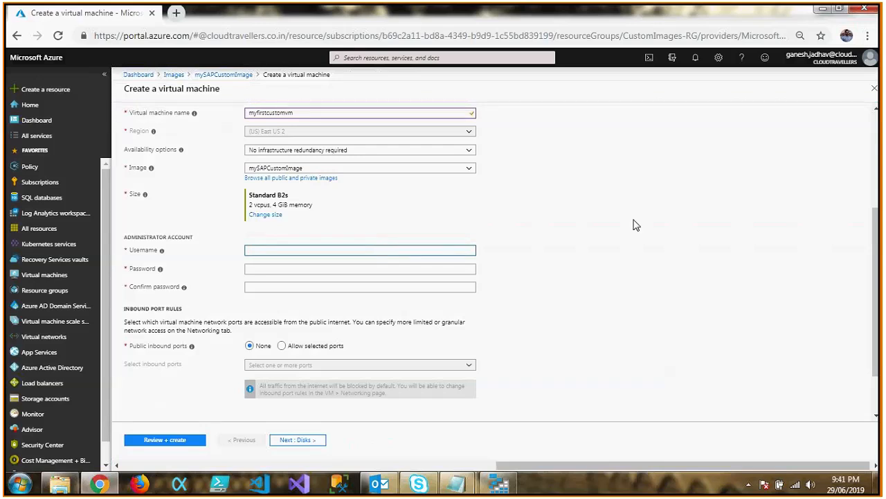
pyautogui.write('azureadmin')
pyautogui.press('Tab')
pyautogui.write('Password@123')
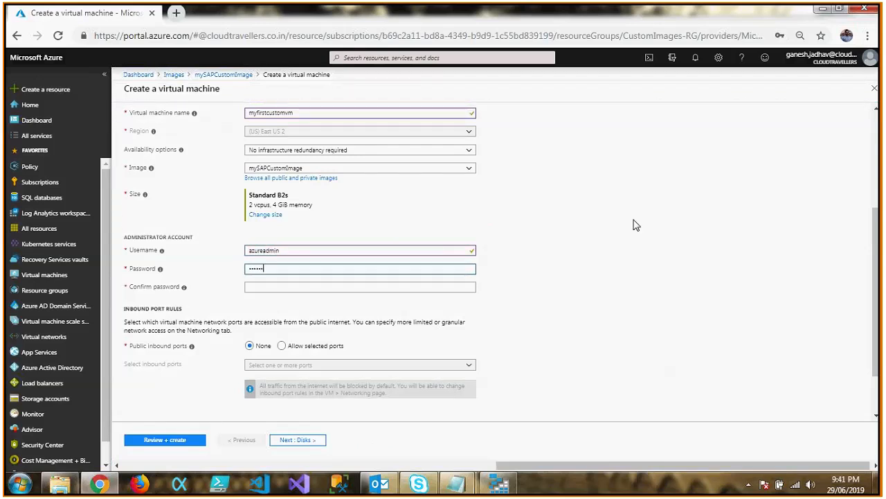
pyautogui.write('456')
pyautogui.press('Tab')
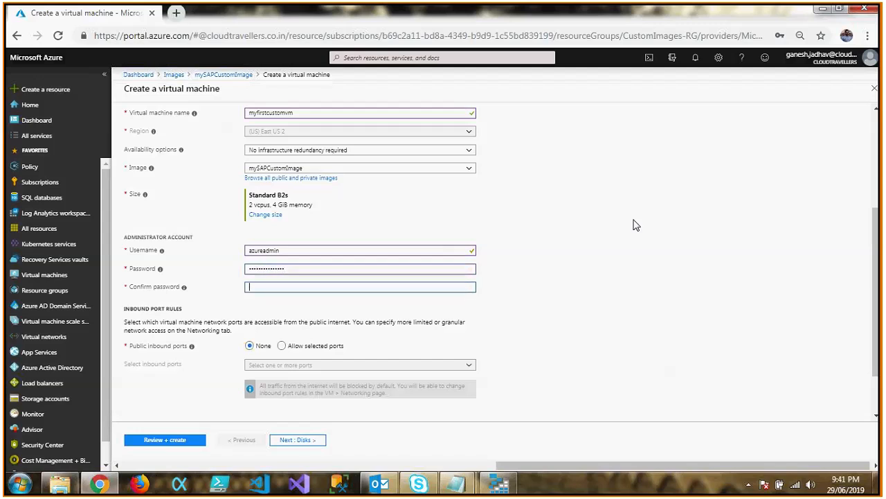
pyautogui.write('Password@123456')
# Allow selected public inbound ports and choose RDP (3389) for the virtual machine.
pyautogui.click(281, 345)
pyautogui.click(334, 365)
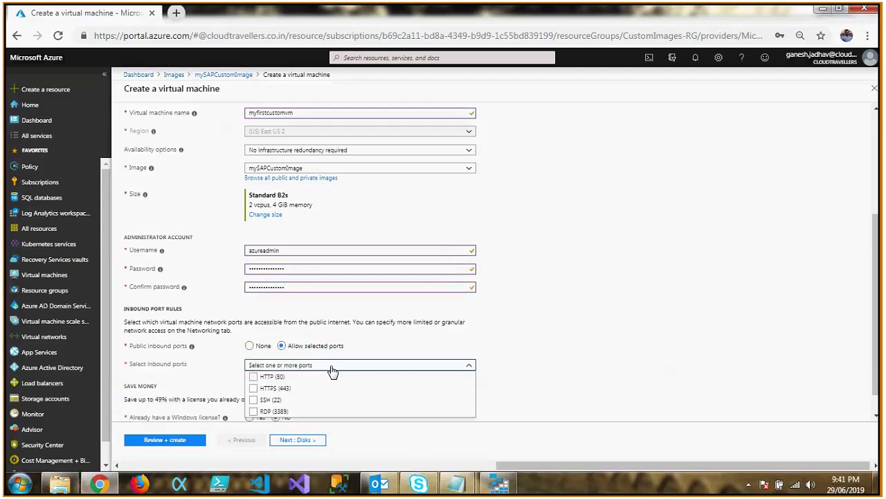
pyautogui.click(270, 411)
pyautogui.click(574, 300)
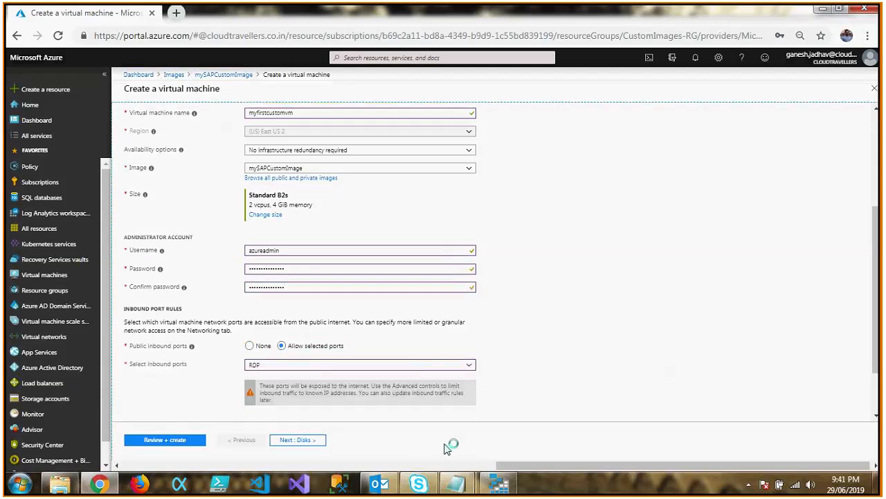
# Set the OS disk type to Standard HDD and review the managed disks setting in the advanced disk options.
pyautogui.click(298, 439)
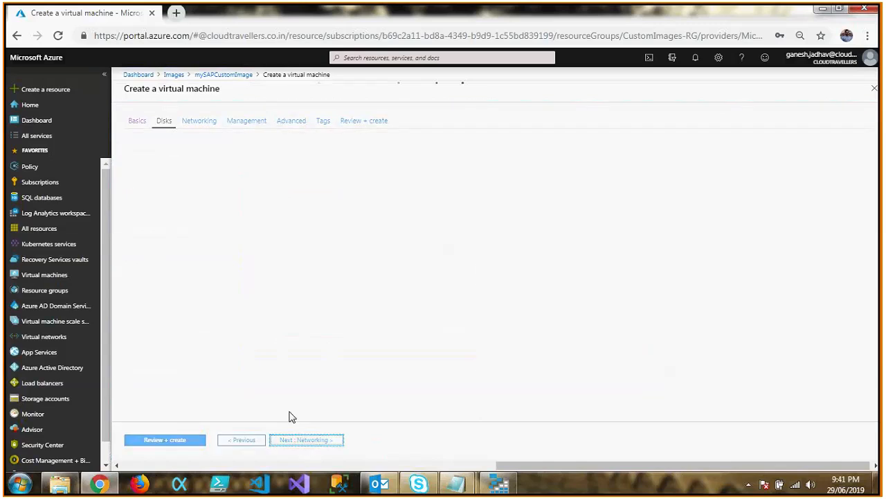
pyautogui.click(378, 182)
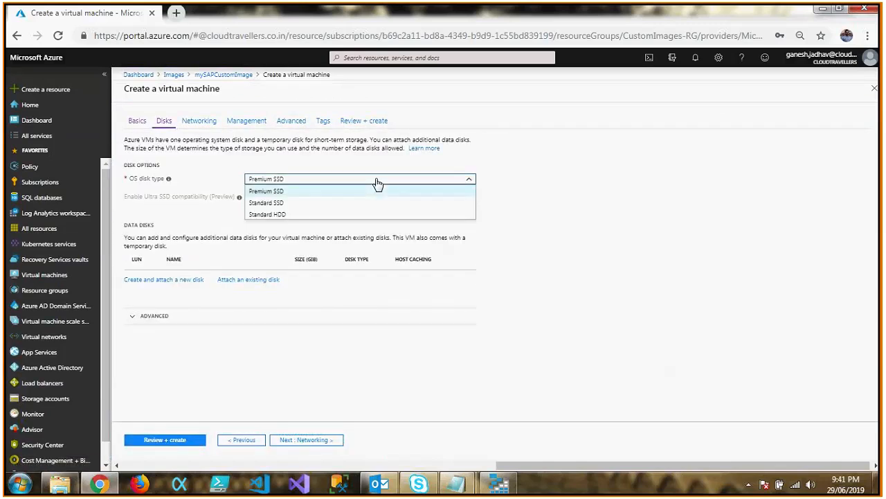
pyautogui.click(273, 214)
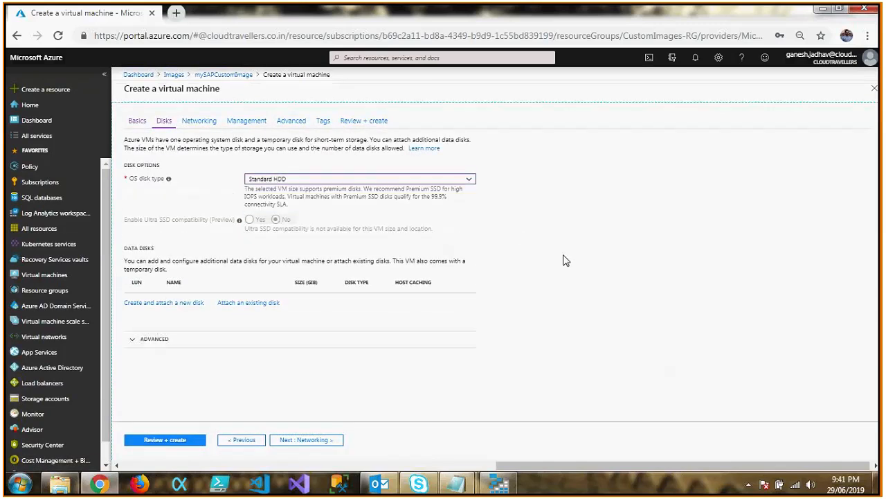
pyautogui.click(132, 344)
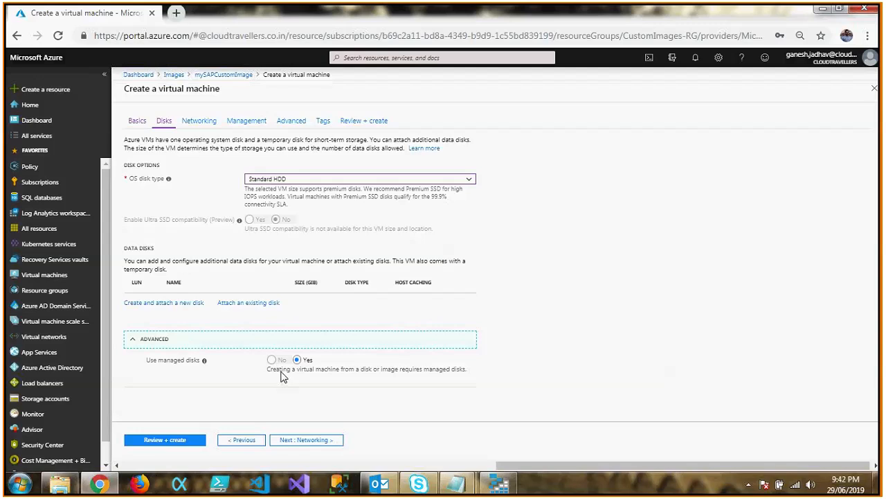
pyautogui.moveTo(281, 375); pyautogui.dragTo(465, 377)
pyautogui.click(465, 378)
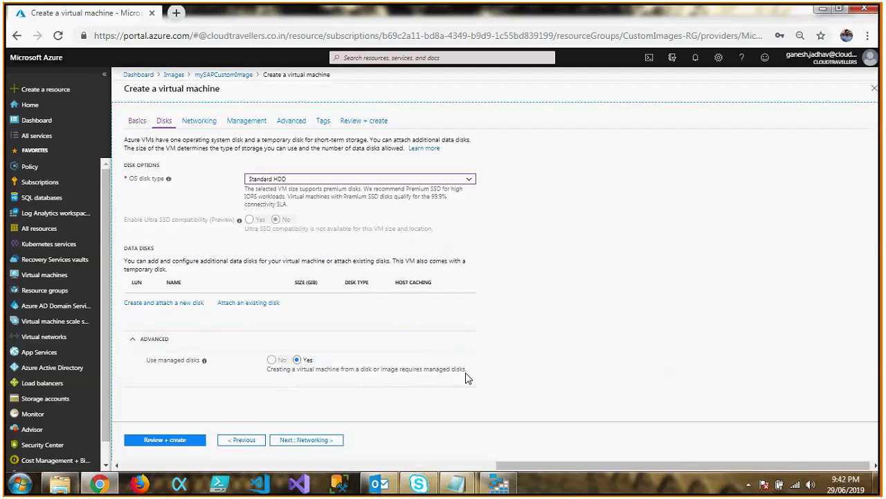
# Connect the virtual machine to the CTVnet virtual network and its DC (192.168.10.128/25) subnet.
pyautogui.click(306, 447)
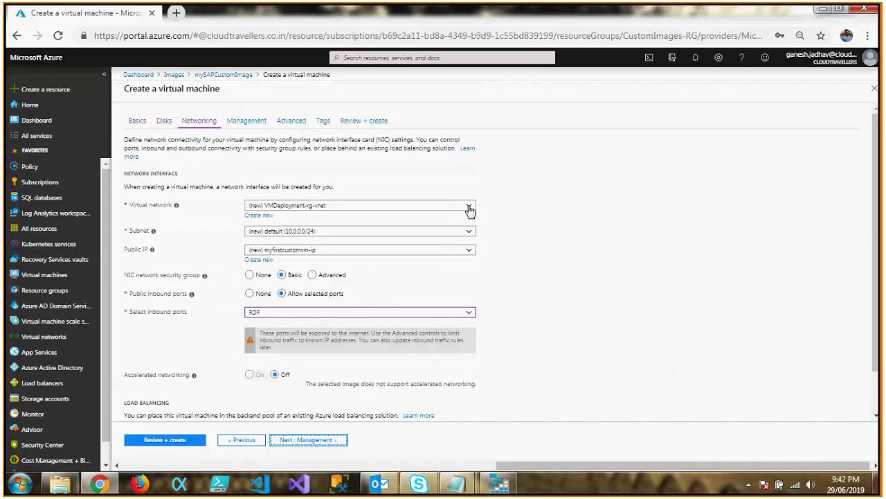
pyautogui.click(468, 206)
pyautogui.click(270, 238)
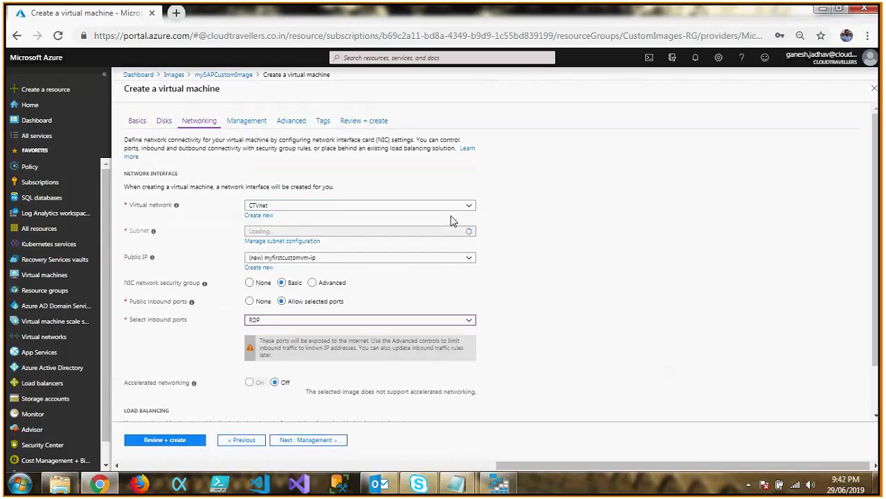
pyautogui.click(470, 234)
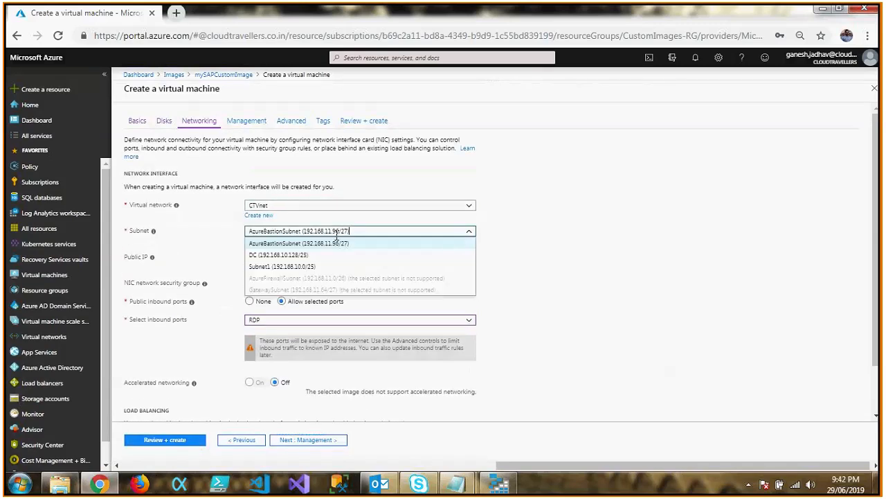
pyautogui.click(281, 255)
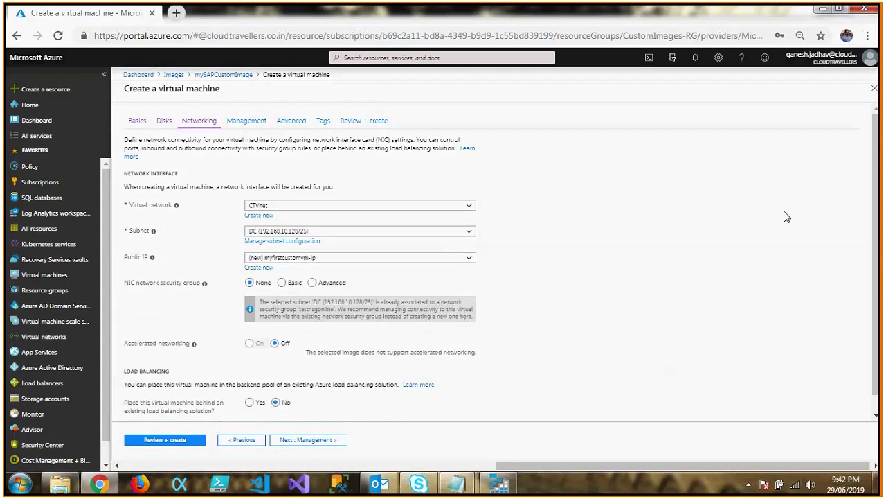
# Turn off boot diagnostics in the virtual machine's management settings.
pyautogui.scroll(-1, 554, 311)
pyautogui.click(324, 440)
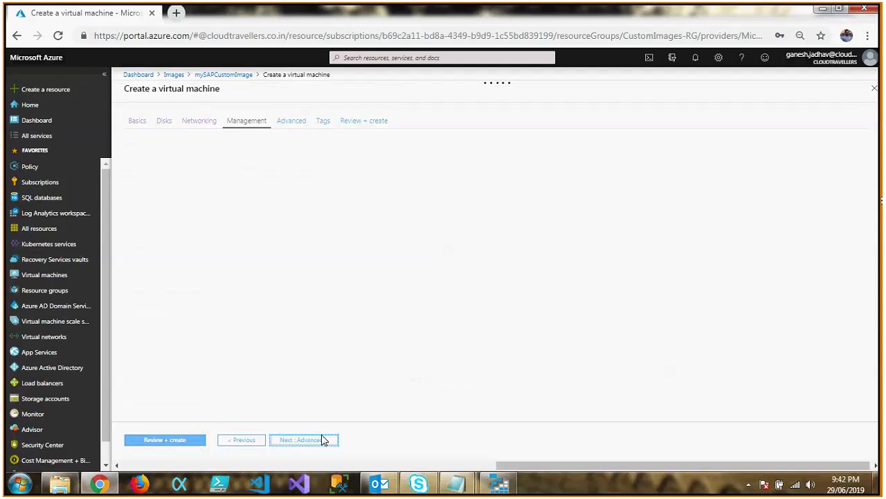
pyautogui.click(275, 240)
pyautogui.click(275, 340)
# Keep the default advanced settings and tags, proceed to the final review, and create the virtual machine.
pyautogui.click(309, 442)
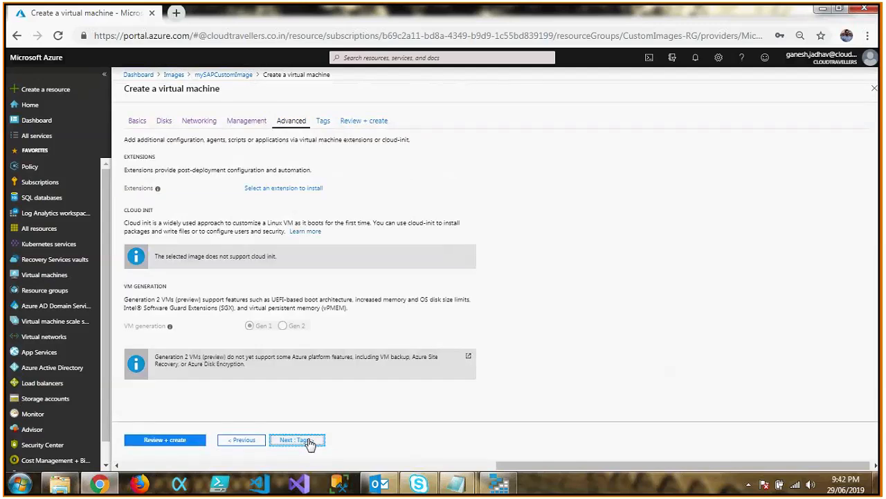
pyautogui.click(309, 442)
pyautogui.click(309, 442)
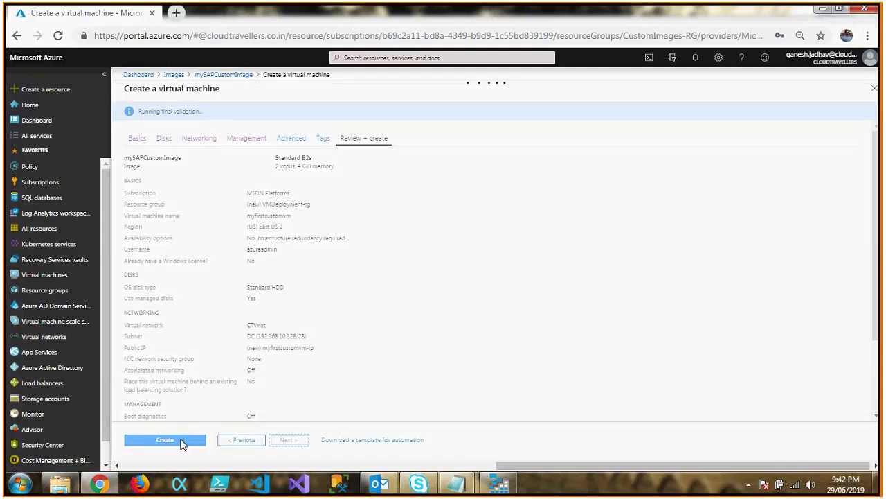
pyautogui.click(181, 441)
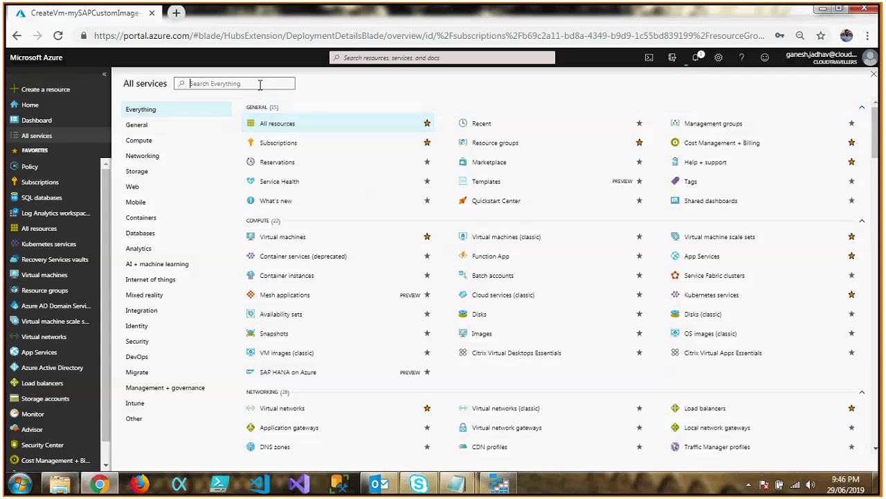
# Search all services for "images" to review the image-related services, and clear the search.
pyautogui.write('images')
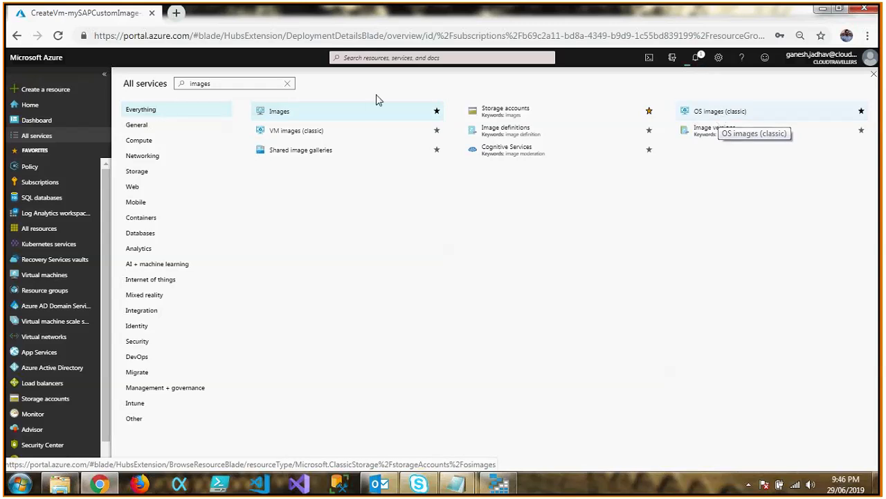
pyautogui.click(288, 84)
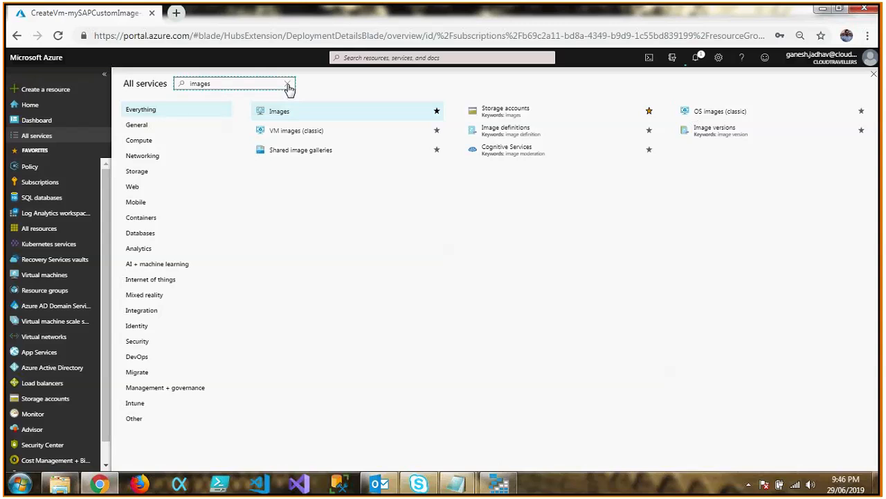
pyautogui.click(288, 85)
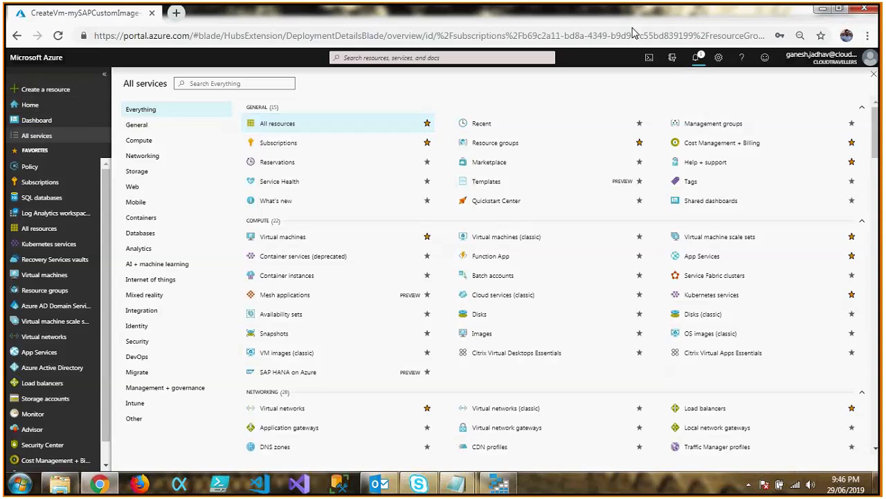
# Check the notifications for the deployment's progress, close the deployment overview, and check the notifications again from the dashboard.
pyautogui.click(698, 59)
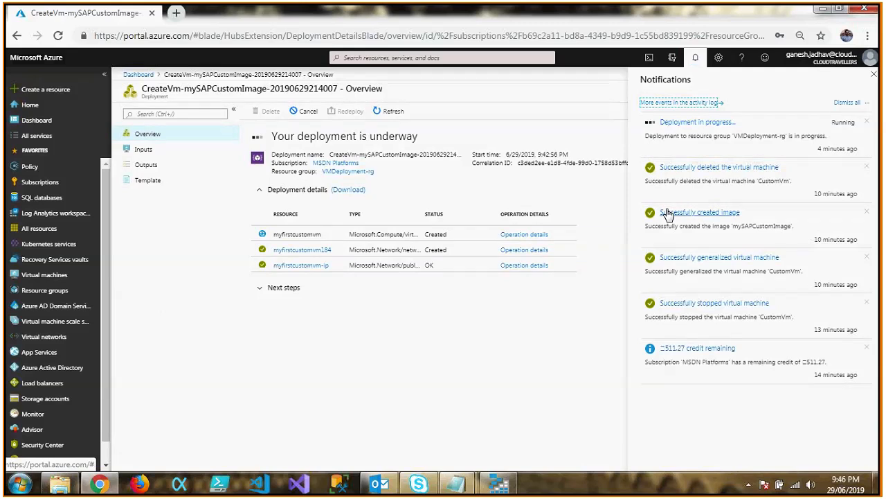
pyautogui.click(697, 60)
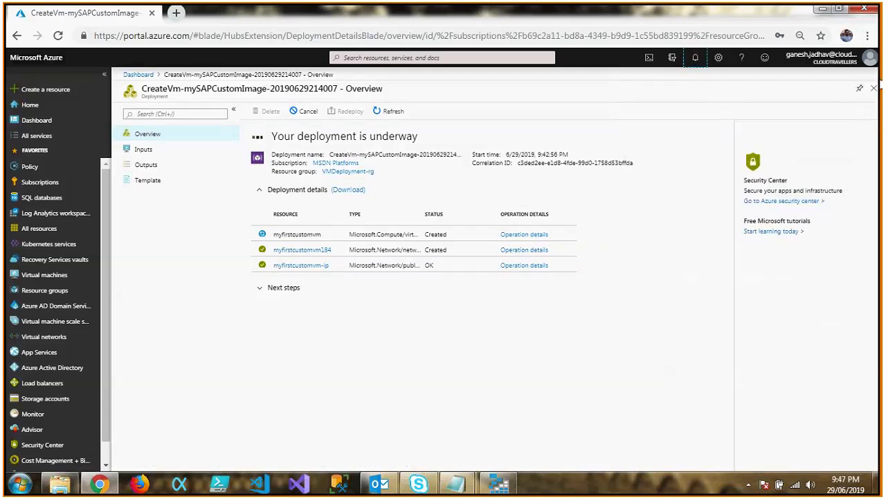
pyautogui.click(876, 88)
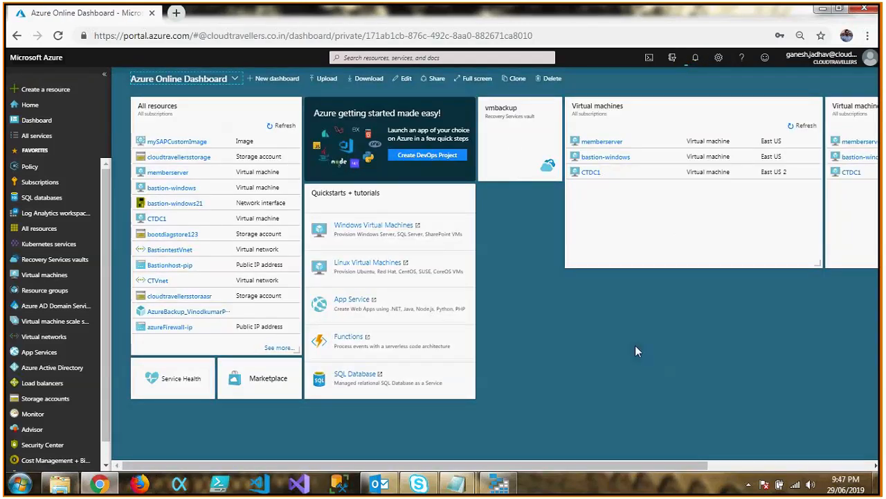
pyautogui.moveTo(513, 4)
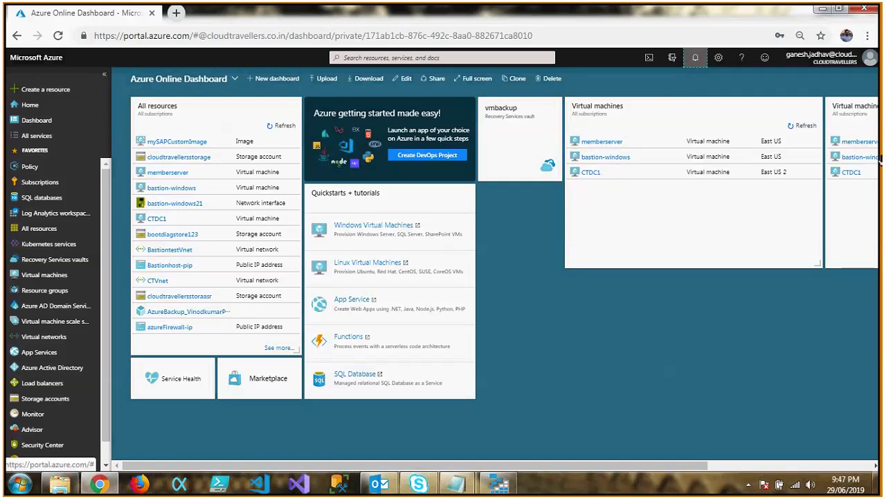
pyautogui.click(704, 59)
pyautogui.click(704, 60)
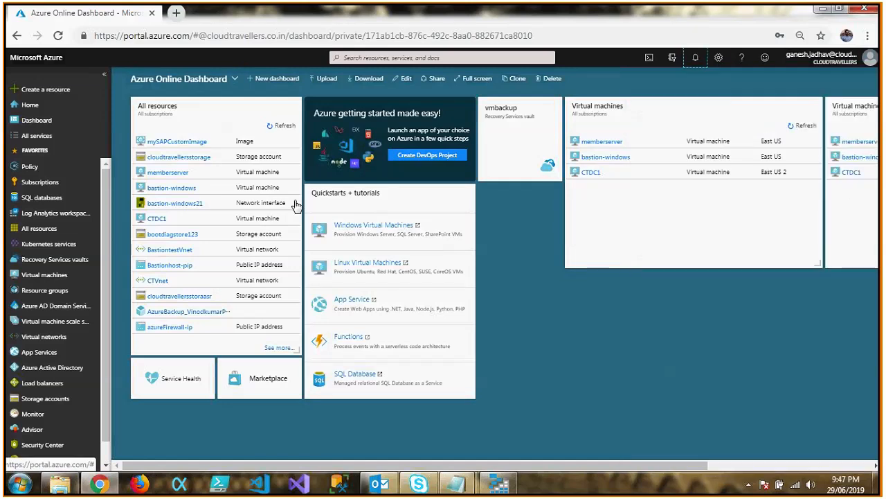
# Open the virtual machines list and view the overview of myfirstcustomvm.
pyautogui.click(46, 276)
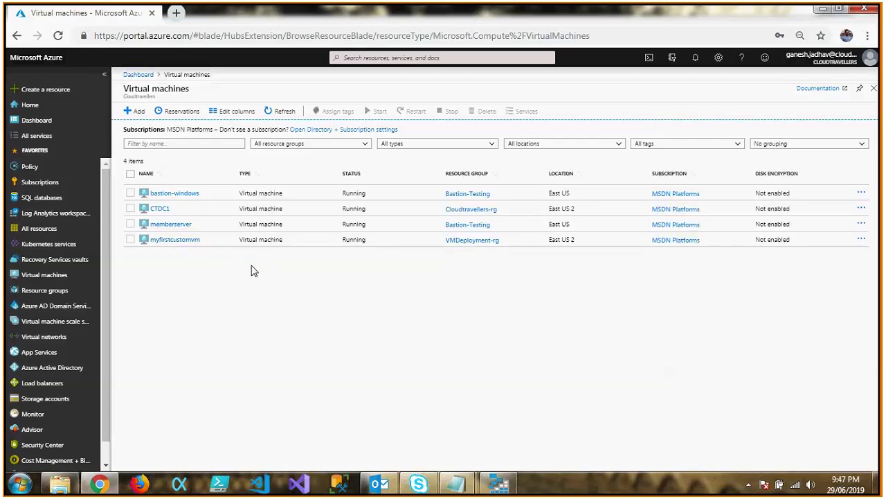
pyautogui.click(190, 241)
pyautogui.click(190, 240)
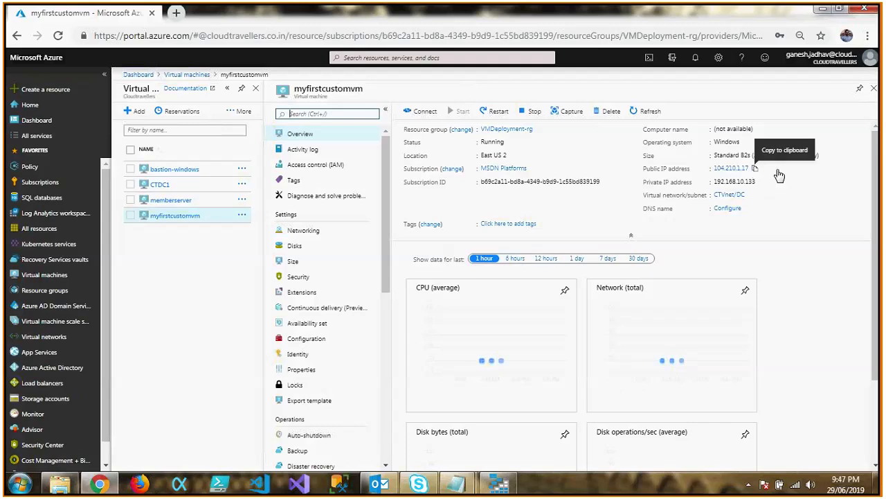
# Copy myfirstcustomvm's public IP address and start a Remote Desktop connection to it with mstsc.
pyautogui.click(755, 169)
pyautogui.press('super+r')
pyautogui.write('mst')
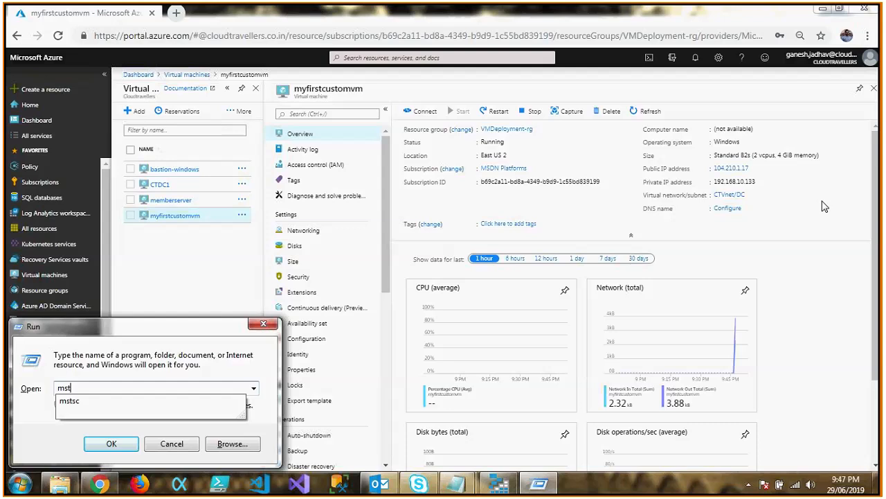
pyautogui.write('sc')
pyautogui.press('Return')
pyautogui.hotkey('ctrl', 'v')
pyautogui.press('Return')
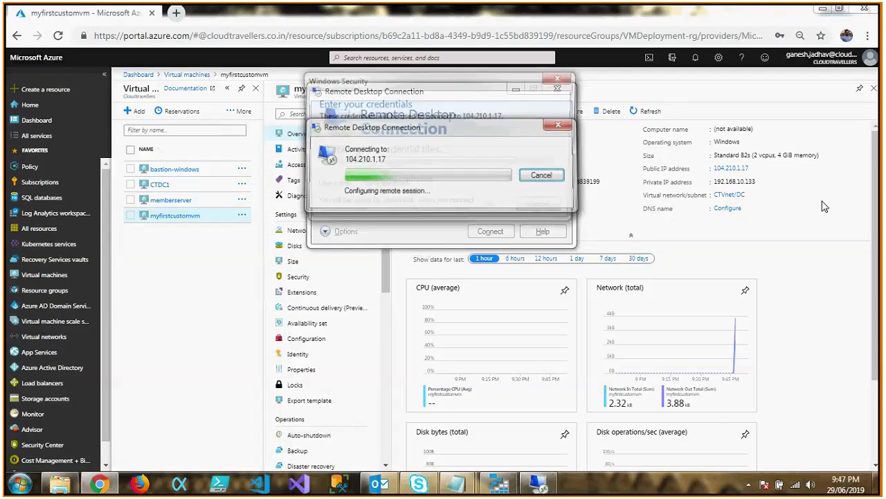
# Sign in as .\azureadmin with the account password, and accept the untrusted certificate without being asked again for this computer.
pyautogui.press('Down')
pyautogui.write('.\\')
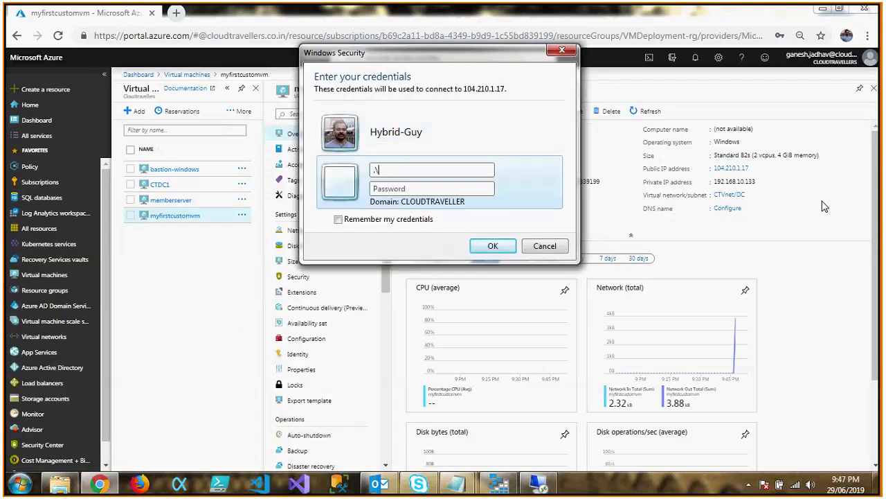
pyautogui.write('azureadmin')
pyautogui.press('Tab')
pyautogui.write('•••••••••••••••')
pyautogui.press('Return')
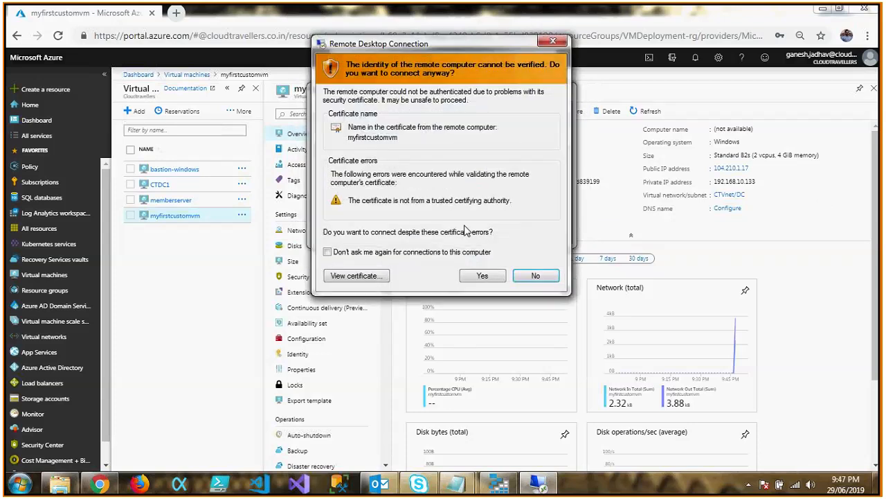
pyautogui.click(463, 252)
pyautogui.click(481, 273)
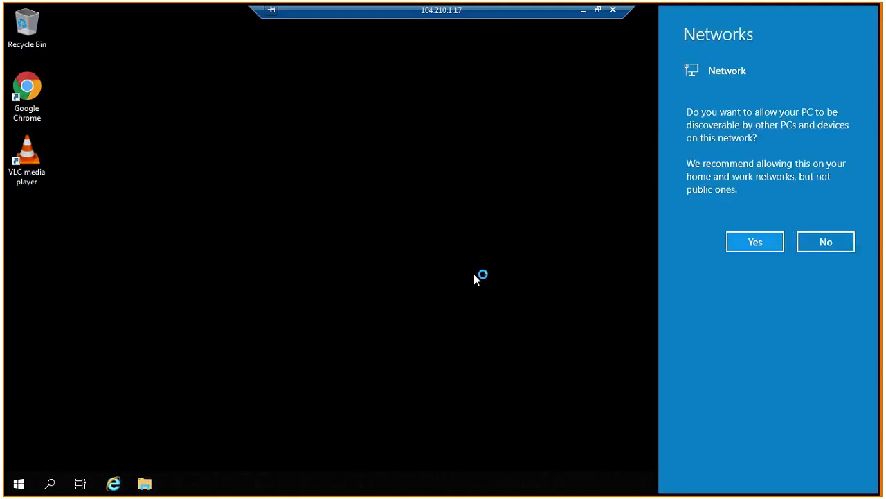
# Dismiss the network discovery prompt on the remote machine and search its installed apps for "winrar".
pyautogui.click(300, 243)
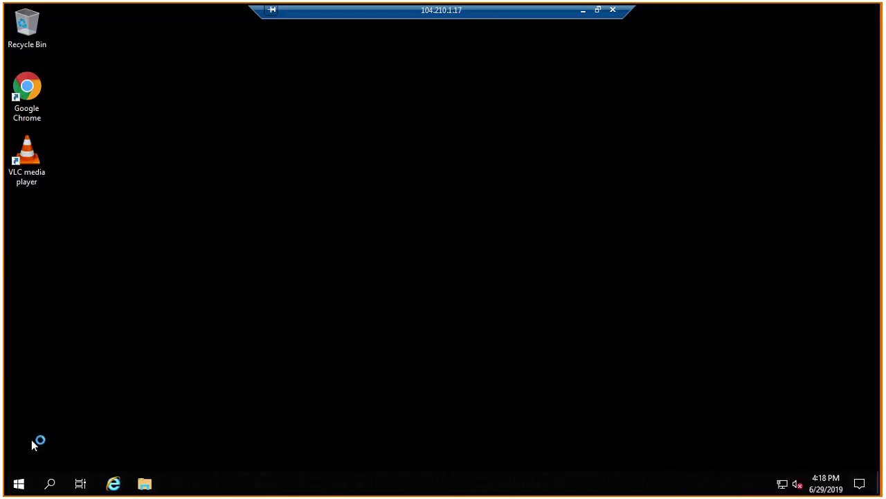
pyautogui.click(19, 486)
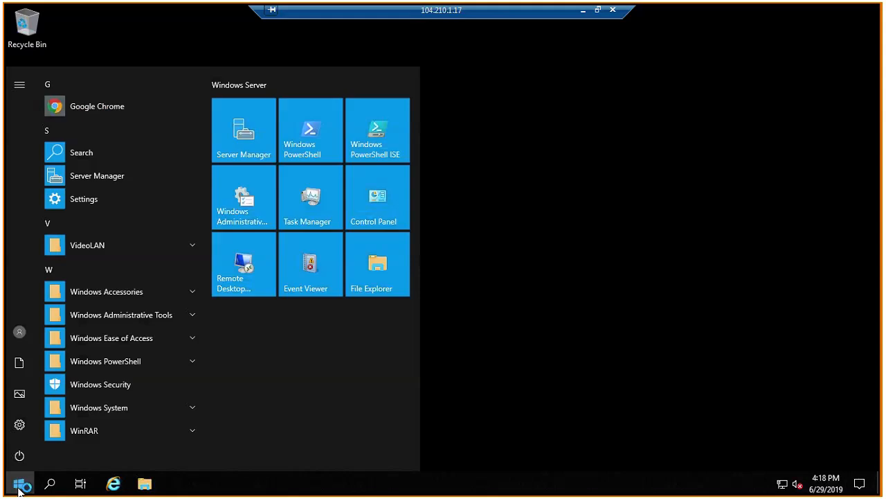
pyautogui.click(20, 486)
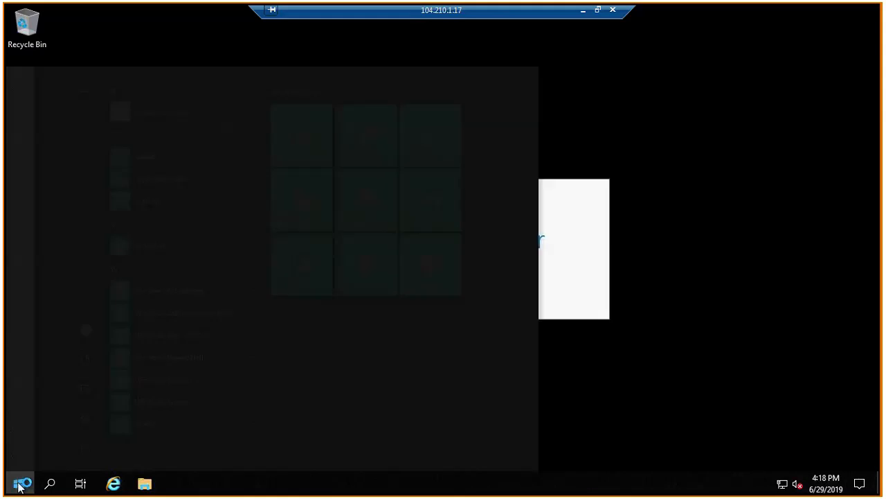
pyautogui.write('winrar')
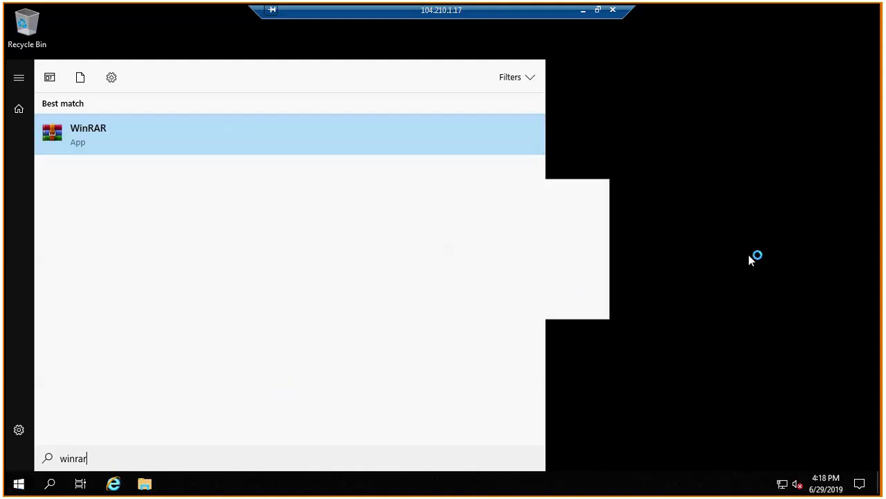
pyautogui.click(713, 314)
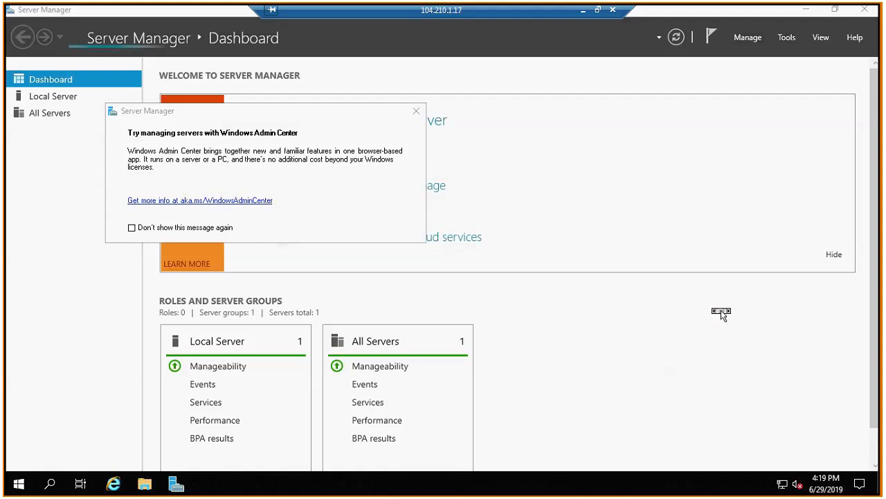
# Suppress the Windows Admin Center message for future launches, and close Server Manager.
pyautogui.click(209, 230)
pyautogui.click(417, 111)
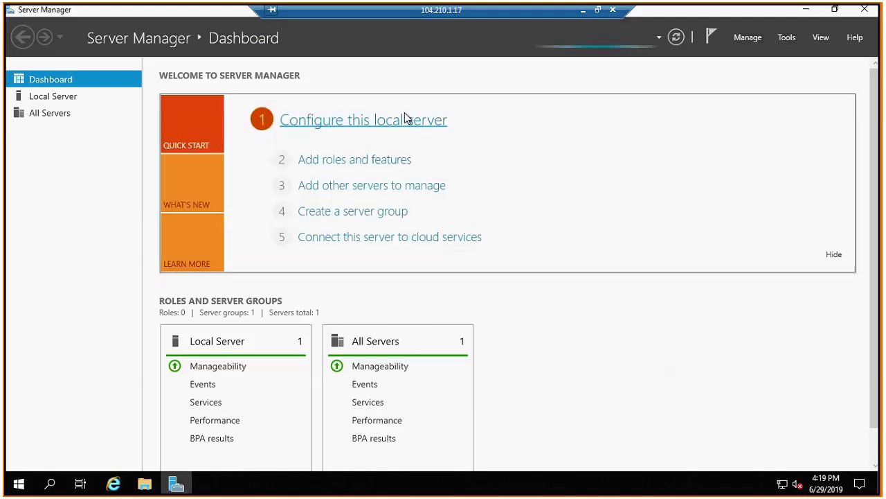
pyautogui.click(866, 10)
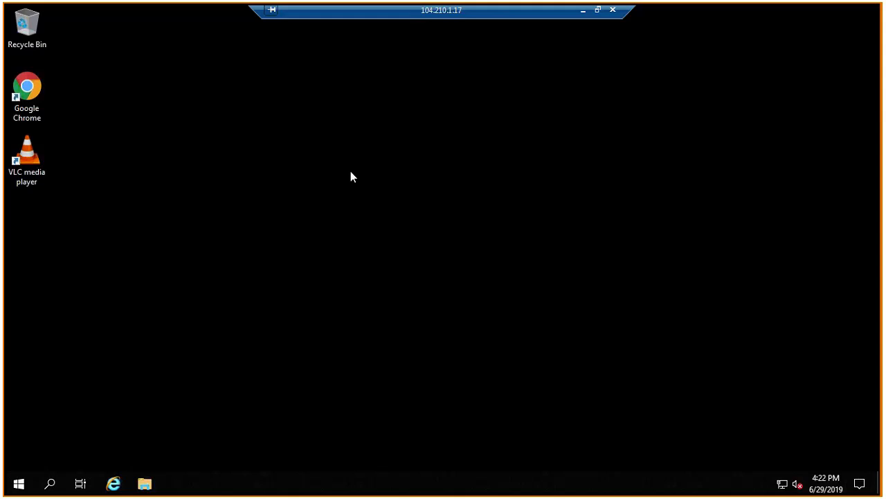
# Minimize the remote session, switch to the Notepad notes, and add a "Snapshot" heading below the Custom Images definition.
pyautogui.click(582, 14)
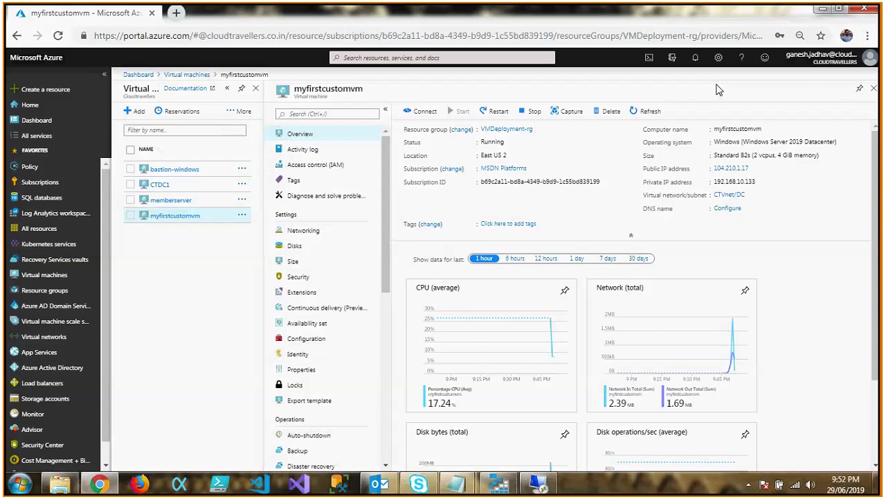
pyautogui.click(455, 485)
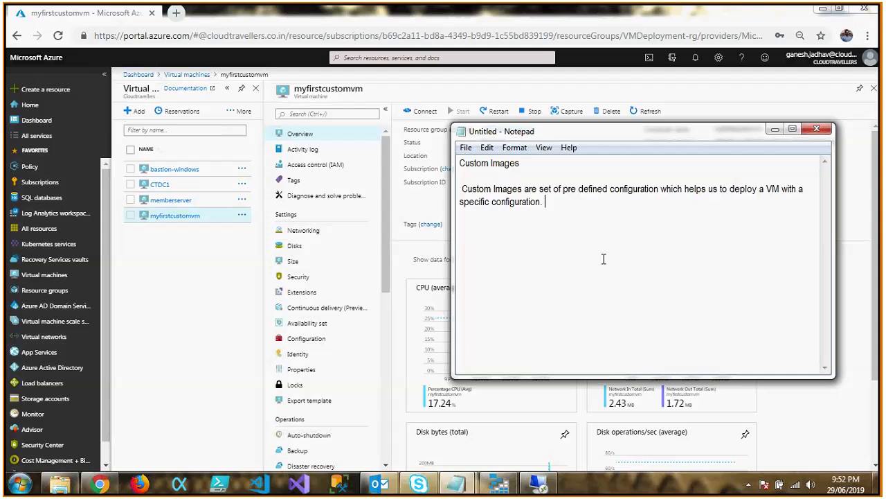
pyautogui.press('Return')
pyautogui.press('Return')
pyautogui.write('Snapshot')
pyautogui.press('Return')
pyautogui.press('Return')
# Write the definition "Snapshot is a point in time restore or Restore point of an working state." under the Snapshot heading.
pyautogui.write('Snapshot is a')
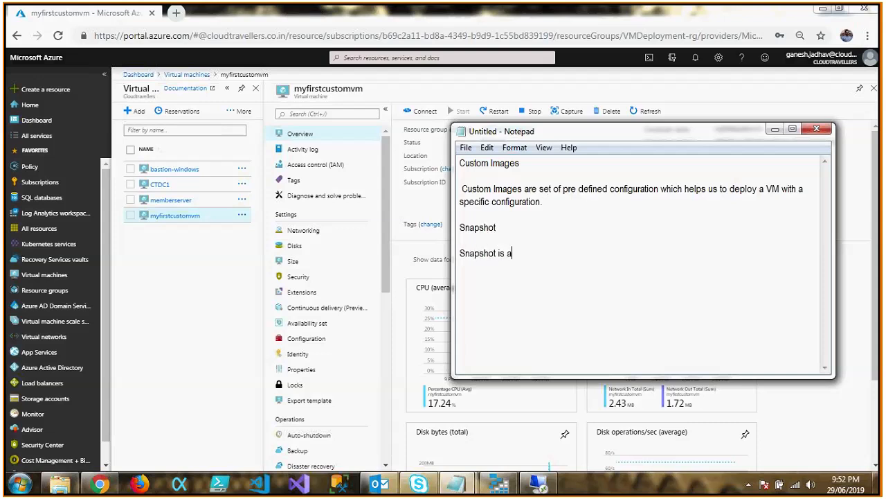
pyautogui.write(' point in tiom')
pyautogui.press('BackSpace')
pyautogui.press('BackSpace')
pyautogui.write('me restore or ')
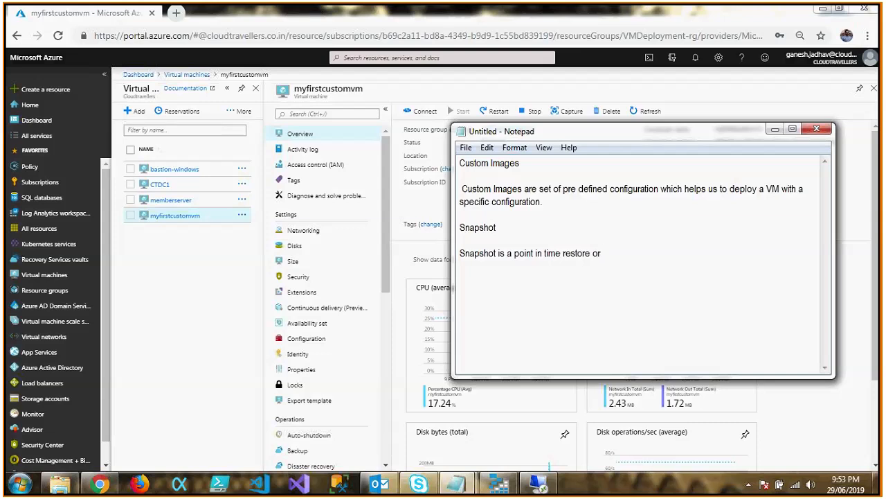
pyautogui.write('Restore point of an worki')
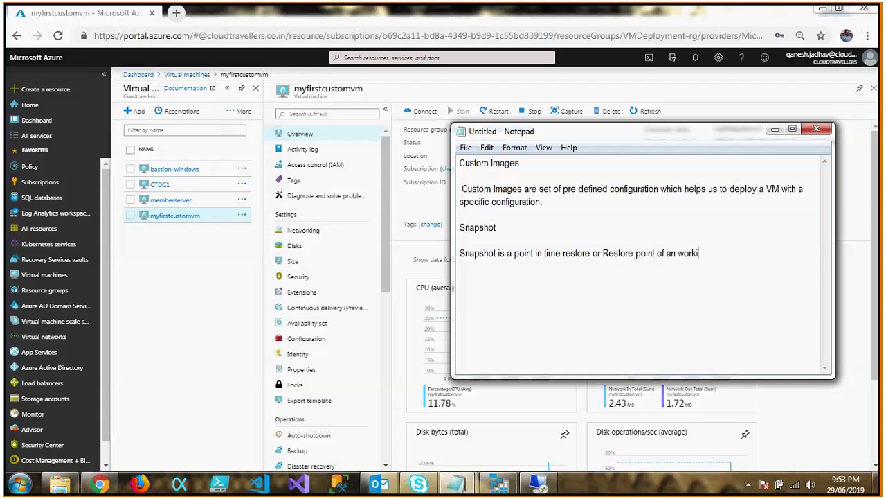
pyautogui.write('ng state.')
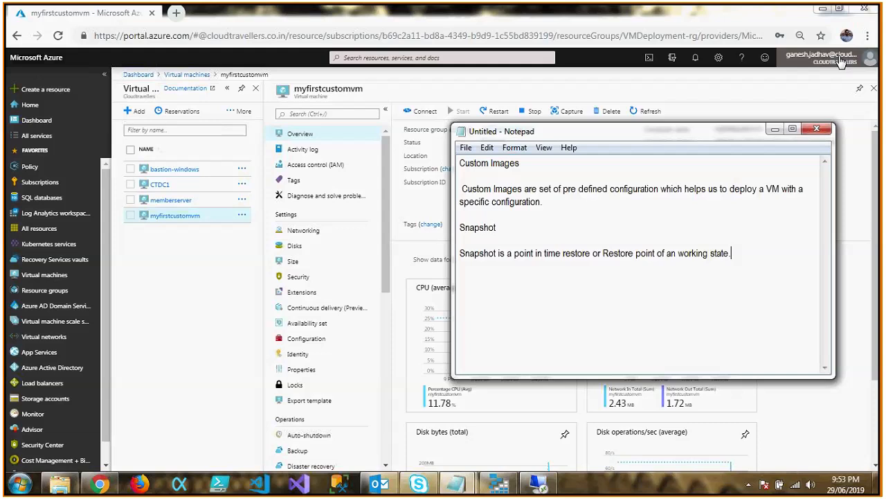
# Return to the Azure portal, close the myfirstcustomvm overview, and start creating a new virtual machine.
pyautogui.click(870, 95)
pyautogui.click(873, 89)
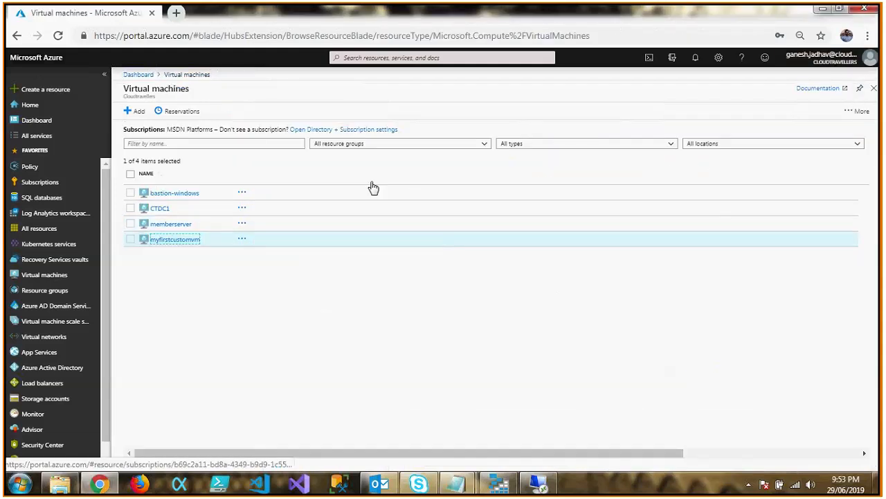
pyautogui.click(139, 112)
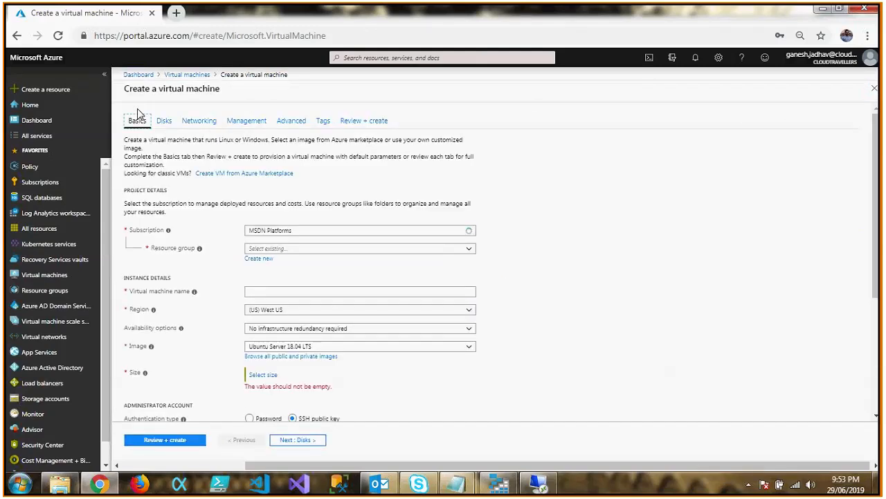
# Assign the new virtual machine to the existing resource group CustomImages-RG.
pyautogui.moveTo(875, 198); pyautogui.dragTo(876, 209)
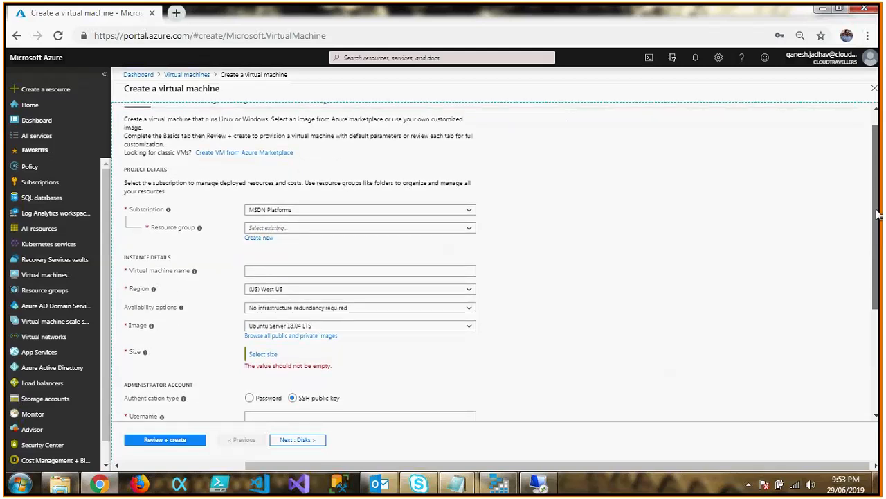
pyautogui.moveTo(877, 215); pyautogui.dragTo(877, 221)
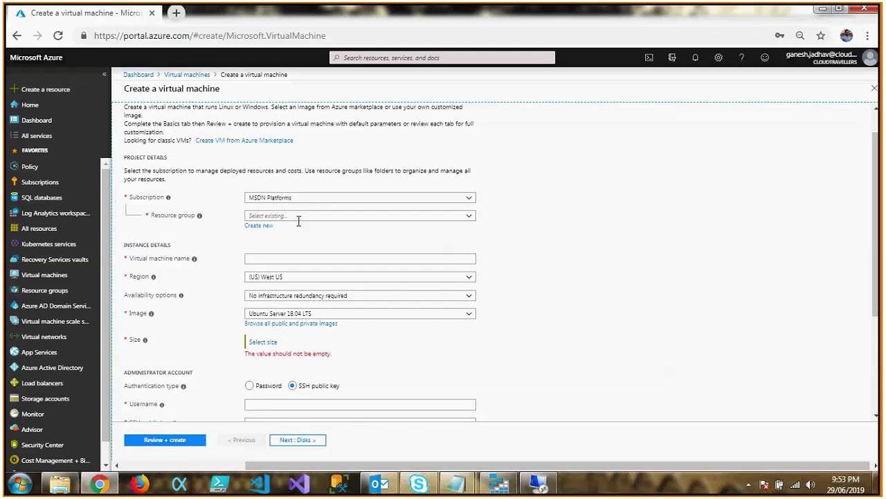
pyautogui.click(470, 219)
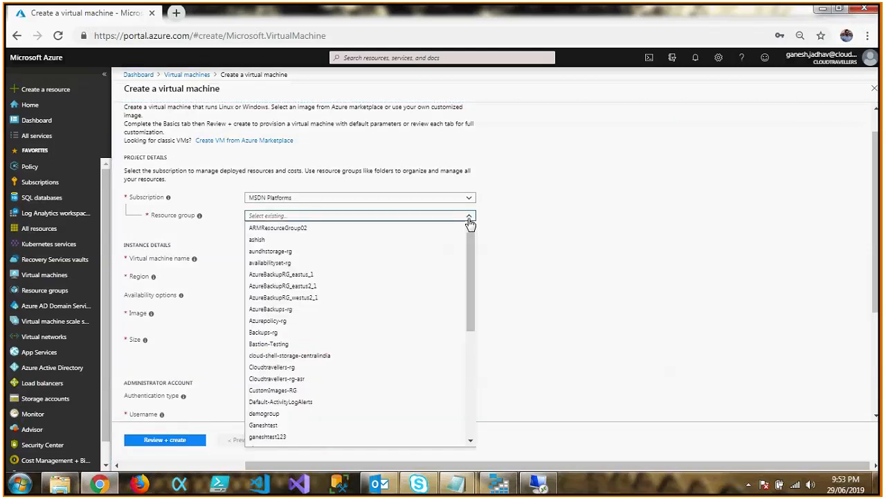
pyautogui.moveTo(471, 269); pyautogui.dragTo(468, 348)
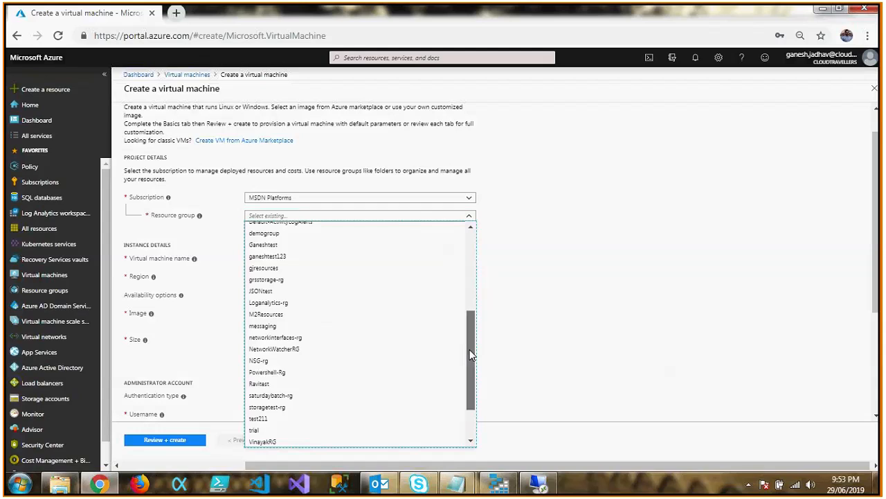
pyautogui.moveTo(471, 355); pyautogui.dragTo(468, 262)
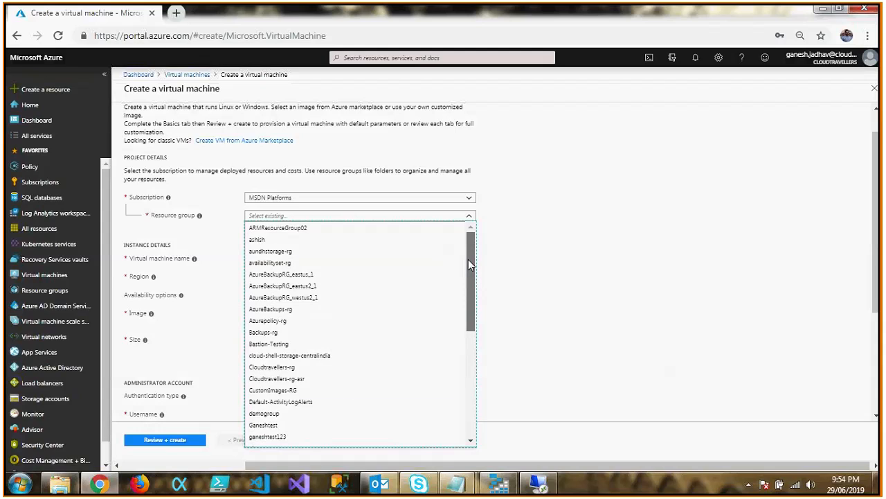
pyautogui.click(324, 390)
# Name the virtual machine snapshottest and set its region to (US) East US 2.
pyautogui.click(416, 258)
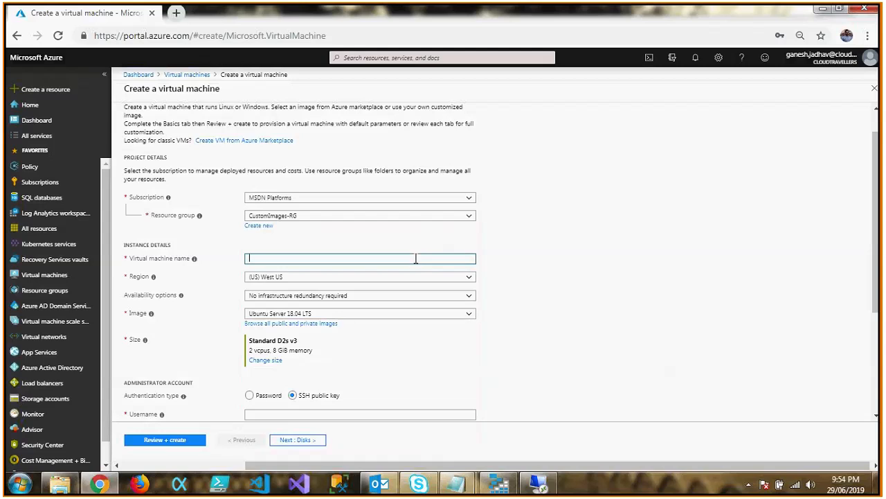
pyautogui.write('snapsho')
pyautogui.press('BackSpace')
pyautogui.press('BackSpace')
pyautogui.press('BackSpace')
pyautogui.press('BackSpace')
pyautogui.press('BackSpace')
pyautogui.write('ap')
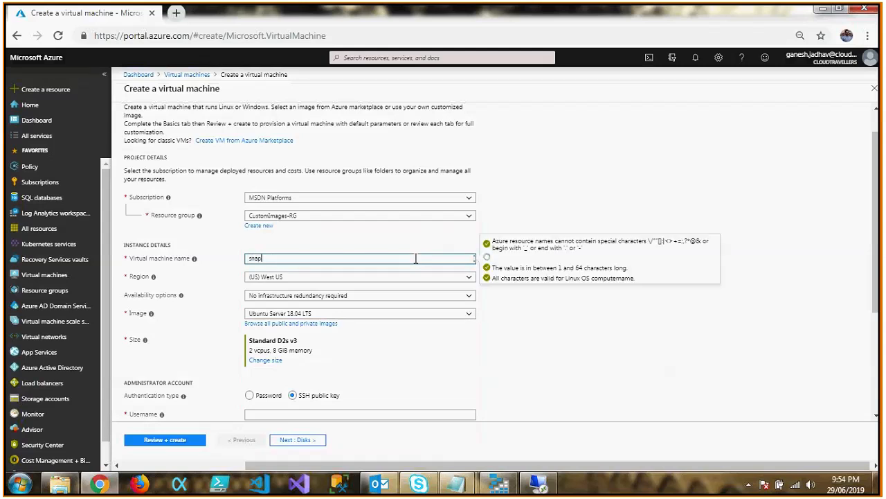
pyautogui.write('shottest')
pyautogui.click(414, 298)
pyautogui.click(413, 275)
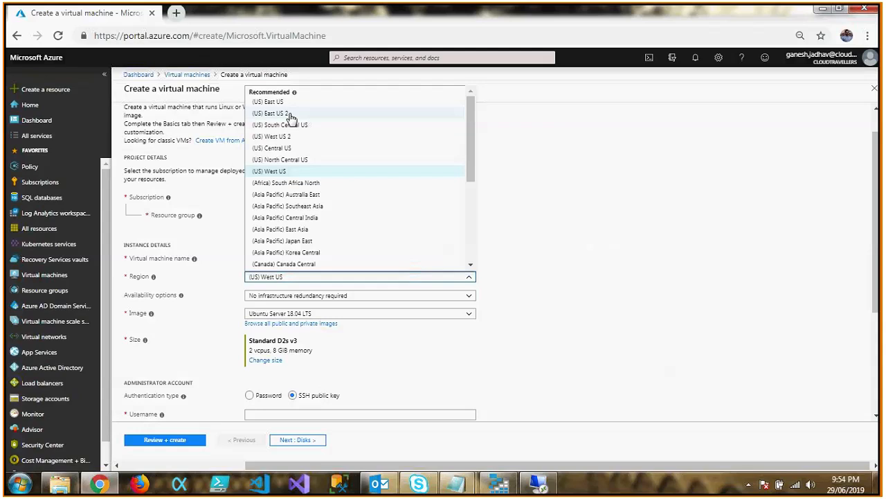
pyautogui.click(280, 114)
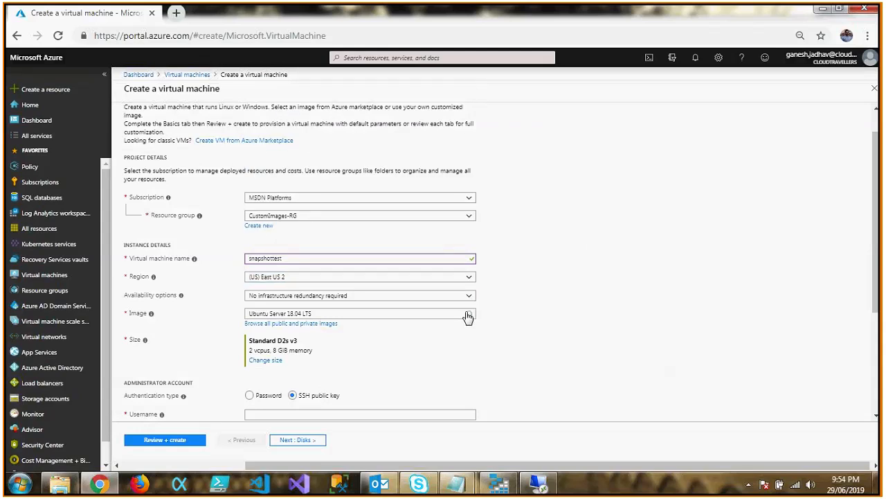
# Use the Windows Server 2016 Datacenter image and set the virtual machine size to D4s_v3.
pyautogui.click(468, 315)
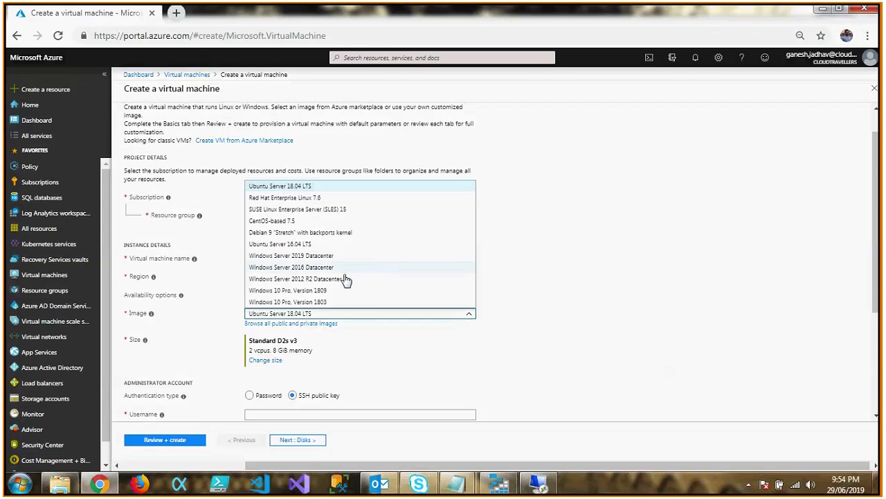
pyautogui.click(336, 268)
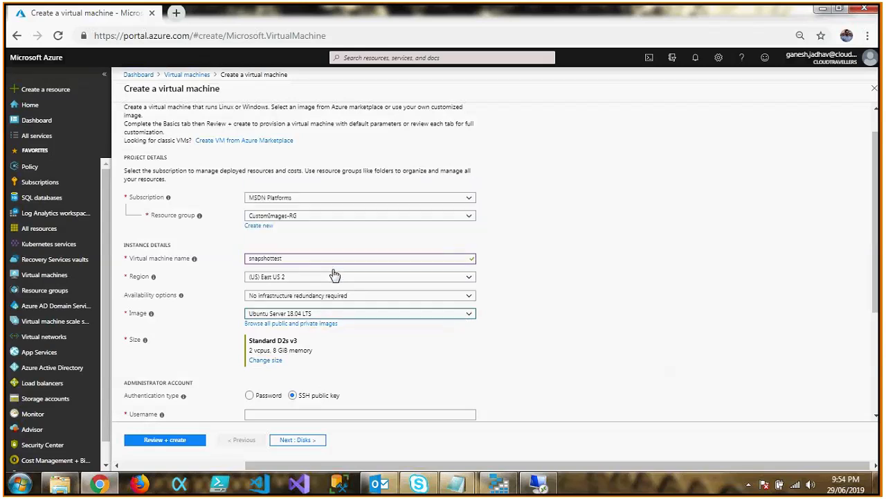
pyautogui.click(269, 360)
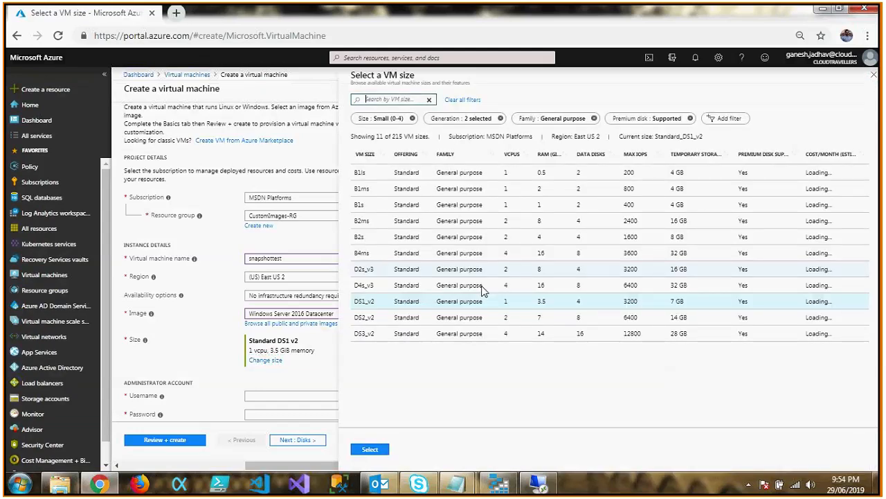
pyautogui.click(499, 291)
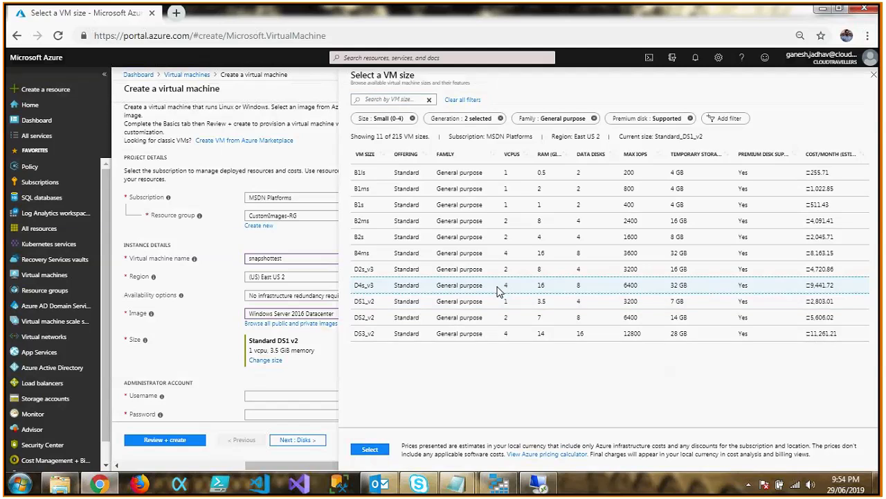
pyautogui.click(374, 449)
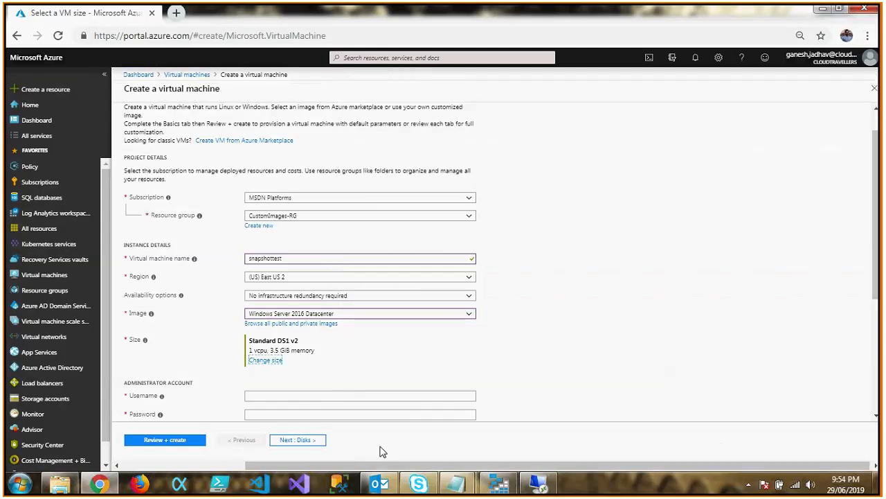
# Set the administrator username to azureadmin, then enter and confirm the administrator password.
pyautogui.moveTo(880, 221); pyautogui.dragTo(881, 297)
pyautogui.click(467, 257)
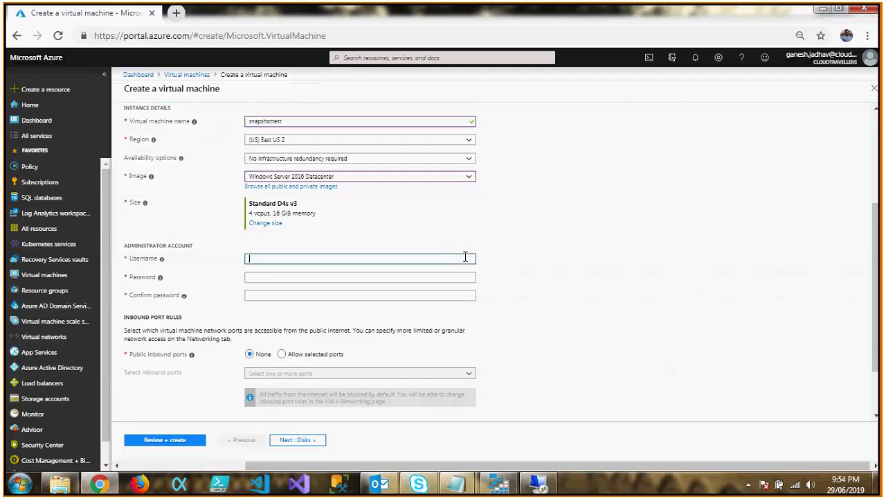
pyautogui.write('azureadmin')
pyautogui.press('Tab')
pyautogui.write('****')
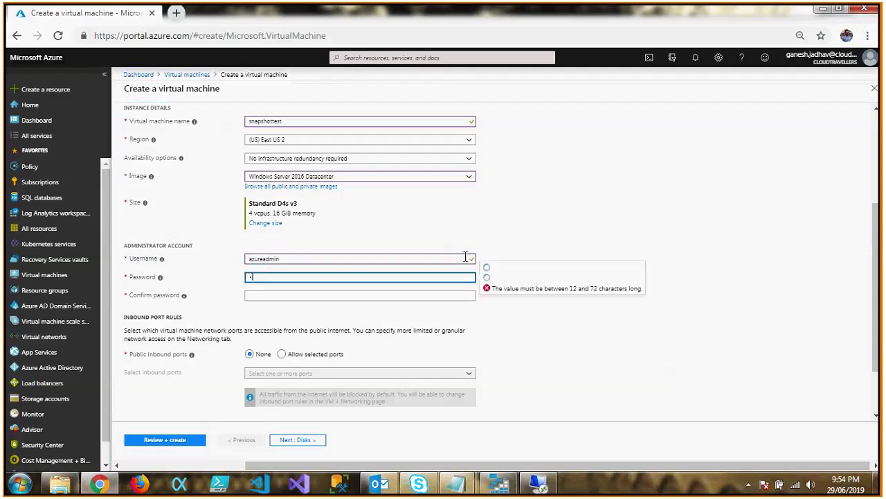
pyautogui.write('**********')
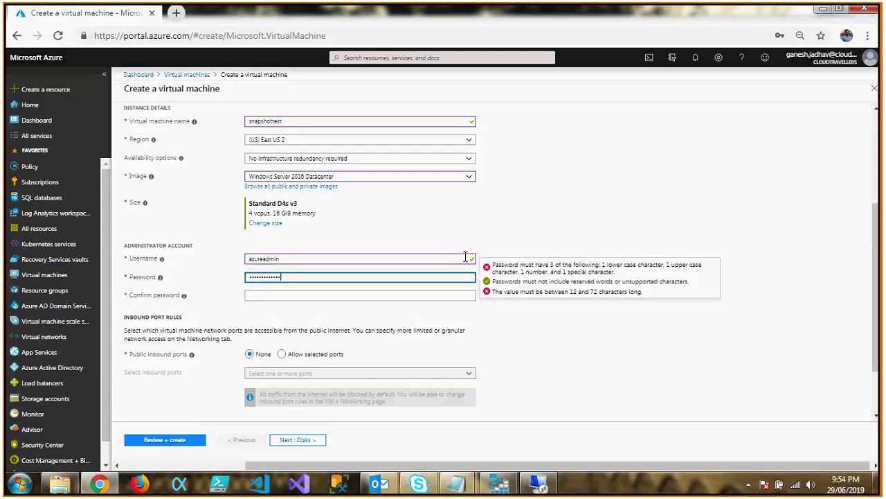
pyautogui.press('Tab')
pyautogui.write('*****')
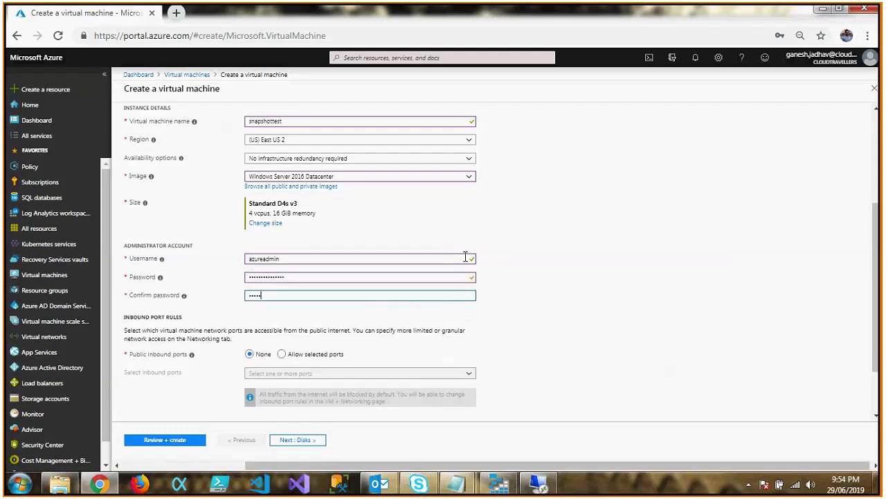
pyautogui.write('**********')
# Allow selected public inbound ports on the virtual machine and choose RDP (3389).
pyautogui.moveTo(875, 345); pyautogui.dragTo(875, 388)
pyautogui.click(282, 282)
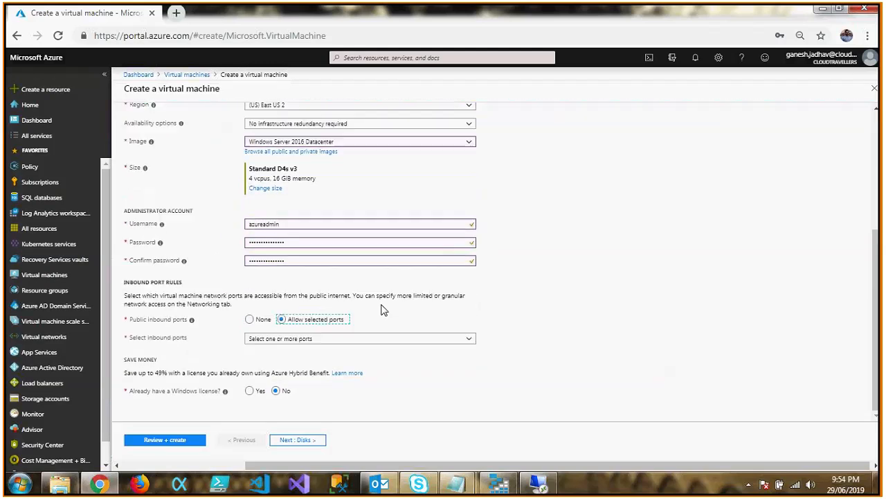
pyautogui.click(405, 339)
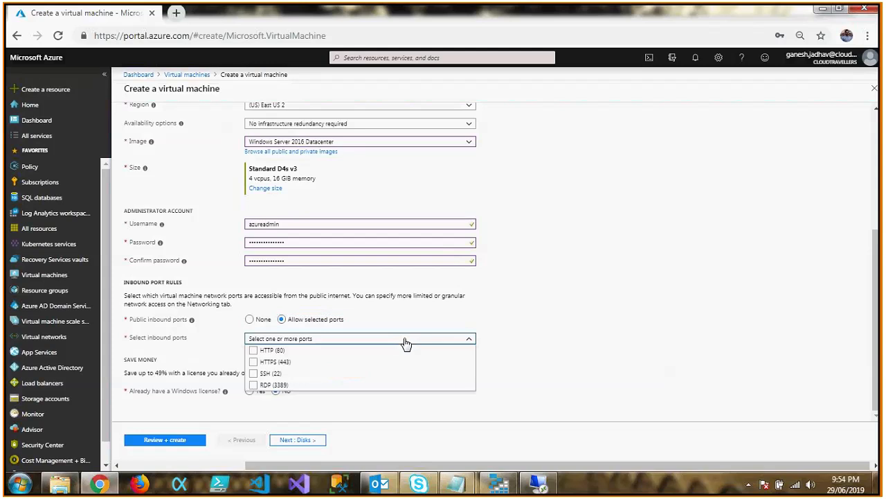
pyautogui.click(274, 384)
pyautogui.click(329, 423)
# Set the OS disk type to Standard HDD and use unmanaged disks stored in the cloudtravellersstorage account.
pyautogui.click(303, 442)
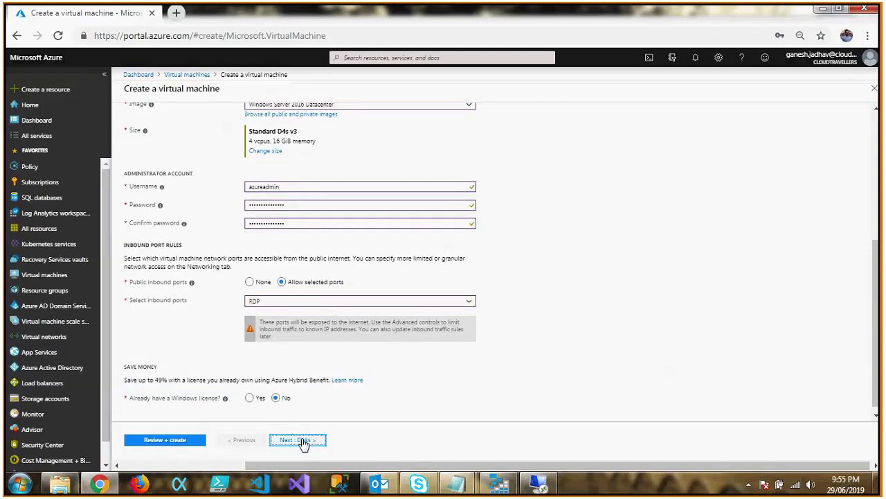
pyautogui.click(391, 181)
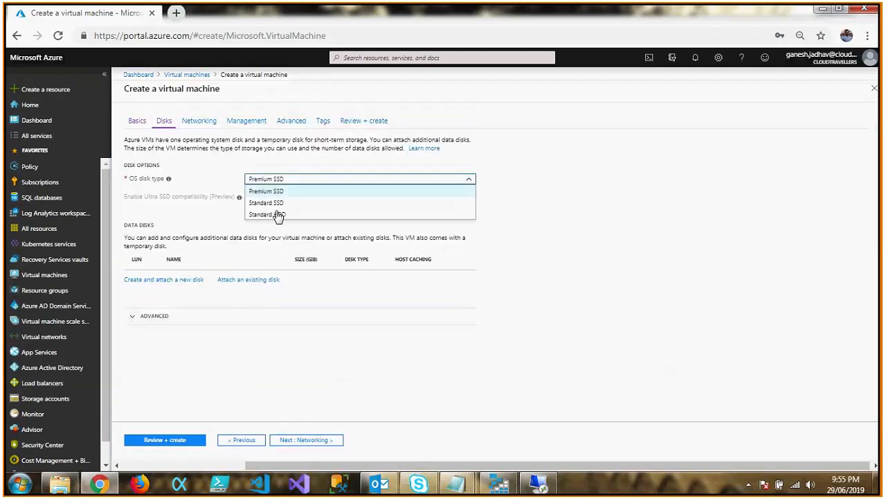
pyautogui.click(277, 214)
pyautogui.click(172, 340)
pyautogui.click(272, 360)
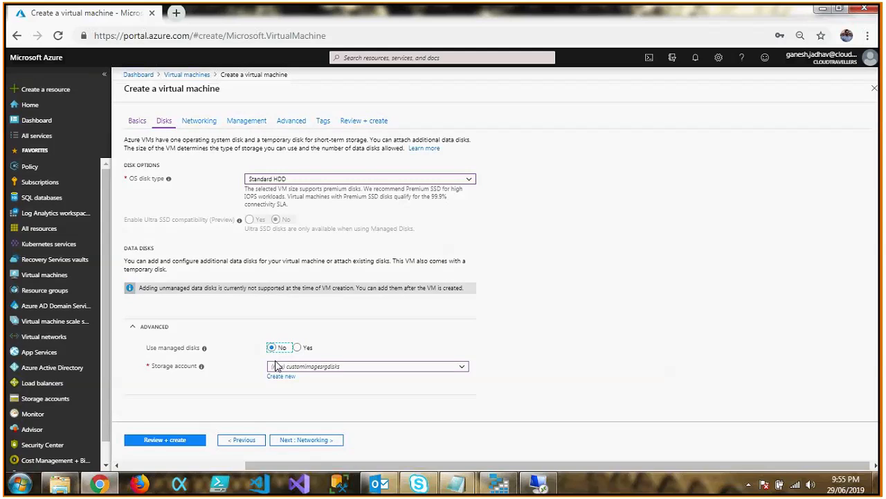
pyautogui.click(462, 369)
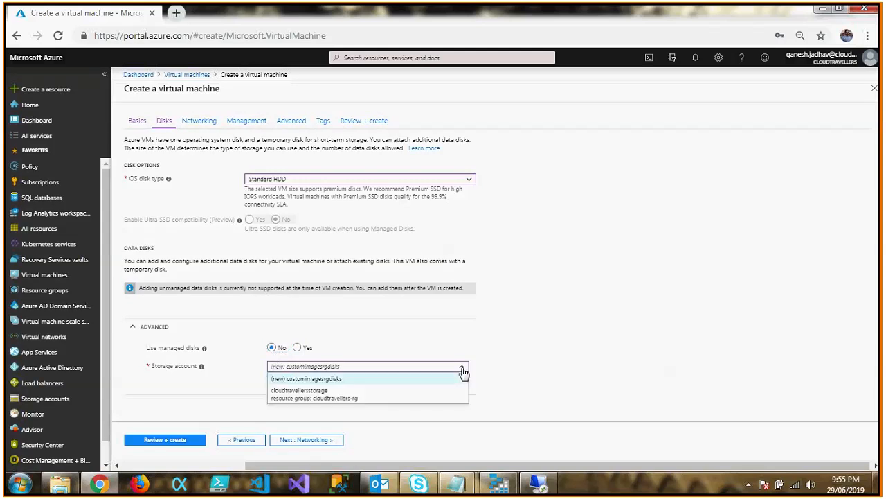
pyautogui.click(327, 396)
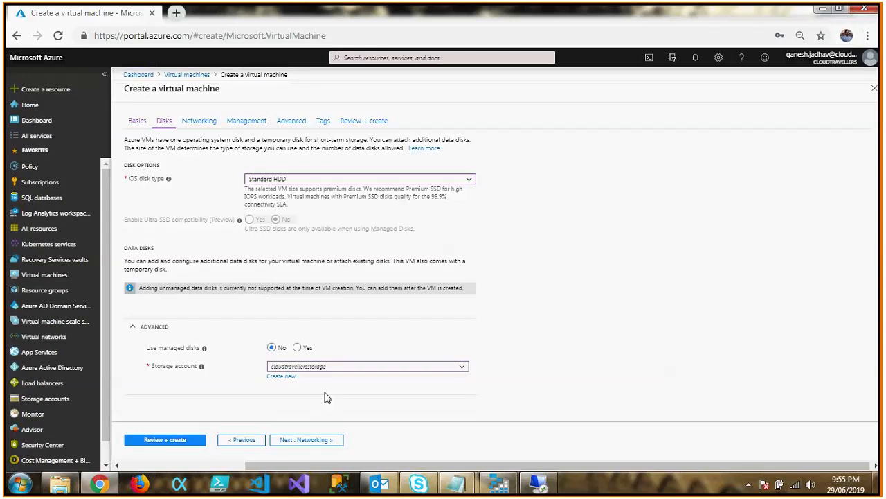
# Place the virtual machine in the existing CTVnet virtual network, on the Subnet1 subnet.
pyautogui.click(323, 443)
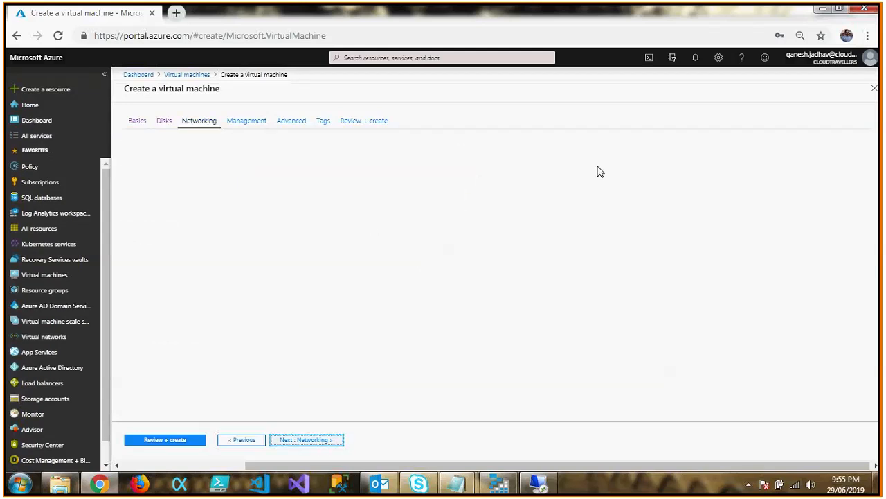
pyautogui.click(394, 205)
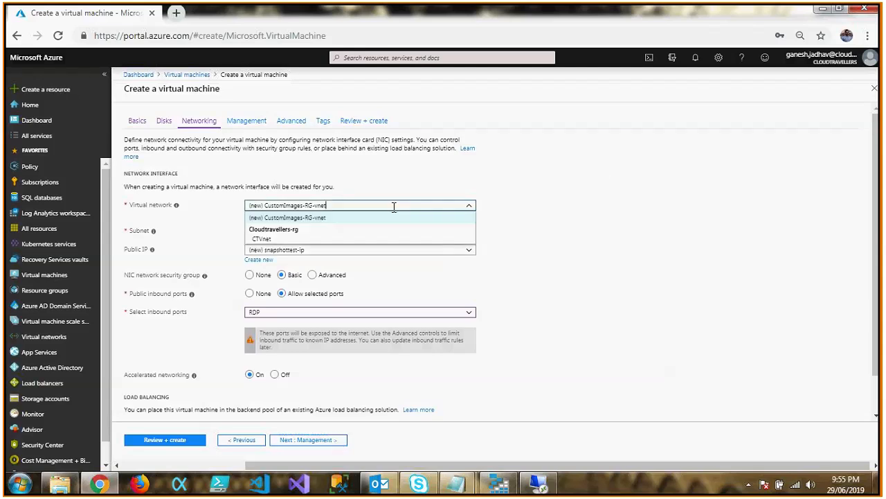
pyautogui.click(269, 244)
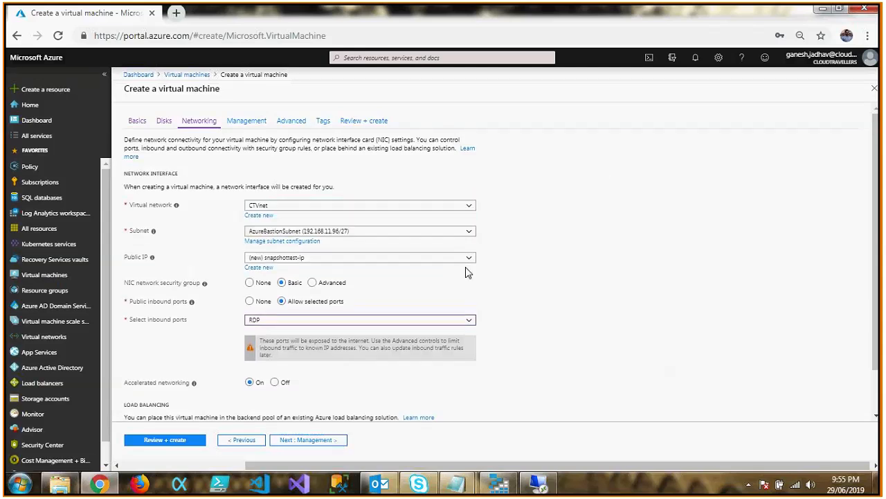
pyautogui.click(470, 232)
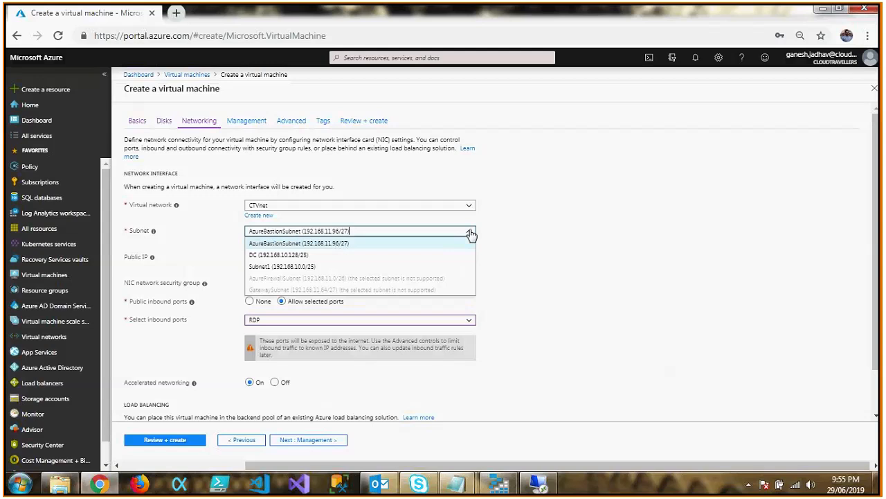
pyautogui.click(280, 266)
pyautogui.scroll(-1, 419, 392)
# Turn off boot diagnostics and auto-shutdown in the virtual machine's management settings.
pyautogui.click(302, 439)
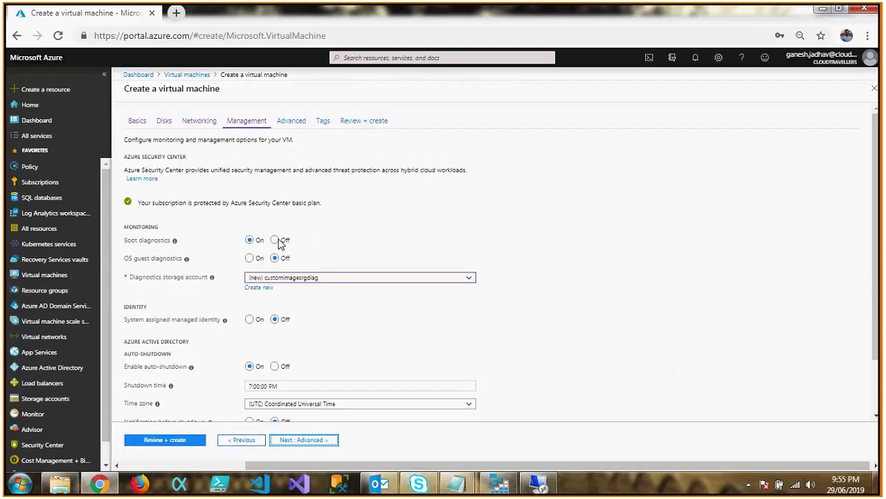
pyautogui.click(275, 240)
pyautogui.click(275, 340)
# Keep the default advanced and tag settings, then review the configuration and create the snapshottest virtual machine.
pyautogui.click(300, 443)
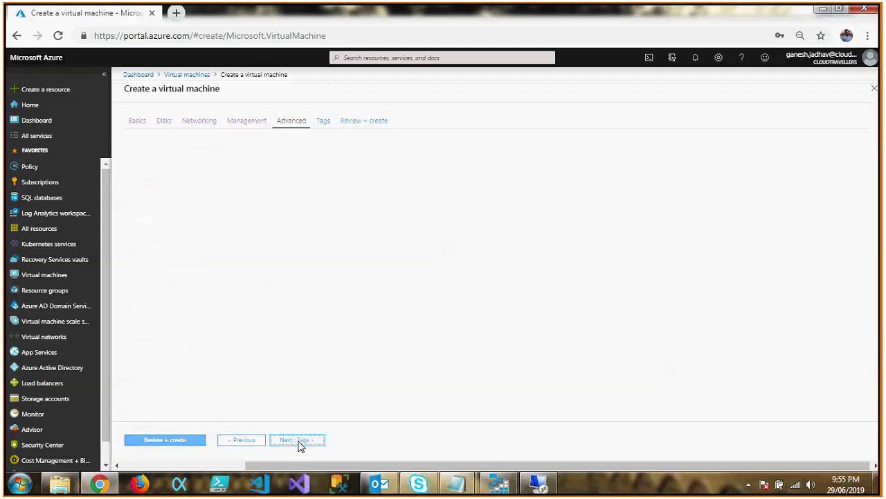
pyautogui.click(300, 443)
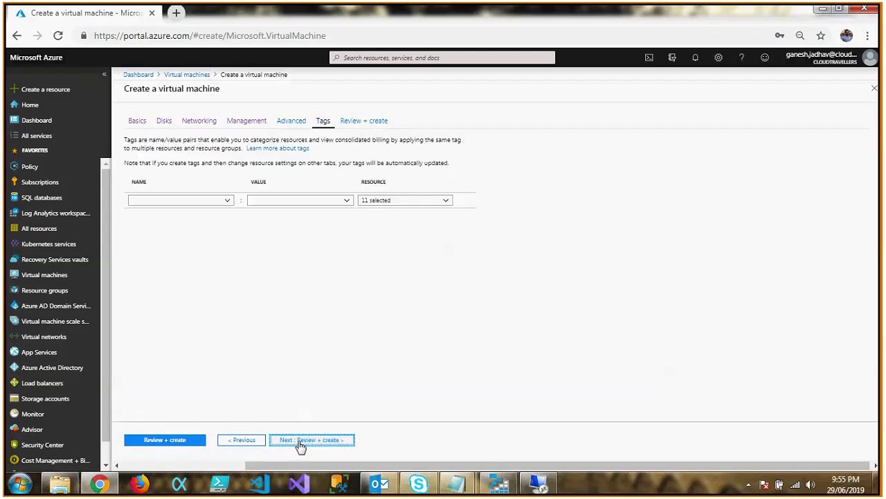
pyautogui.click(300, 443)
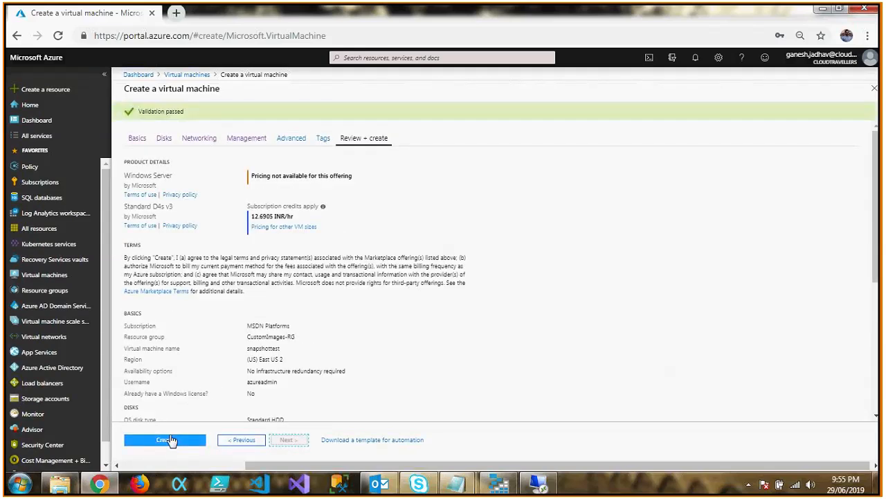
pyautogui.click(171, 442)
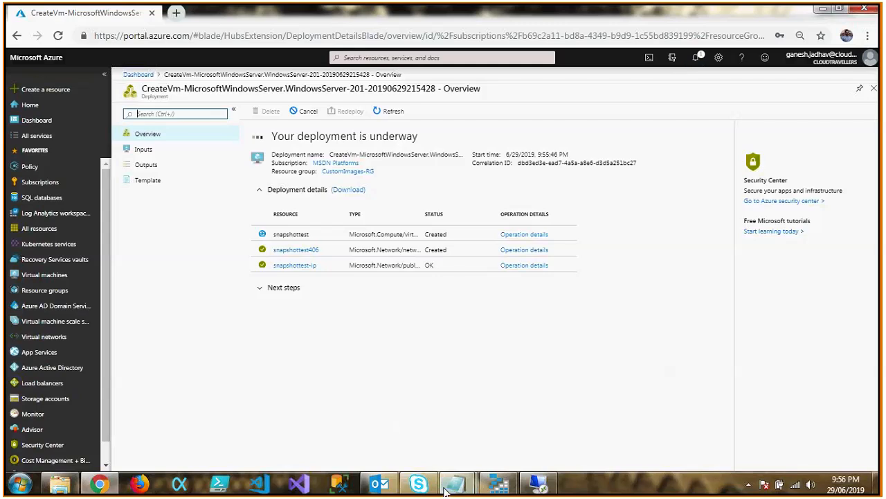
# Switch to Notepad to view the Capture_ARM_Image script, then minimize it to return to the deployment overview.
pyautogui.moveTo(453, 490)
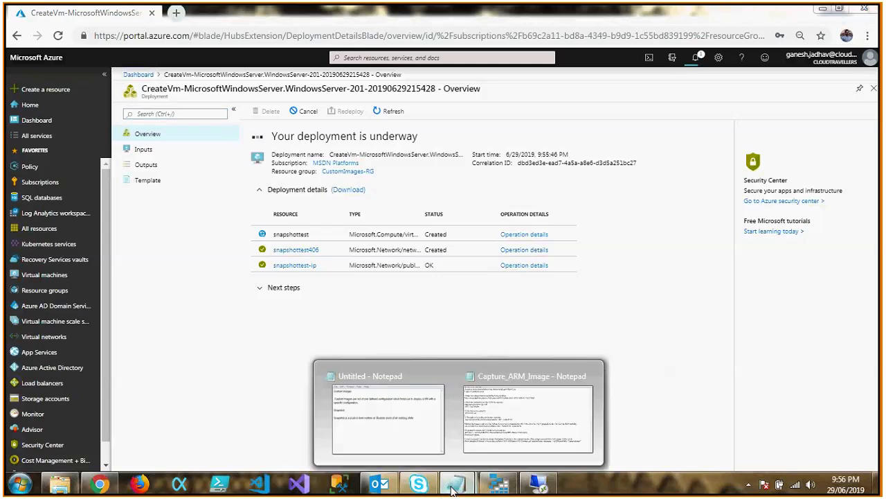
pyautogui.click(501, 427)
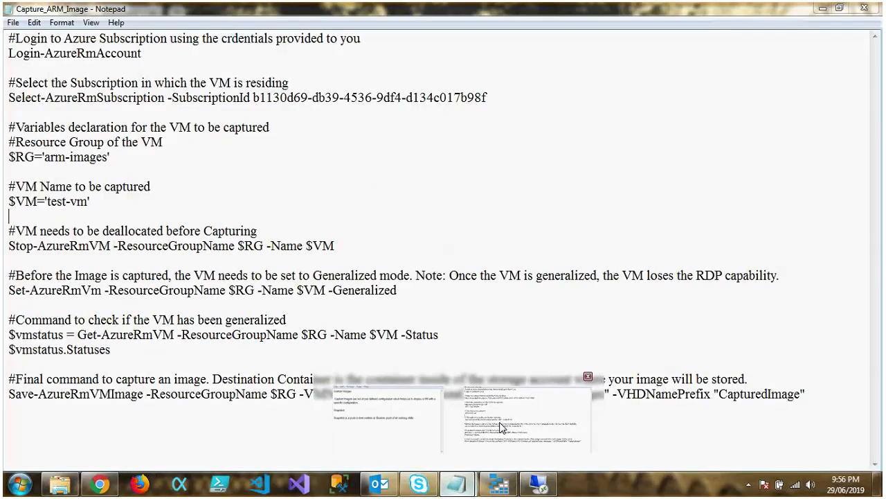
pyautogui.click(412, 305)
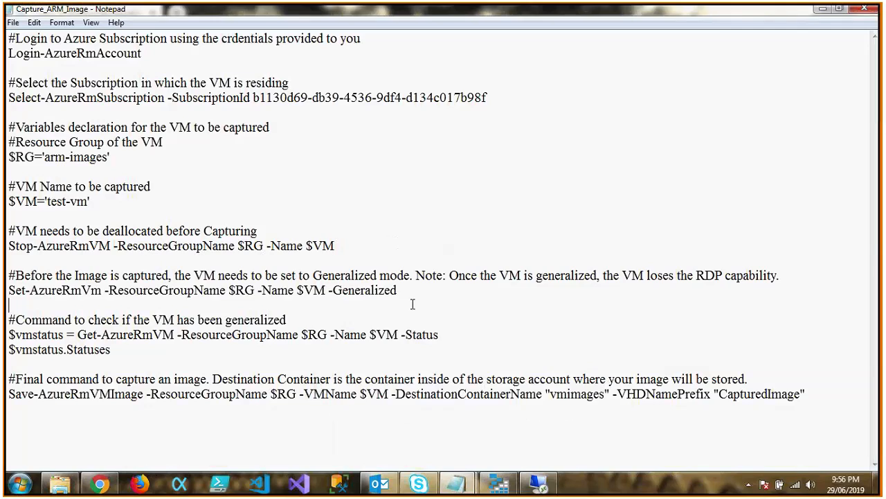
pyautogui.click(822, 10)
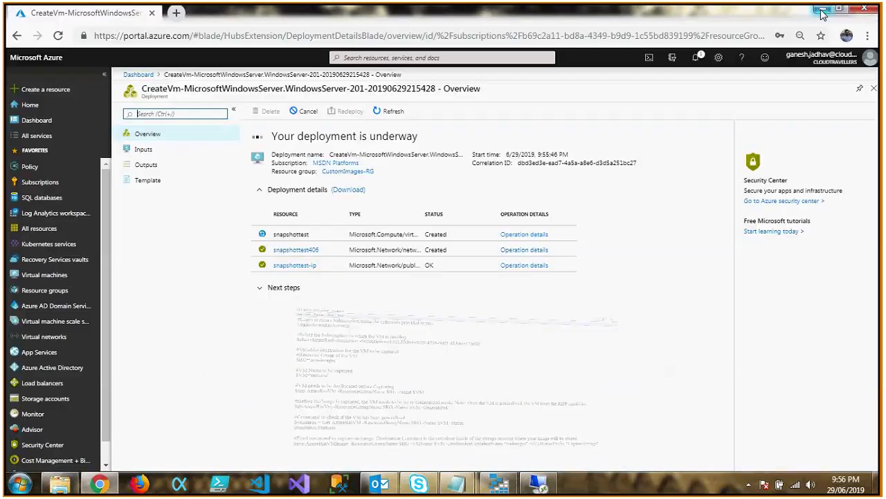
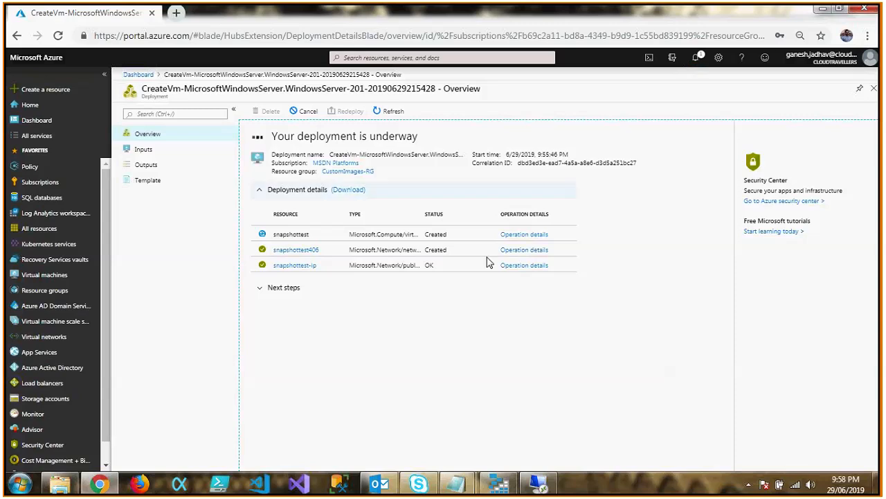
# Close the finished deployment's overview and open the snapshottest virtual machine's details.
pyautogui.click(428, 477)
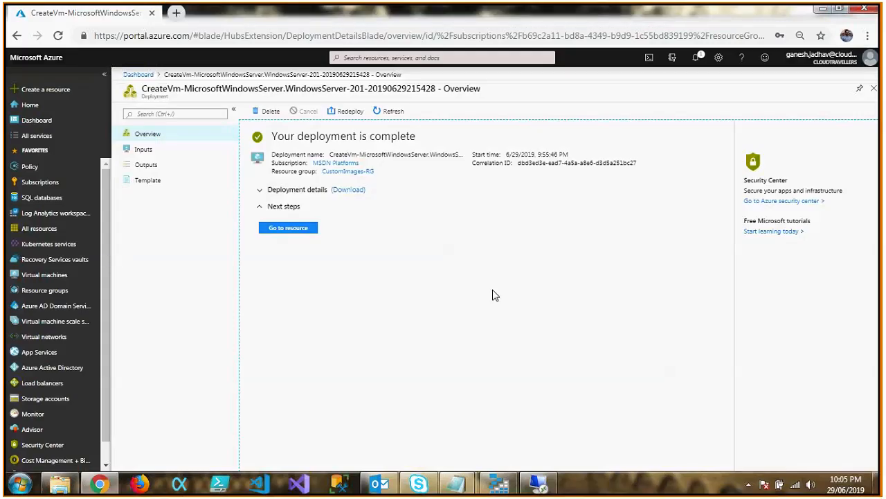
pyautogui.click(873, 88)
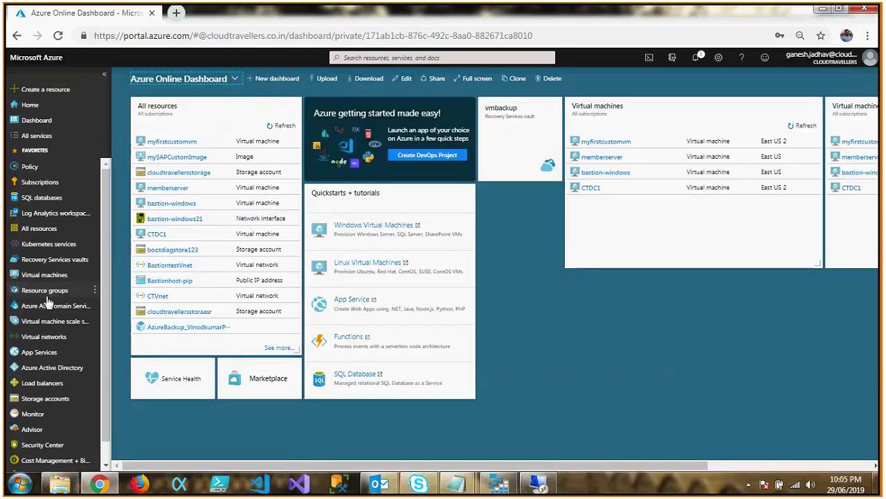
pyautogui.click(65, 281)
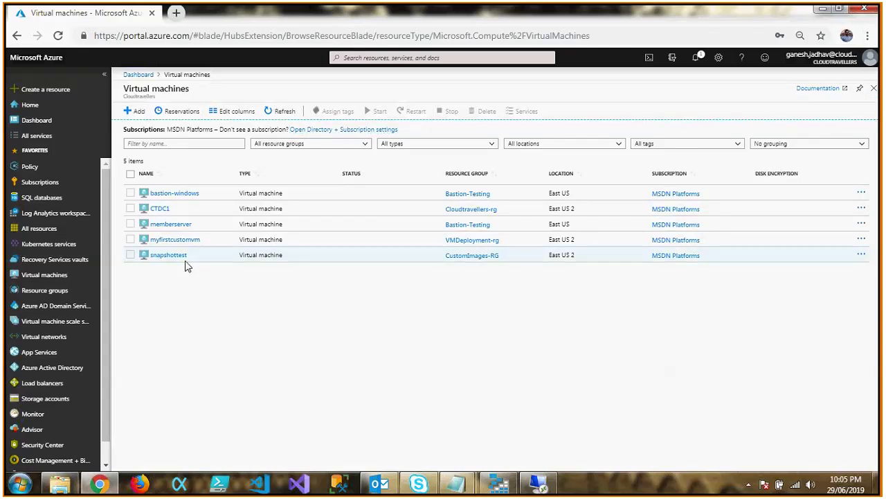
pyautogui.click(174, 258)
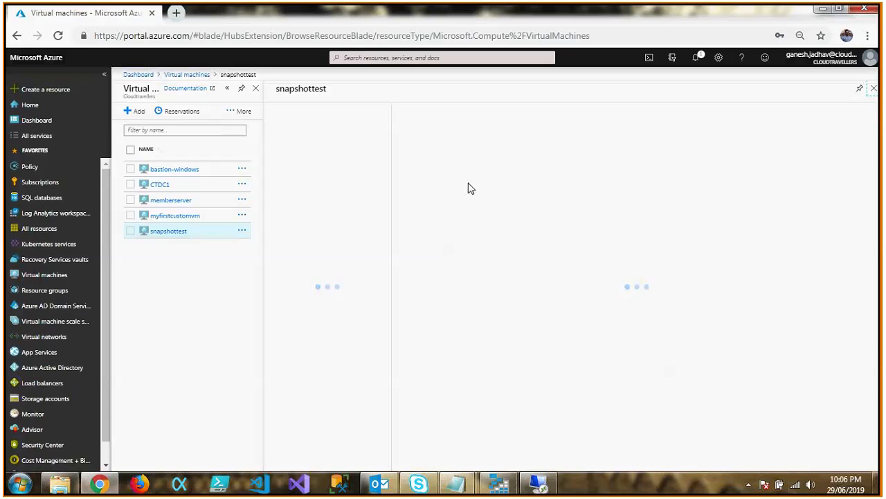
# Test the local internet connection by pinging google.com from a command prompt, then minimize the command window.
pyautogui.press('super+r')
pyautogui.write('cmd')
pyautogui.press('Return')
pyautogui.write('ping goog')
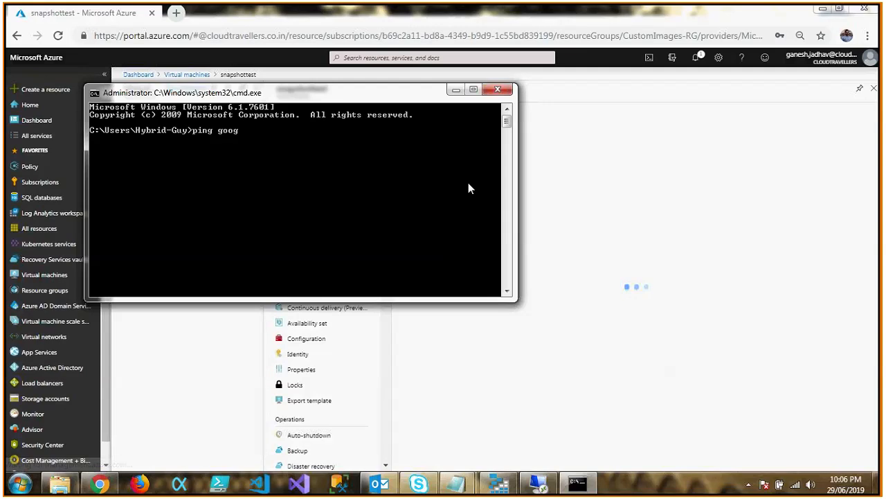
pyautogui.write('le.com')
pyautogui.press('Return')
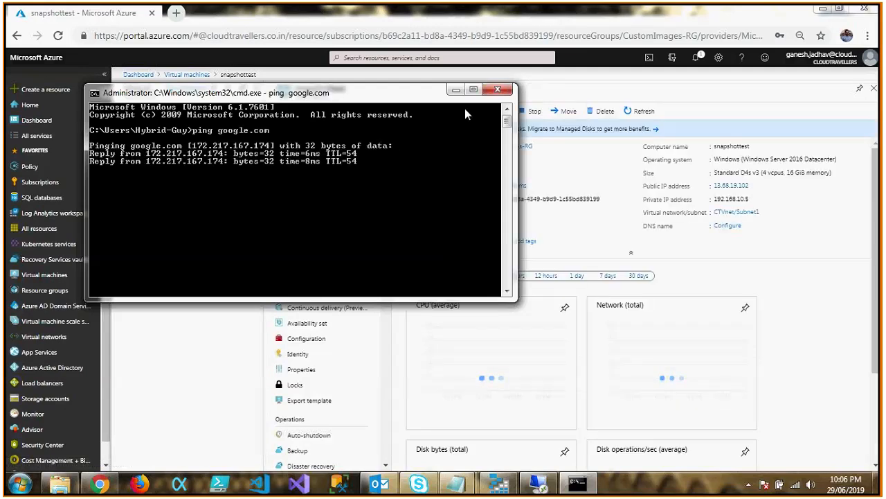
pyautogui.click(456, 89)
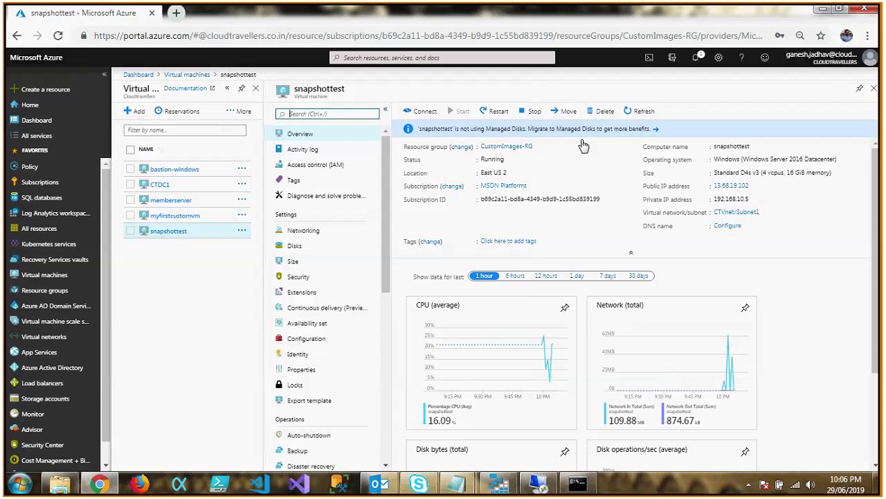
# Copy snapshottest's public IP address and start a Remote Desktop connection to it with mstsc.
pyautogui.click(755, 185)
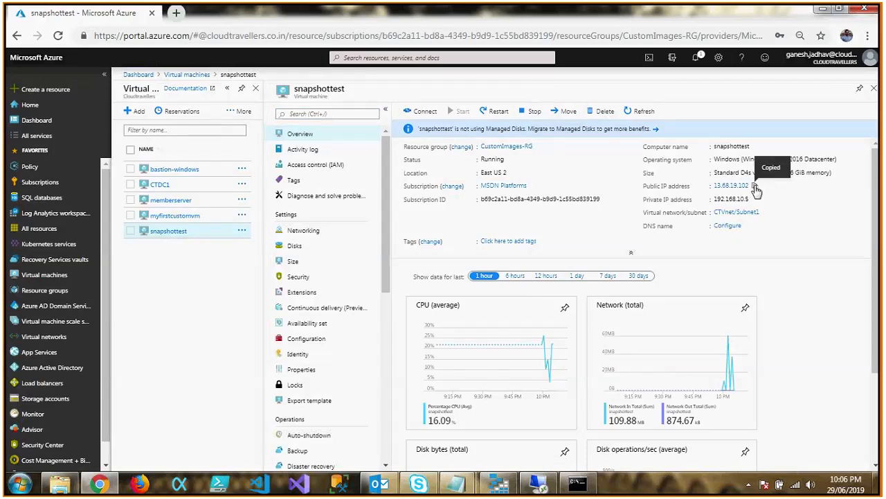
pyautogui.press('super+r')
pyautogui.write('mstsc')
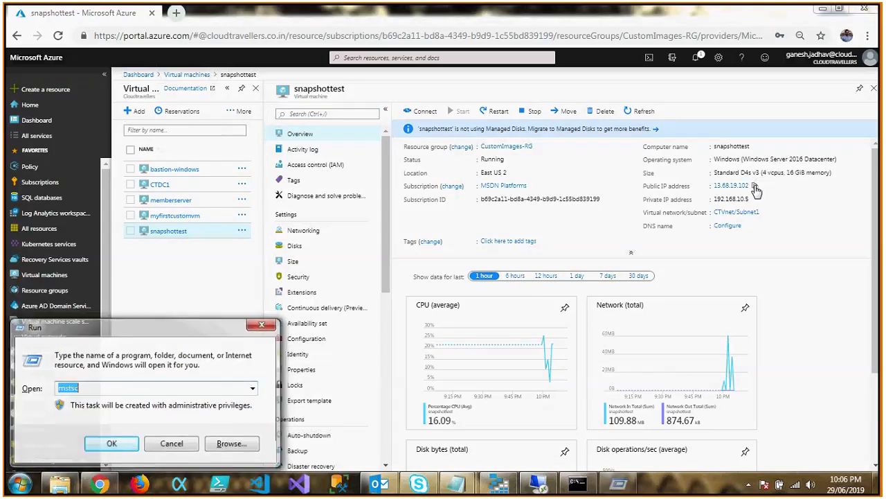
pyautogui.press('Return')
pyautogui.hotkey('ctrl', 'v')
pyautogui.press('Return')
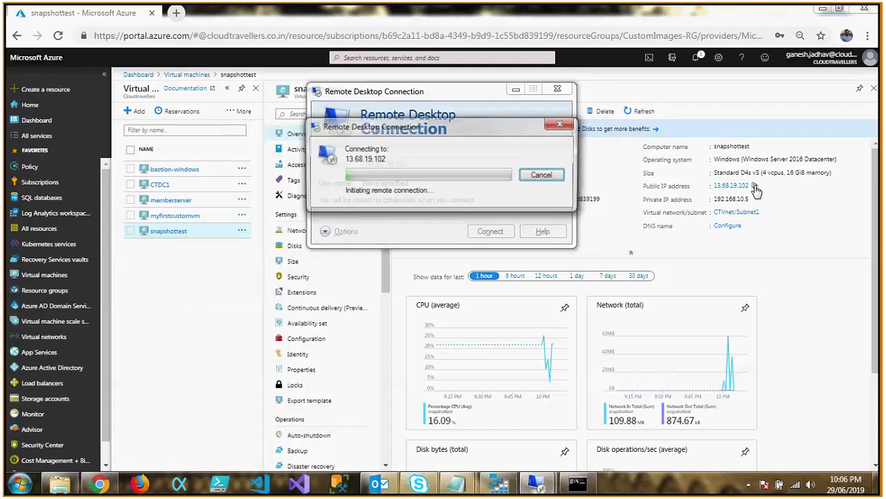
# Sign in to the remote machine as .\azureadmin with the account password and accept the untrusted certificate.
pyautogui.press('Down')
pyautogui.write('.\\azureadmi')
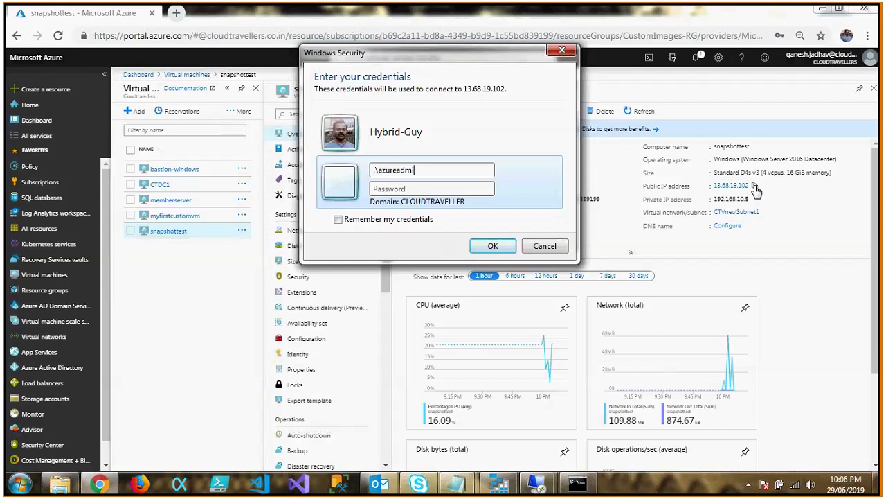
pyautogui.write('n')
pyautogui.press('Tab')
pyautogui.write('●●●●●●●●●●●●●●●●')
pyautogui.press('Return')
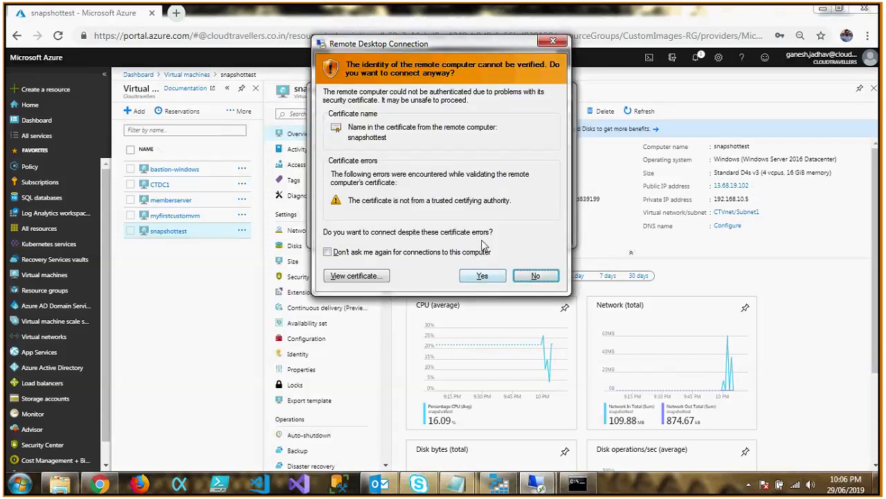
pyautogui.click(483, 276)
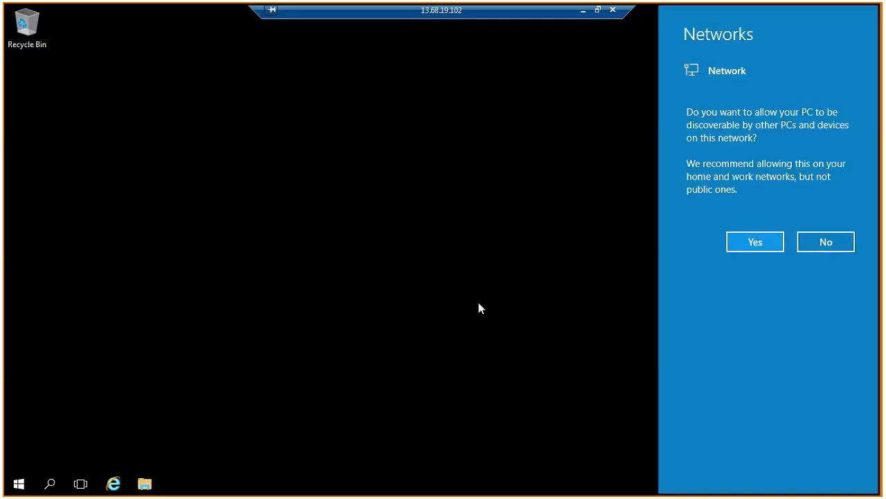
# Dismiss the network discovery prompt, then open Internet Explorer maximized with its recommended security, privacy and compatibility settings.
pyautogui.click(479, 303)
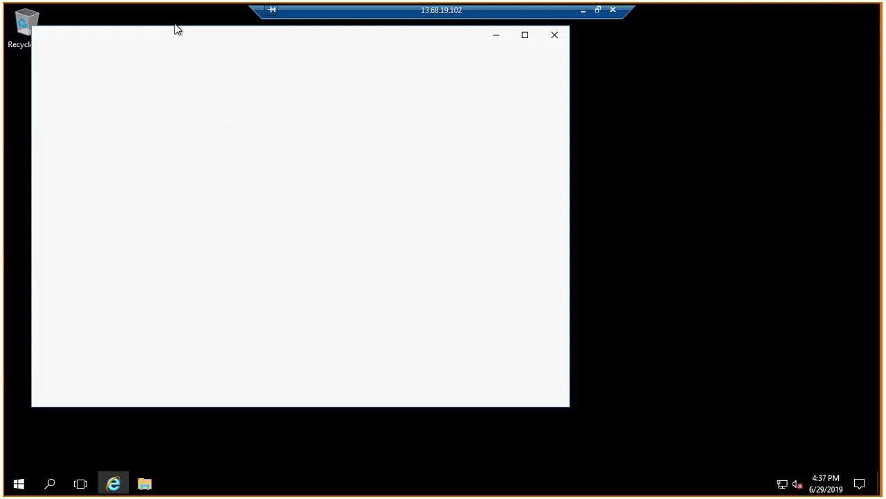
pyautogui.click(525, 35)
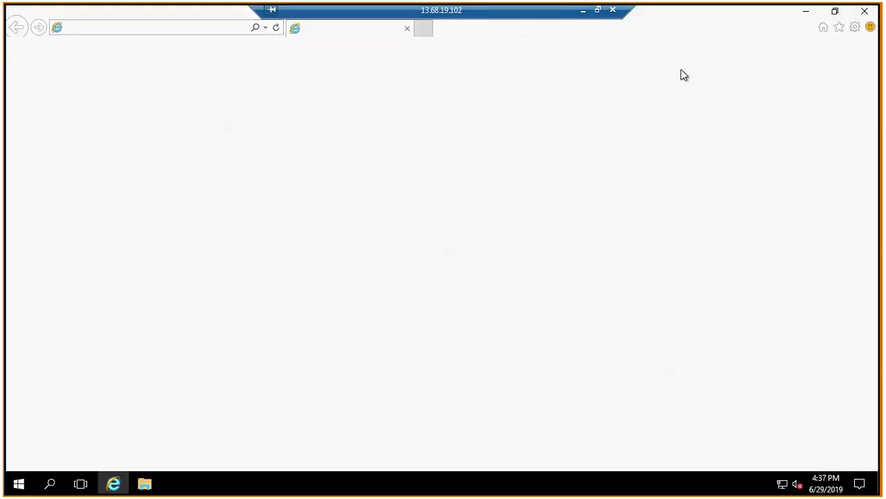
pyautogui.click(856, 30)
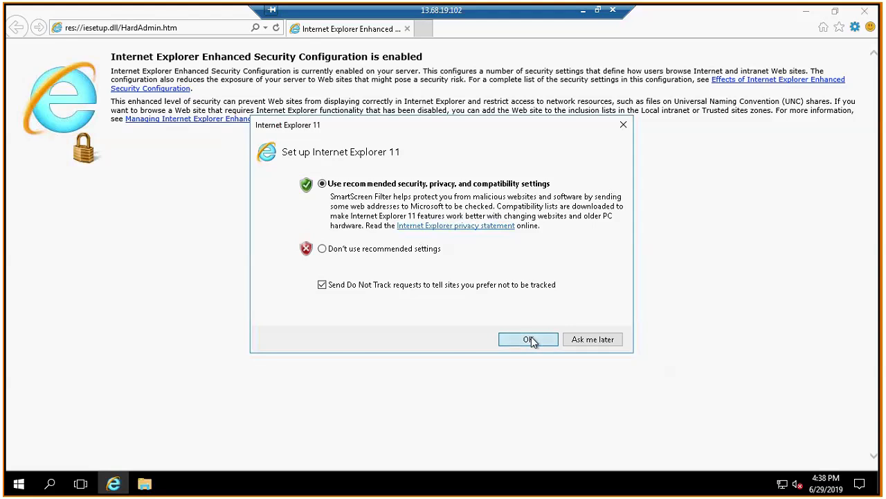
# Check the File download setting in the Internet zone's custom security level and close Internet Options.
pyautogui.click(855, 27)
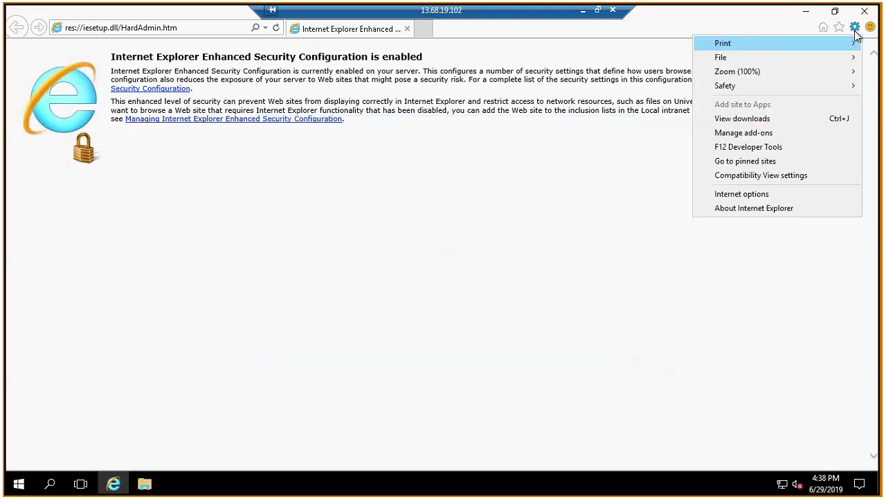
pyautogui.click(754, 197)
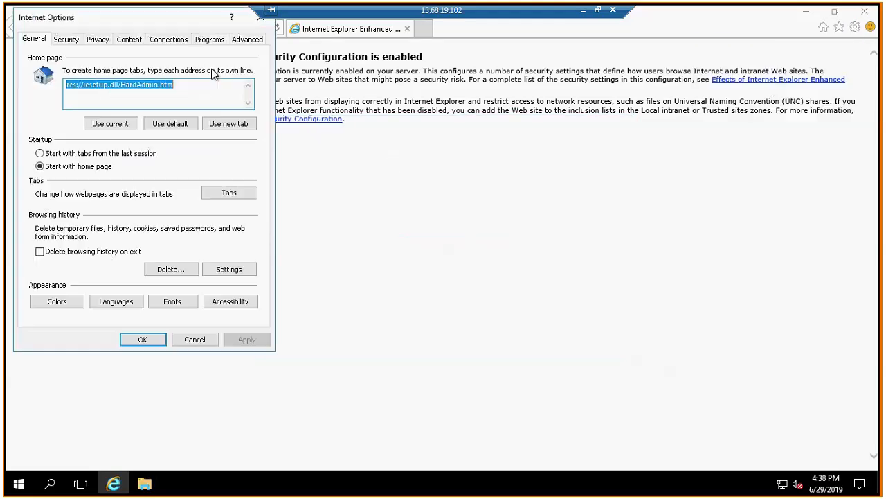
pyautogui.click(66, 38)
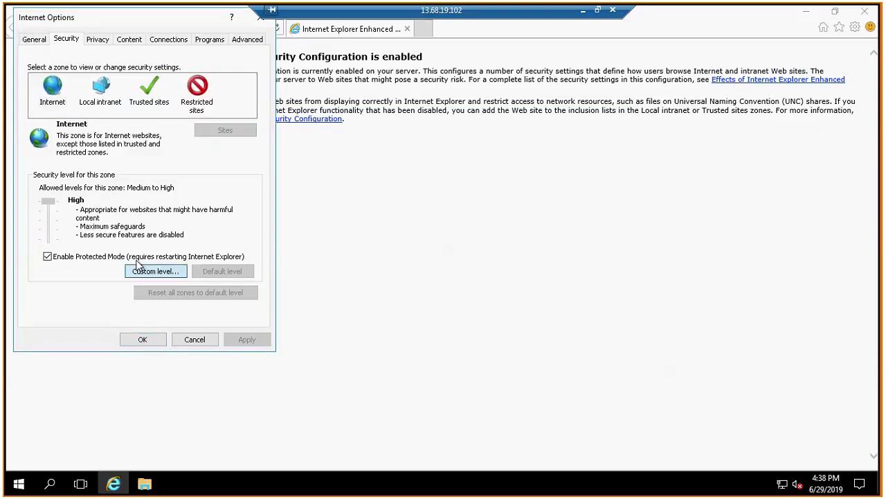
pyautogui.click(148, 269)
pyautogui.press('f')
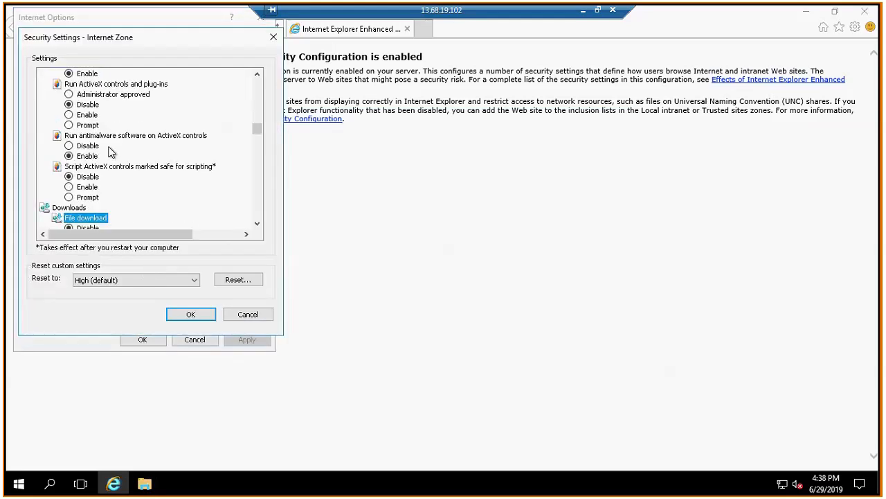
pyautogui.scroll(-1, 256, 220)
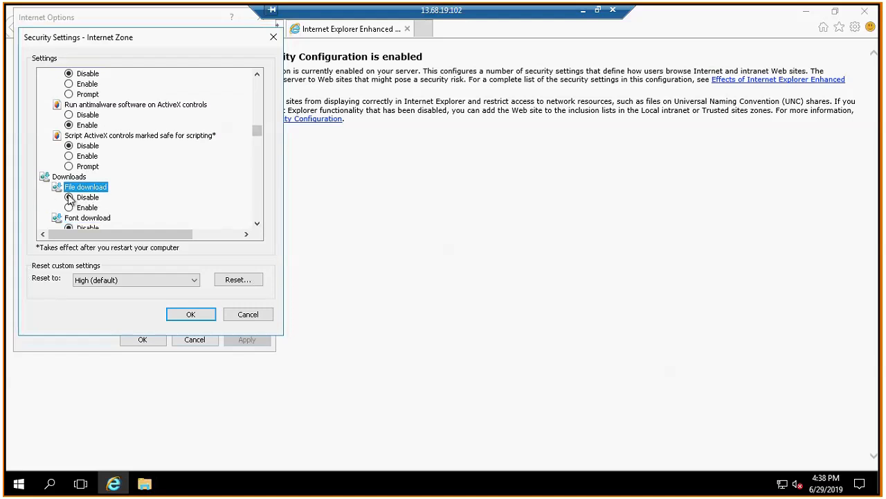
pyautogui.click(206, 320)
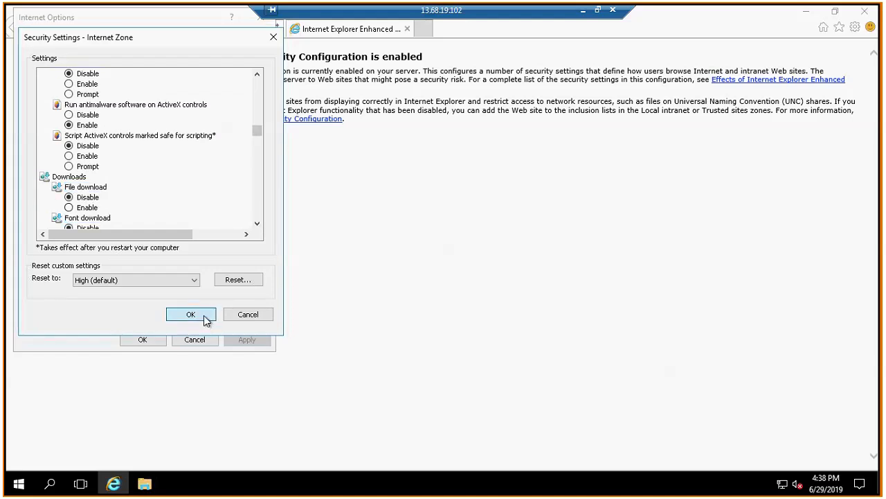
pyautogui.click(145, 340)
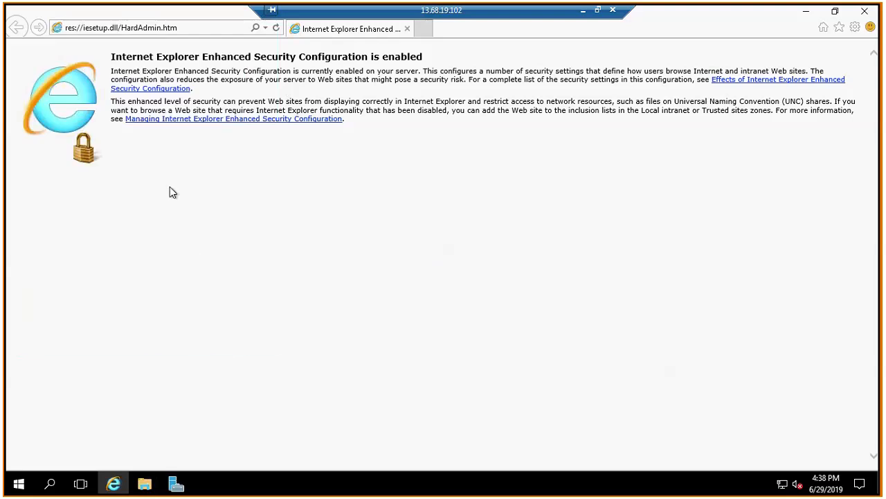
pyautogui.click(187, 28)
pyautogui.write('goog')
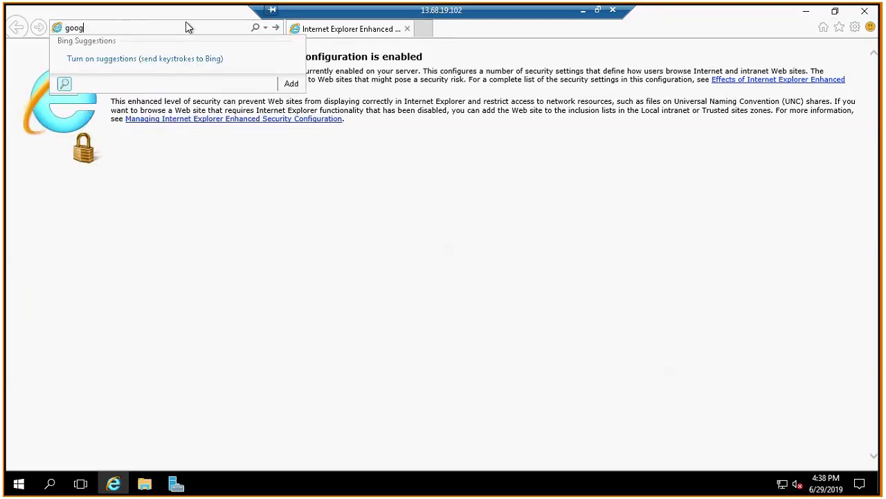
pyautogui.write('le')
pyautogui.press('Return')
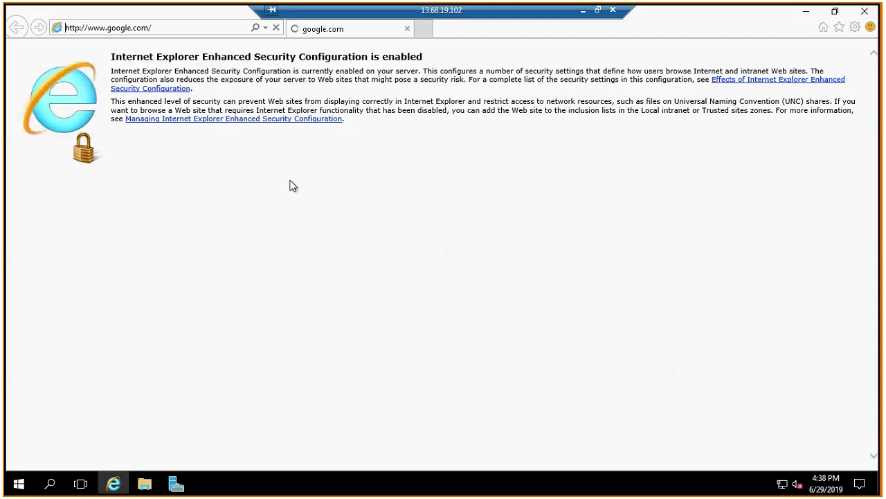
pyautogui.click(446, 256)
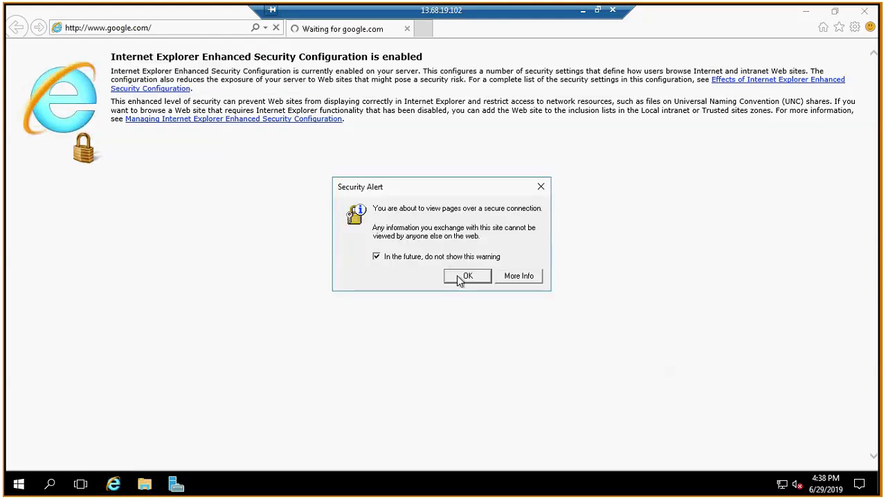
pyautogui.click(459, 278)
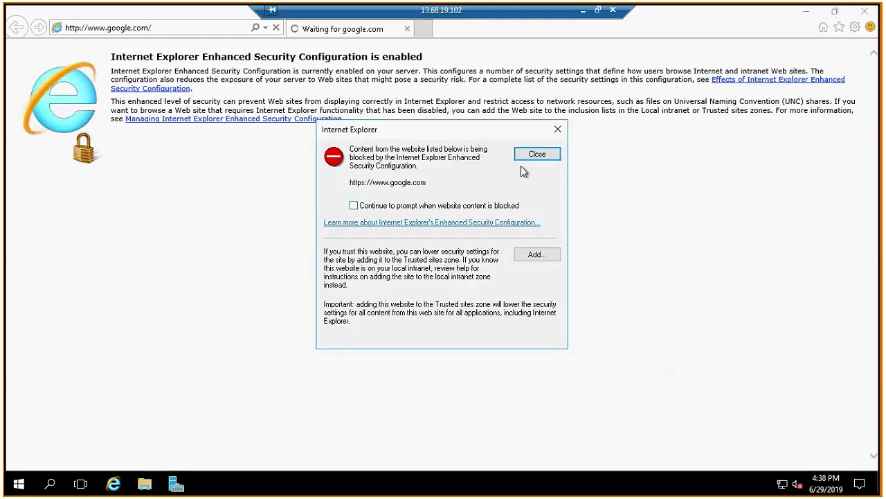
pyautogui.click(544, 158)
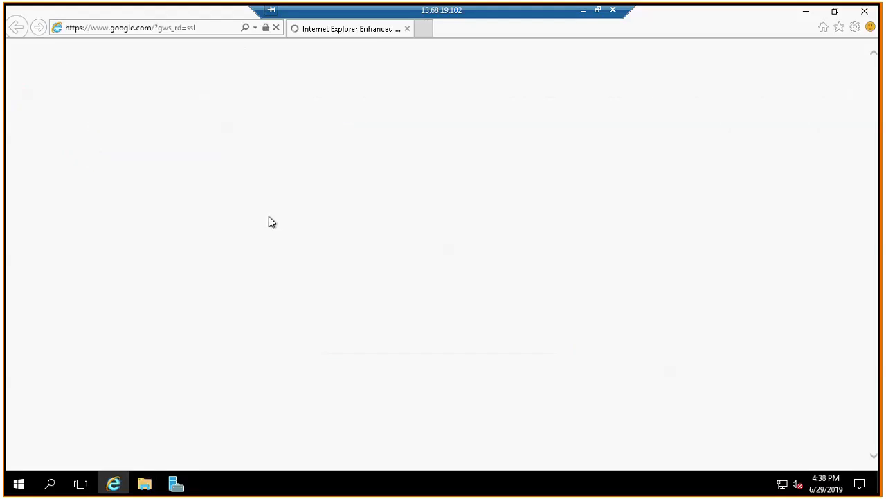
# Search Google for "azure storage explorer all versions" and open Microsoft's Azure Storage Explorer page.
pyautogui.click(377, 259)
pyautogui.write('azure ')
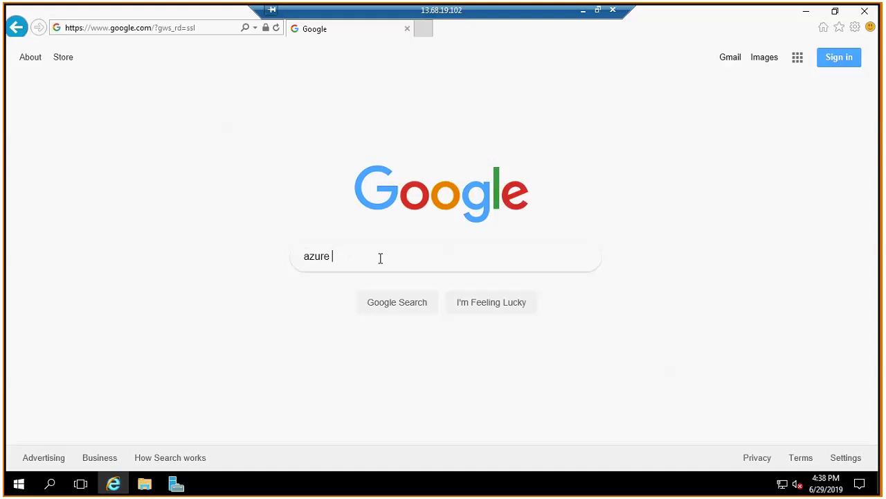
pyautogui.write('storage explorer all versions')
pyautogui.press('Return')
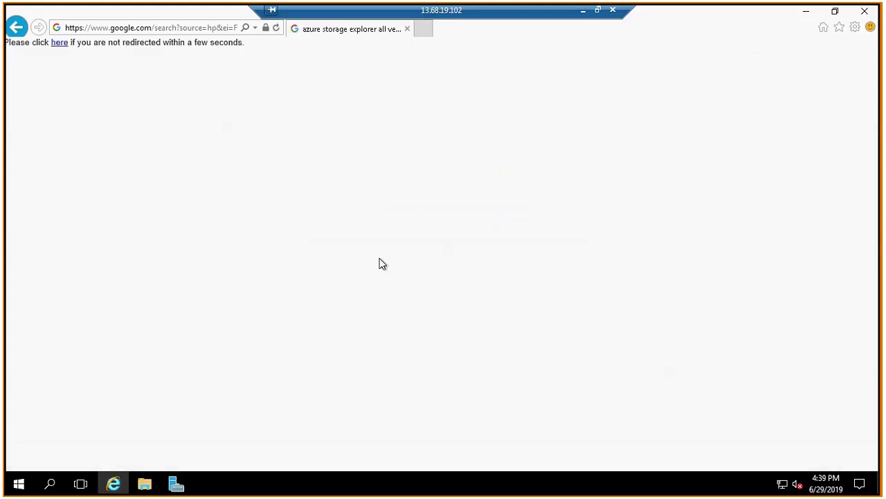
pyautogui.click(59, 44)
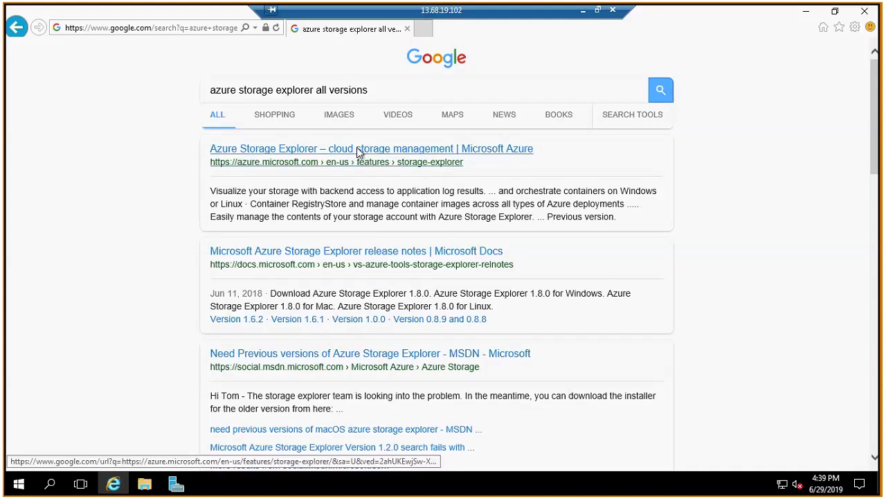
pyautogui.click(360, 150)
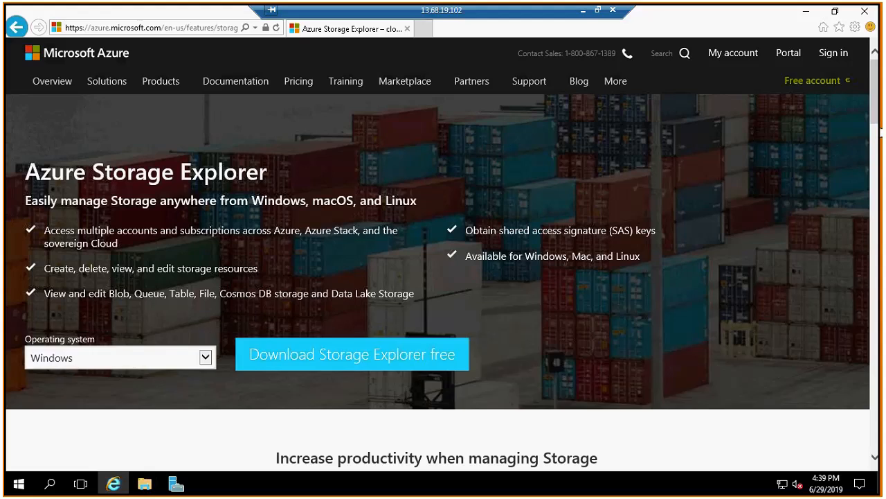
# Find the Previous version section of the Azure Storage Explorer page and select Windows as its operating system.
pyautogui.scroll(-3, 443, 277)
pyautogui.scroll(-1, 879, 122)
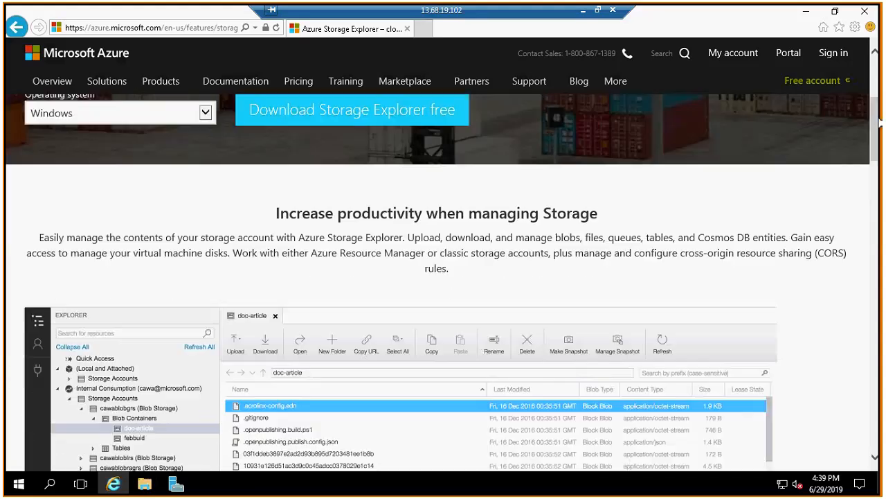
pyautogui.moveTo(880, 123); pyautogui.dragTo(879, 314)
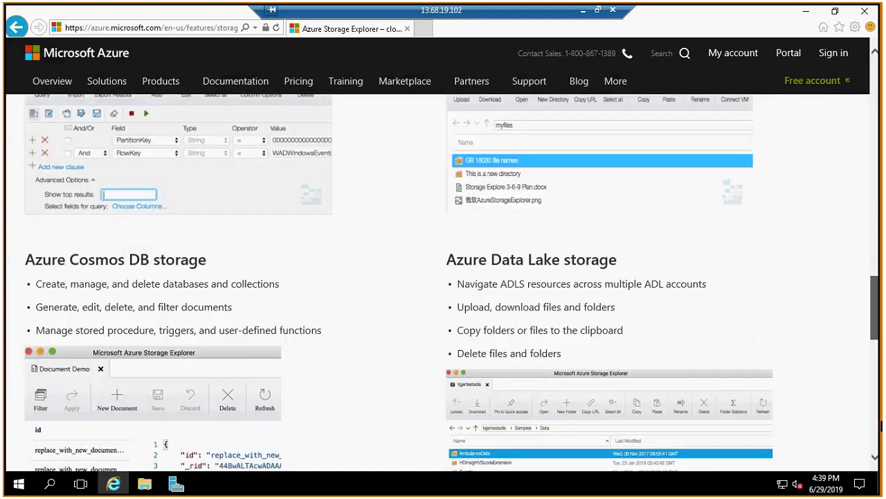
pyautogui.click(881, 443)
pyautogui.click(881, 444)
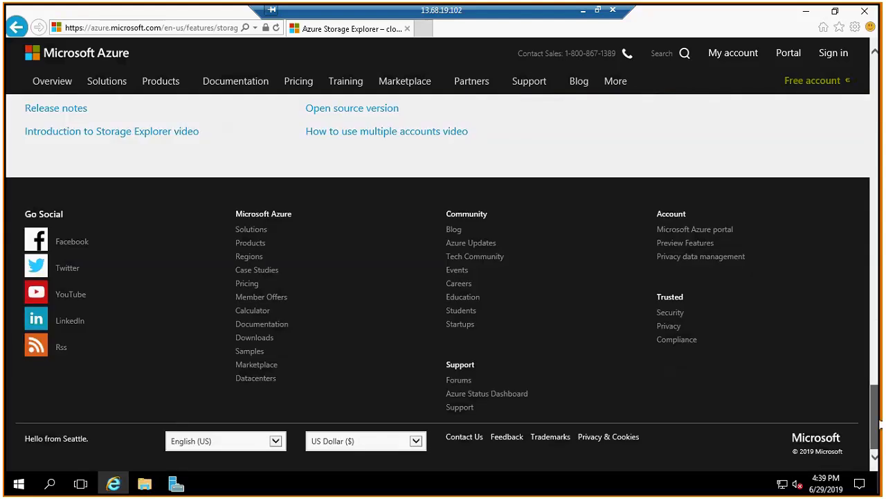
pyautogui.moveTo(880, 417)
pyautogui.mouseDown()
pyautogui.moveTo(879, 338)
pyautogui.moveTo(880, 352)
pyautogui.mouseUp()
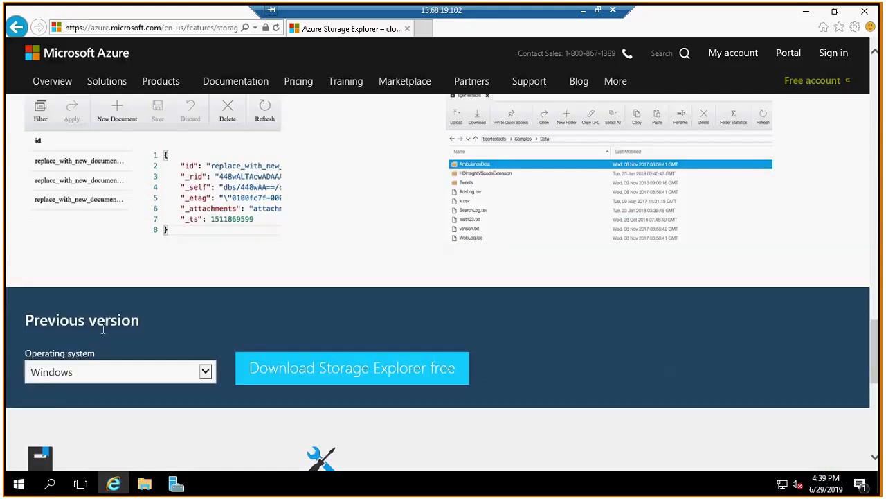
pyautogui.click(205, 374)
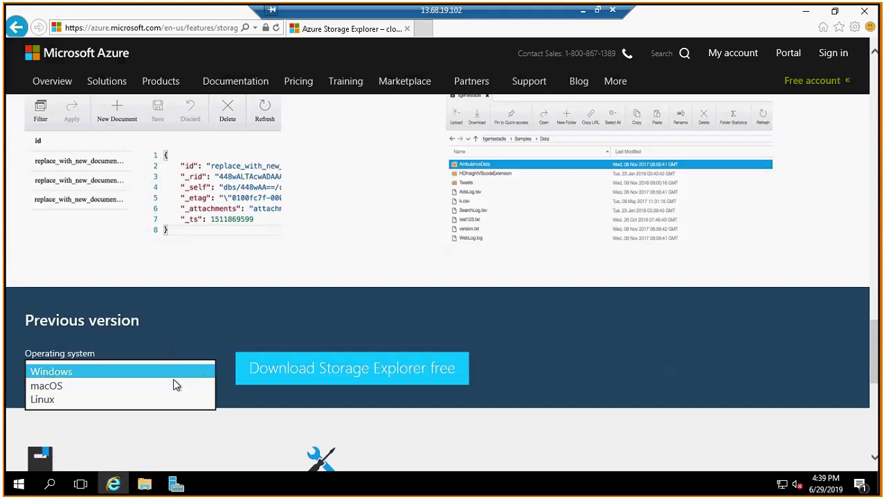
pyautogui.click(175, 373)
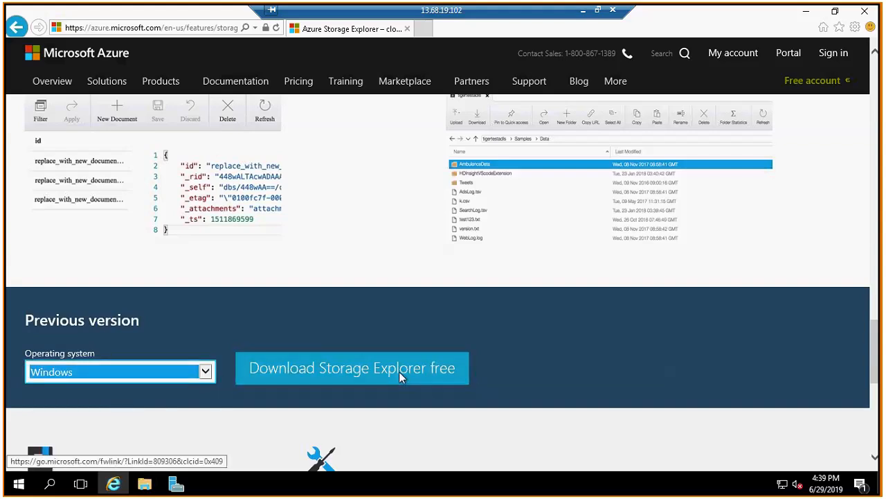
pyautogui.moveTo(878, 359); pyautogui.dragTo(882, 172)
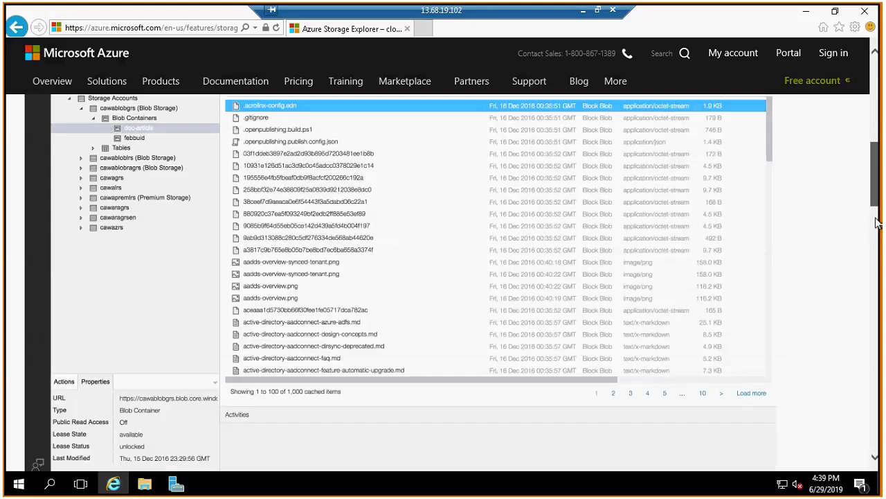
pyautogui.moveTo(879, 222); pyautogui.dragTo(868, 371)
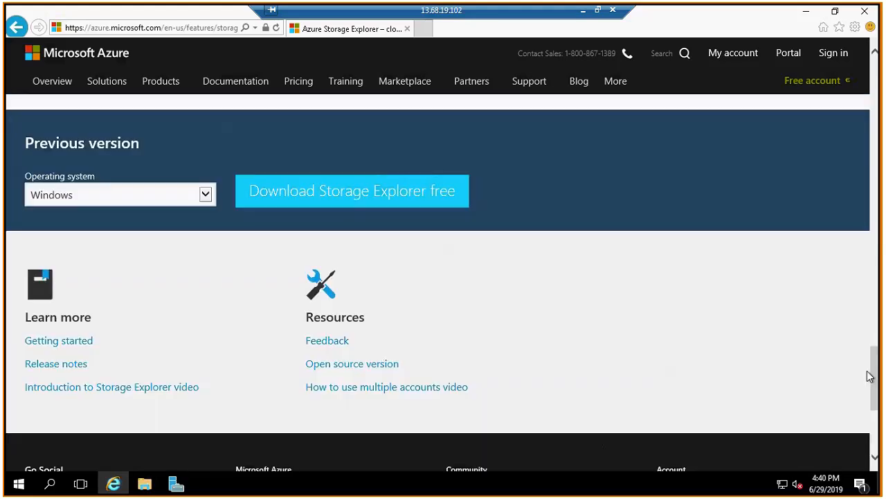
pyautogui.click(405, 199)
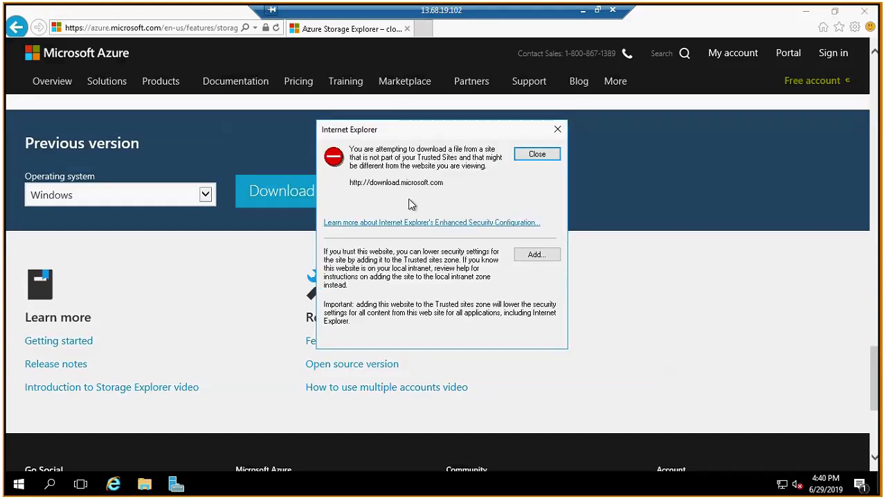
pyautogui.click(531, 255)
pyautogui.click(530, 226)
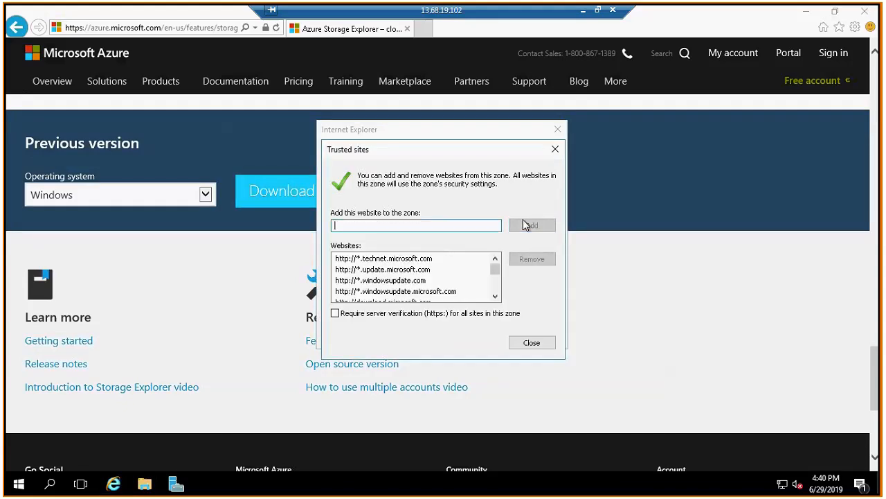
pyautogui.click(544, 344)
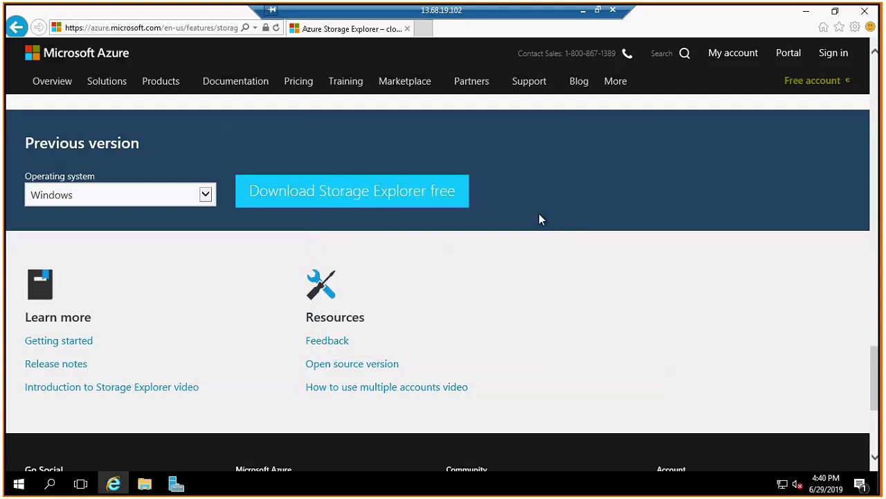
pyautogui.click(398, 190)
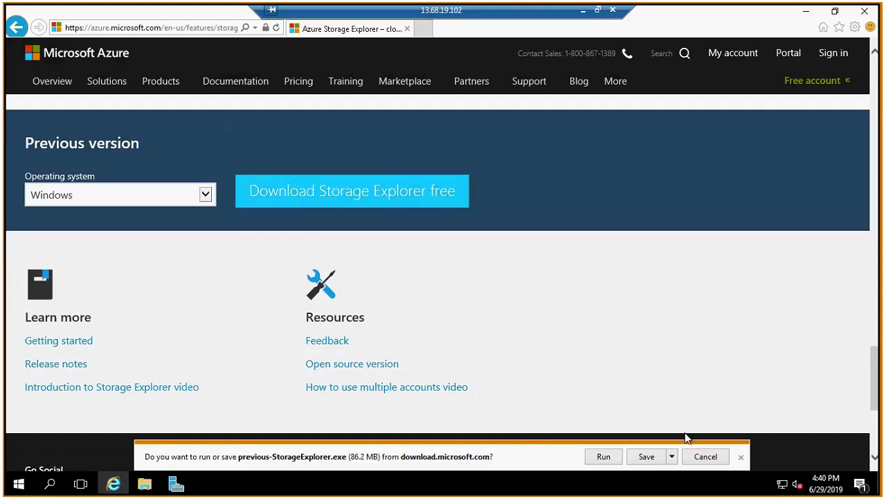
pyautogui.click(703, 459)
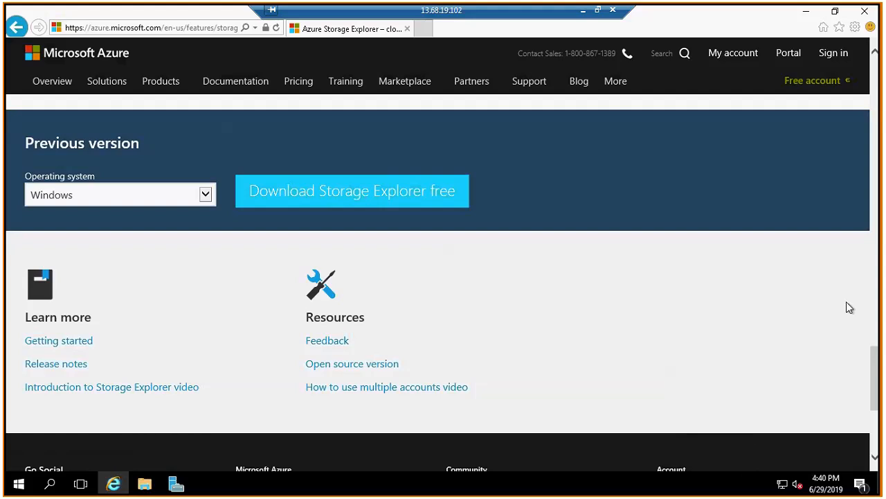
pyautogui.moveTo(874, 368); pyautogui.dragTo(873, 143)
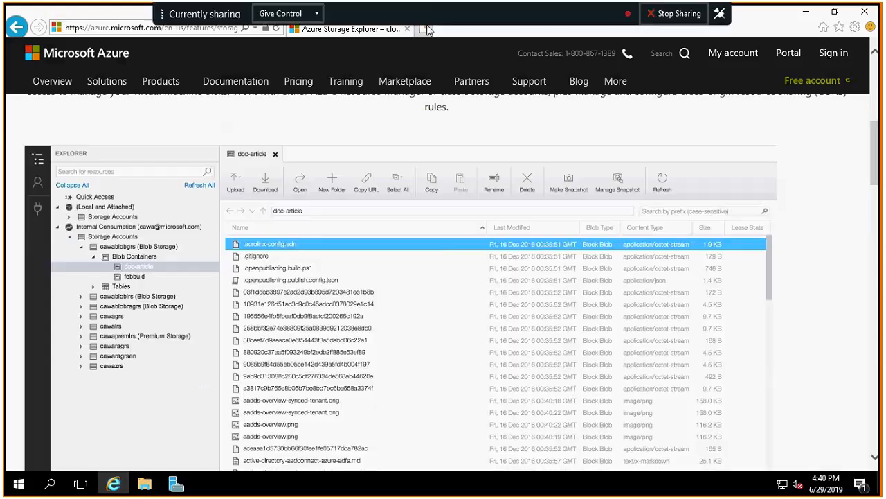
# Open Google in a new browser tab and search for "azure storage explorer version hostory", following the redirect link to the results.
pyautogui.click(425, 29)
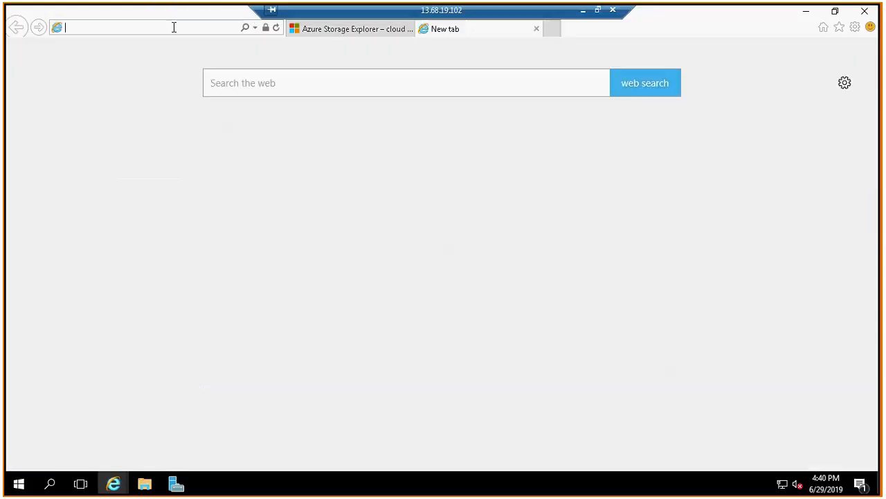
pyautogui.write('google.com/')
pyautogui.press('Return')
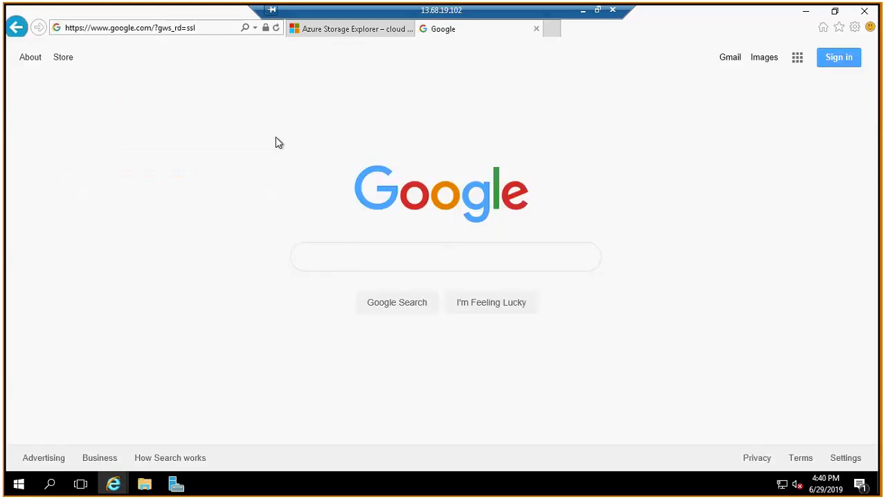
pyautogui.write('azure storage explorer version hostory')
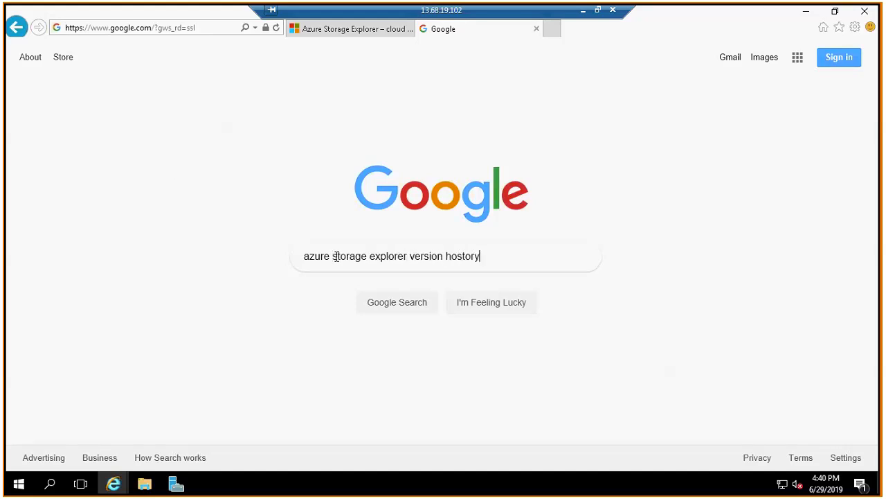
pyautogui.press('Return')
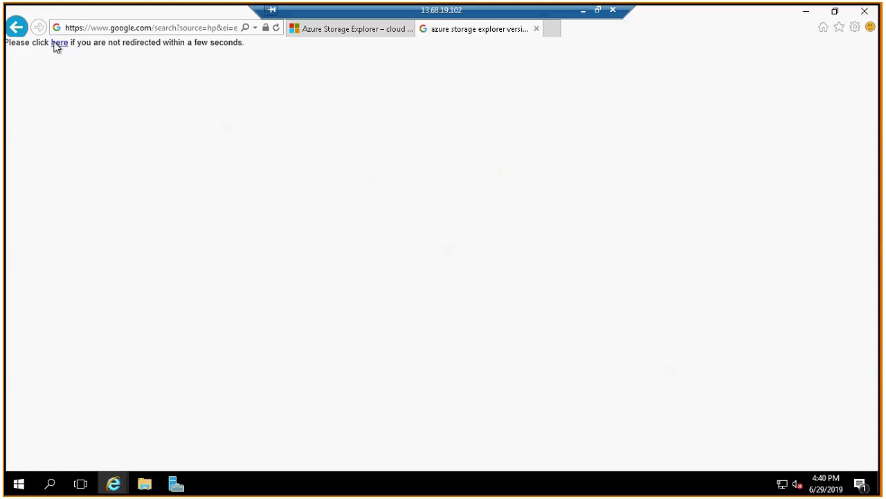
pyautogui.click(58, 44)
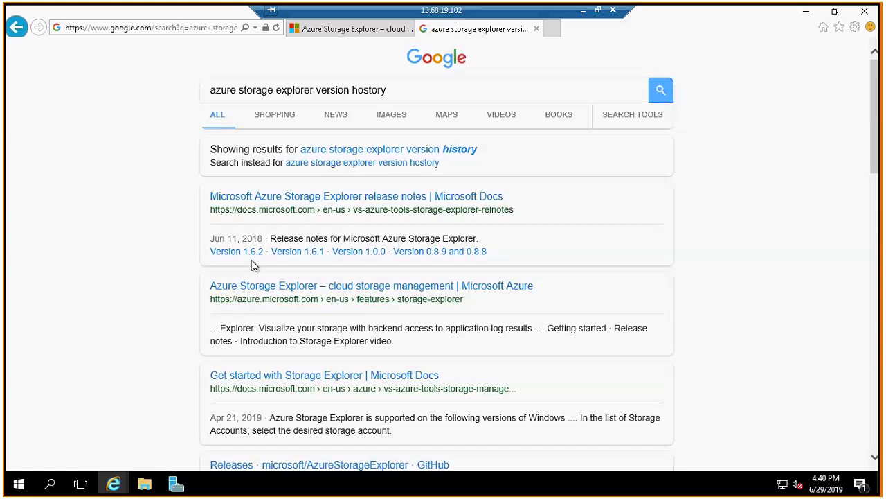
# Return to the Azure Storage Explorer page, save the previous Windows version as previous-StorageExplorer.exe and open its download folder.
pyautogui.click(319, 31)
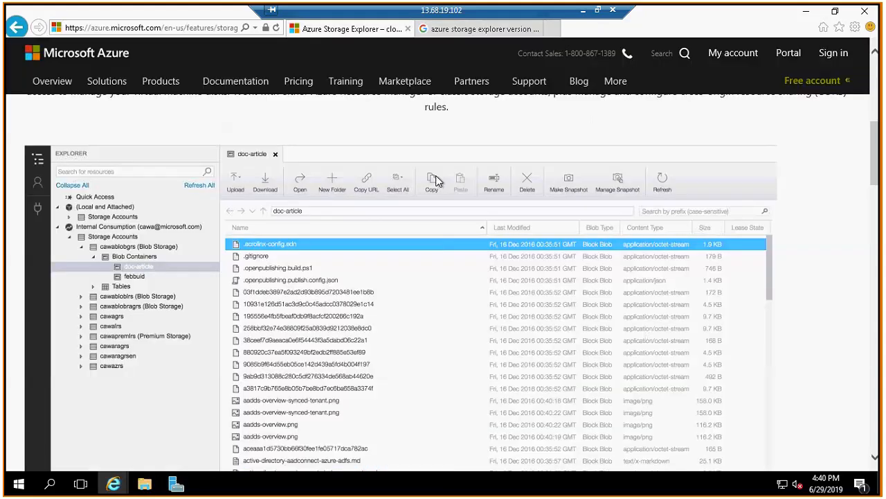
pyautogui.moveTo(875, 166); pyautogui.dragTo(877, 454)
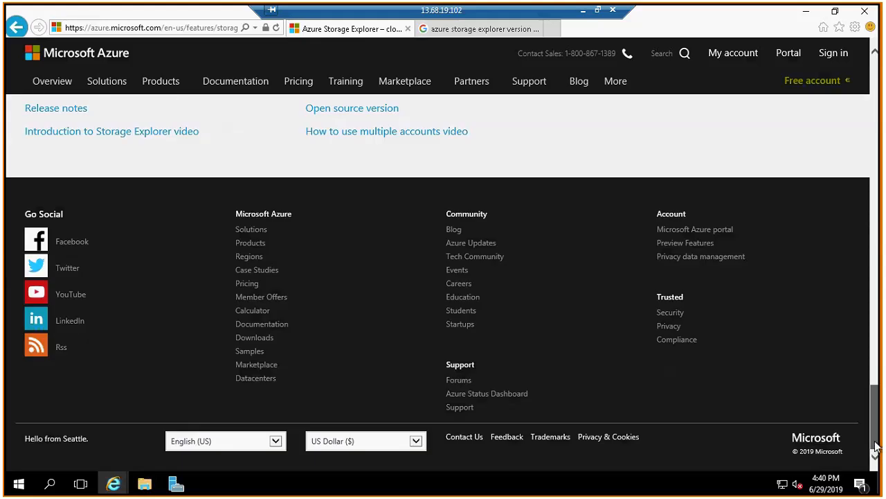
pyautogui.moveTo(877, 425); pyautogui.dragTo(876, 389)
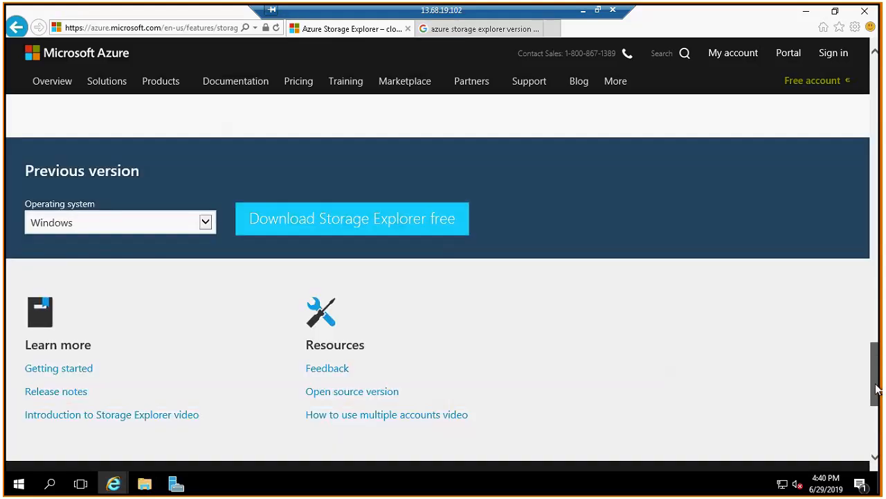
pyautogui.click(416, 221)
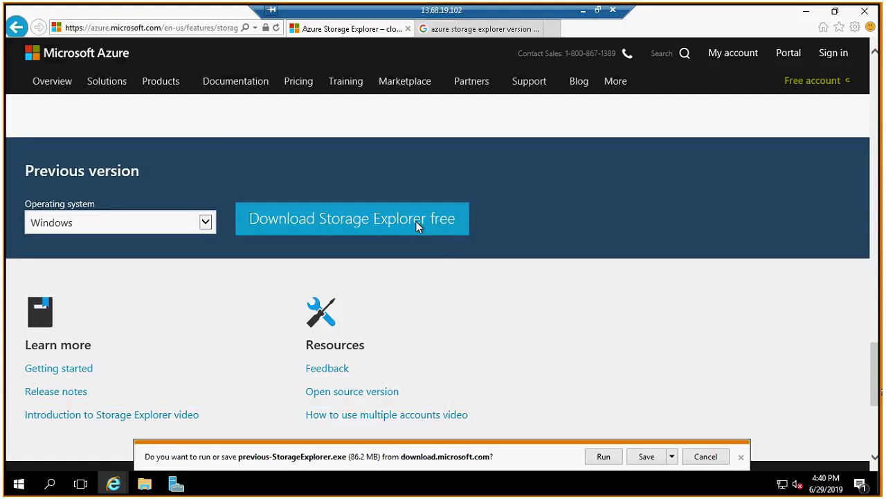
pyautogui.click(646, 457)
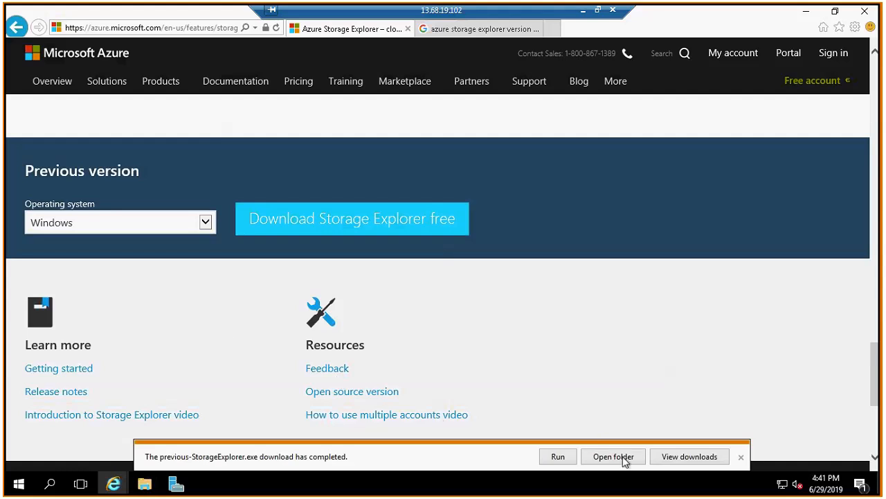
pyautogui.click(626, 459)
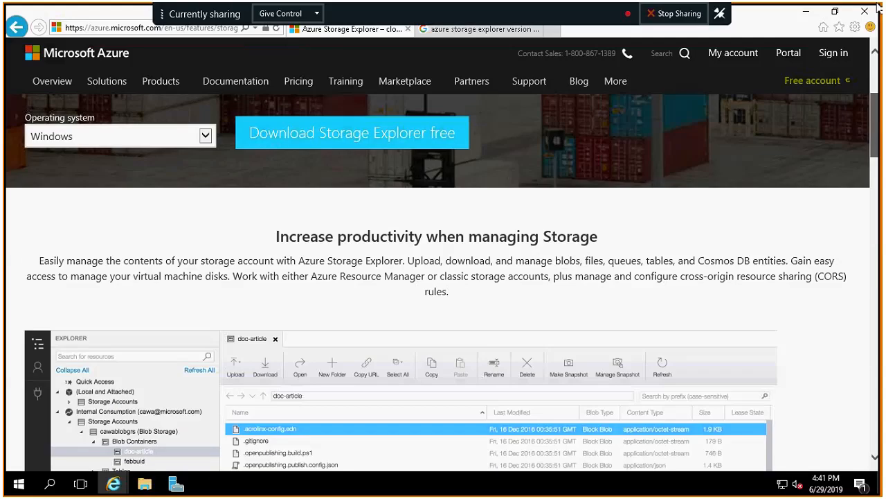
pyautogui.scroll(3, 419, 234)
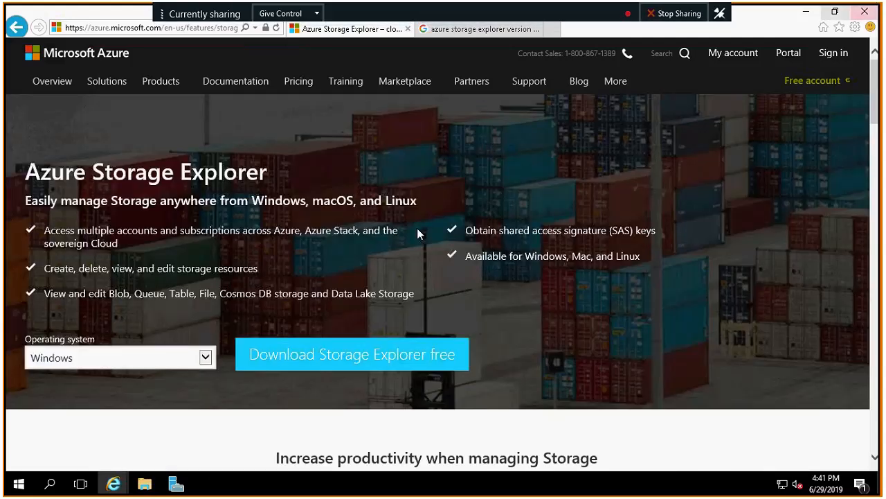
pyautogui.click(387, 354)
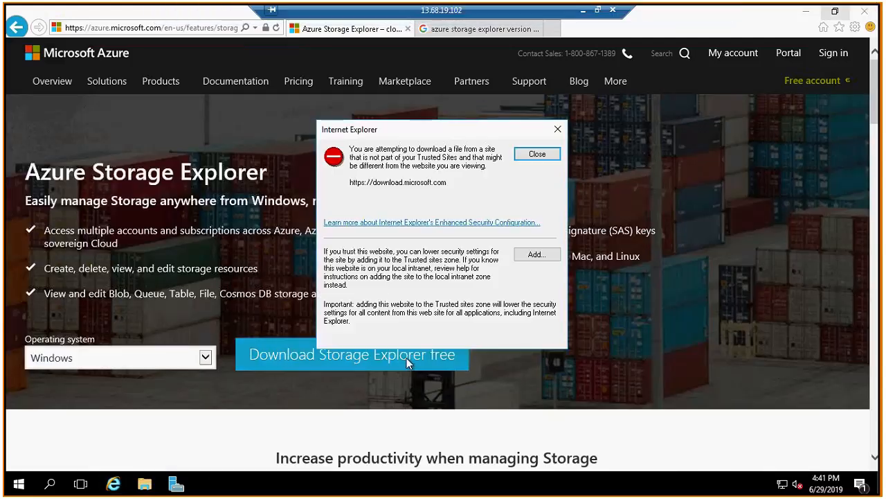
pyautogui.click(537, 255)
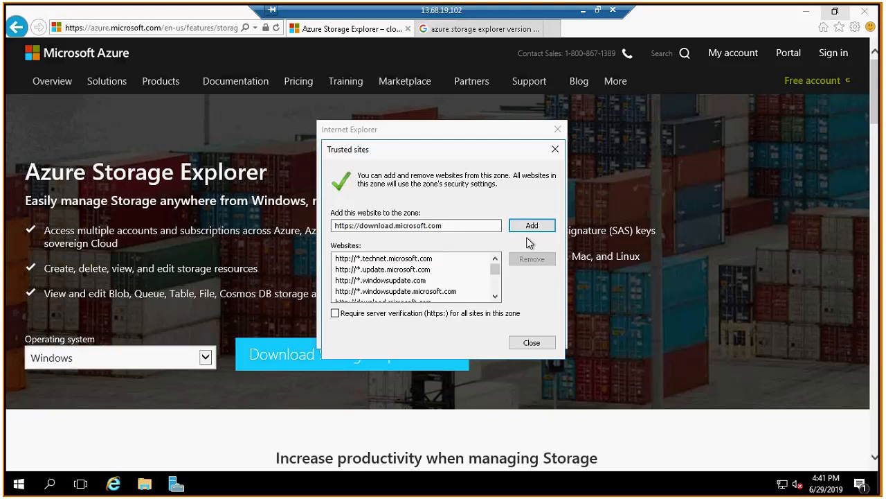
pyautogui.click(532, 225)
pyautogui.click(532, 343)
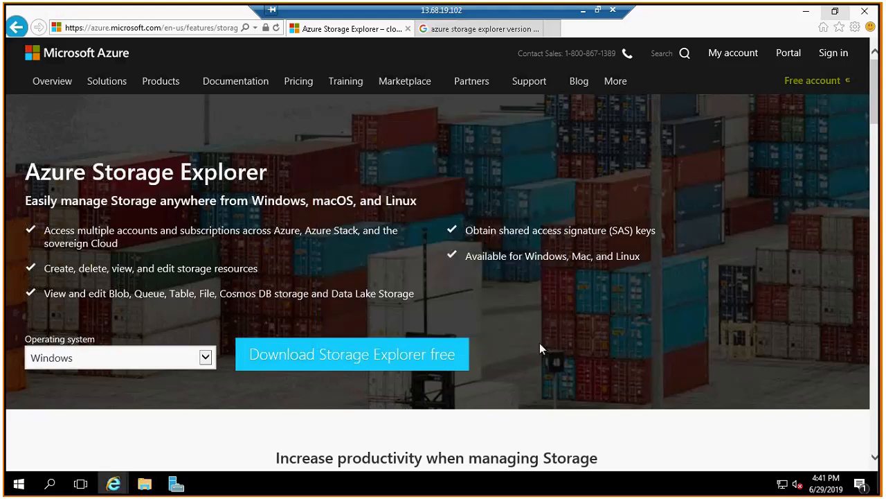
pyautogui.click(379, 353)
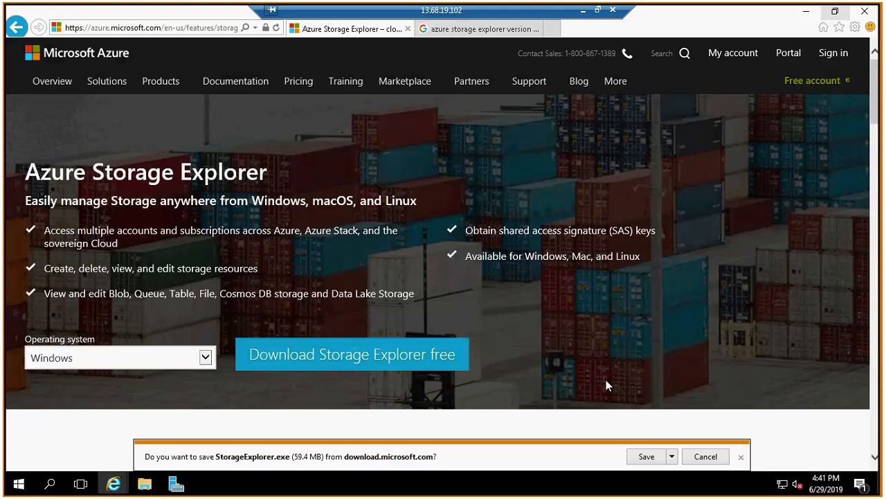
pyautogui.click(647, 456)
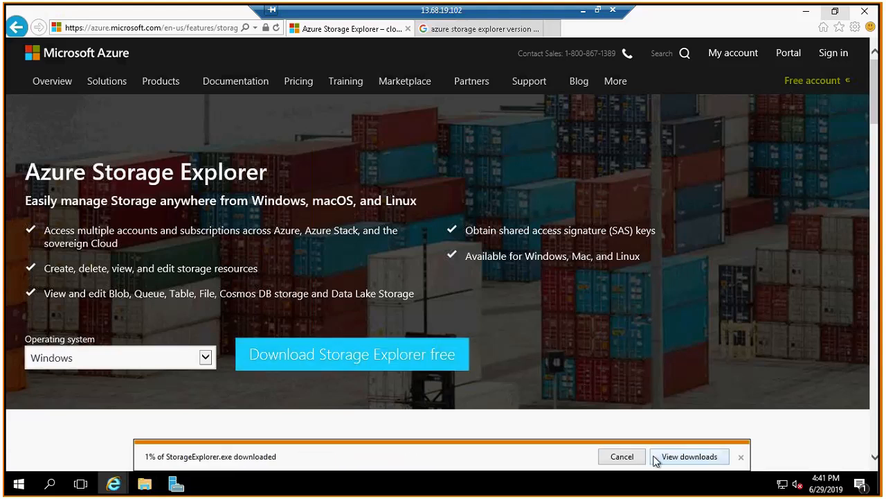
# Check the product version of previous-StorageExplorer in the Downloads folder through its detailed file properties.
pyautogui.click(143, 483)
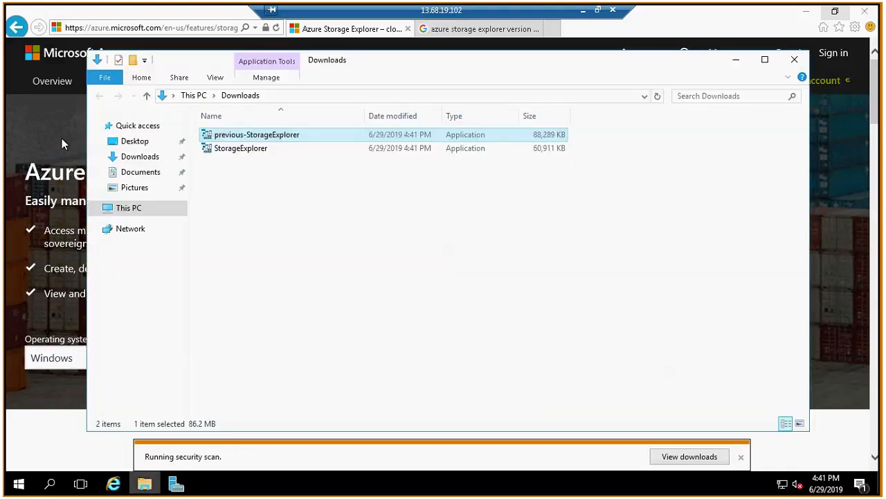
pyautogui.click(150, 158)
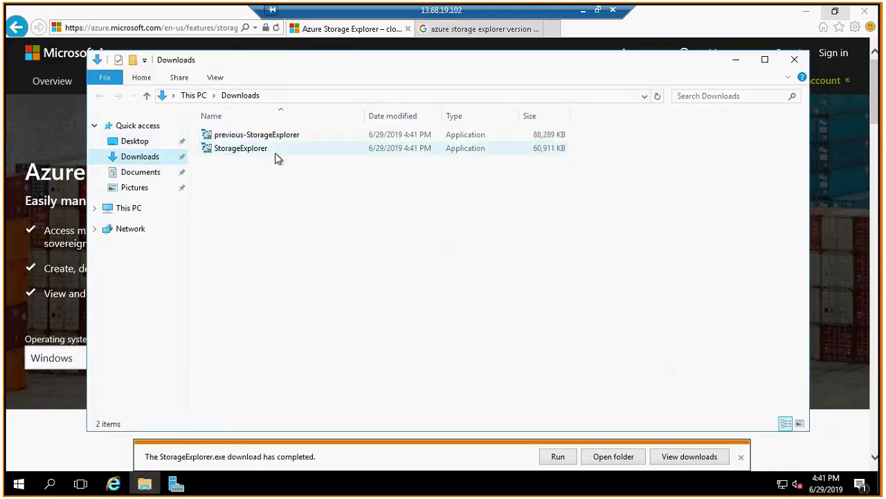
pyautogui.click(256, 136)
pyautogui.rightClick(255, 134)
pyautogui.click(293, 366)
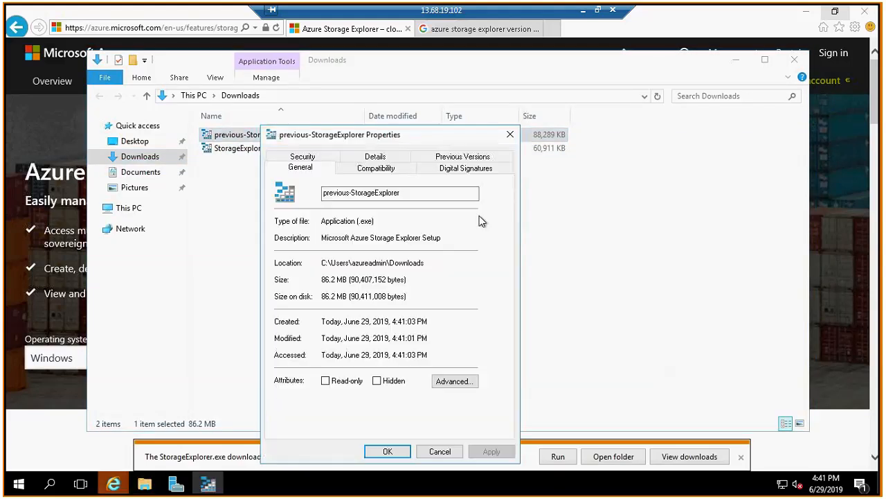
pyautogui.click(380, 159)
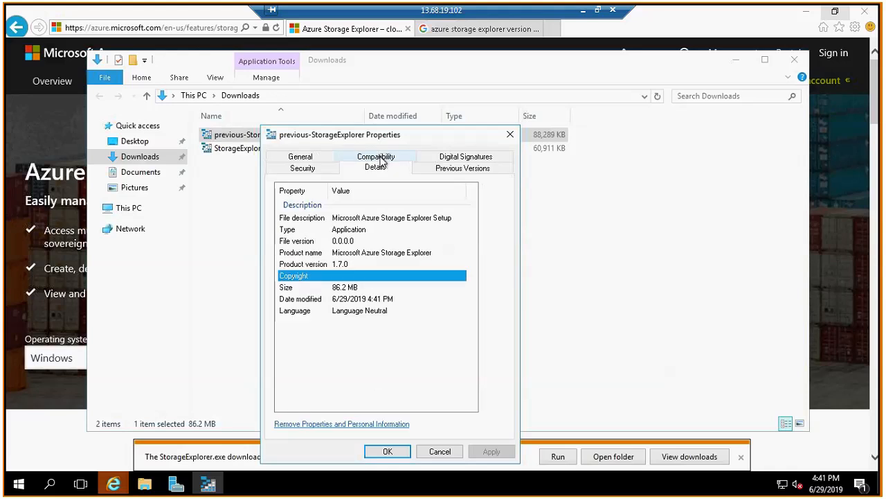
# Close the properties of previous-StorageExplorer and check the product version of StorageExplorer in its detailed file properties.
pyautogui.click(343, 265)
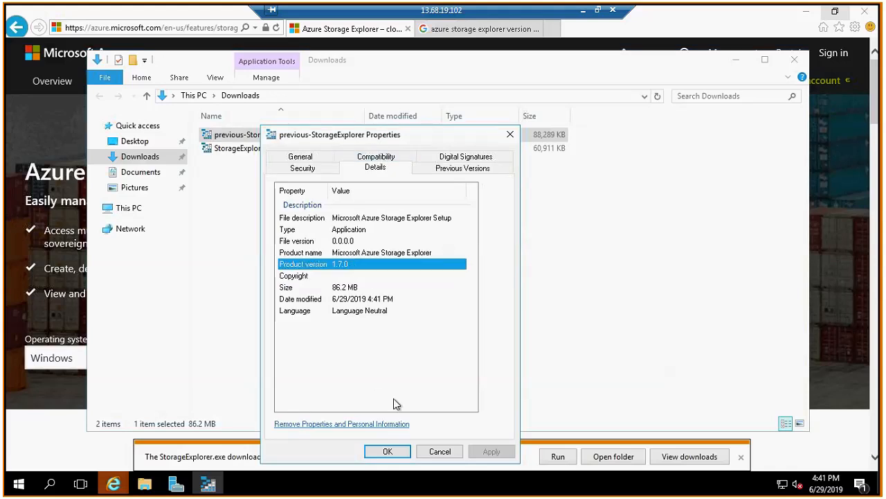
pyautogui.press('Escape')
pyautogui.click(259, 150)
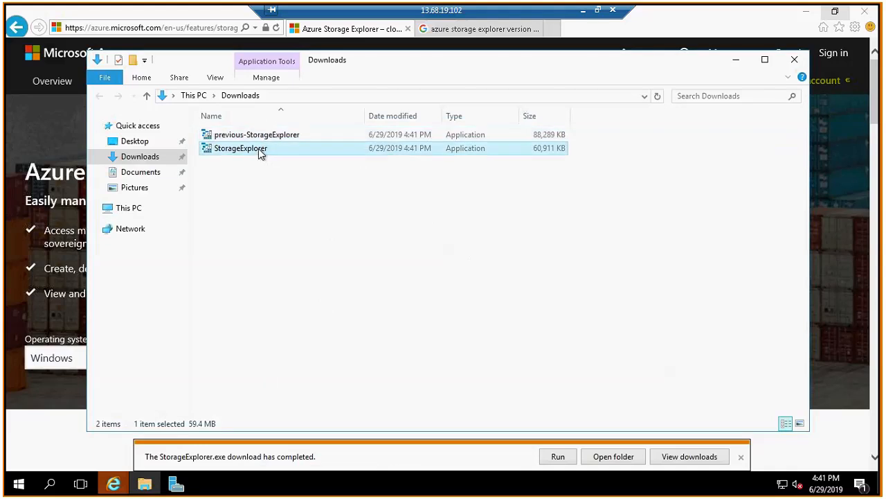
pyautogui.rightClick(258, 149)
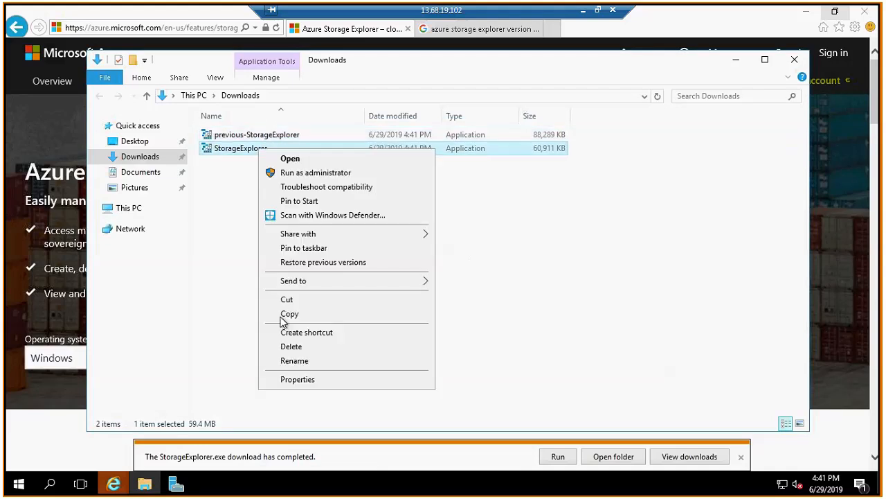
pyautogui.click(315, 376)
pyautogui.click(388, 159)
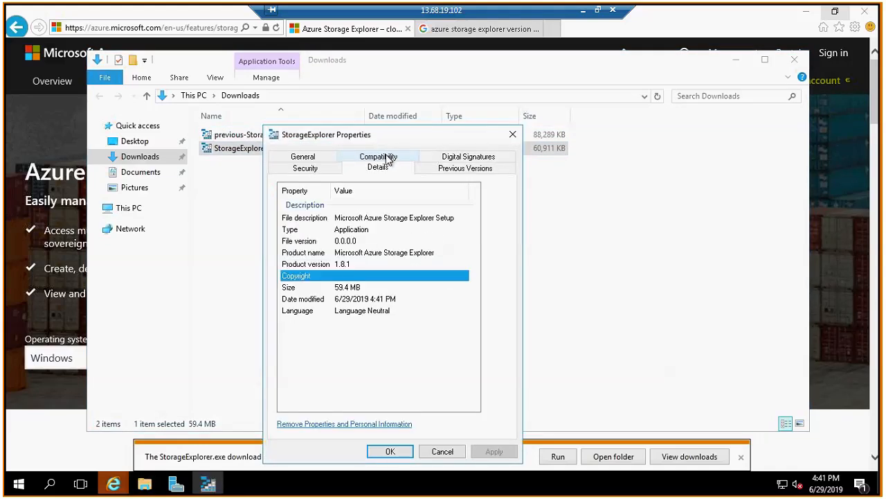
pyautogui.click(365, 266)
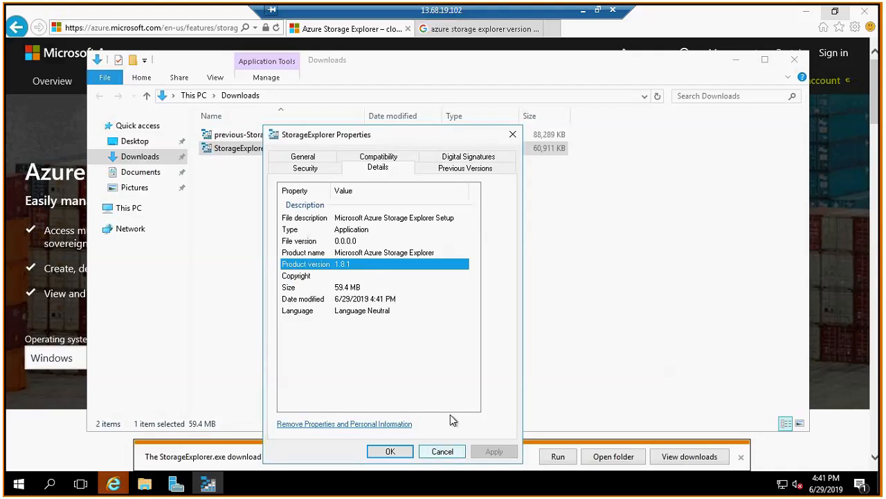
pyautogui.click(443, 451)
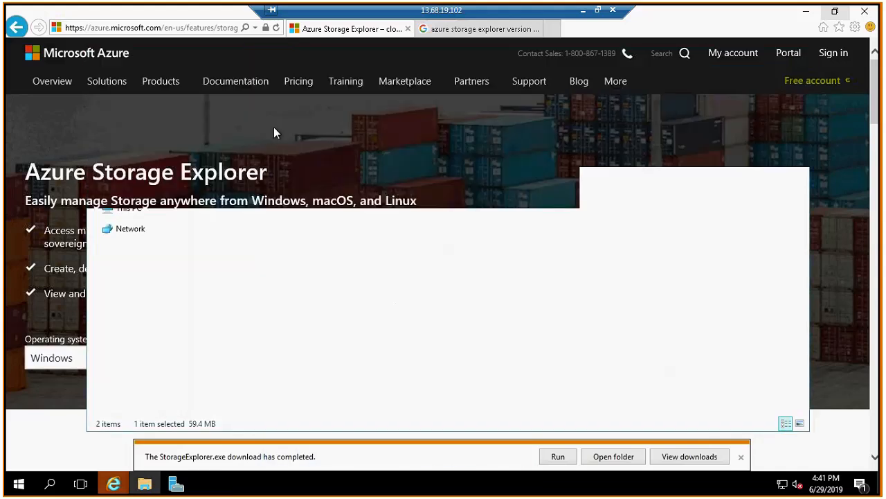
# Close the browser and Server Manager, and install Microsoft Azure Storage Explorer from previous-StorageExplorer into the default folder.
pyautogui.click(868, 15)
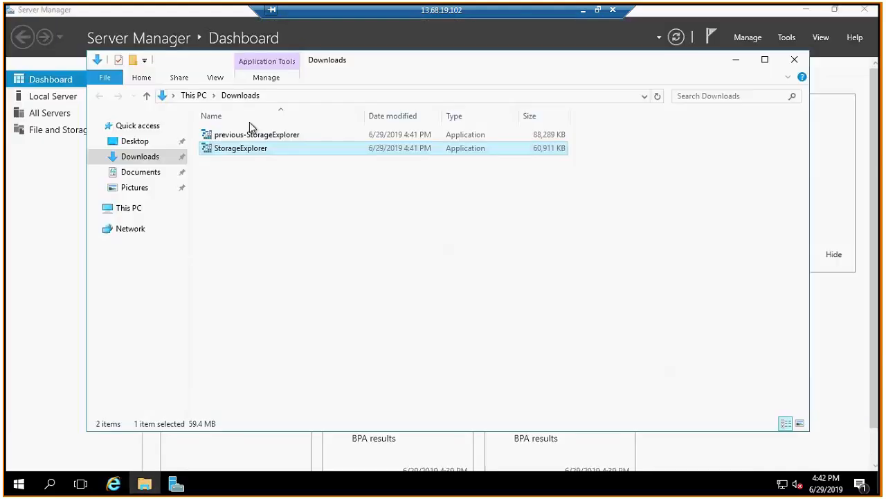
pyautogui.doubleClick(241, 136)
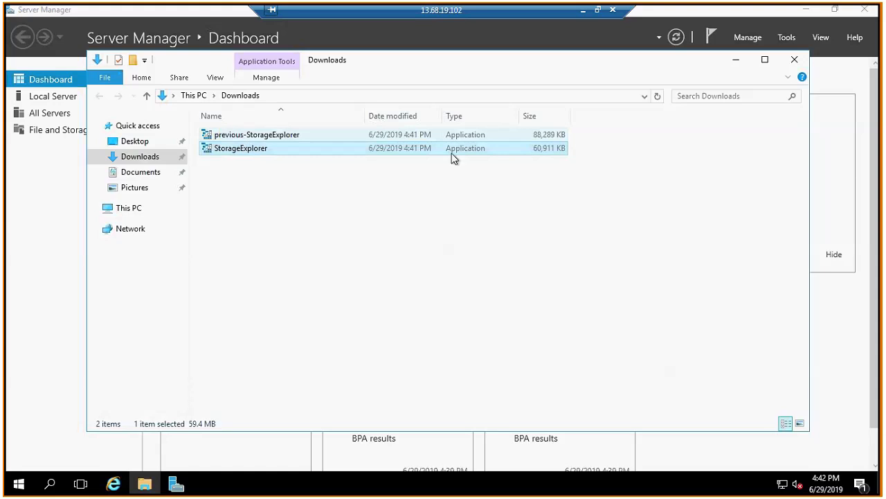
pyautogui.click(868, 9)
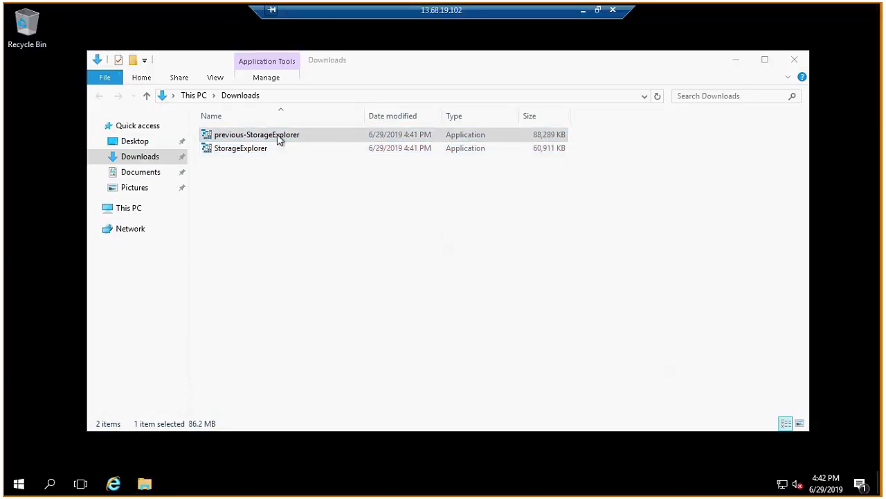
pyautogui.click(371, 307)
pyautogui.click(526, 344)
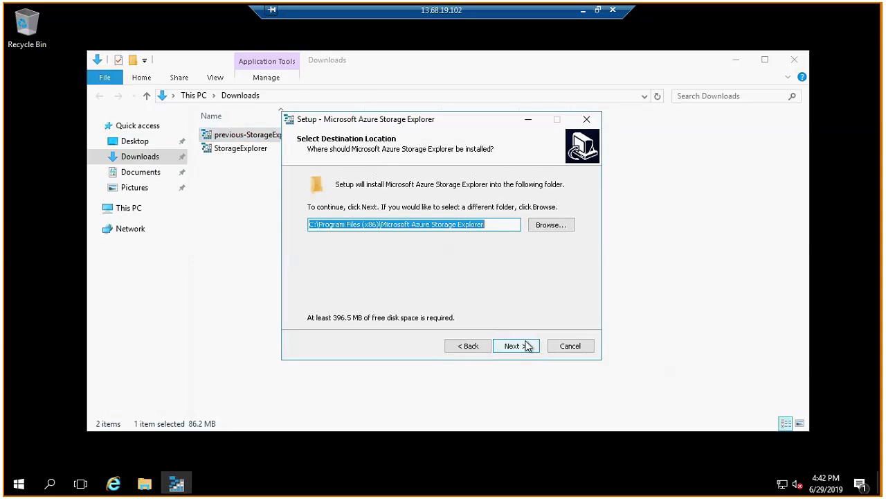
pyautogui.click(515, 344)
pyautogui.click(515, 344)
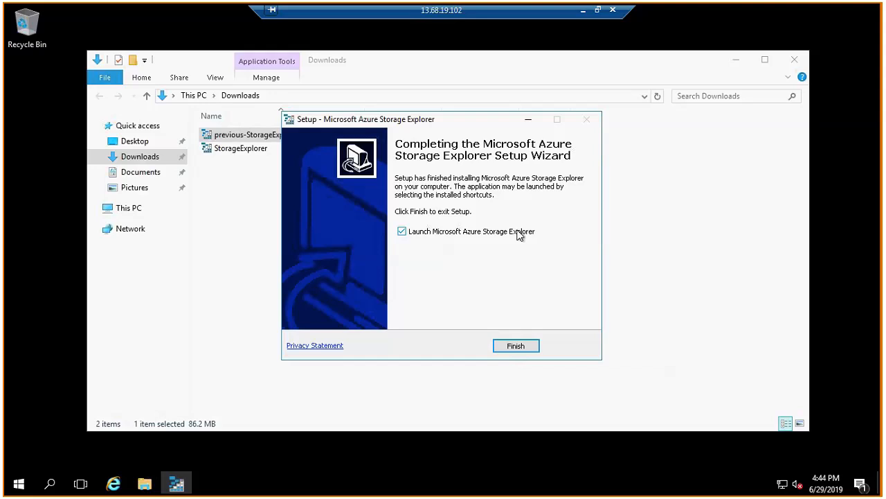
pyautogui.click(518, 344)
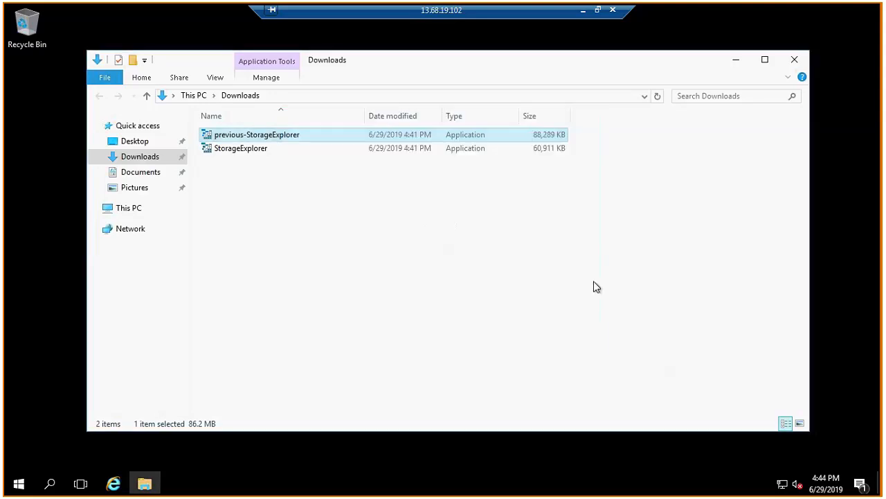
pyautogui.click(597, 287)
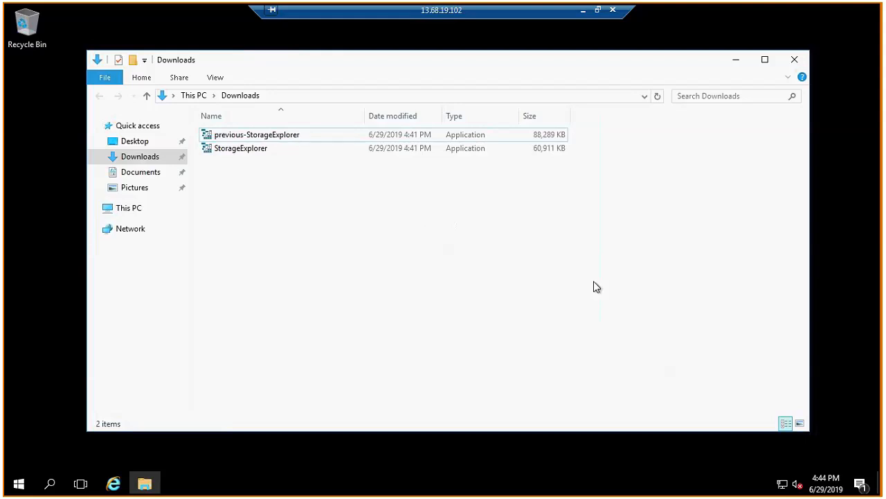
pyautogui.click(742, 65)
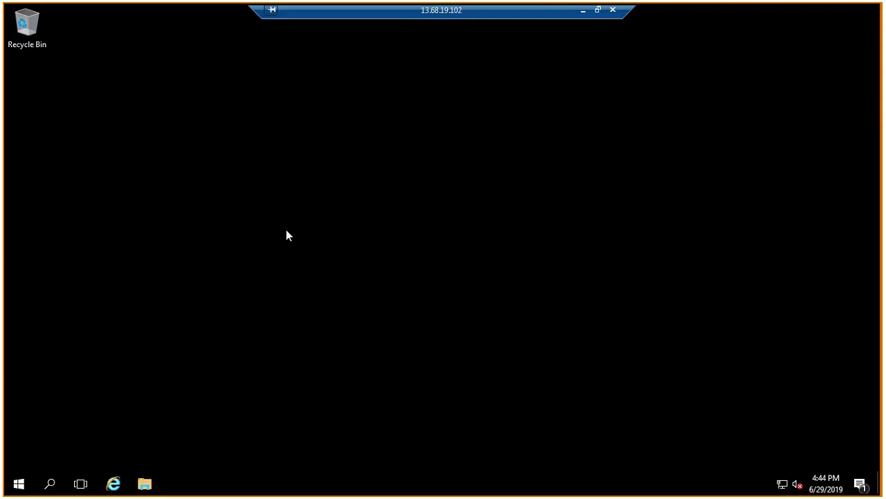
# Try to find the installed program by searching Windows for "storage explo".
pyautogui.press('super')
pyautogui.write('s')
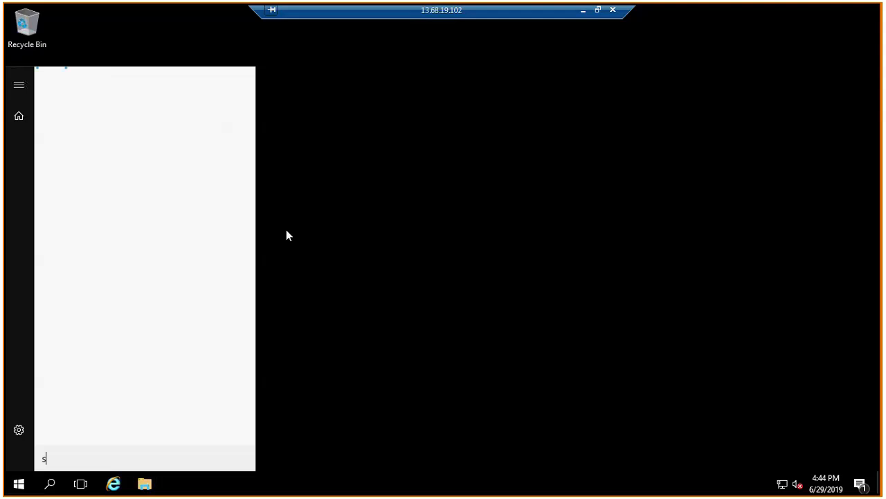
pyautogui.write('torage')
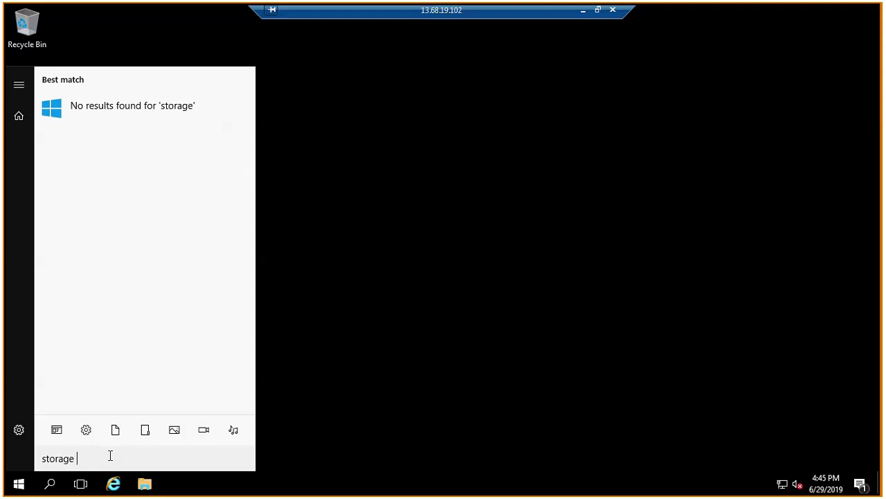
pyautogui.write('explo')
pyautogui.click(457, 313)
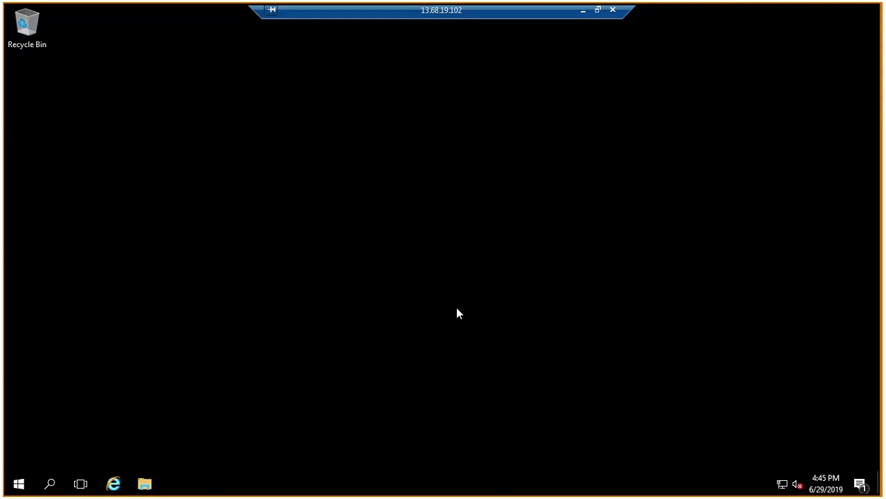
# Launch Microsoft Azure Storage Explorer from its newly installed program group.
pyautogui.click(19, 484)
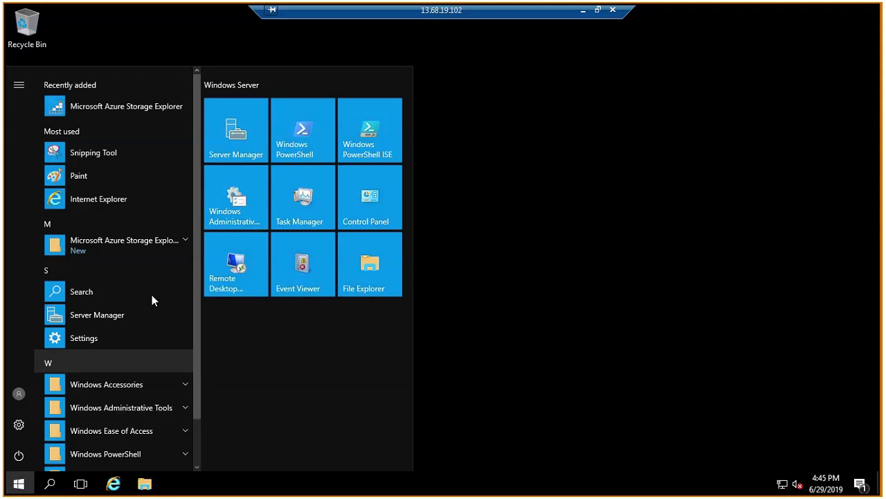
pyautogui.click(164, 244)
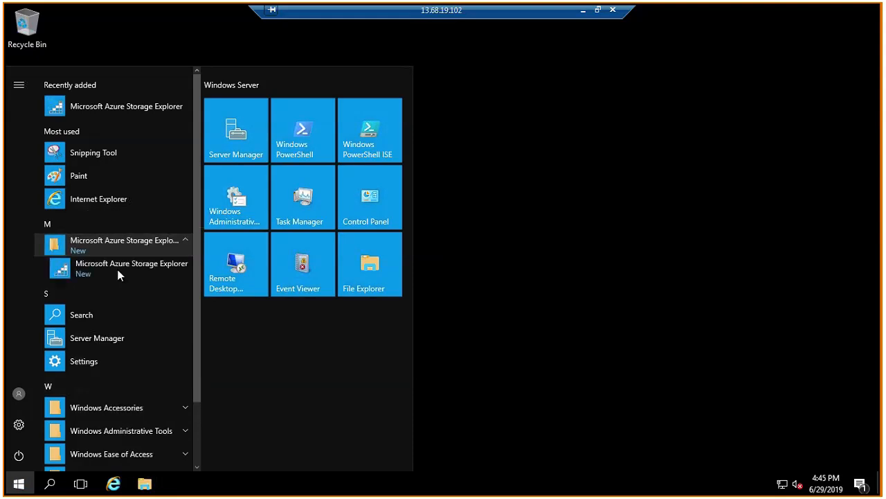
pyautogui.click(120, 269)
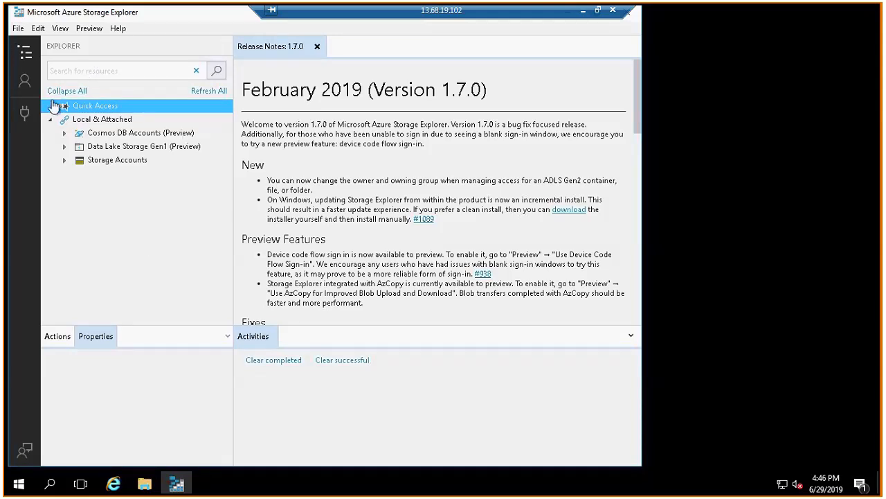
# Start adding an Azure account with the Azure environment and proceed to its sign-in page.
pyautogui.click(25, 83)
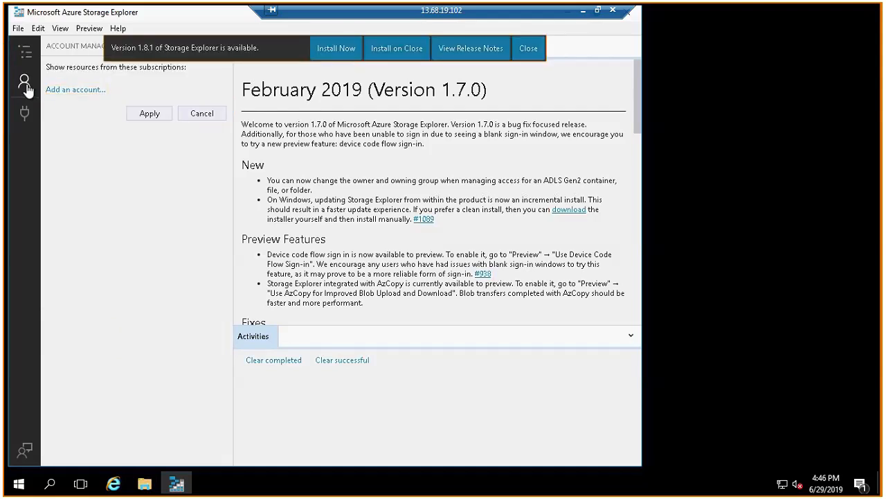
pyautogui.click(74, 91)
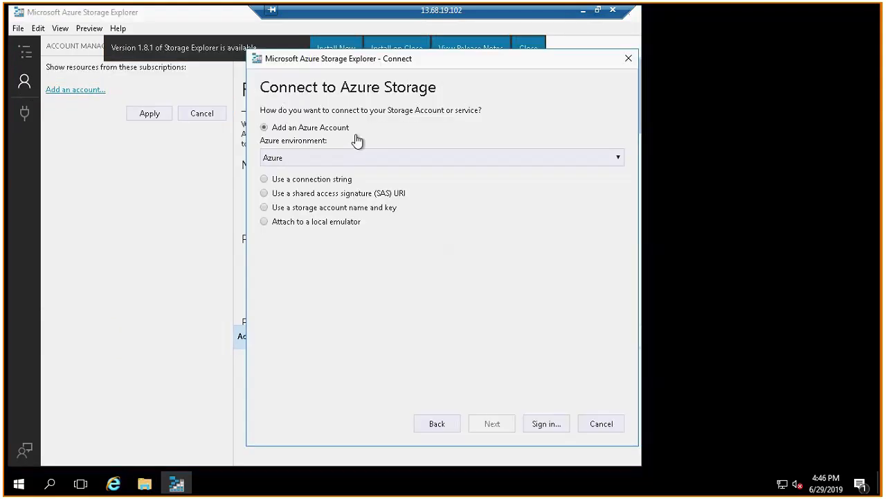
pyautogui.click(545, 429)
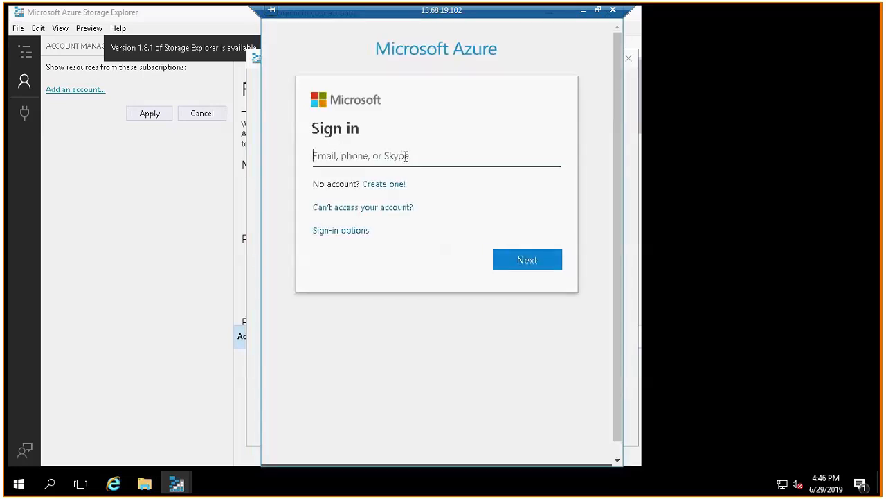
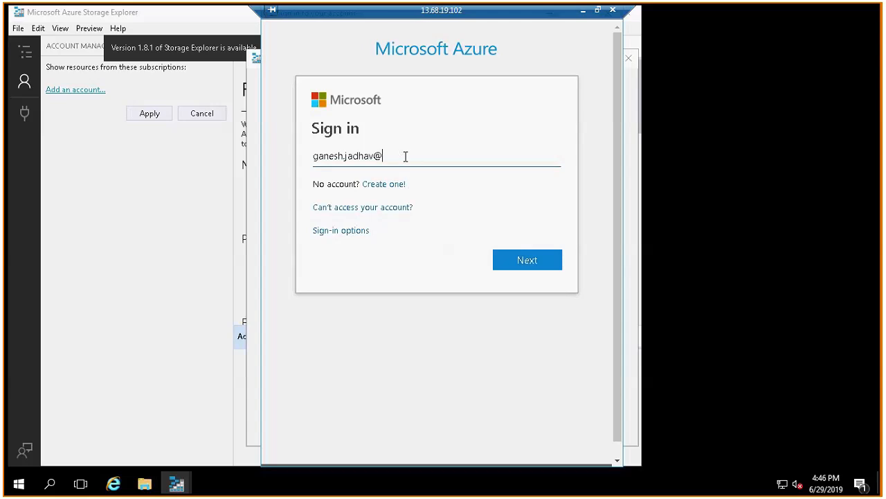
# Enter the account's e-mail address on the Microsoft sign-in page and continue to the password prompt.
pyautogui.press('Return')
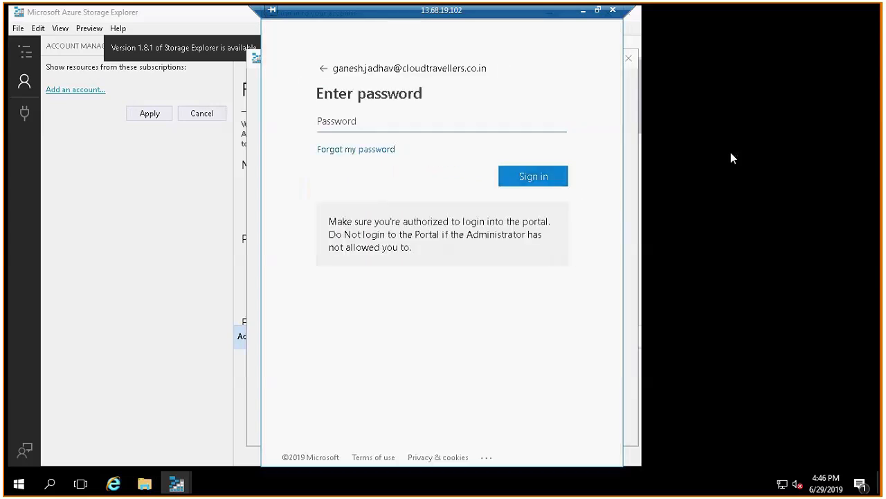
# Enter the account password, sign in and apply the MSDN Platforms subscription as the resource filter.
pyautogui.write('******')
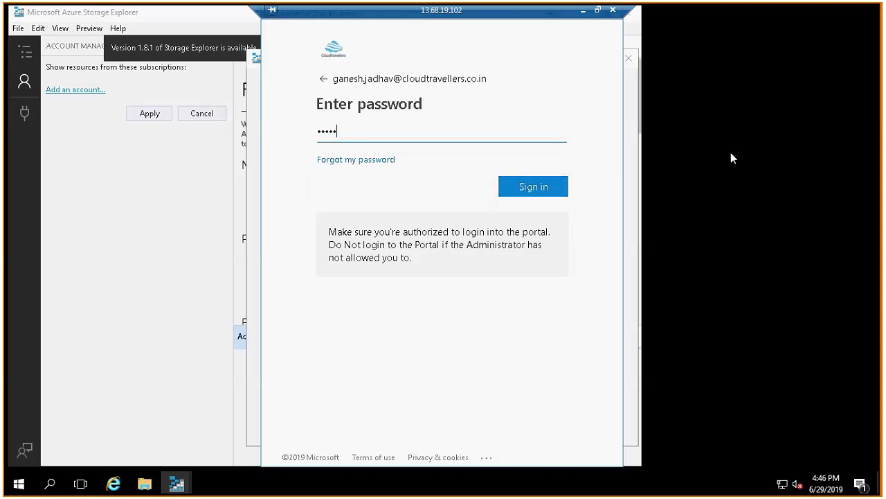
pyautogui.write('*****')
pyautogui.press('Return')
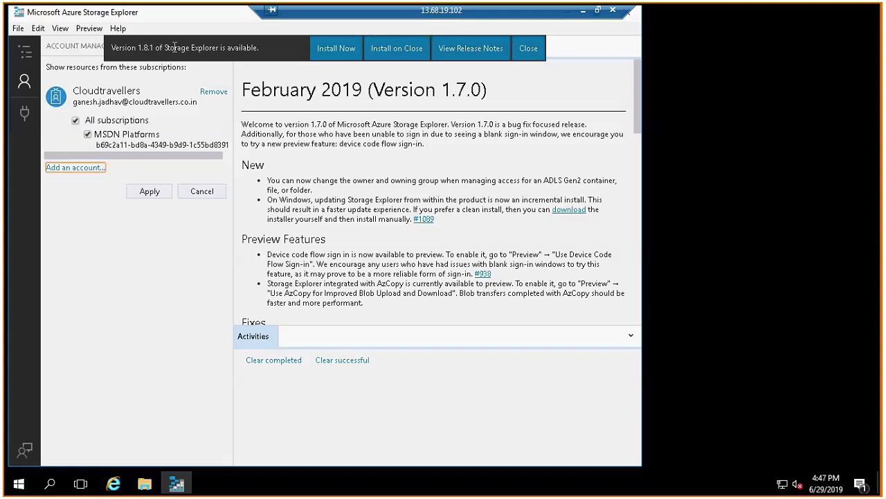
pyautogui.click(160, 193)
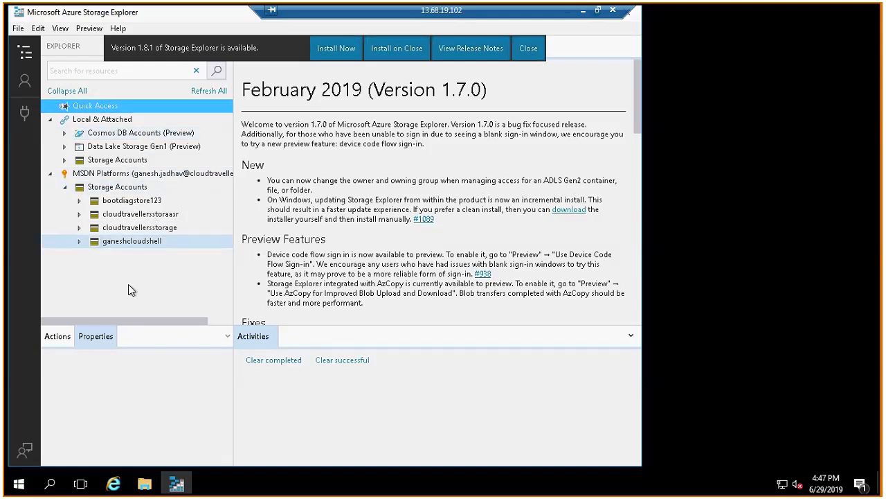
# Open the vhds blob container of the cloudtravellersstorage storage account to list its disk files.
pyautogui.click(80, 228)
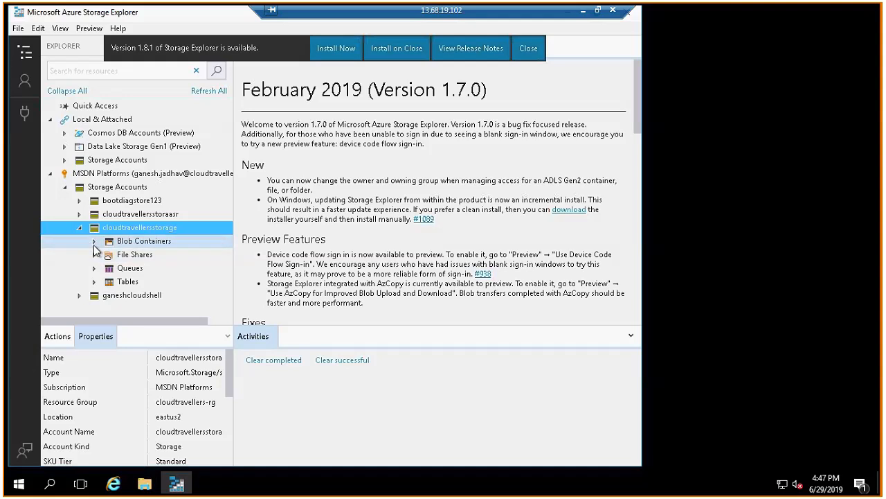
pyautogui.click(93, 242)
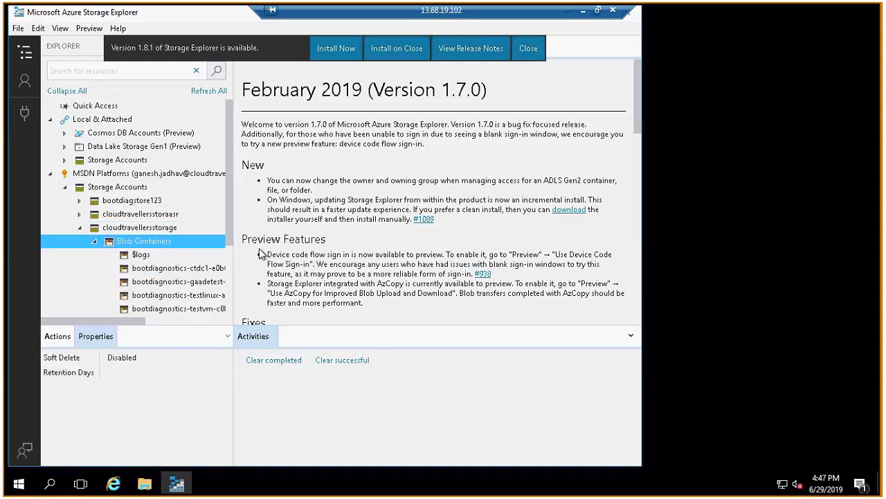
pyautogui.moveTo(225, 231); pyautogui.dragTo(232, 279)
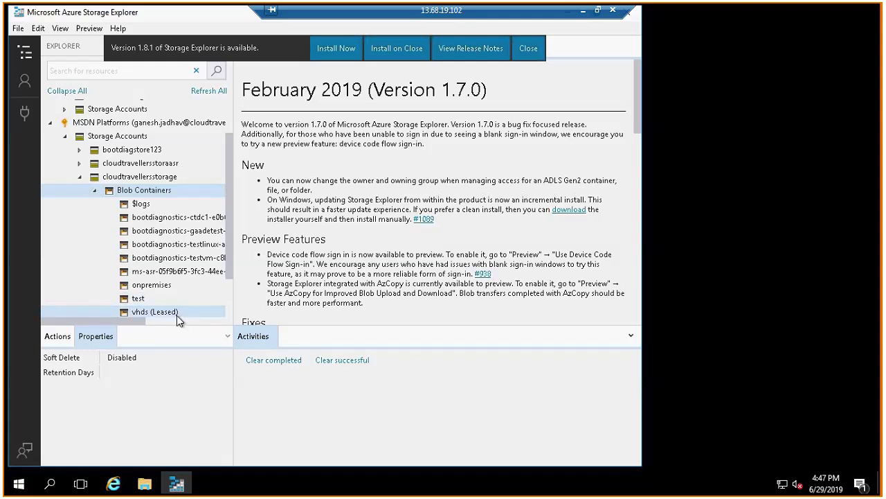
pyautogui.click(176, 313)
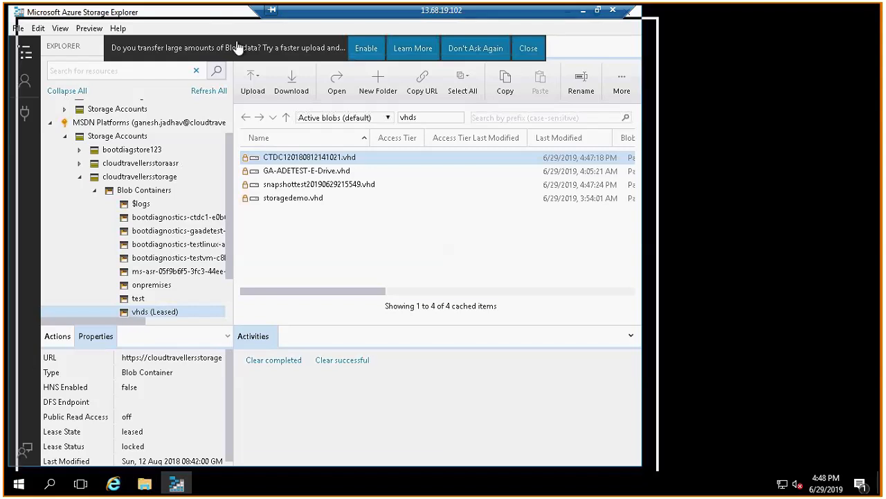
# Close Storage Explorer, minimize the Remote Desktop session and show the disks of snapshottest in the Azure portal.
pyautogui.moveTo(238, 43); pyautogui.dragTo(244, 50)
pyautogui.click(646, 35)
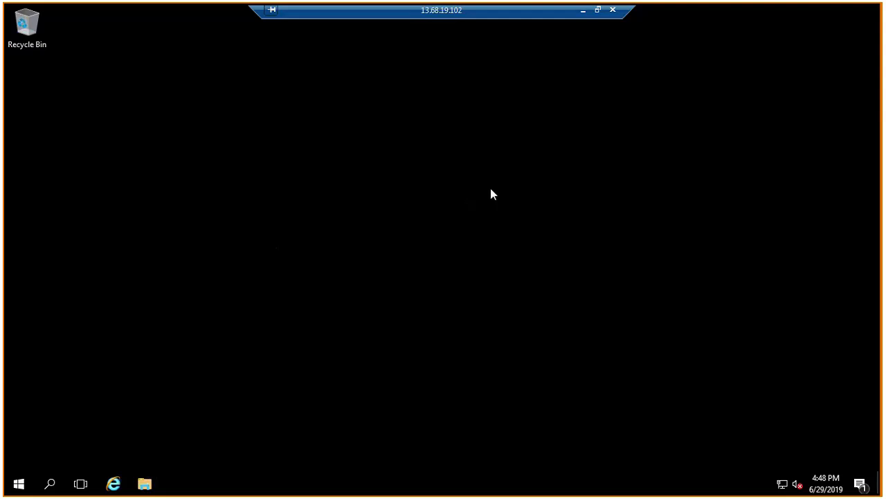
pyautogui.click(582, 11)
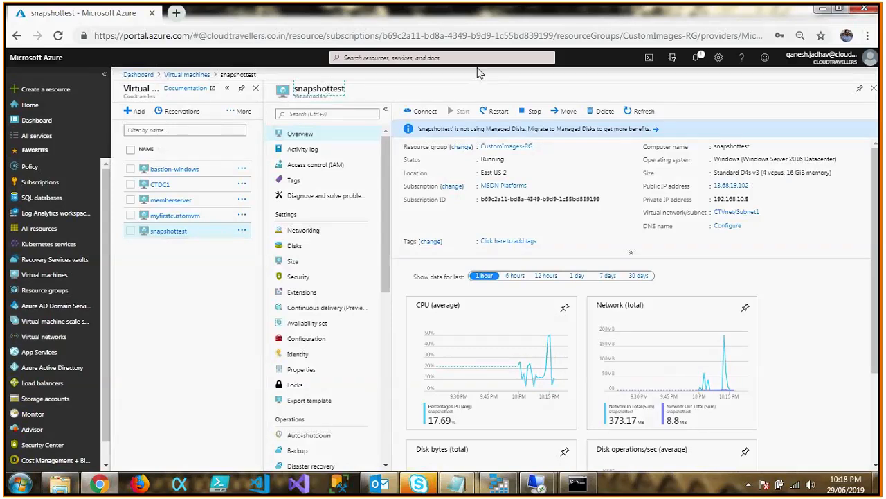
pyautogui.click(314, 250)
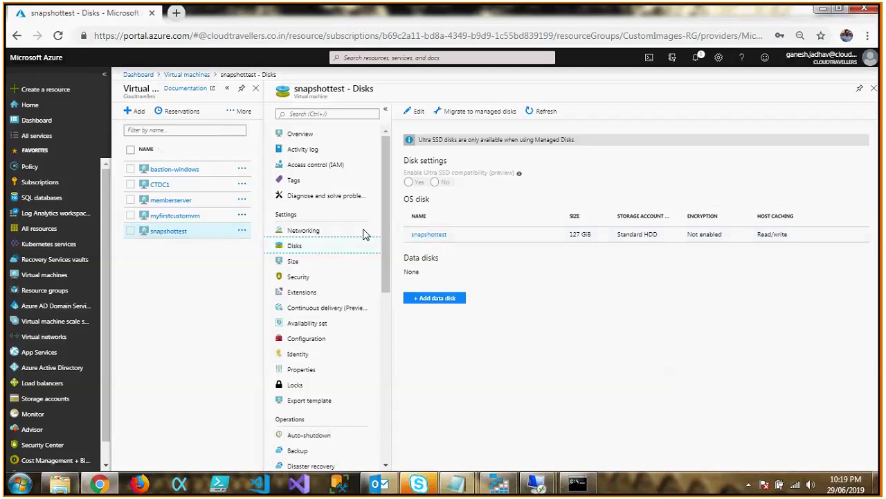
# Copy the VHD URI of snapshottest's OS disk, paste it into a new Notepad document and minimize the document.
pyautogui.click(430, 236)
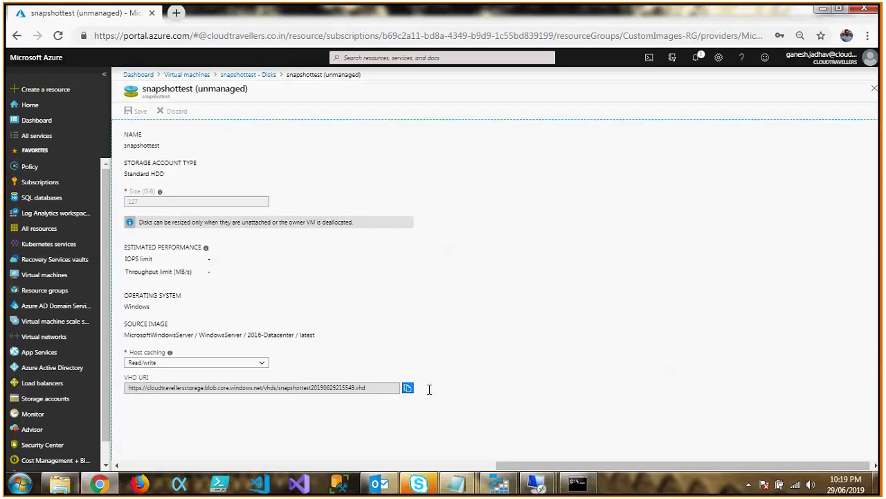
pyautogui.click(409, 390)
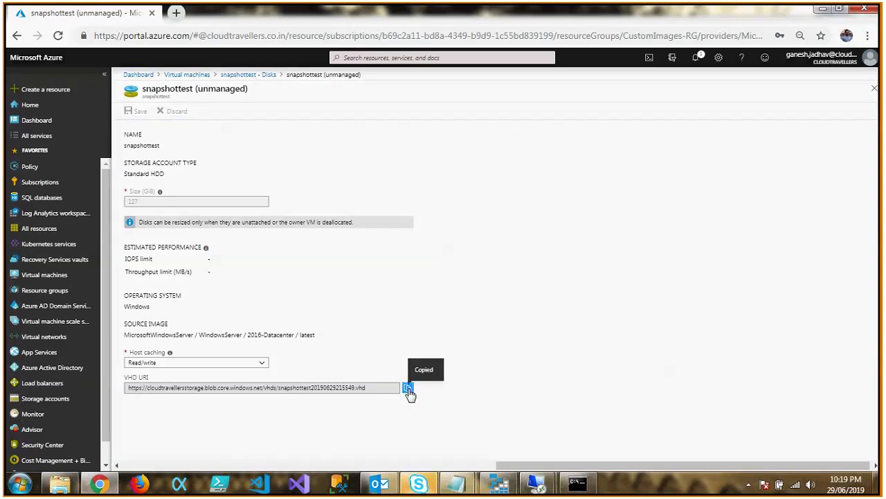
pyautogui.press('super+r')
pyautogui.write('notepad')
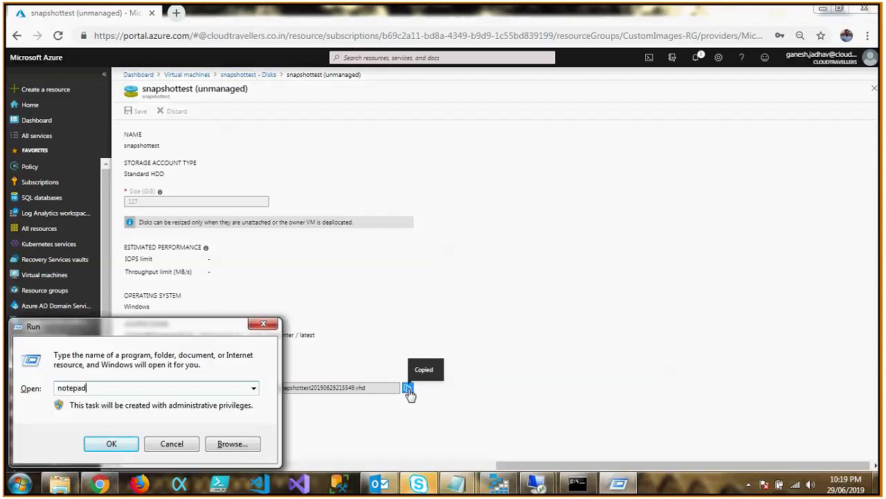
pyautogui.press('Return')
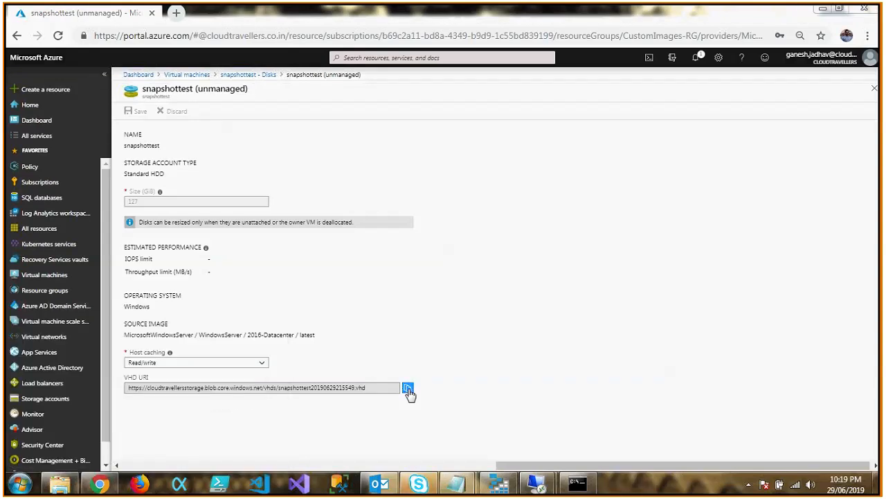
pyautogui.hotkey('ctrl', 'v')
pyautogui.click(793, 130)
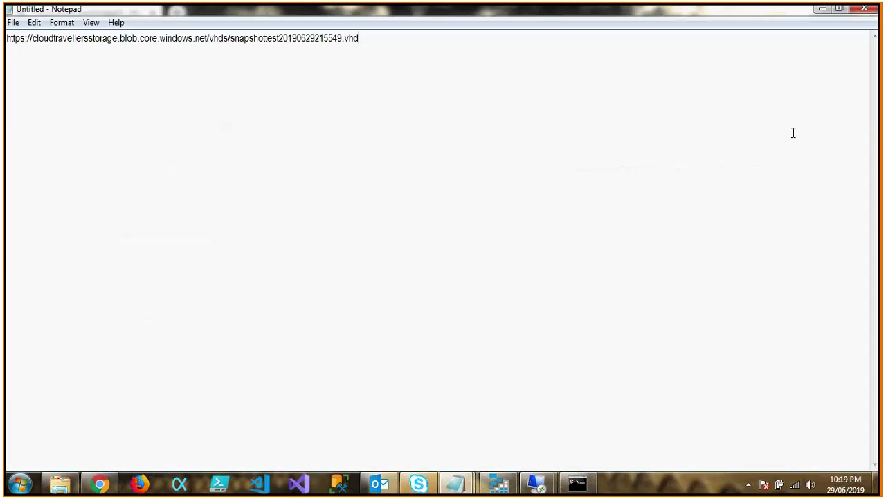
pyautogui.click(823, 9)
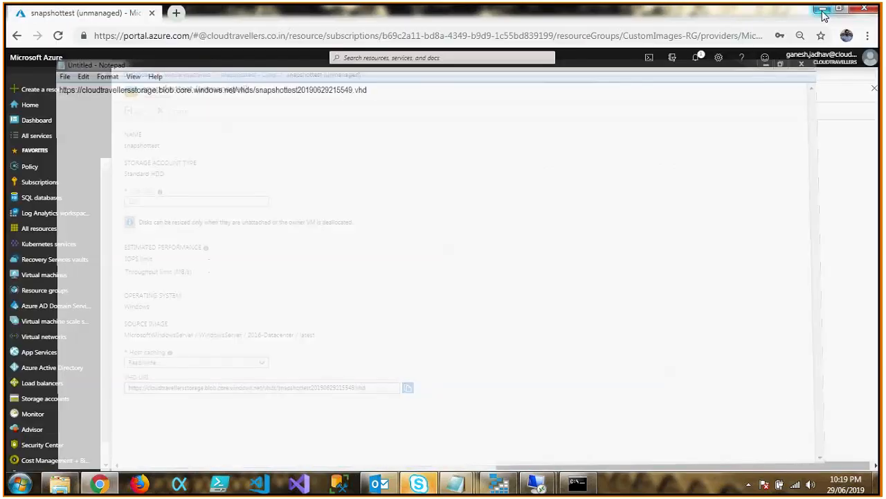
# Go back to the overview of snapshottest in the portal, and switch to Microsoft Azure Storage Explorer.
pyautogui.click(645, 227)
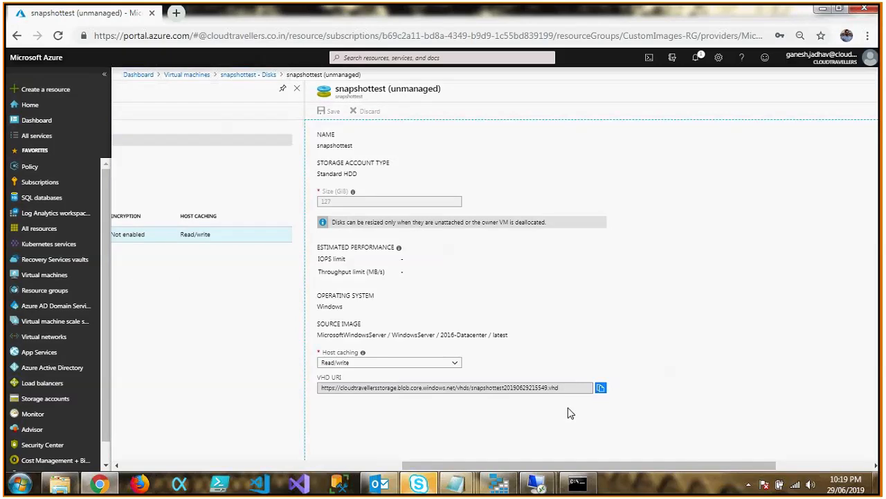
pyautogui.hscroll(-5, 487, 451)
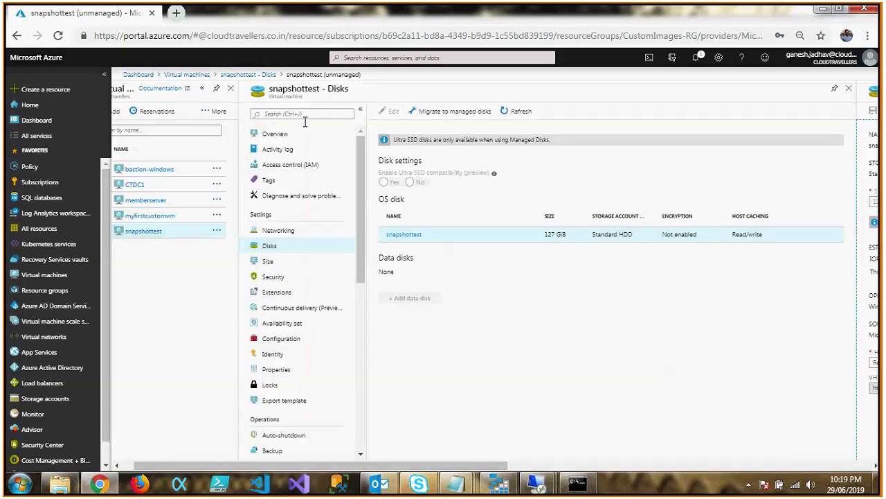
pyautogui.click(306, 138)
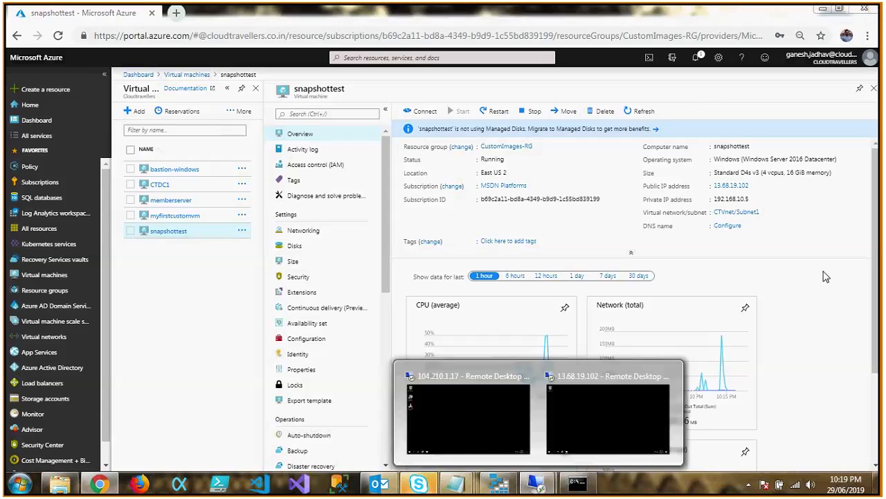
pyautogui.click(496, 487)
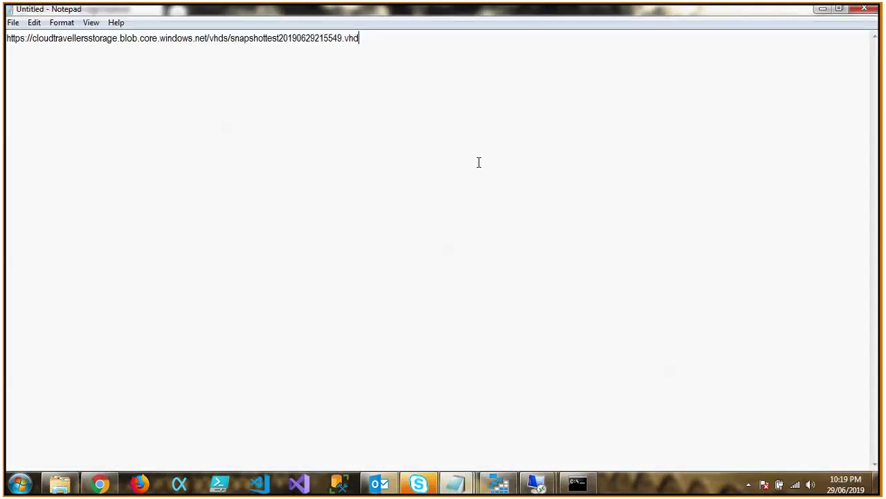
# Inspect the storage account and VHD file name in the URI saved in Notepad, and return to Storage Explorer.
pyautogui.moveTo(362, 38); pyautogui.dragTo(234, 43)
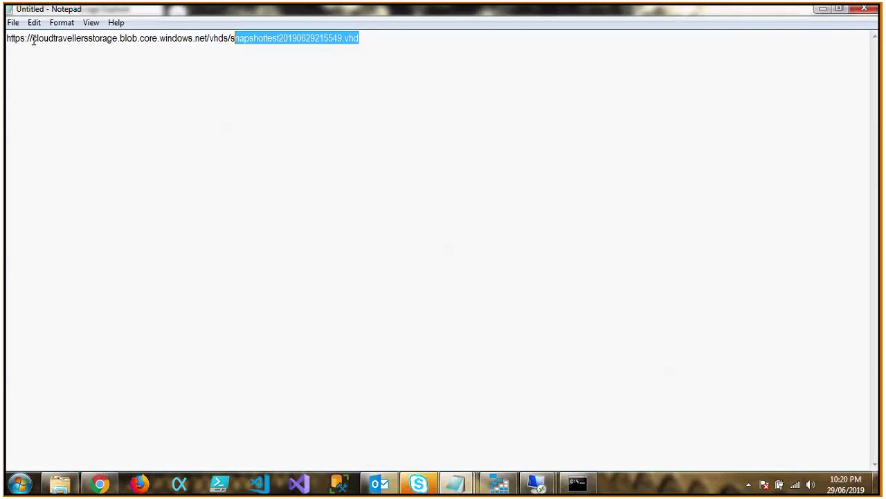
pyautogui.moveTo(33, 39); pyautogui.dragTo(117, 50)
pyautogui.click(117, 50)
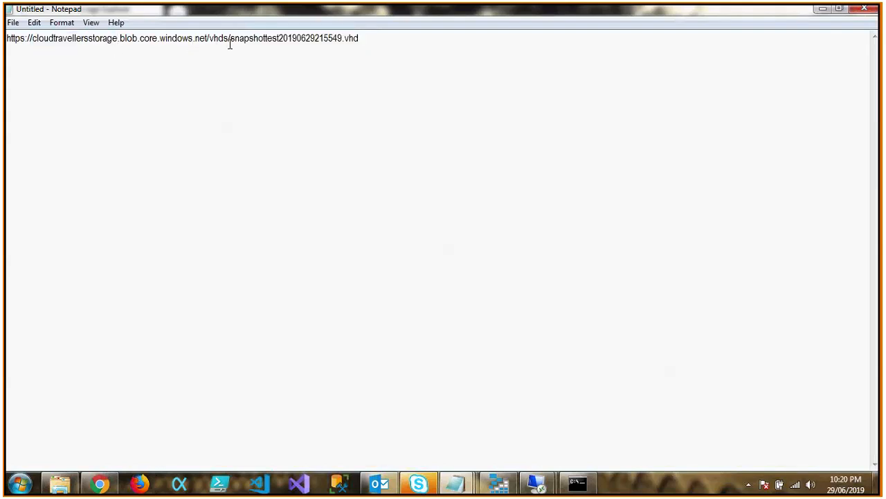
pyautogui.moveTo(231, 39); pyautogui.dragTo(282, 41)
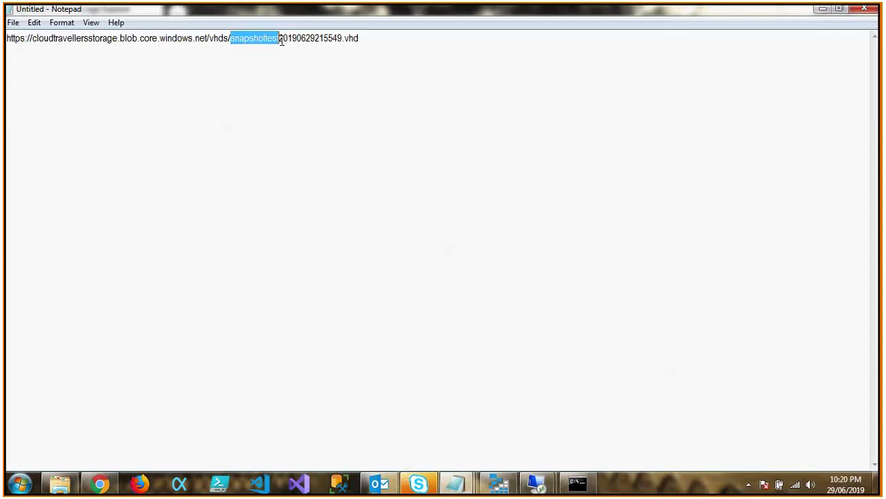
pyautogui.click(282, 42)
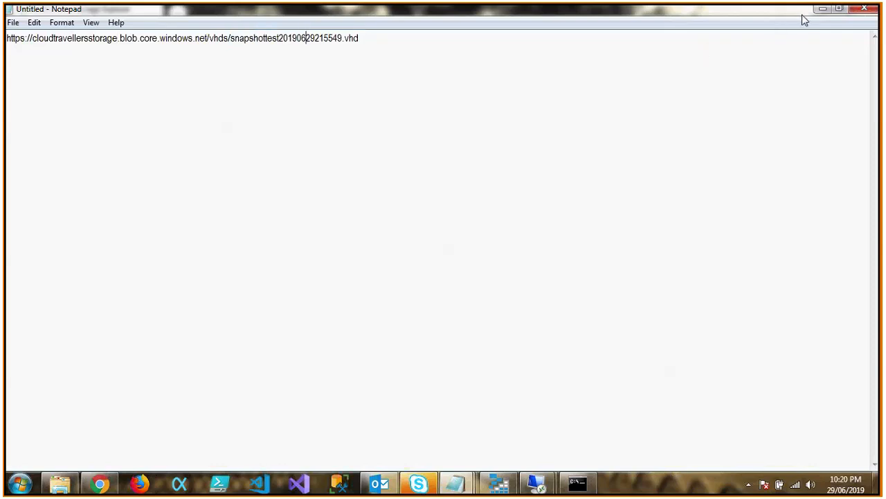
pyautogui.click(823, 9)
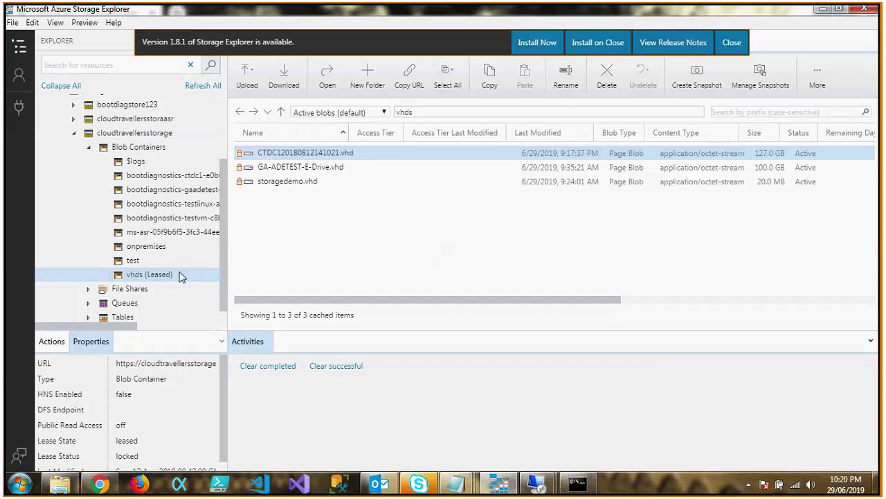
# Refresh the vhds blob container and its file listing.
pyautogui.click(157, 276)
pyautogui.rightClick(158, 275)
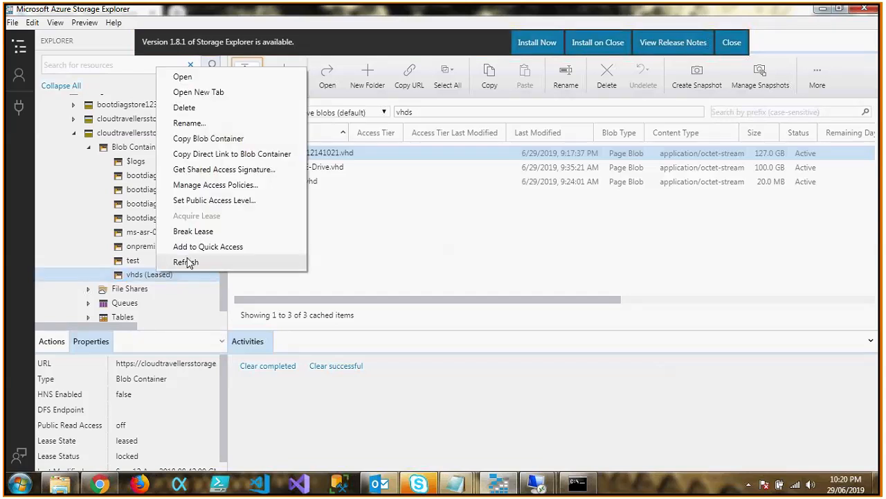
pyautogui.click(188, 259)
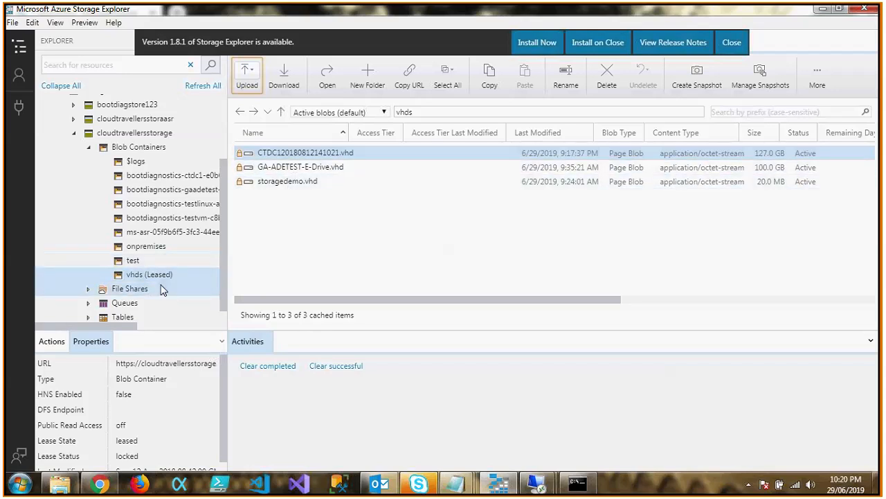
pyautogui.click(818, 76)
pyautogui.click(826, 122)
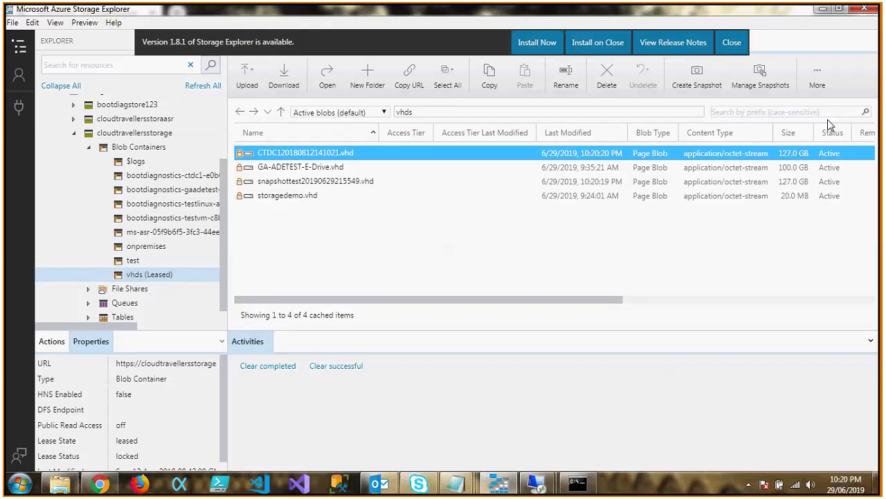
# Select snapshottest20190629215549.vhd and compare its name with the URI in a reduced Notepad window placed below the blob list.
pyautogui.click(367, 181)
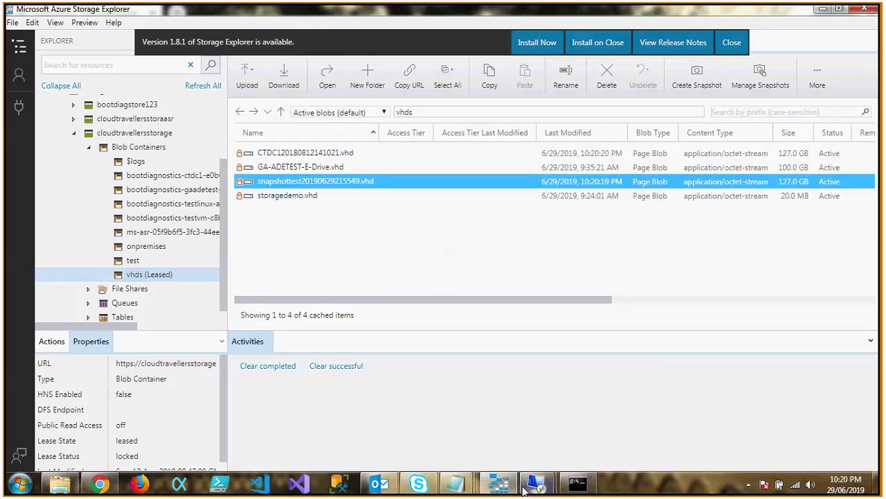
pyautogui.moveTo(455, 483)
pyautogui.click(570, 451)
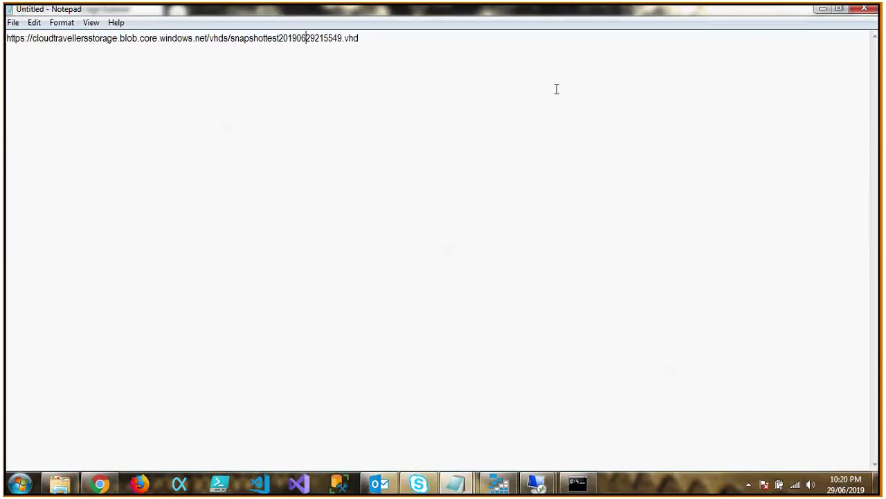
pyautogui.doubleClick(762, 14)
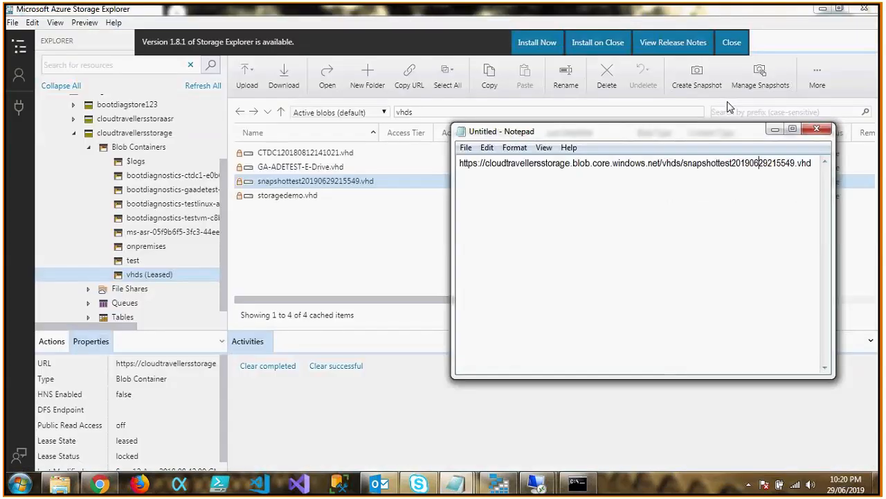
pyautogui.moveTo(694, 129); pyautogui.dragTo(506, 265)
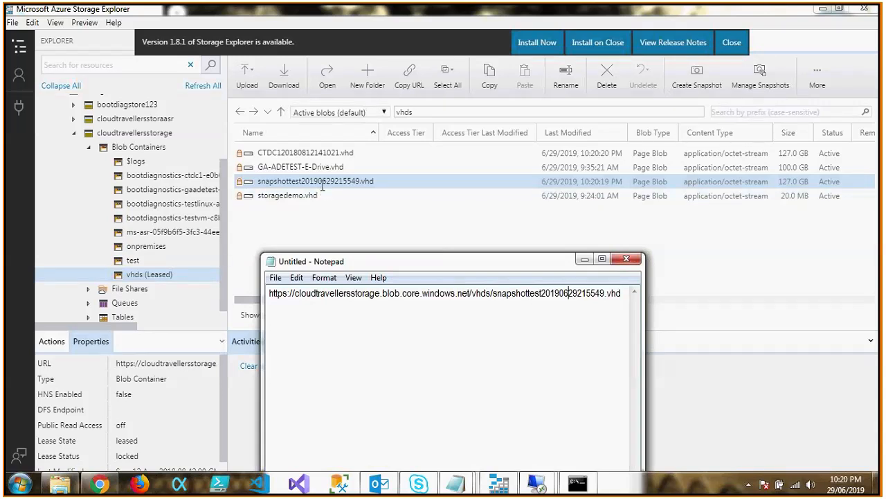
pyautogui.click(584, 259)
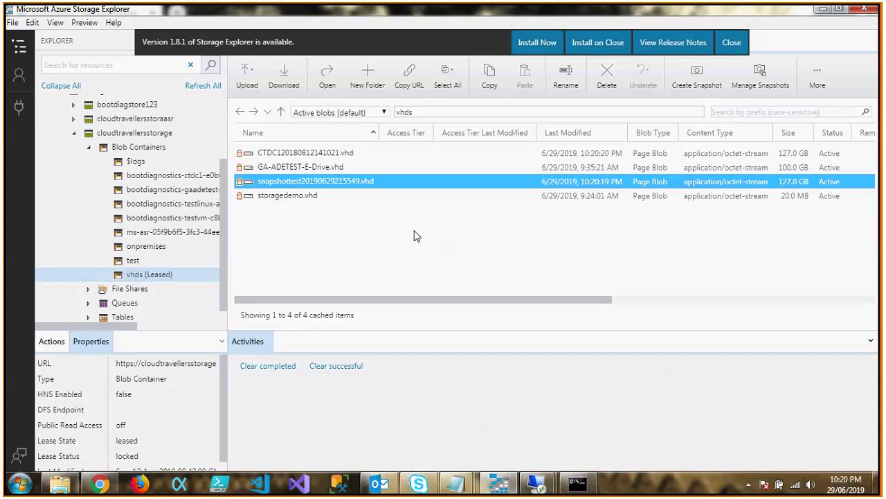
# Create a snapshot of snapshottest20190629215549.vhd and open the blob's snapshot list.
pyautogui.rightClick(355, 185)
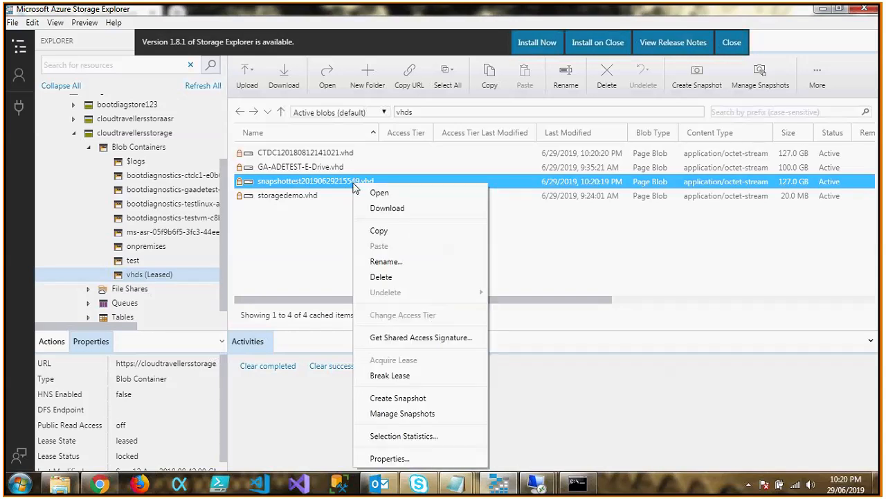
pyautogui.click(434, 399)
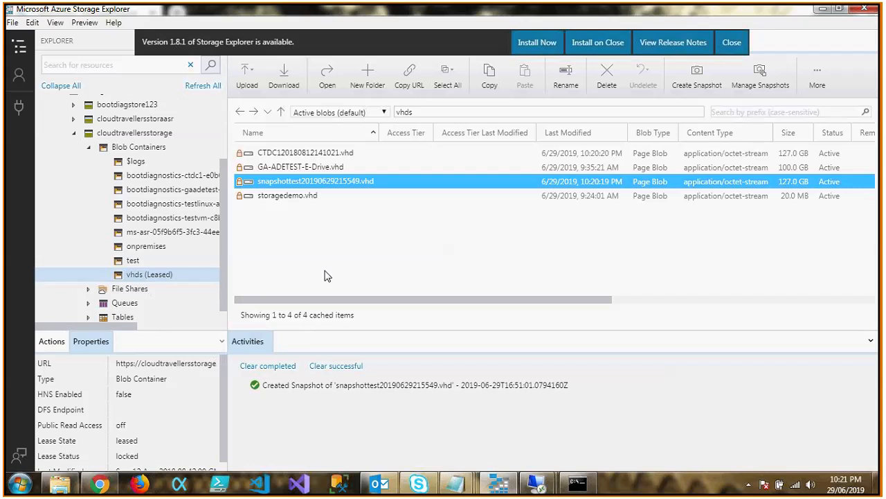
pyautogui.rightClick(362, 181)
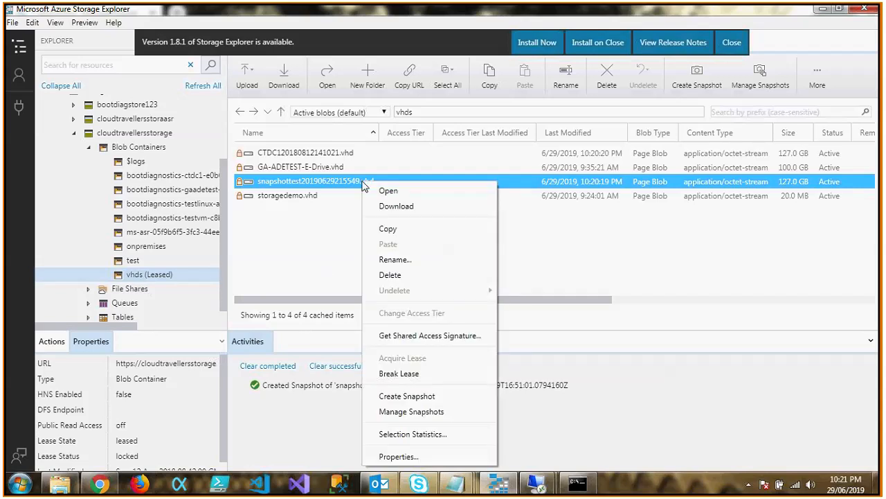
pyautogui.click(451, 413)
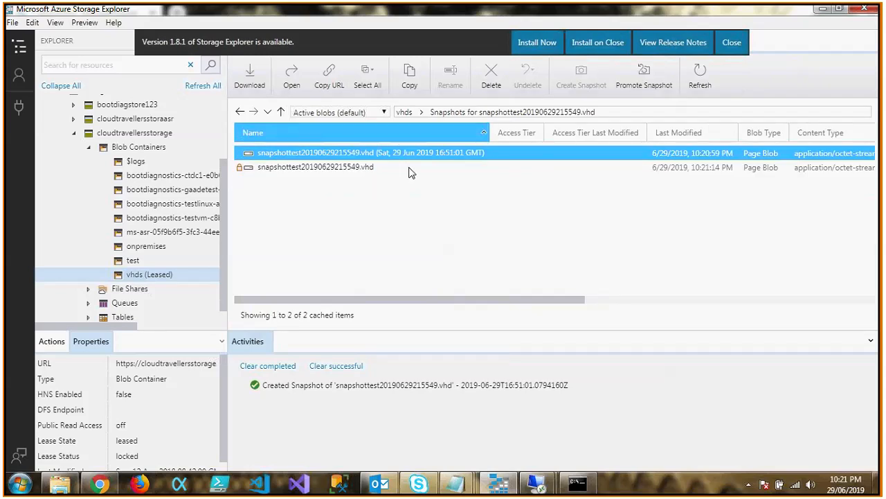
# Compare the base VHD with its new snapshot entry, and return to the vhds container listing.
pyautogui.click(409, 171)
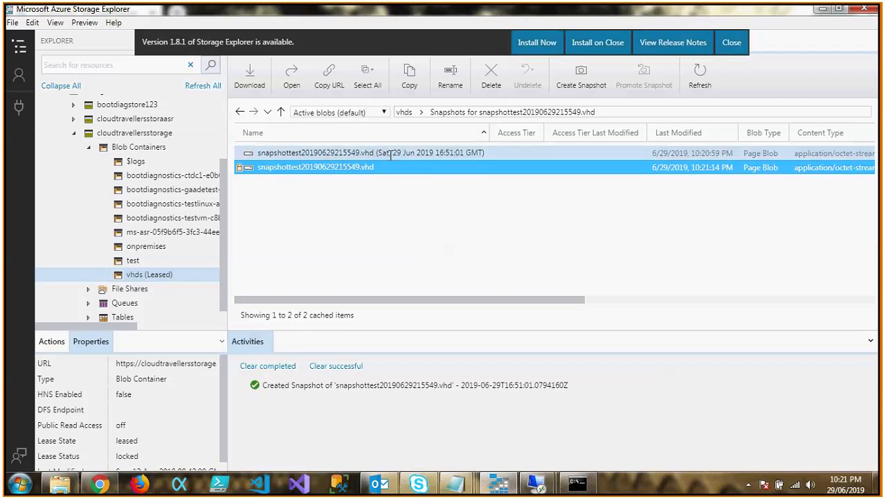
pyautogui.click(391, 153)
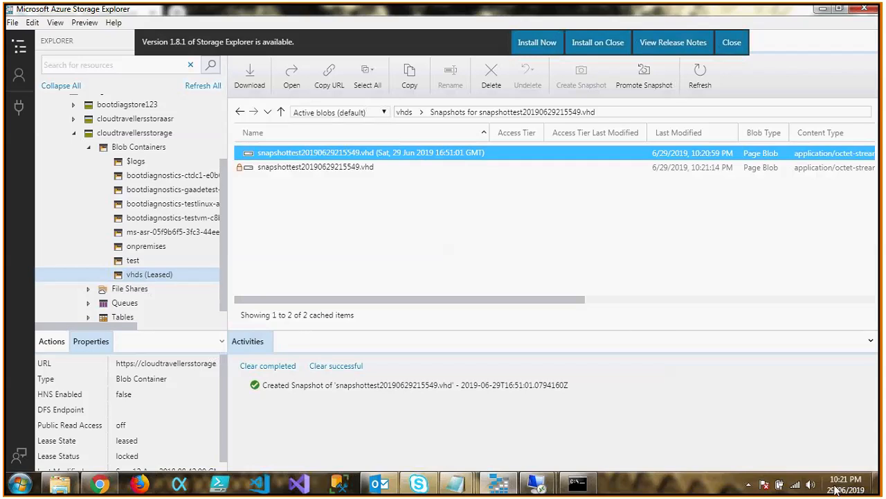
pyautogui.moveTo(487, 303); pyautogui.dragTo(576, 299)
pyautogui.moveTo(526, 272); pyautogui.dragTo(388, 228)
pyautogui.click(405, 114)
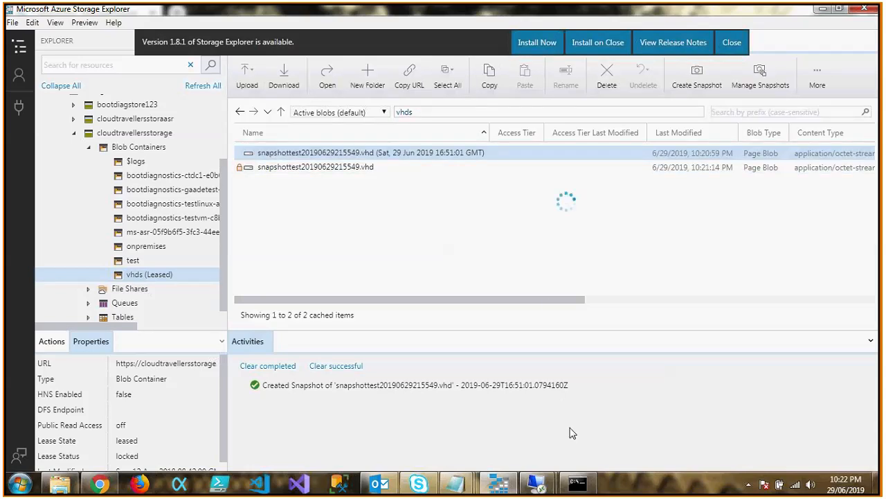
# Switch to the 13.68.19.102 remote desktop session and view the Azure Storage Explorer installed there in a maximized window, closing it when done.
pyautogui.moveTo(545, 489)
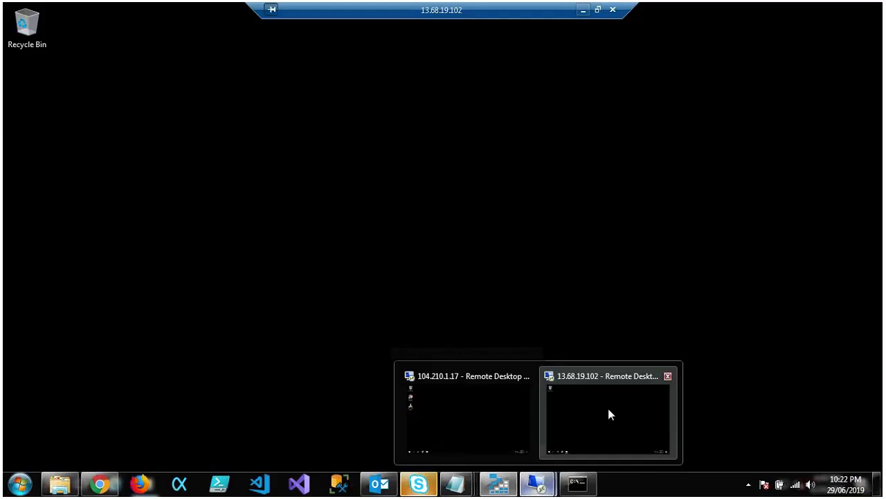
pyautogui.click(608, 413)
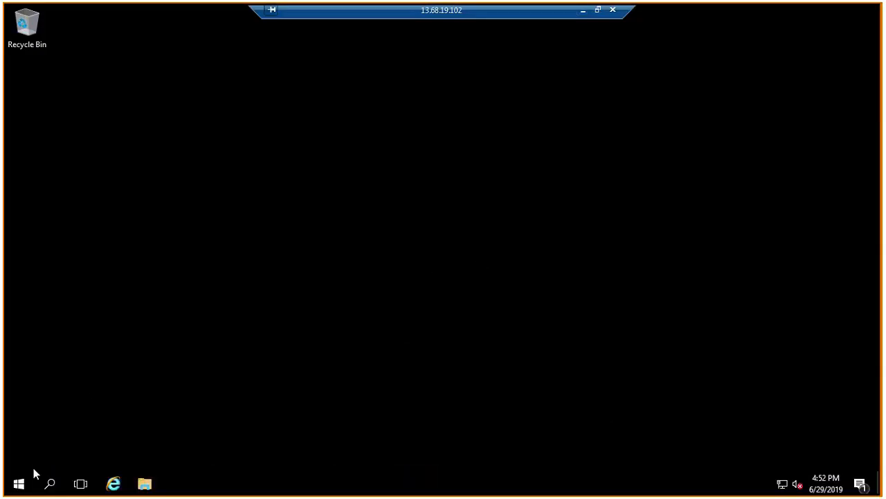
pyautogui.click(19, 483)
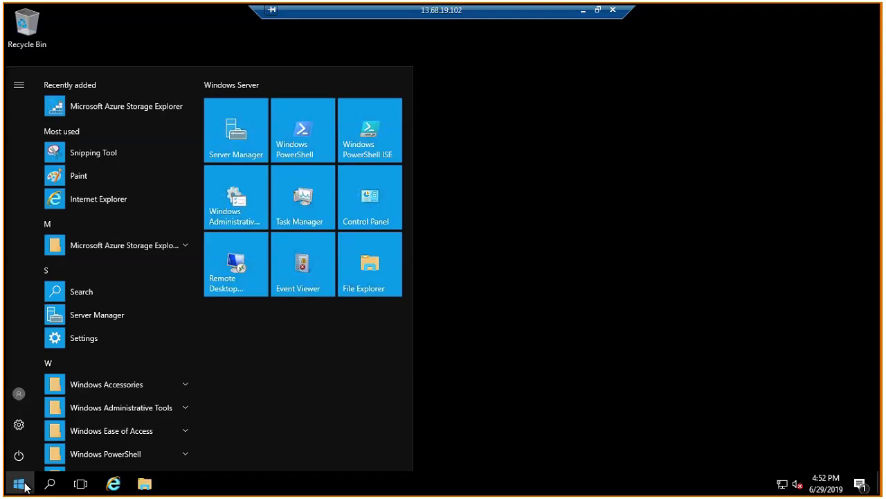
pyautogui.click(182, 251)
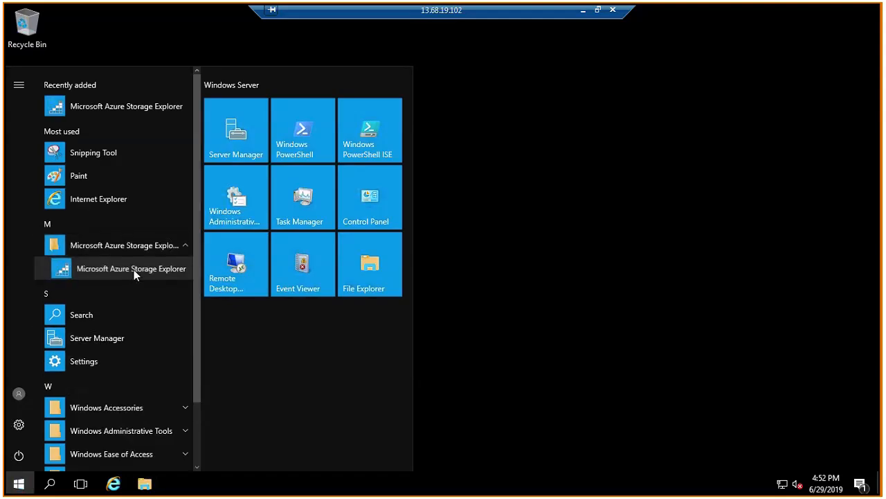
pyautogui.rightClick(151, 268)
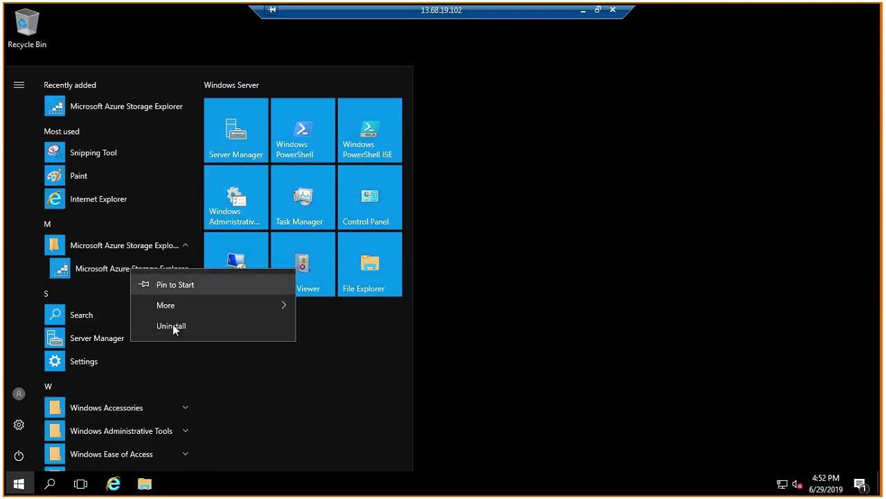
pyautogui.click(110, 266)
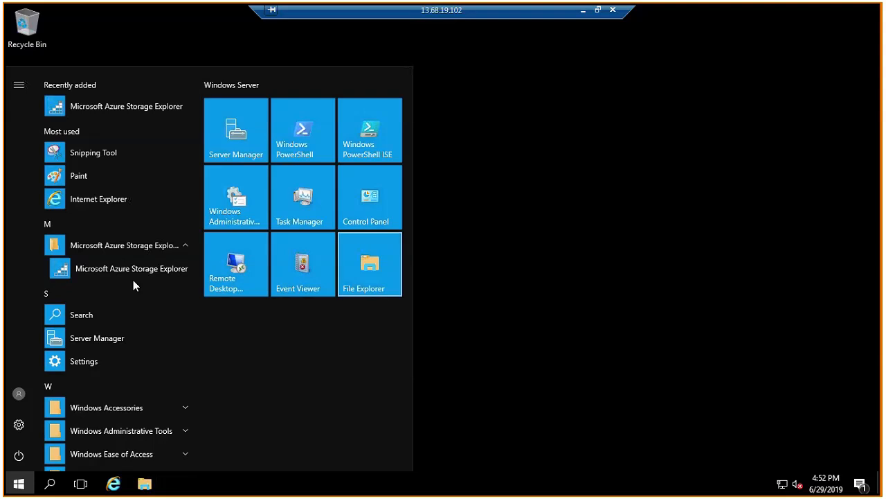
pyautogui.click(151, 267)
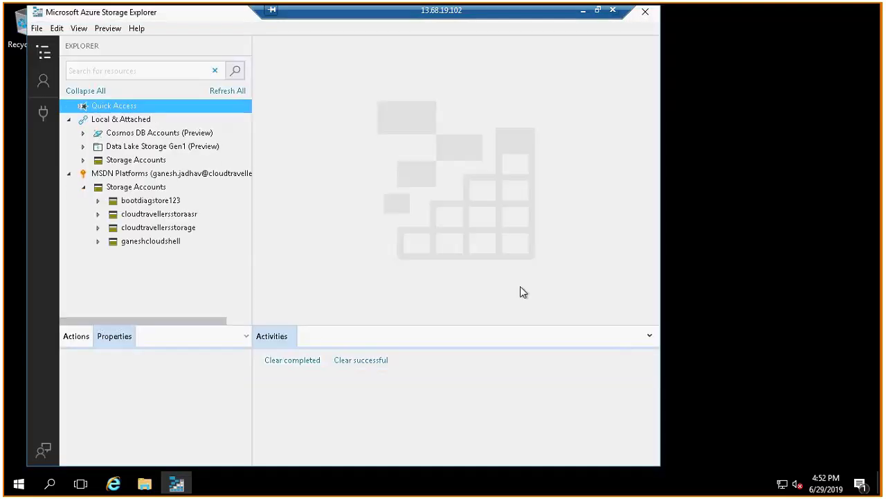
pyautogui.doubleClick(189, 16)
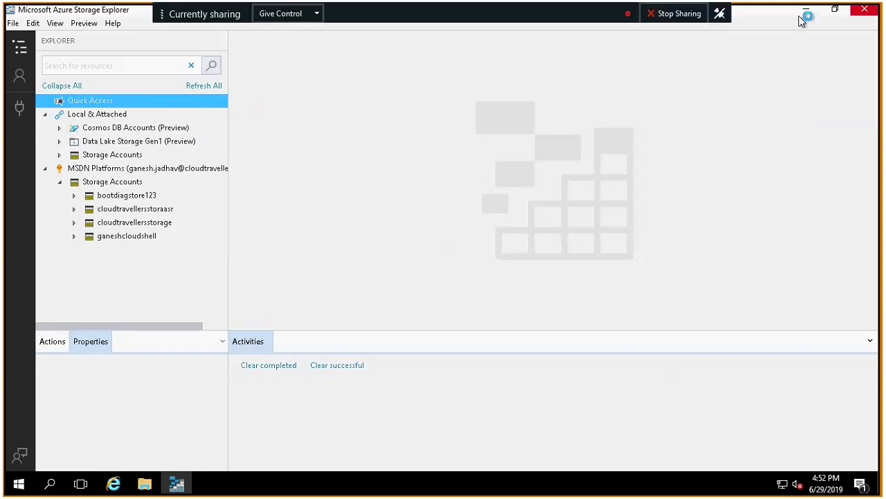
pyautogui.click(865, 9)
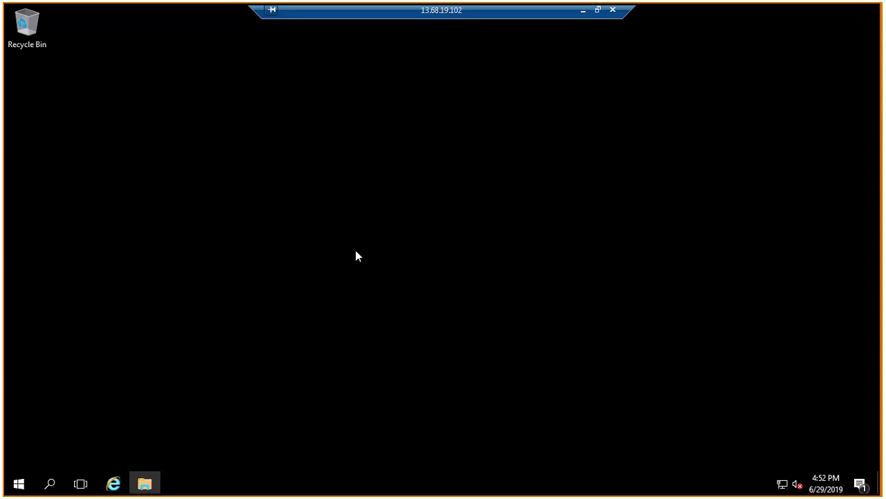
# Check the product name and version of the StorageExplorer installer in the VM's Downloads folder.
pyautogui.click(145, 483)
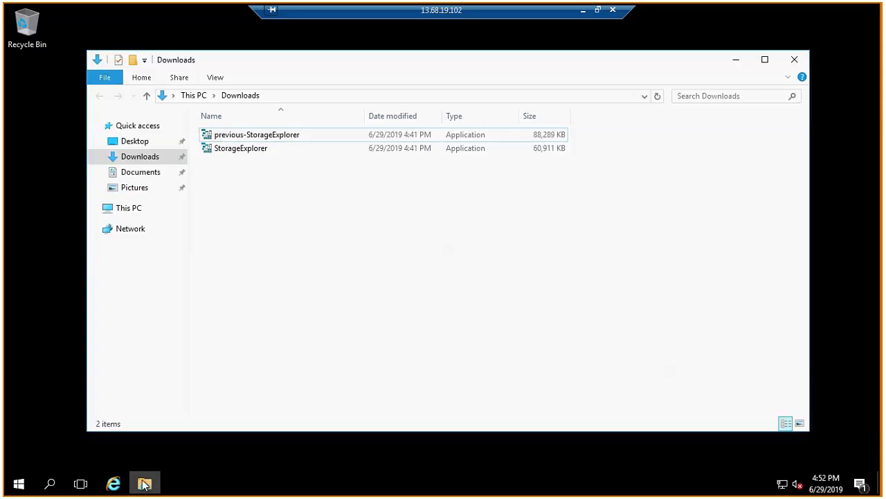
pyautogui.rightClick(253, 154)
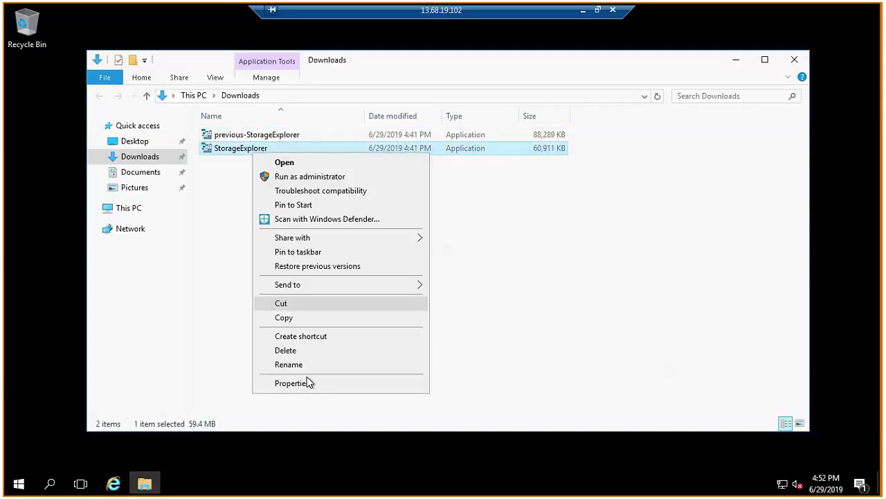
pyautogui.click(311, 383)
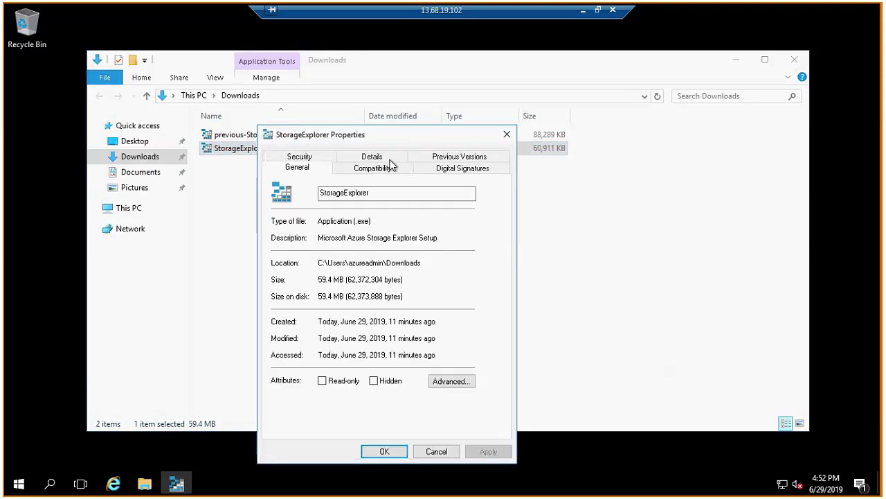
pyautogui.click(390, 161)
pyautogui.click(354, 253)
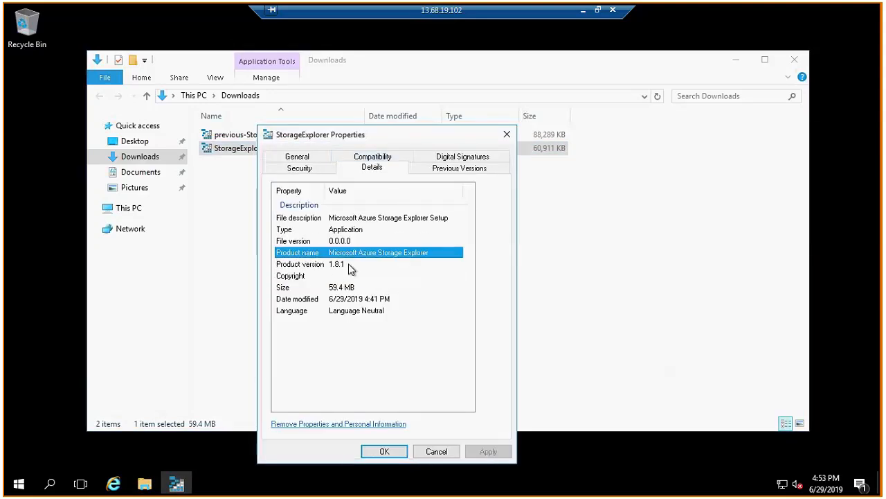
pyautogui.click(355, 264)
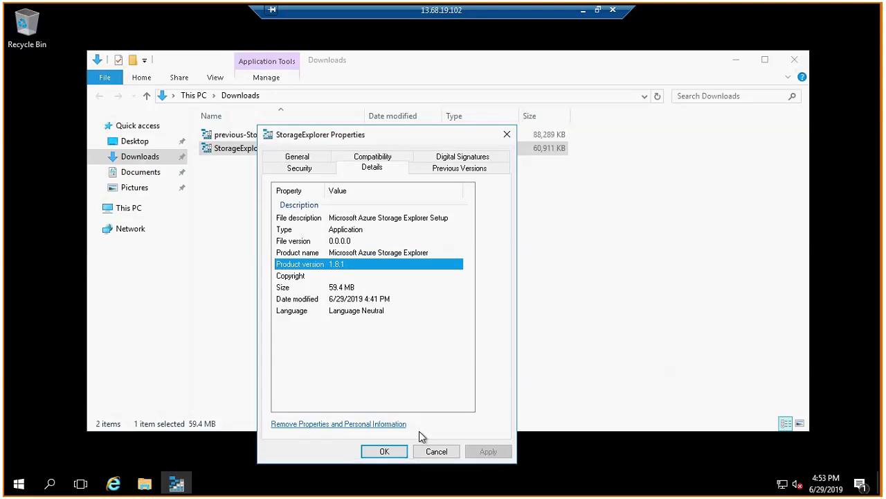
pyautogui.click(437, 451)
# Install Microsoft Azure Storage Explorer from the StorageExplorer file in Downloads, without launching the application when setup finishes.
pyautogui.doubleClick(262, 150)
pyautogui.click(381, 306)
pyautogui.click(516, 346)
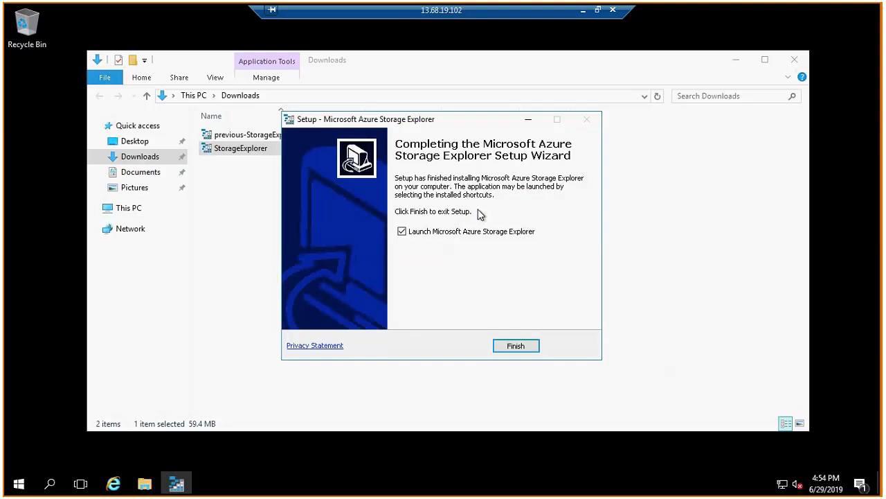
pyautogui.click(473, 234)
pyautogui.click(516, 347)
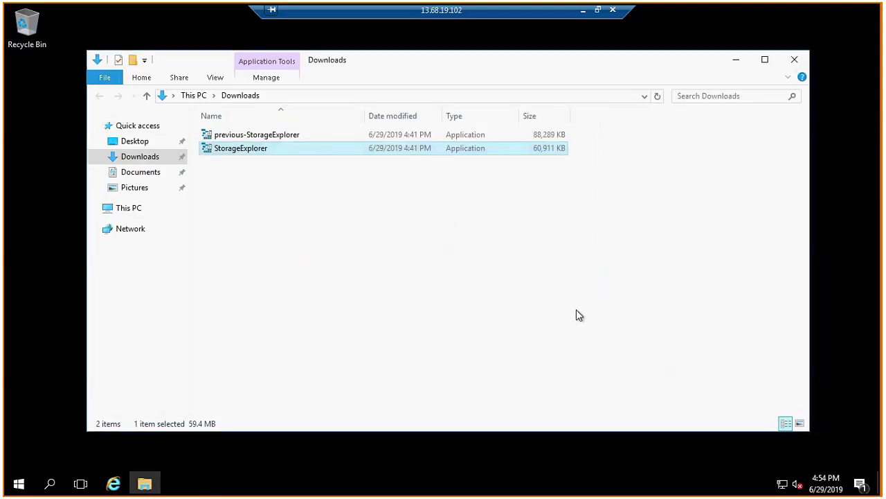
# Launch the newly installed Microsoft Azure Storage Explorer on the VM.
pyautogui.click(215, 371)
pyautogui.click(25, 486)
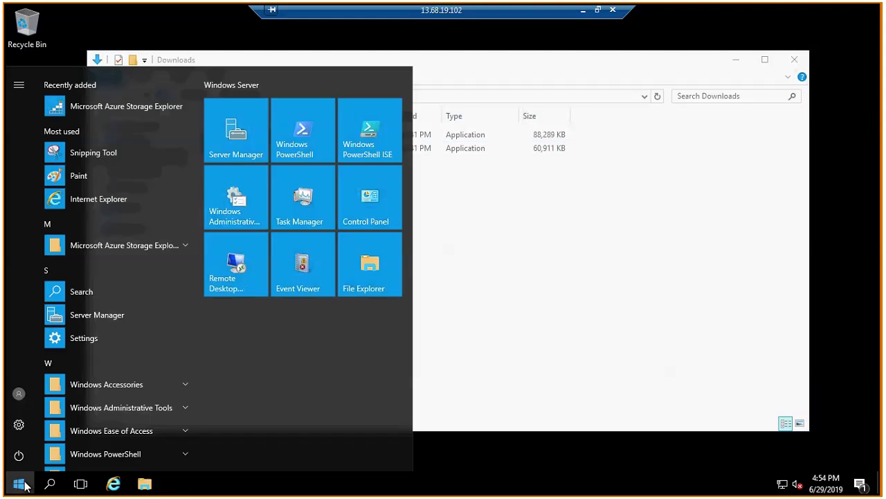
pyautogui.click(185, 247)
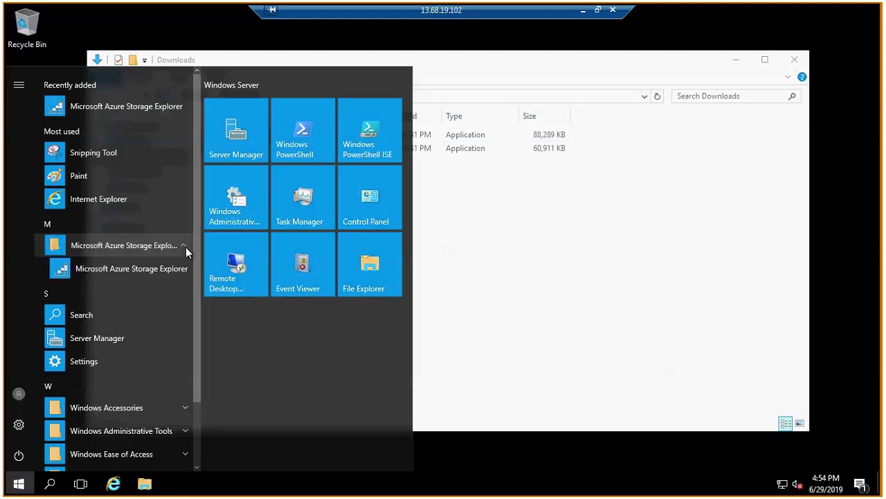
pyautogui.click(146, 269)
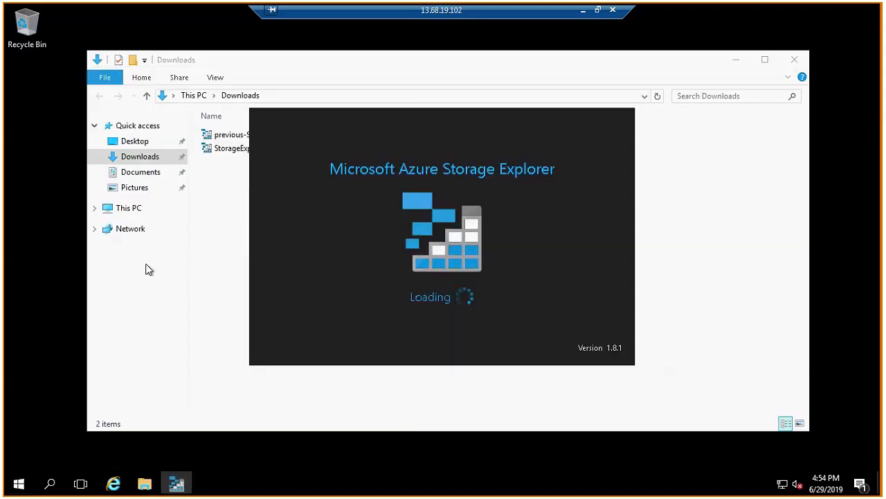
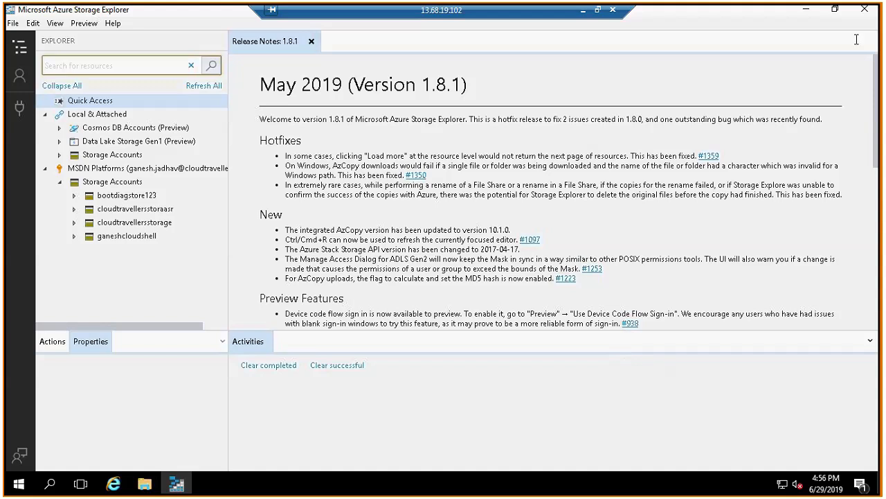
# Close Storage Explorer on the VM, leave the remote session, and stop the snapshottest VM in the Azure portal without reserving its public IP.
pyautogui.click(866, 10)
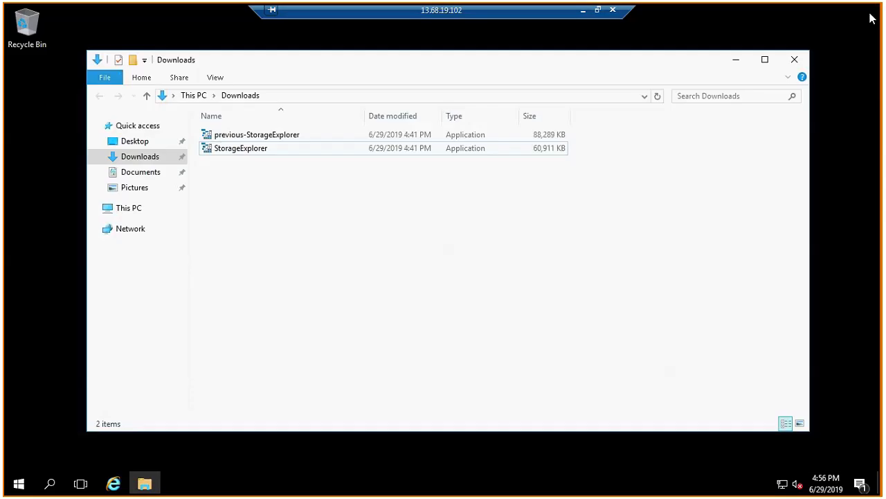
pyautogui.click(585, 14)
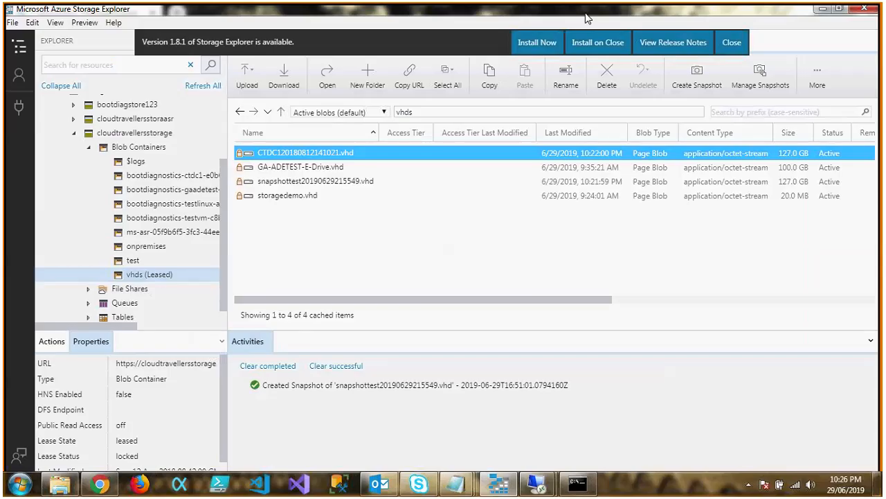
pyautogui.click(102, 484)
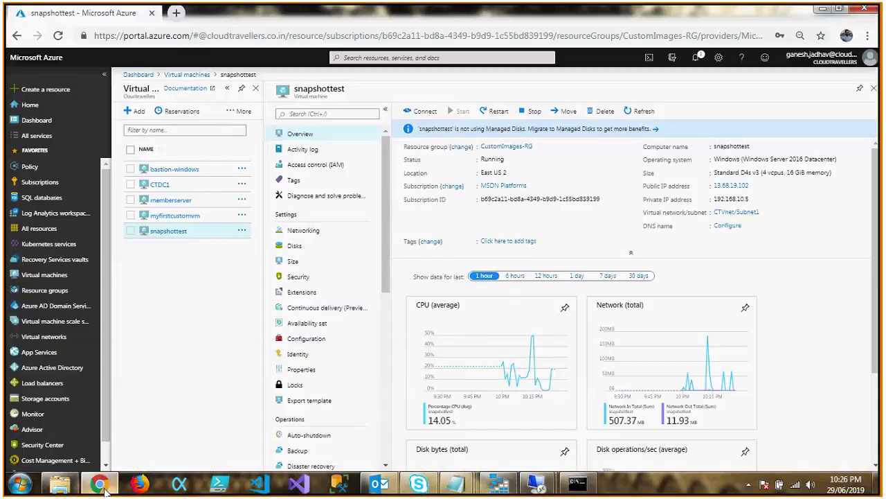
pyautogui.click(532, 112)
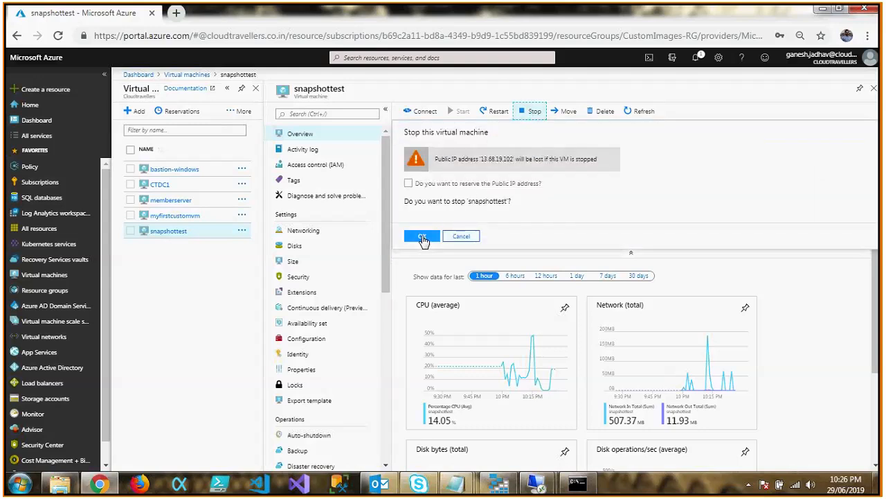
pyautogui.click(421, 237)
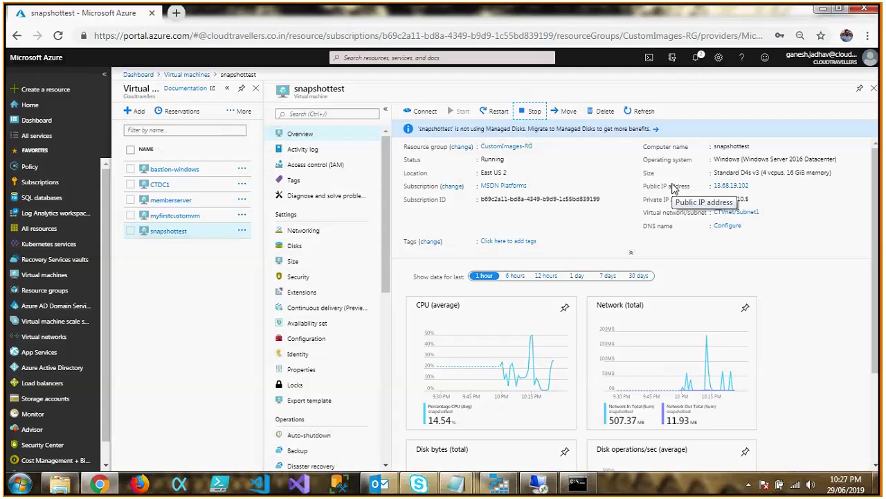
# Select the snapshottest20190629215549.vhd blob in Storage Explorer, and refresh the snapshottest VM's overview in the Azure portal to check its status.
pyautogui.click(500, 485)
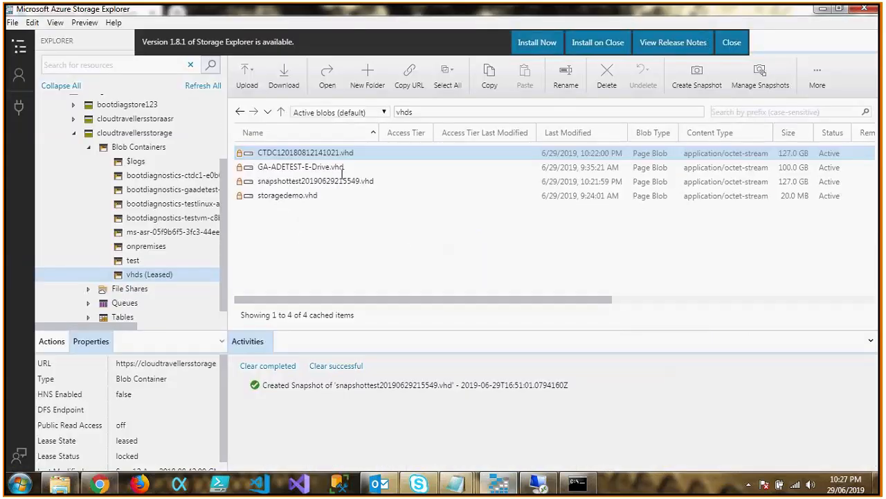
pyautogui.click(320, 181)
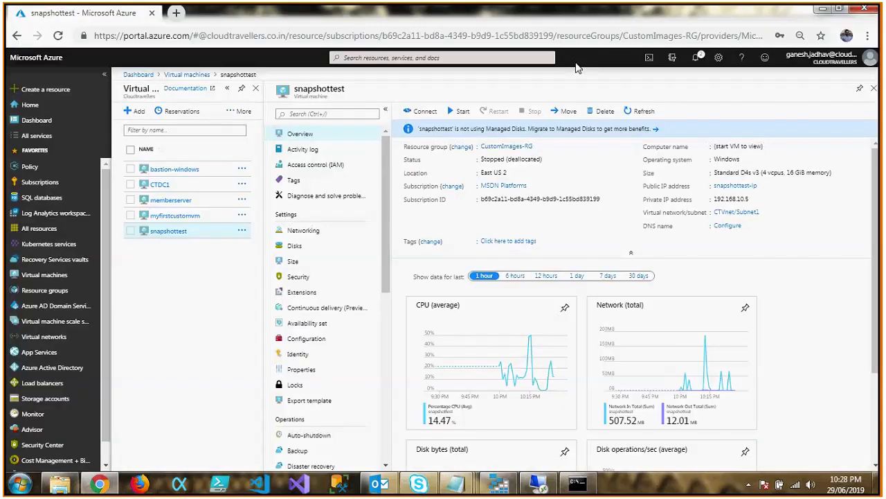
pyautogui.click(641, 110)
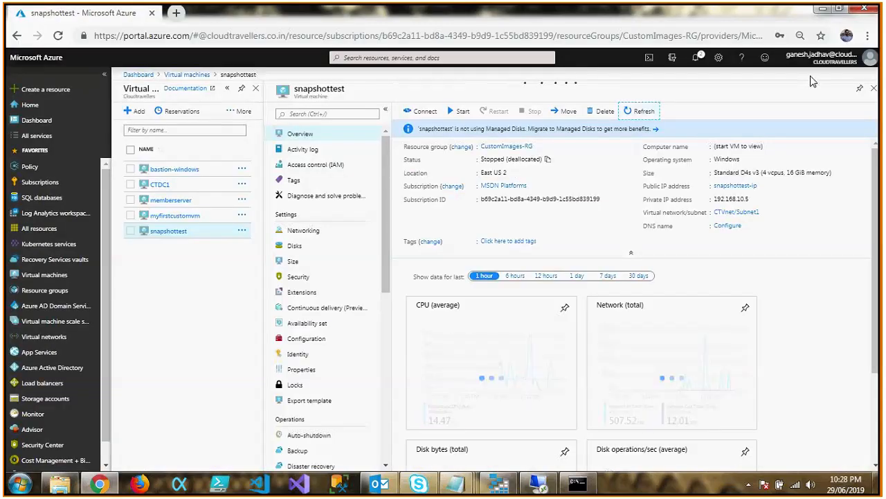
# Switch to Azure Storage Explorer and break the lease on snapshottest20190629215549.vhd, entering the blob name to confirm.
pyautogui.click(499, 484)
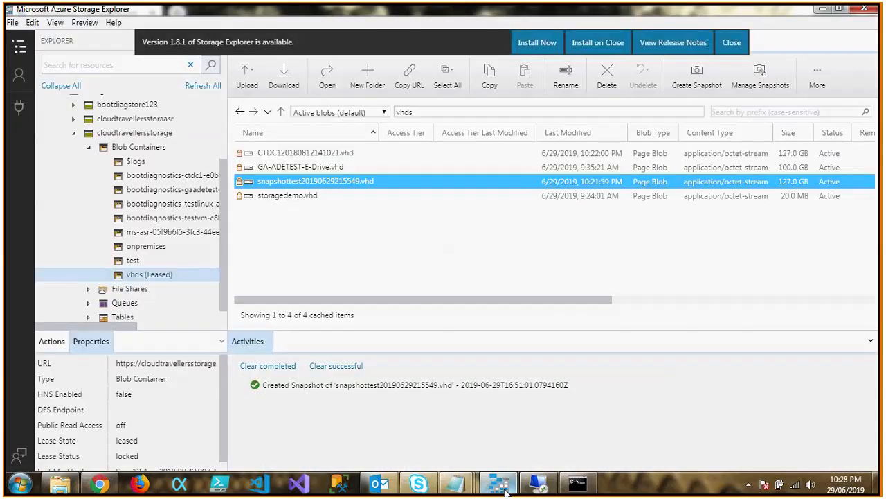
pyautogui.rightClick(311, 182)
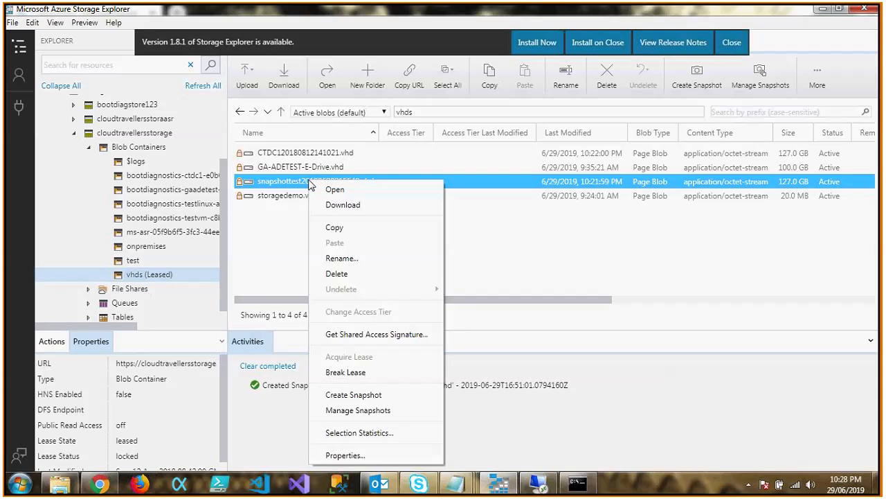
pyautogui.click(384, 374)
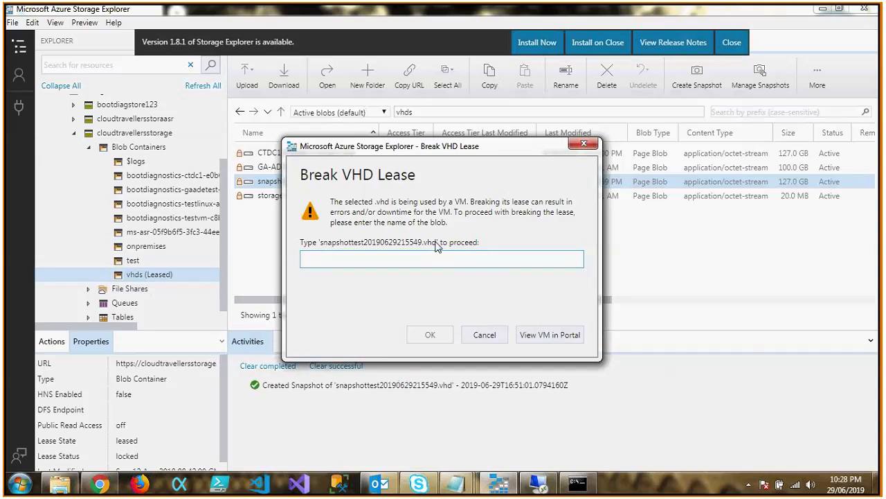
pyautogui.moveTo(437, 244); pyautogui.dragTo(323, 252)
pyautogui.hotkey('ctrl', 'c')
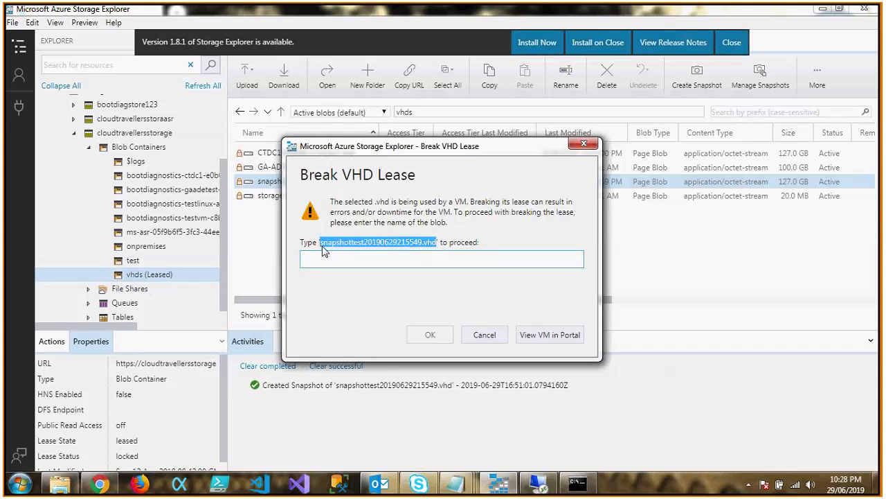
pyautogui.click(346, 260)
pyautogui.hotkey('ctrl', 'v')
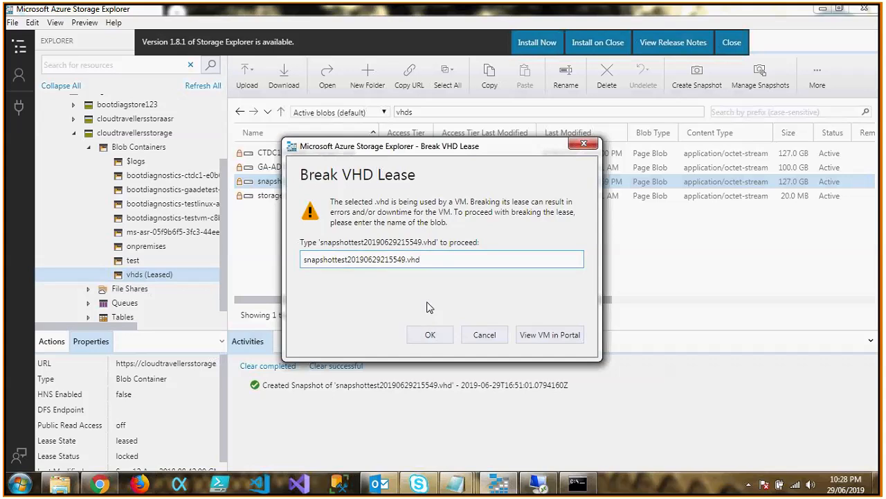
pyautogui.press('Return')
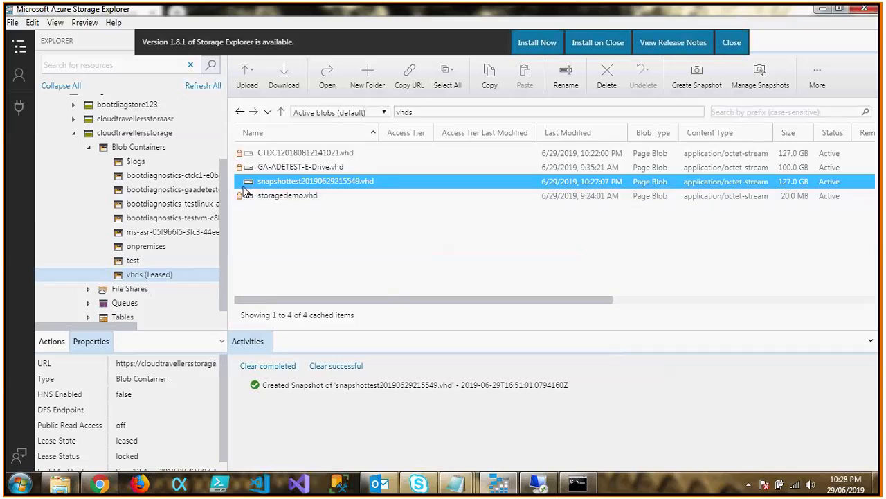
# Promote the Sat, 29 Jun 2019 16:51:01 GMT snapshot of snapshottest20190629215549.vhd, overwriting the base blob.
pyautogui.rightClick(354, 181)
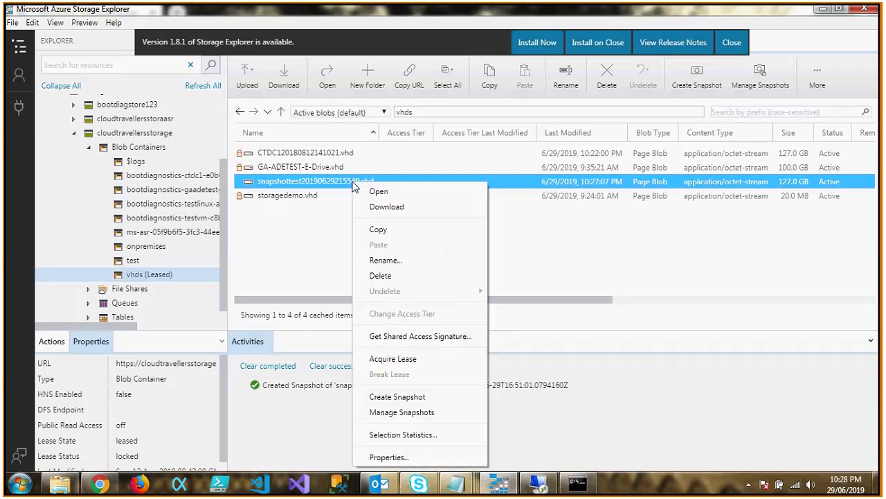
pyautogui.click(436, 415)
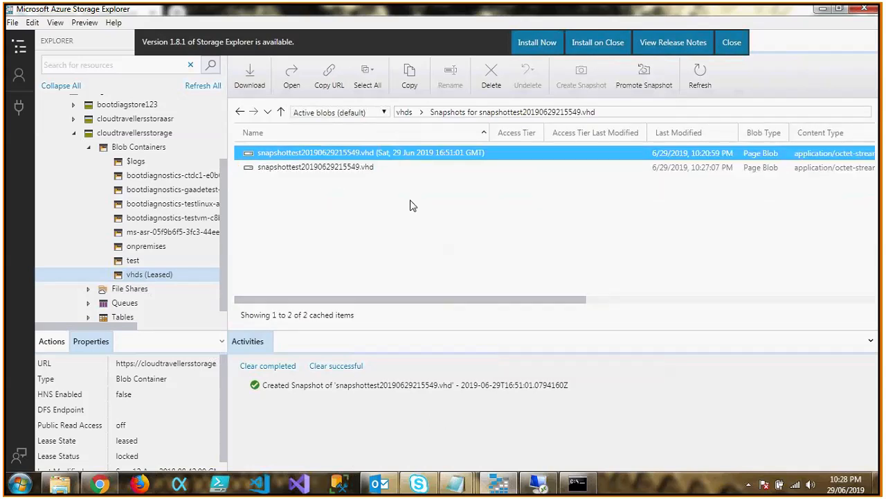
pyautogui.click(351, 167)
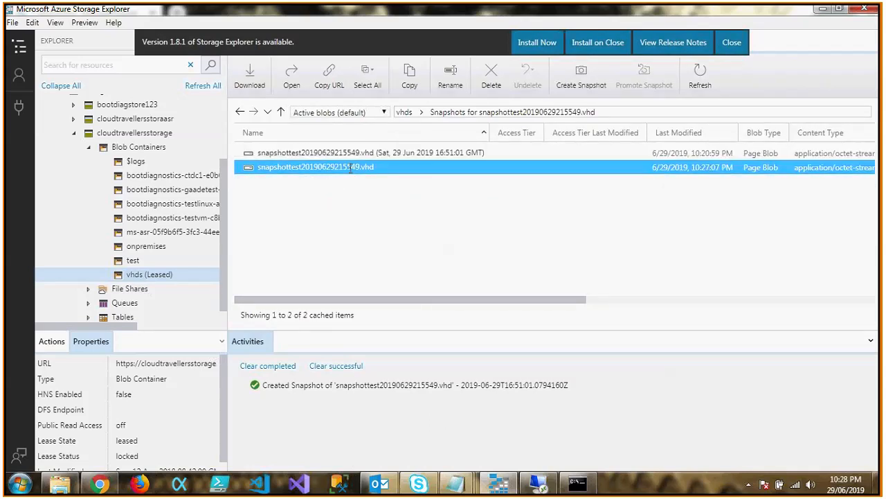
pyautogui.rightClick(356, 154)
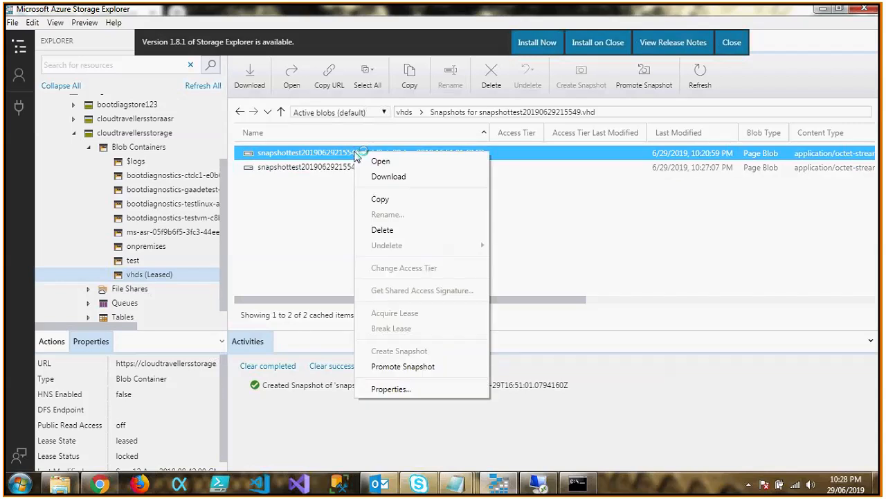
pyautogui.click(403, 367)
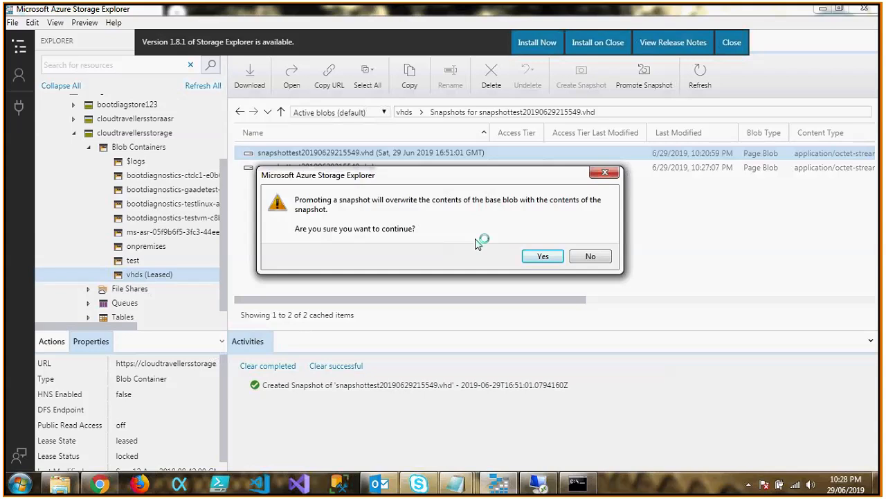
pyautogui.click(535, 258)
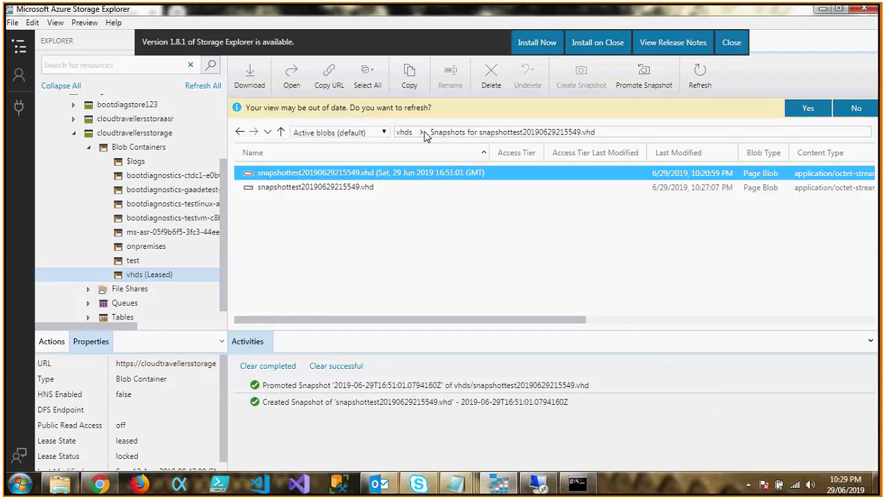
# Return to the vhds container and acquire a lease on snapshottest20190629215549.vhd.
pyautogui.click(404, 133)
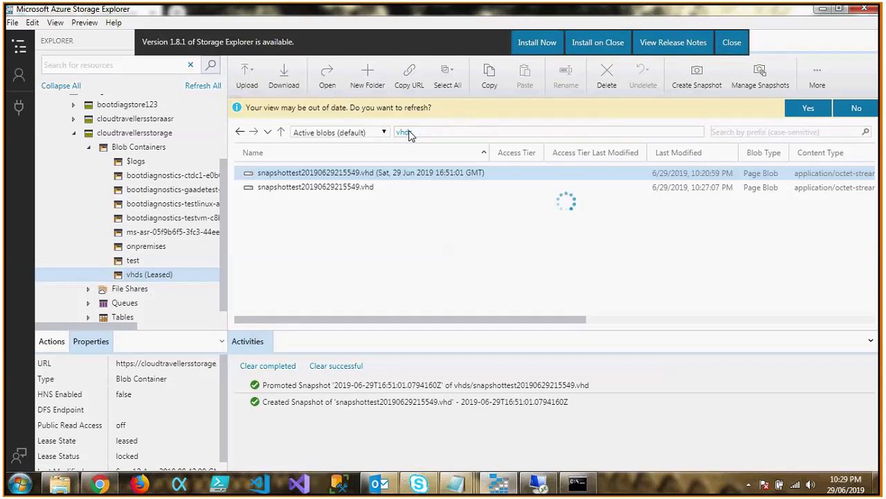
pyautogui.click(316, 201)
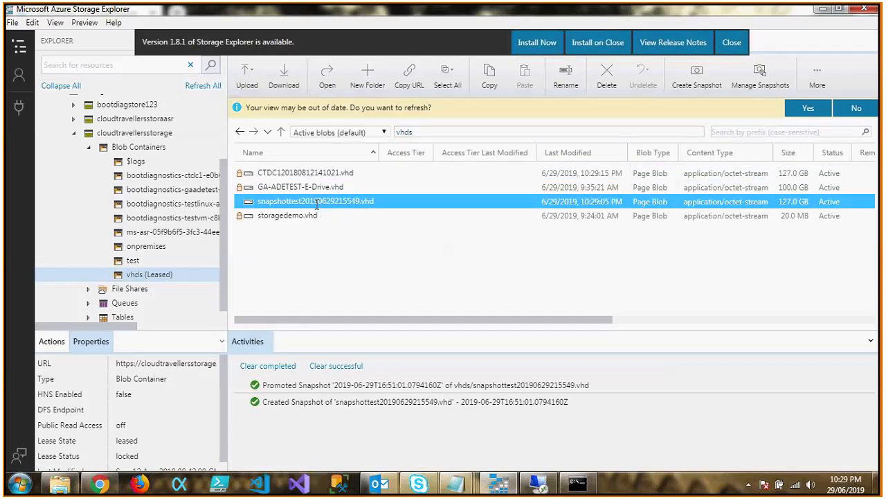
pyautogui.rightClick(316, 202)
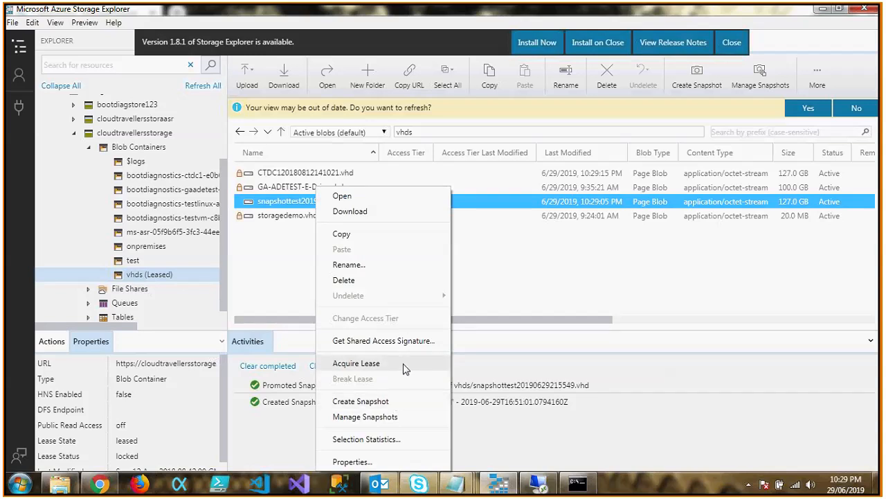
pyautogui.click(404, 366)
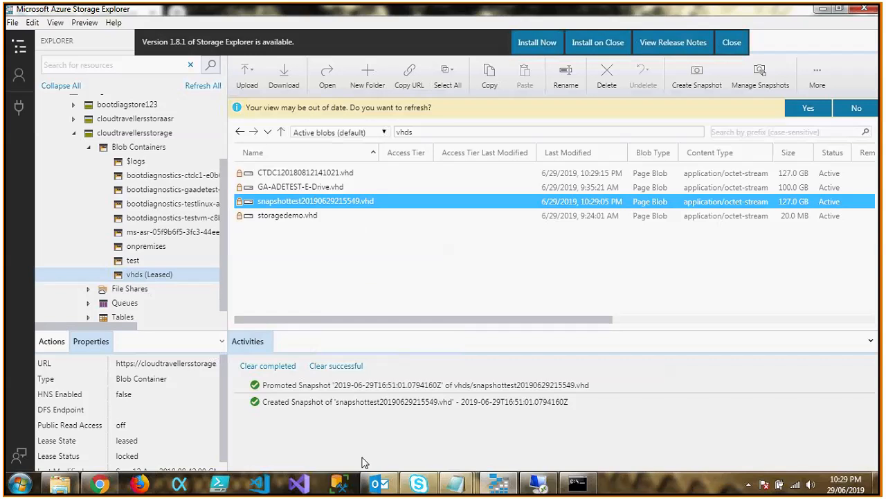
# Switch to the Azure portal, start the snapshottest VM, and copy its new public IP address.
pyautogui.click(99, 484)
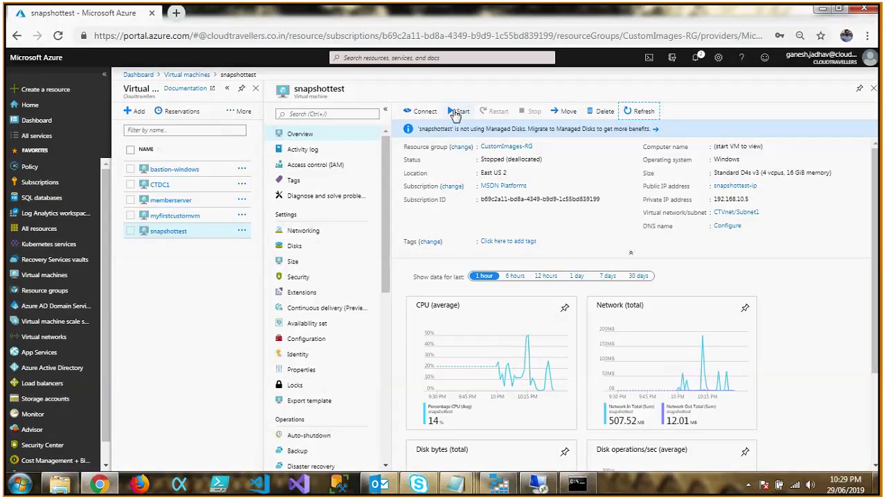
pyautogui.click(455, 112)
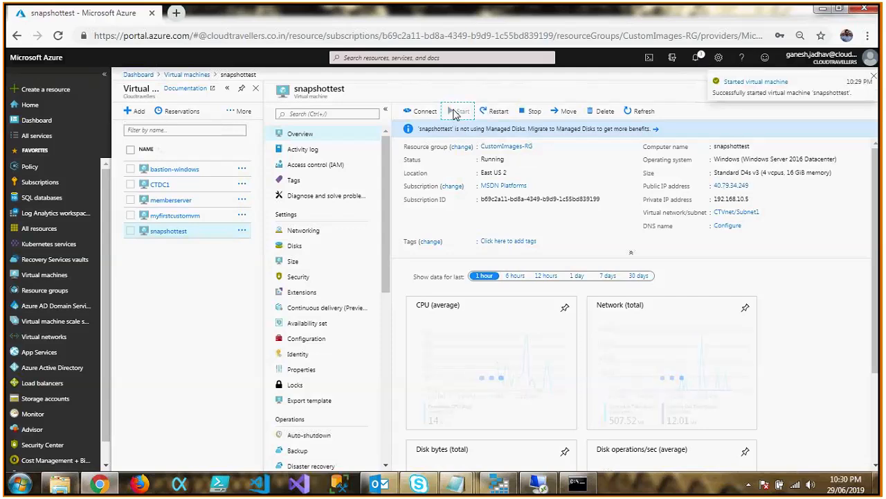
pyautogui.click(755, 187)
# Launch Remote Desktop Connection with mstsc and connect to the VM at 40.79.34.249.
pyautogui.press('super+r')
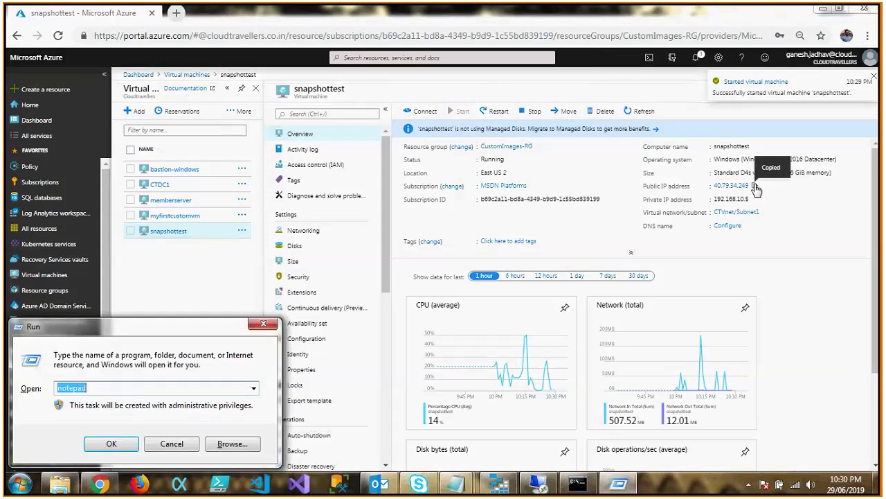
pyautogui.write('mstsc')
pyautogui.press('Return')
pyautogui.hotkey('ctrl', 'v')
pyautogui.press('Return')
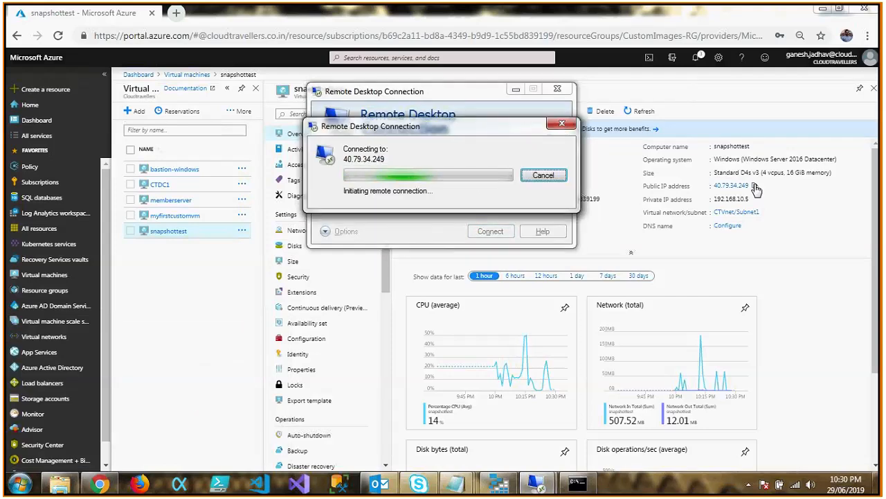
# Turn on boot diagnostics for the snapshottest VM using the cloudtravellersstorage account, and save the settings.
pyautogui.moveTo(386, 286); pyautogui.dragTo(388, 455)
pyautogui.click(311, 367)
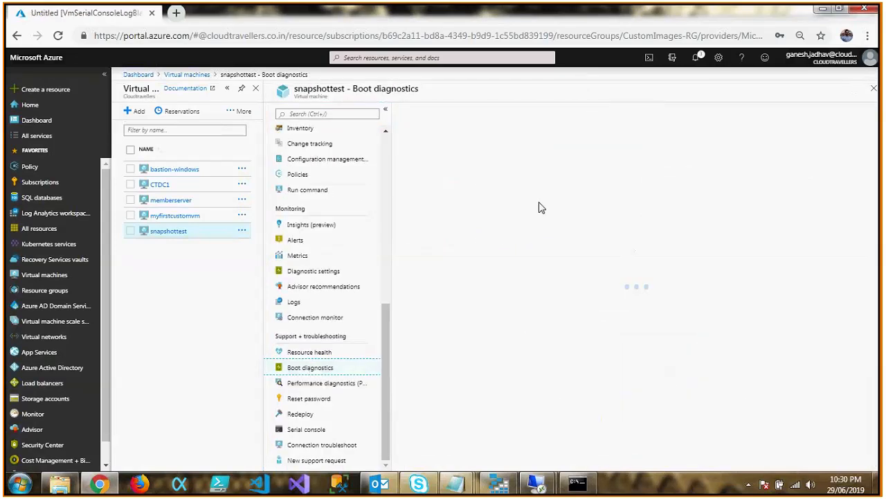
pyautogui.click(463, 116)
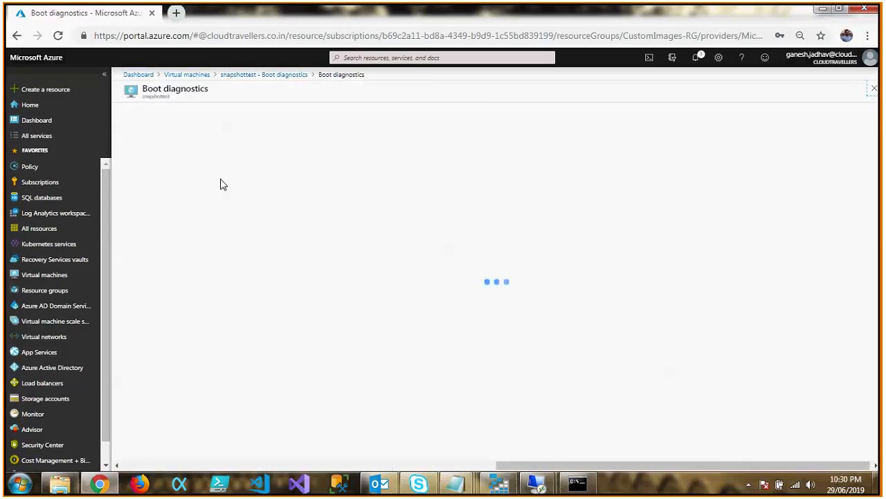
pyautogui.click(155, 139)
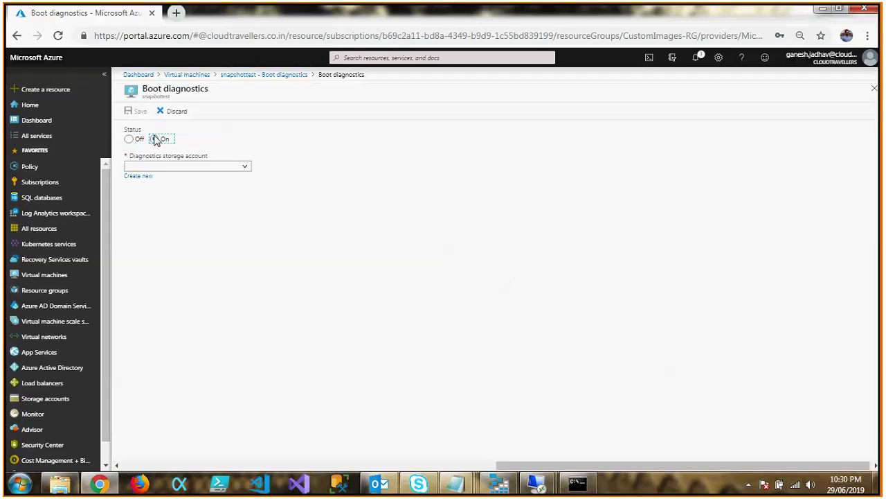
pyautogui.click(172, 166)
pyautogui.click(172, 178)
pyautogui.click(138, 113)
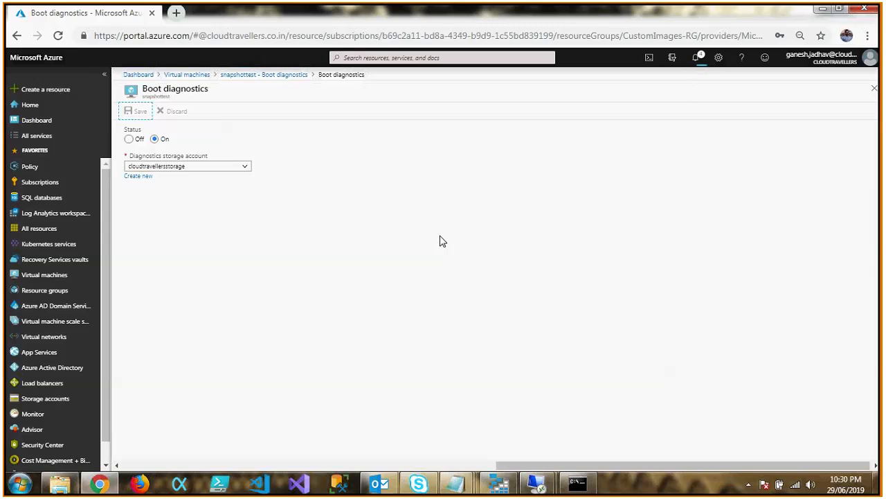
# Check the portal notifications for the boot diagnostics update, and relaunch Remote Desktop Connection with mstsc to reconnect to 40.79.34.249.
pyautogui.click(695, 60)
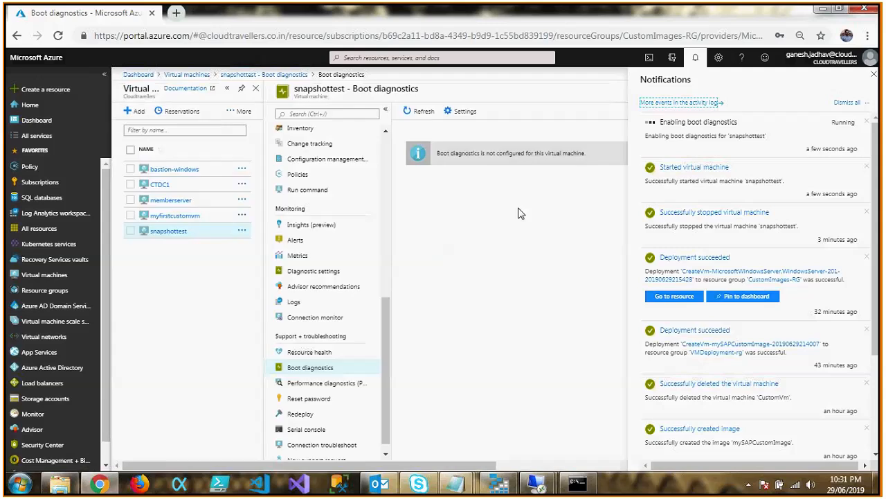
pyautogui.press('super+r')
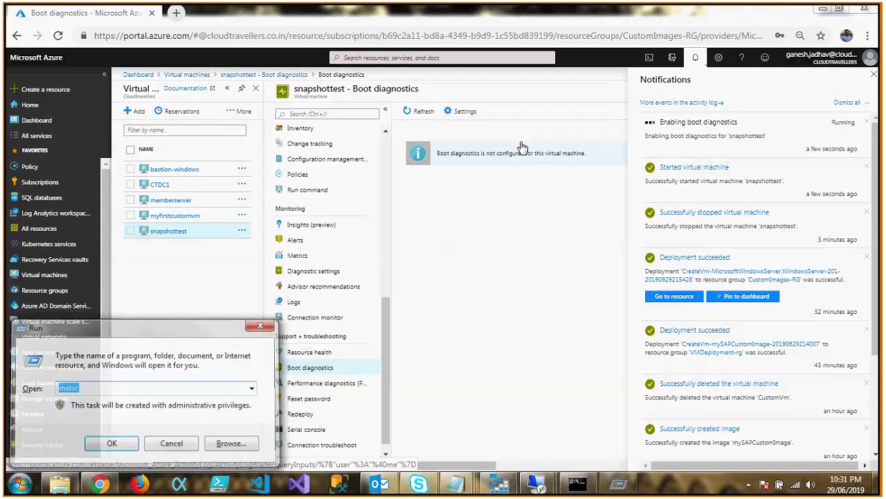
pyautogui.press('Return')
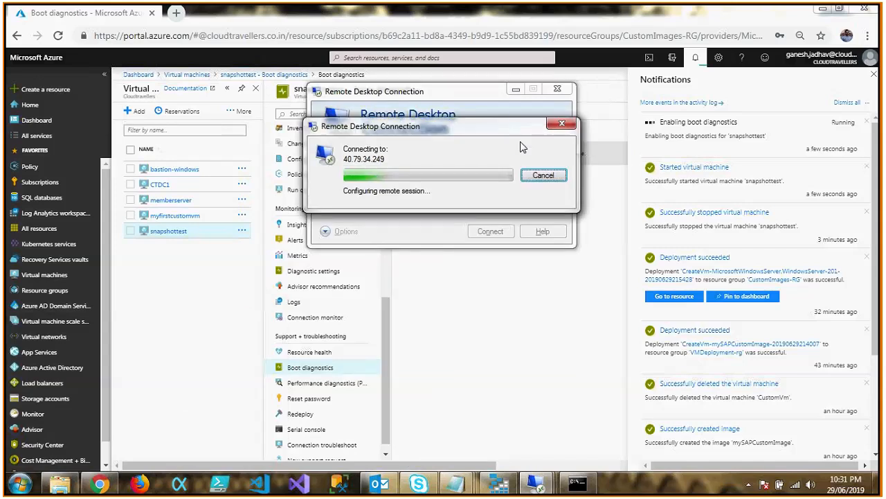
# Sign in to the VM as .\azureadmin with the account password, and accept its certificate with future connection warnings turned off.
pyautogui.press('Down')
pyautogui.write('.\\a')
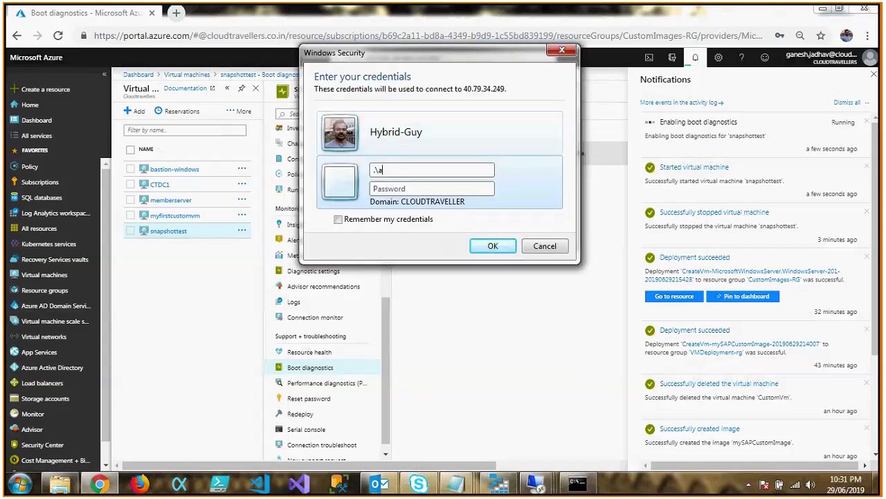
pyautogui.write('zureadmin')
pyautogui.press('Tab')
pyautogui.write('*')
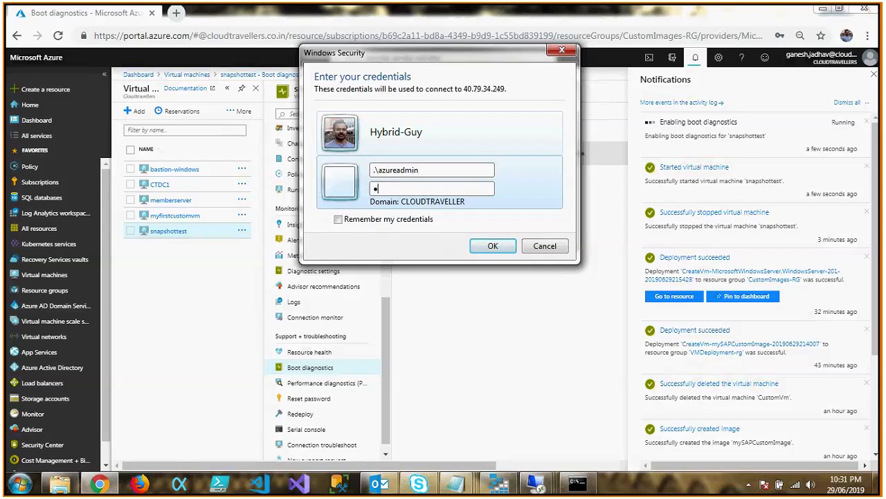
pyautogui.write('**************')
pyautogui.press('Return')
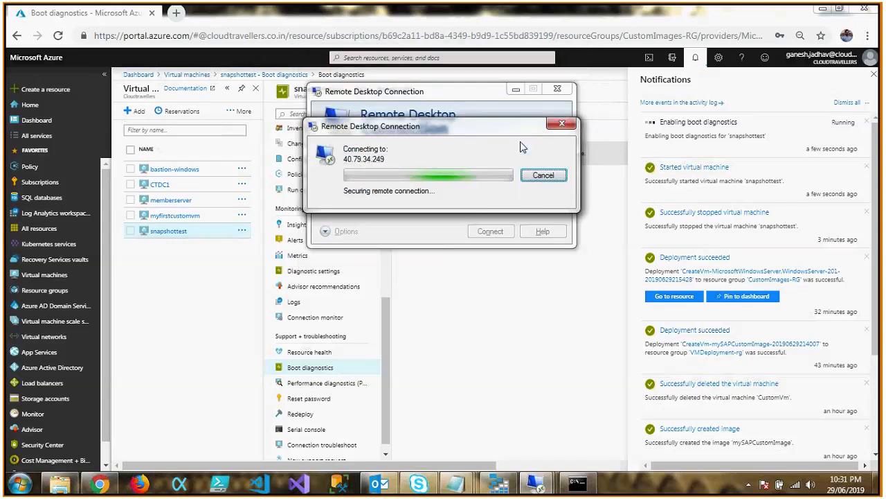
pyautogui.click(457, 253)
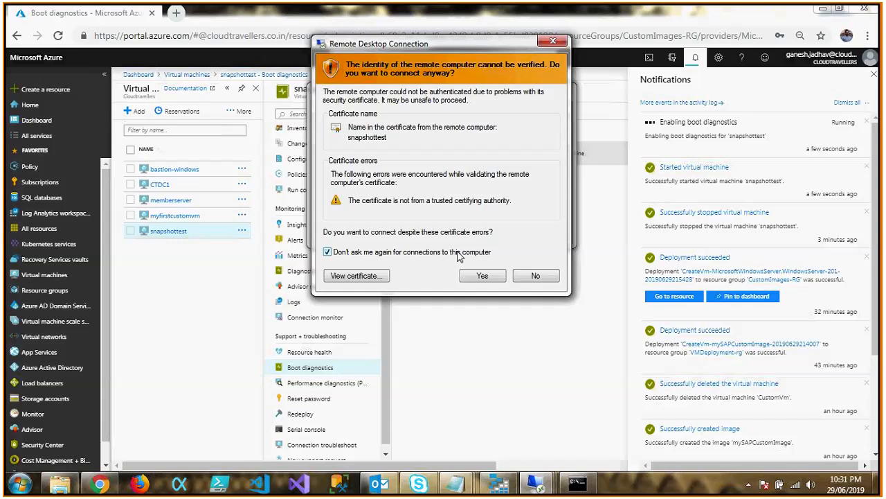
pyautogui.click(482, 276)
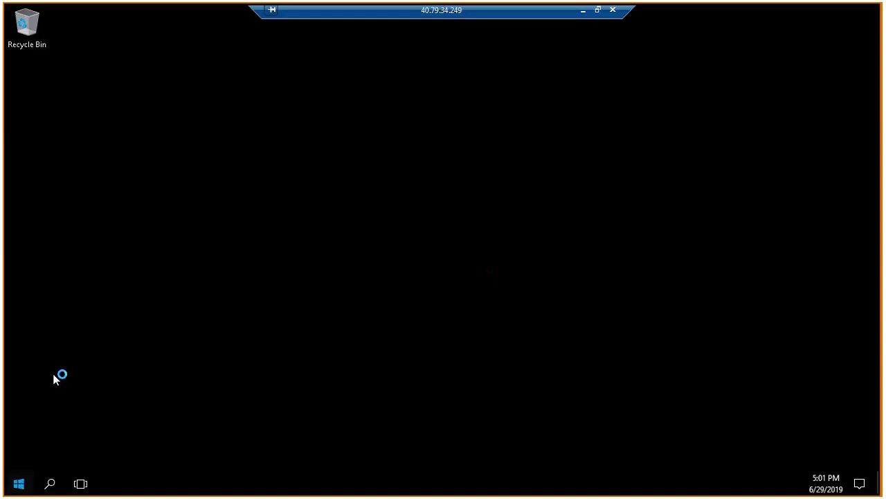
# Launch Microsoft Azure Storage Explorer inside the VM and dismiss the Shutdown Event Tracker without giving a reason.
pyautogui.click(21, 482)
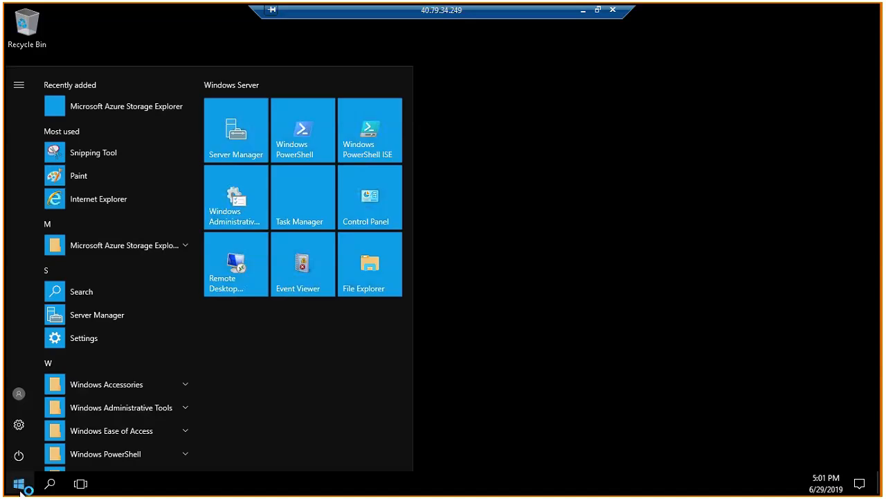
pyautogui.click(168, 246)
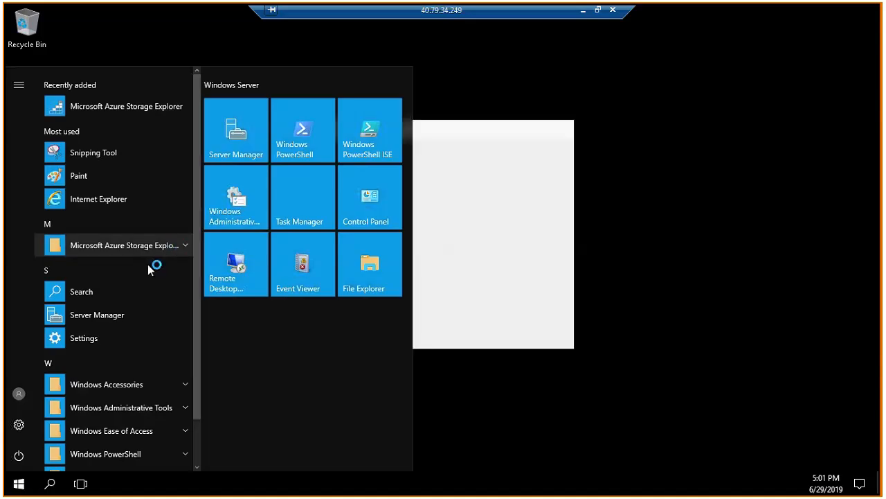
pyautogui.click(153, 276)
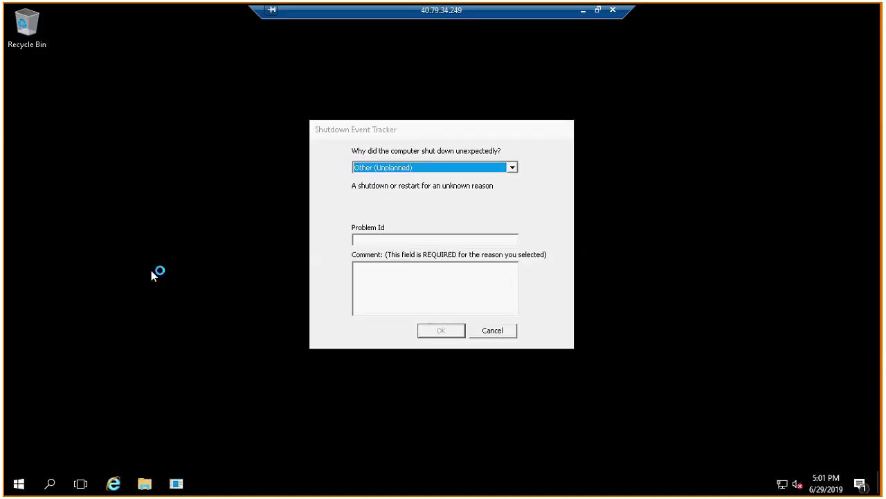
pyautogui.click(484, 332)
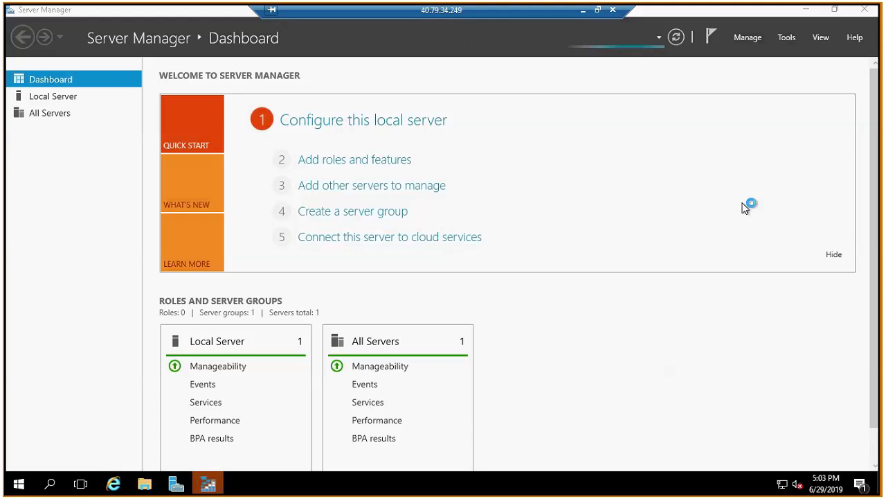
# Close Server Manager and Storage Explorer on the VM, and return to the Azure portal with its notifications closed.
pyautogui.click(866, 17)
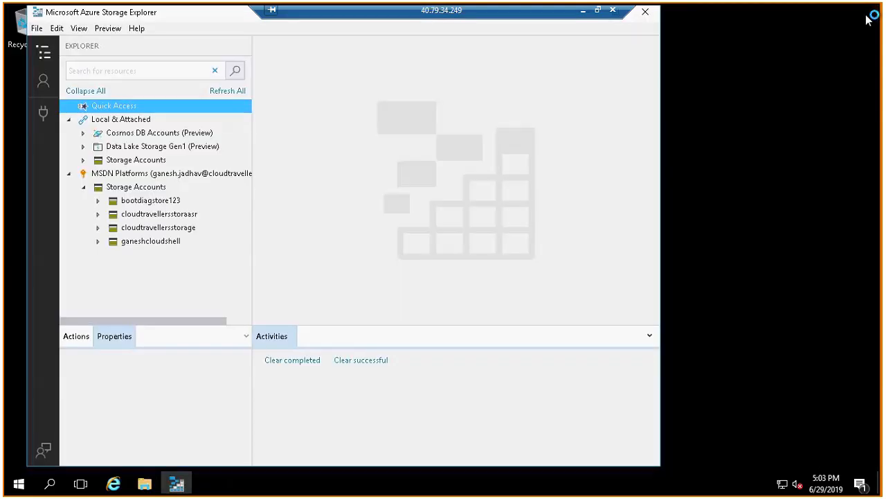
pyautogui.click(646, 12)
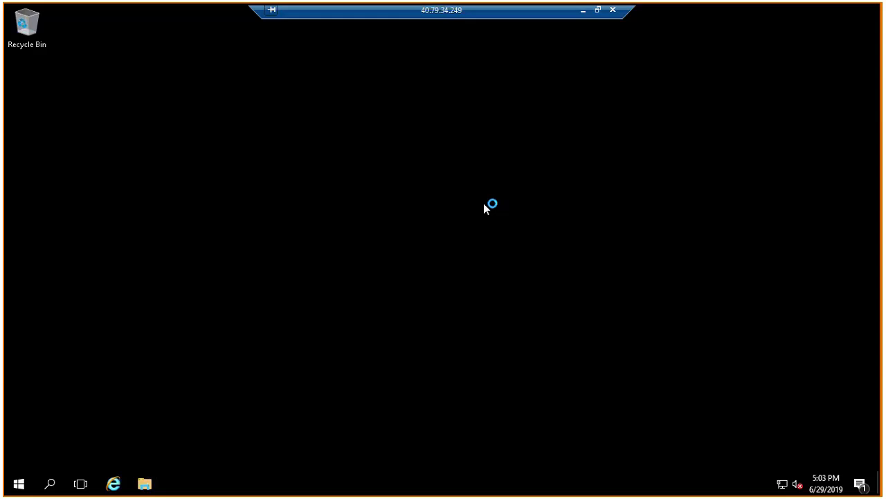
pyautogui.click(583, 14)
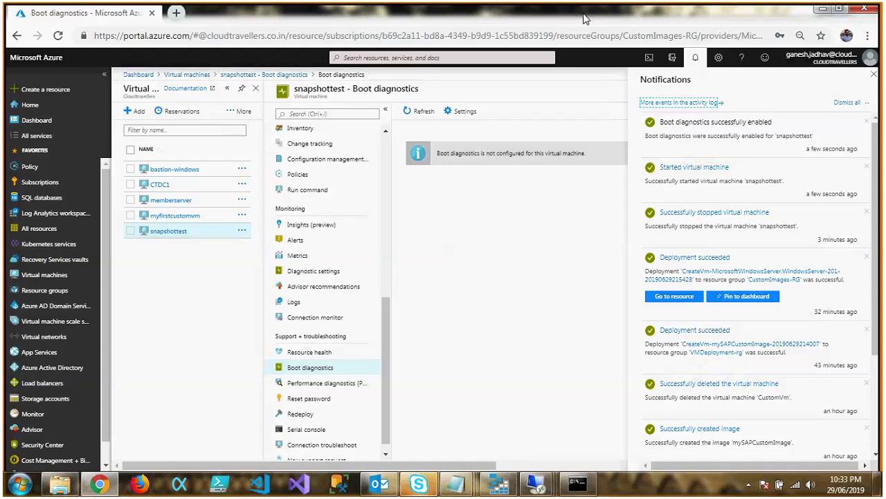
pyautogui.click(695, 59)
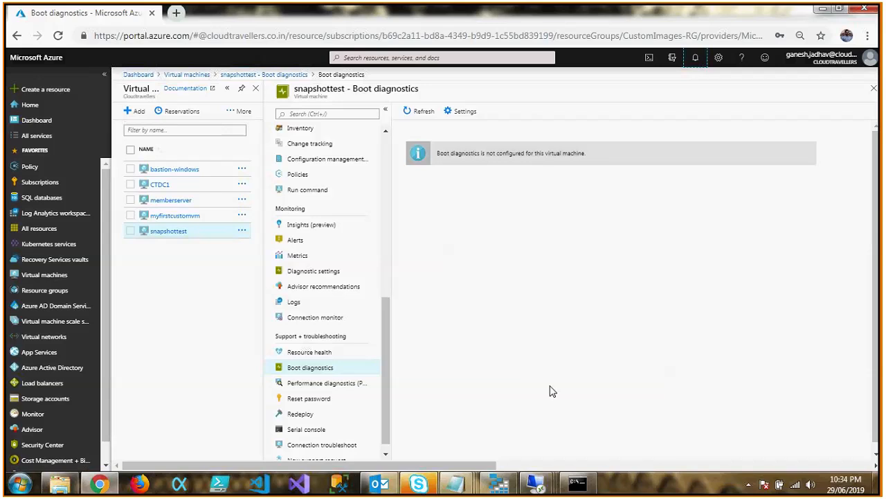
# Switch to the Skype for Business meeting "Azure Custom Images and Snapshots" and leave the call.
pyautogui.click(419, 484)
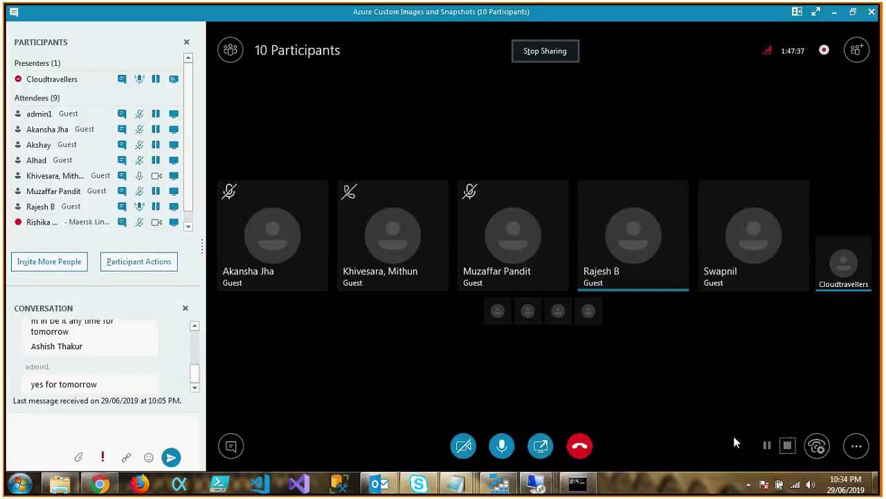
pyautogui.click(418, 485)
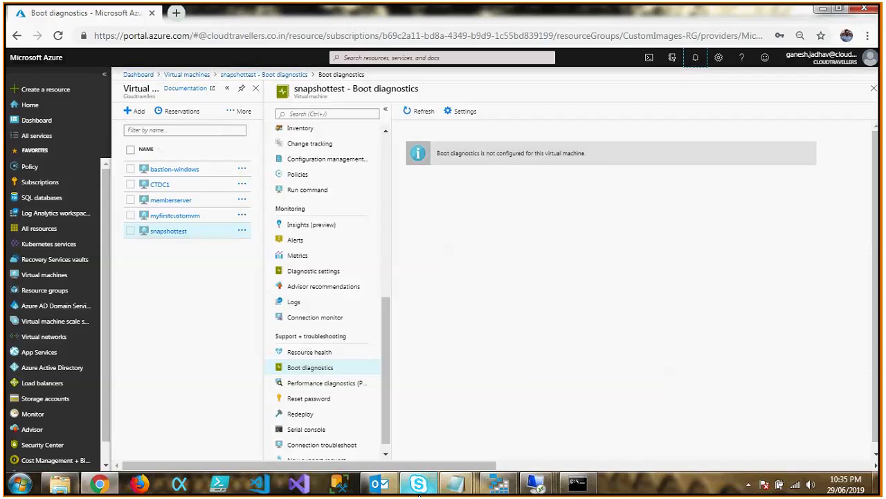
pyautogui.click(418, 485)
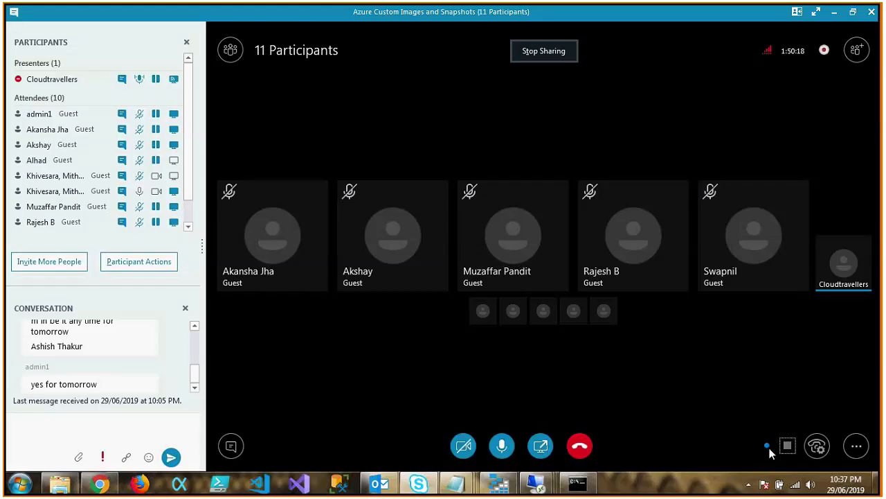
pyautogui.click(421, 485)
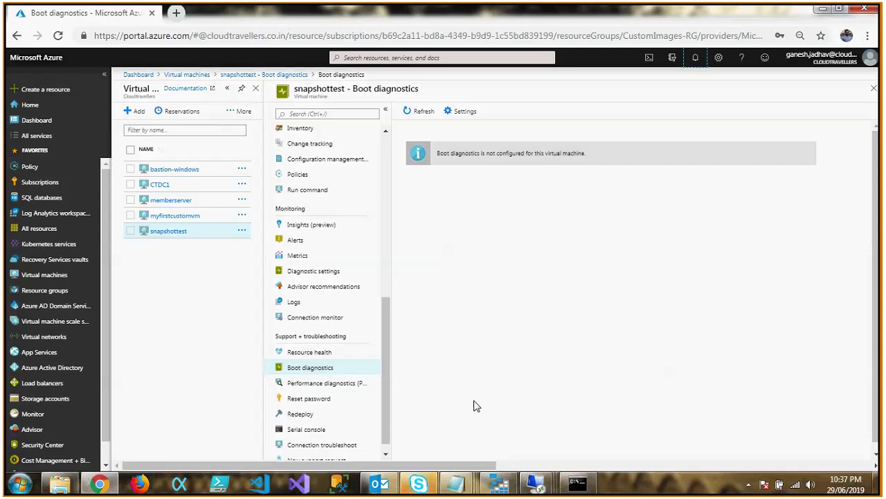
pyautogui.click(424, 486)
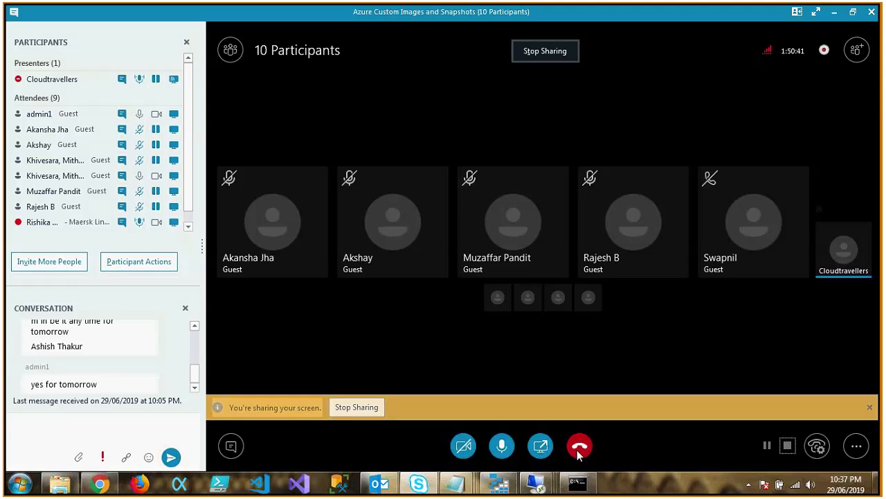
pyautogui.click(580, 447)
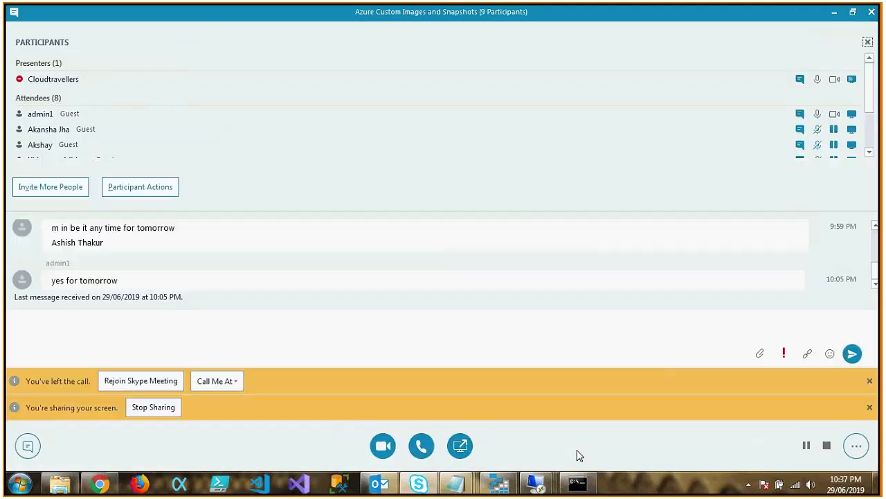